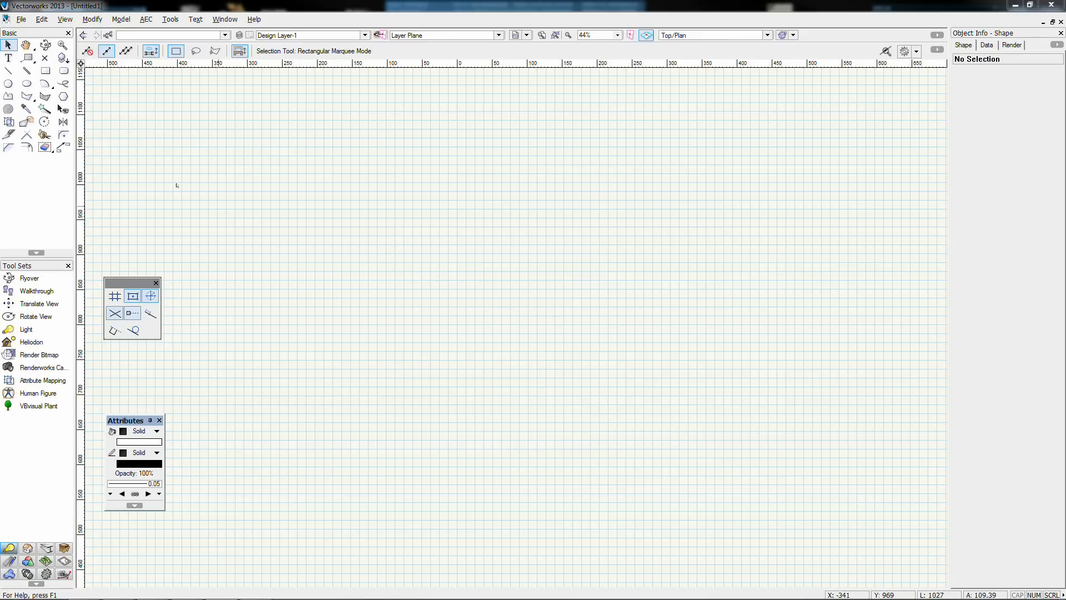
# Step: Draw a closed half-bathtub polyline about 232 by 267 mm, with a Point on Arc outer side and straight bottom, centre and rim edges
pyautogui.click(8, 96)
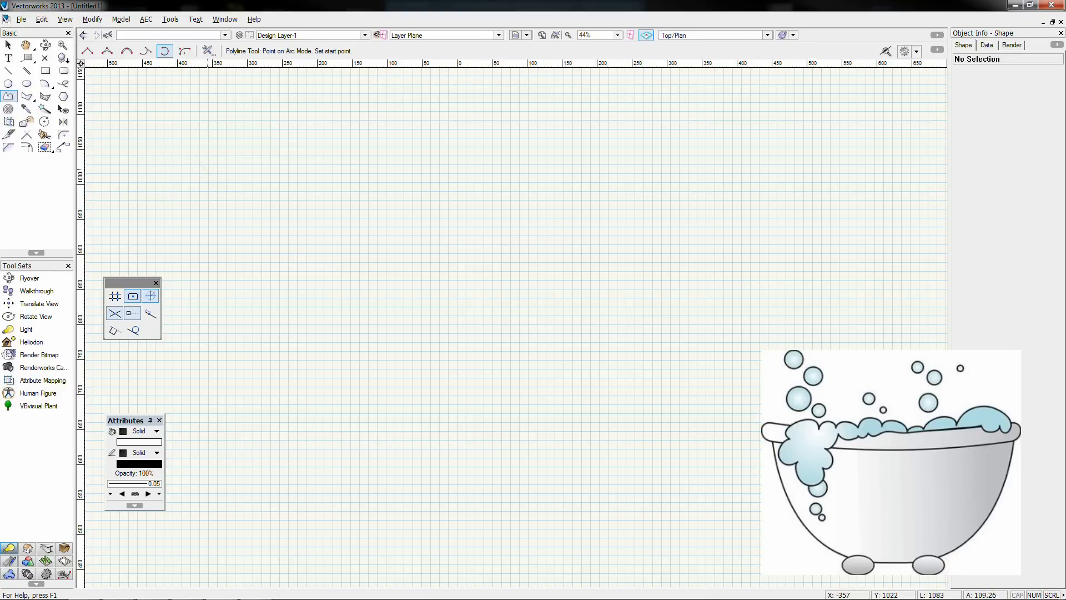
pyautogui.click(201, 158)
pyautogui.click(237, 266)
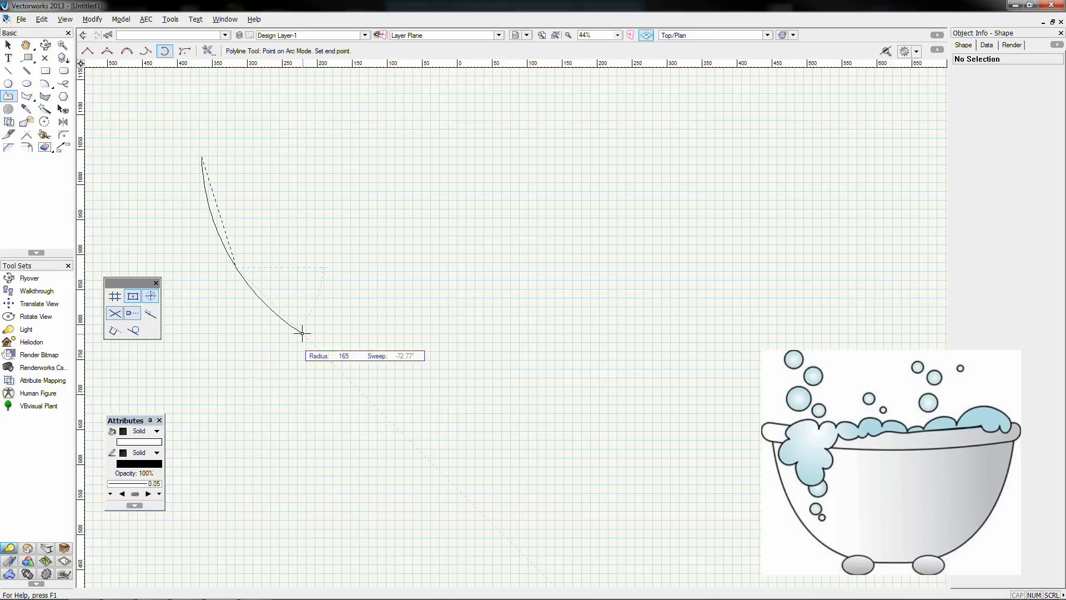
pyautogui.click(312, 343)
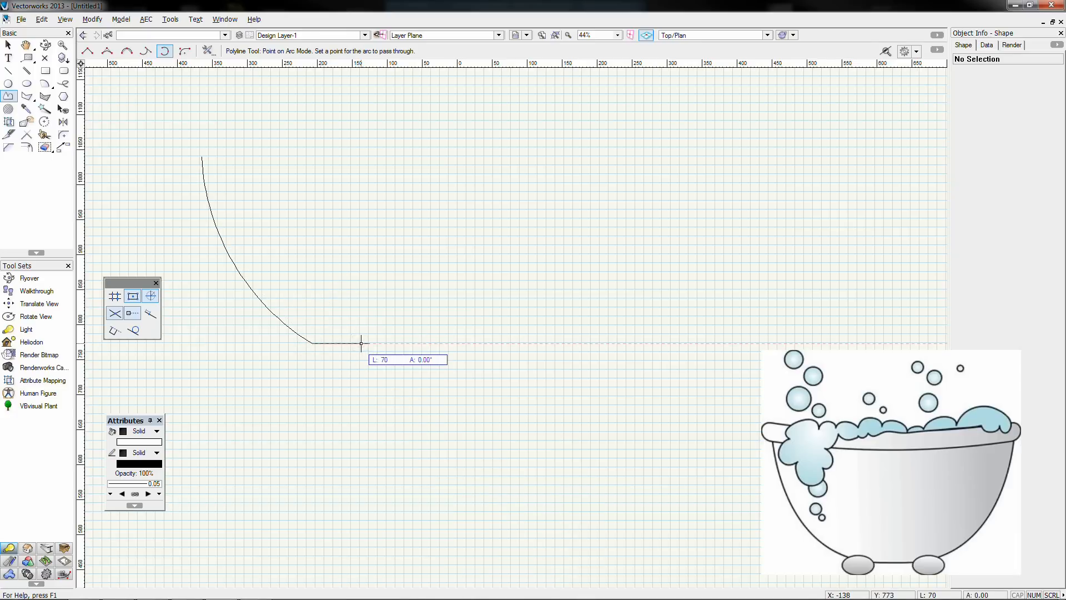
pyautogui.press('u')
pyautogui.press('u')
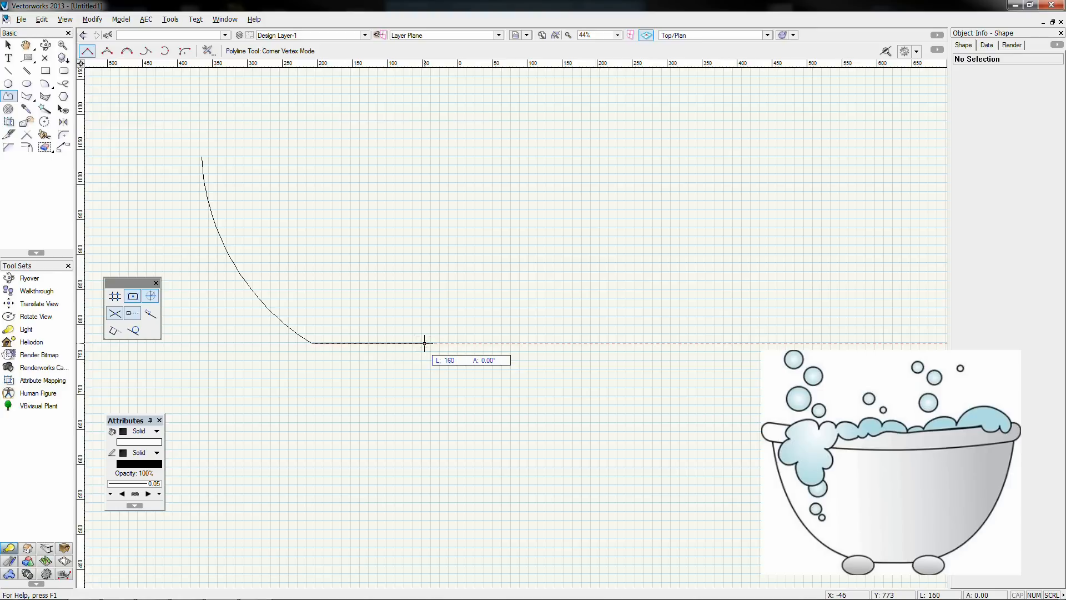
pyautogui.click(364, 343)
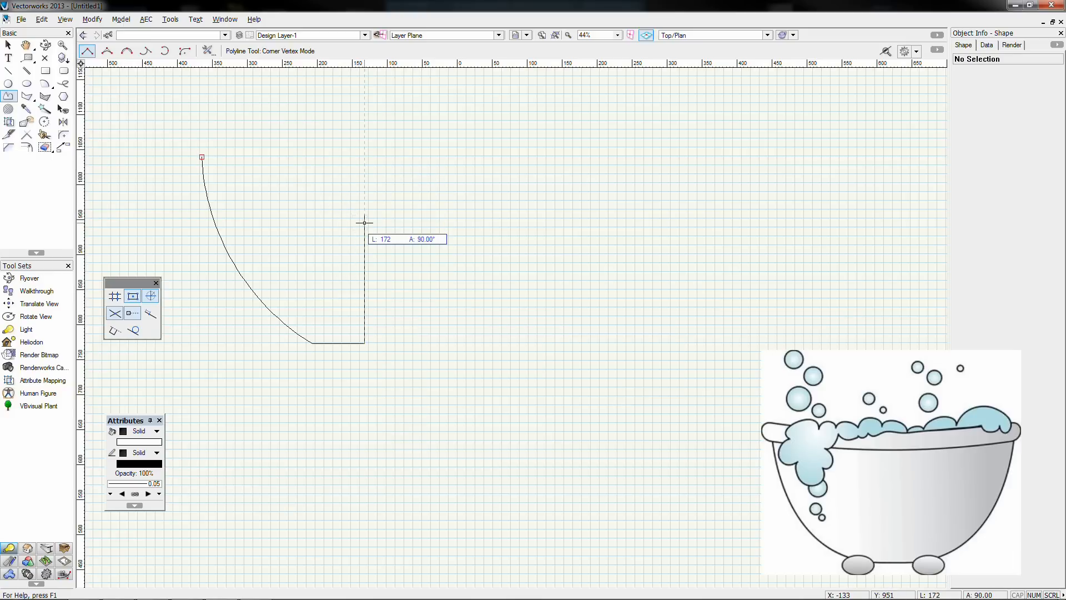
pyautogui.click(365, 156)
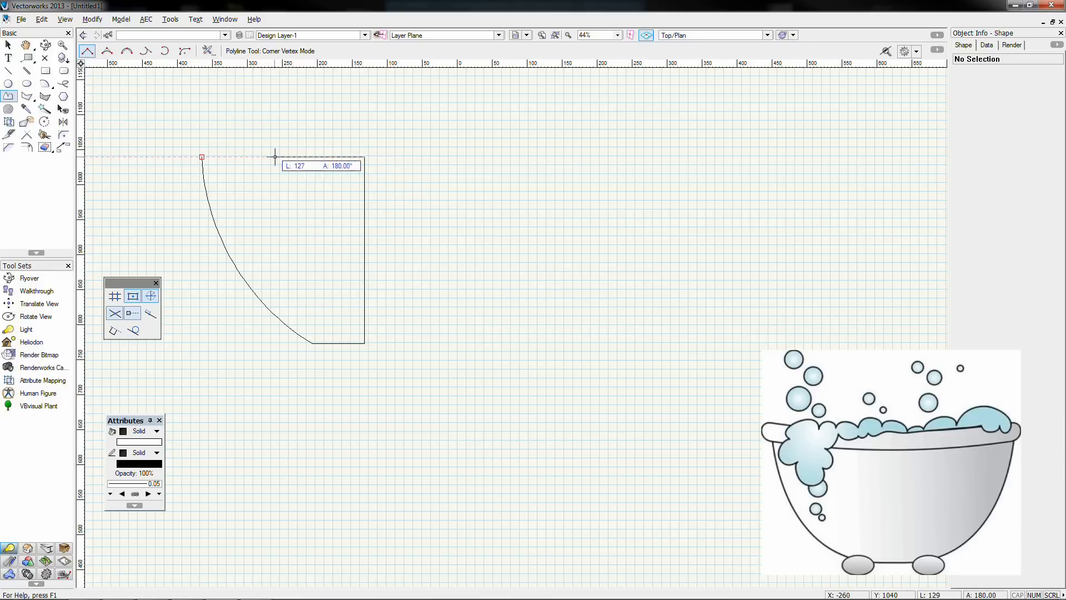
pyautogui.click(202, 156)
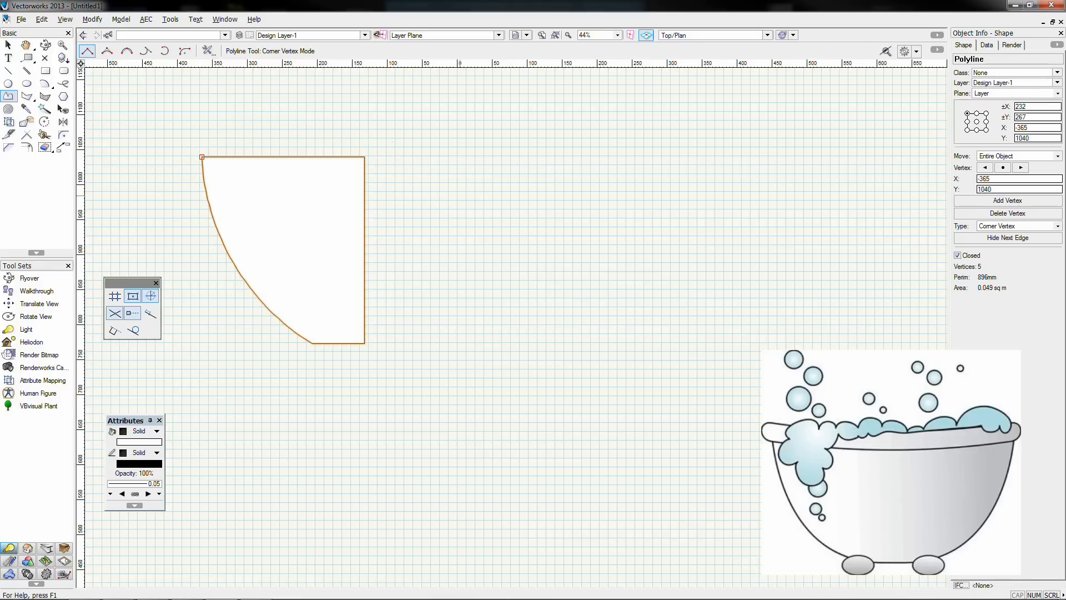
# Step: Mirror a duplicate of the half-bathtub profile across its straight vertical centre edge
pyautogui.click(8, 45)
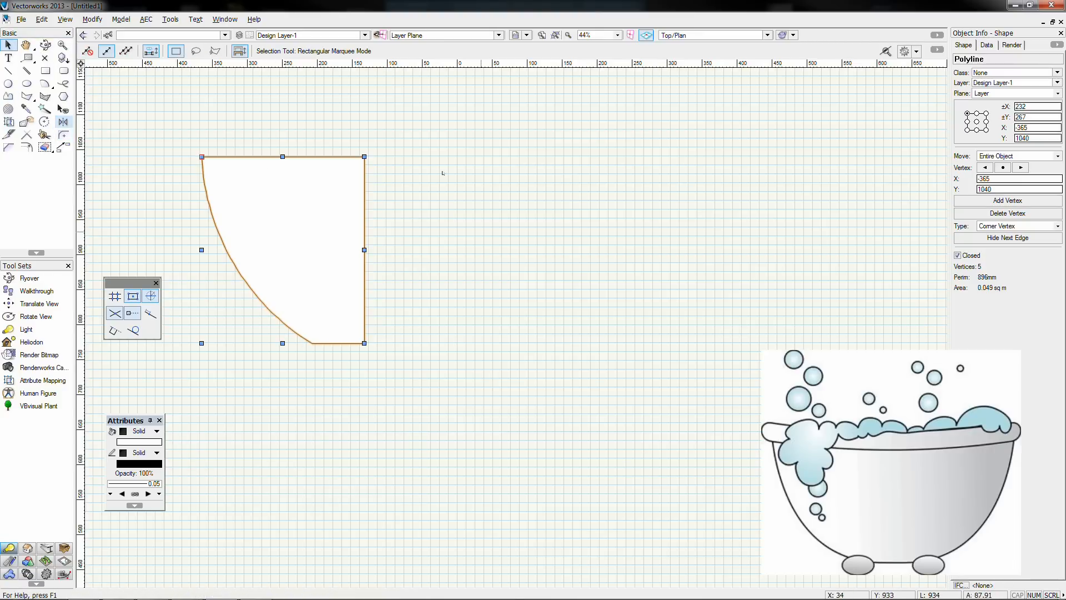
pyautogui.click(64, 123)
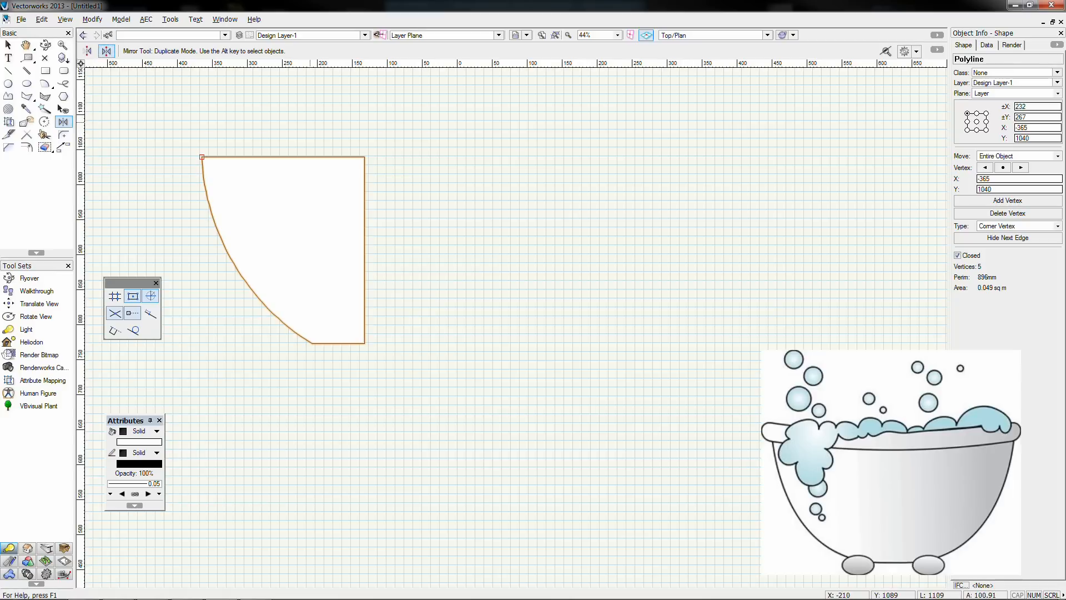
pyautogui.click(364, 109)
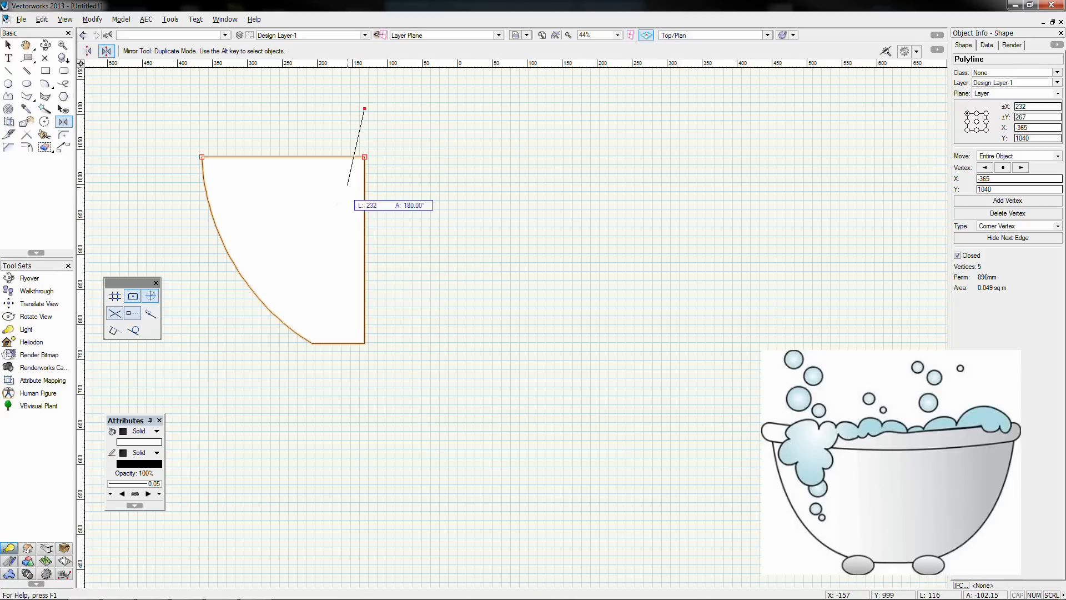
pyautogui.click(364, 400)
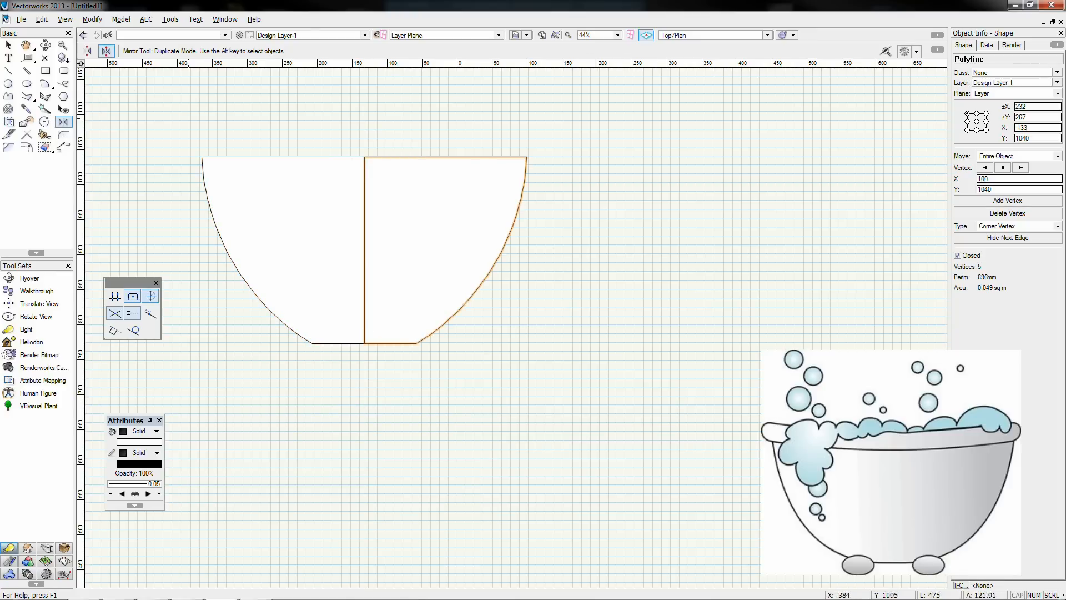
# Step: Select both bathtub halves and merge them into a single closed polyline
pyautogui.click(12, 45)
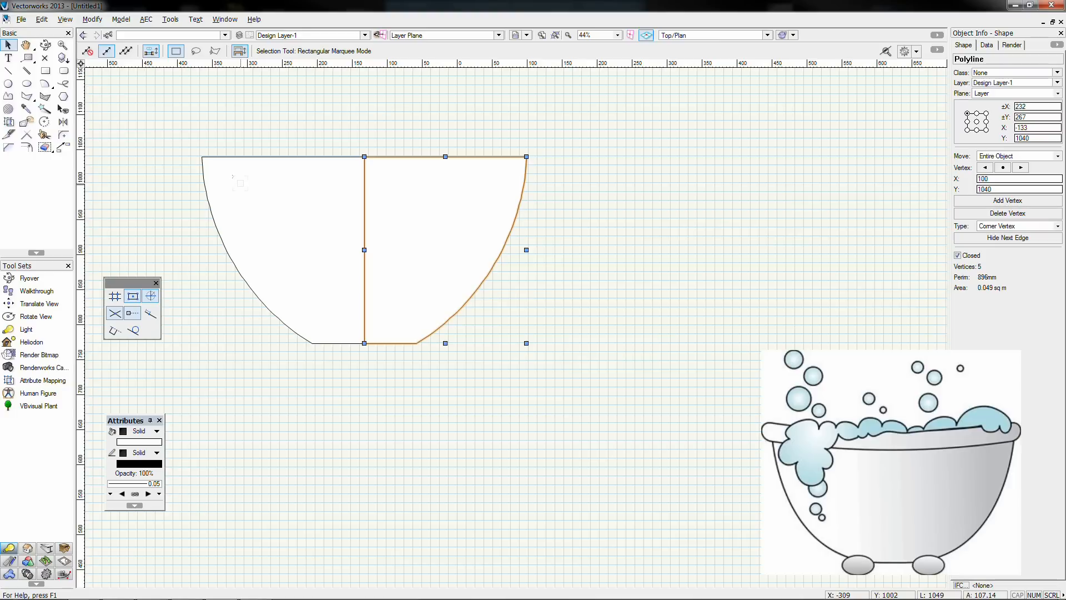
pyautogui.keyDown('shift'); pyautogui.click(315, 222); pyautogui.keyUp('shift')
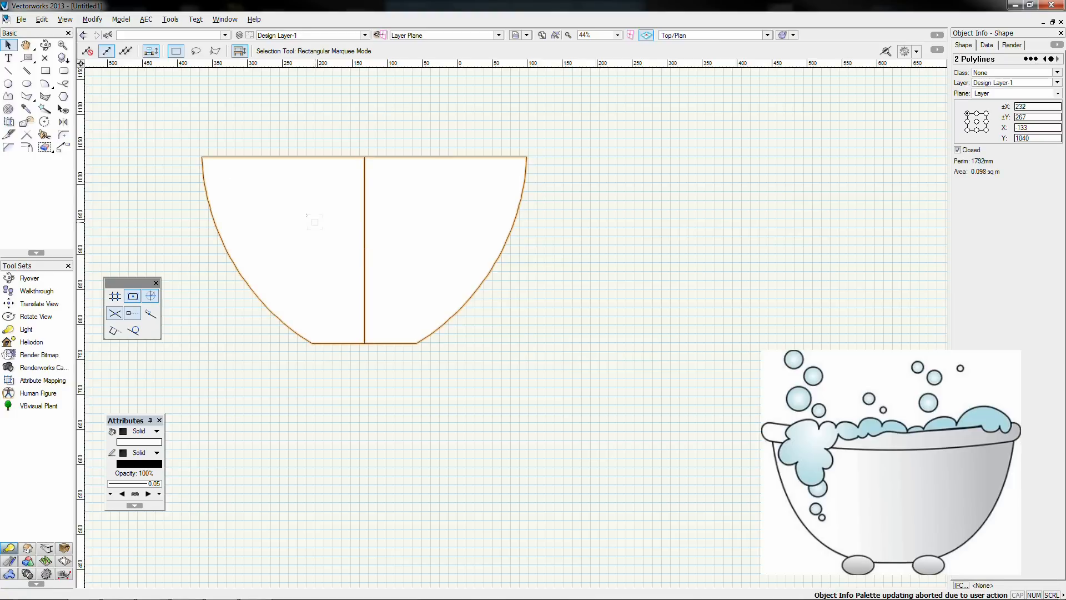
pyautogui.click(596, 187)
pyautogui.moveTo(642, 120); pyautogui.dragTo(176, 418)
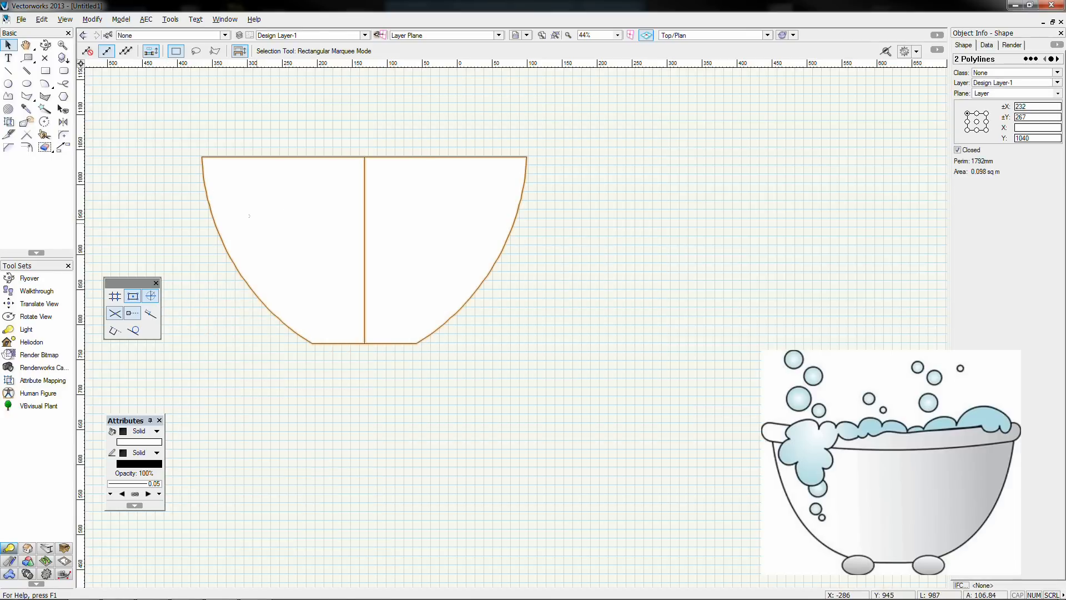
pyautogui.rightClick(259, 224)
pyautogui.click(292, 518)
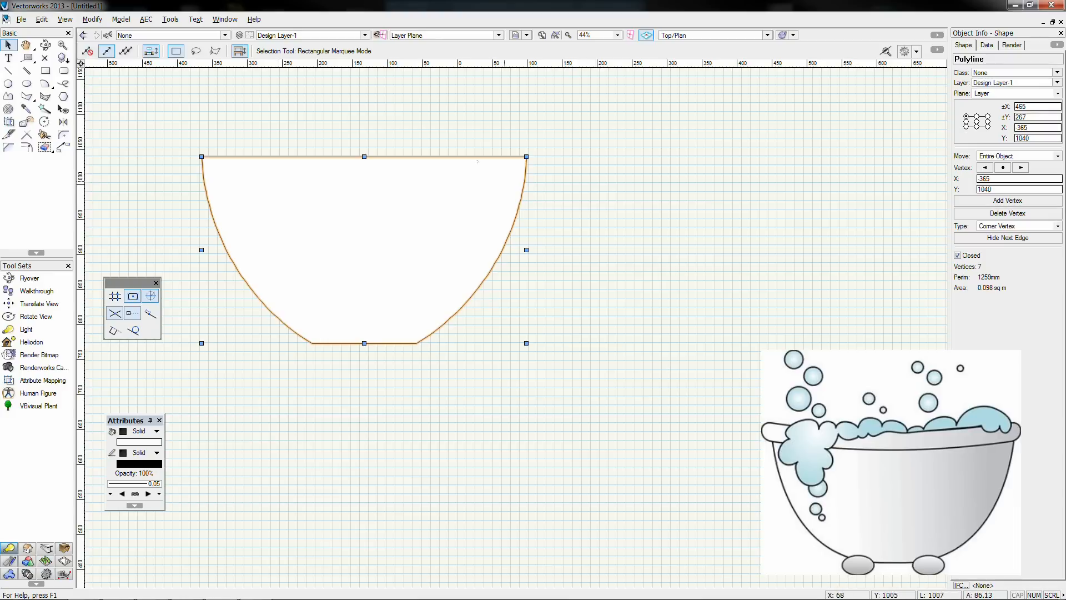
# Step: Draw an oval foot about 54 by 31 mm and centre it on the bathtub's bottom-left corner
pyautogui.click(32, 84)
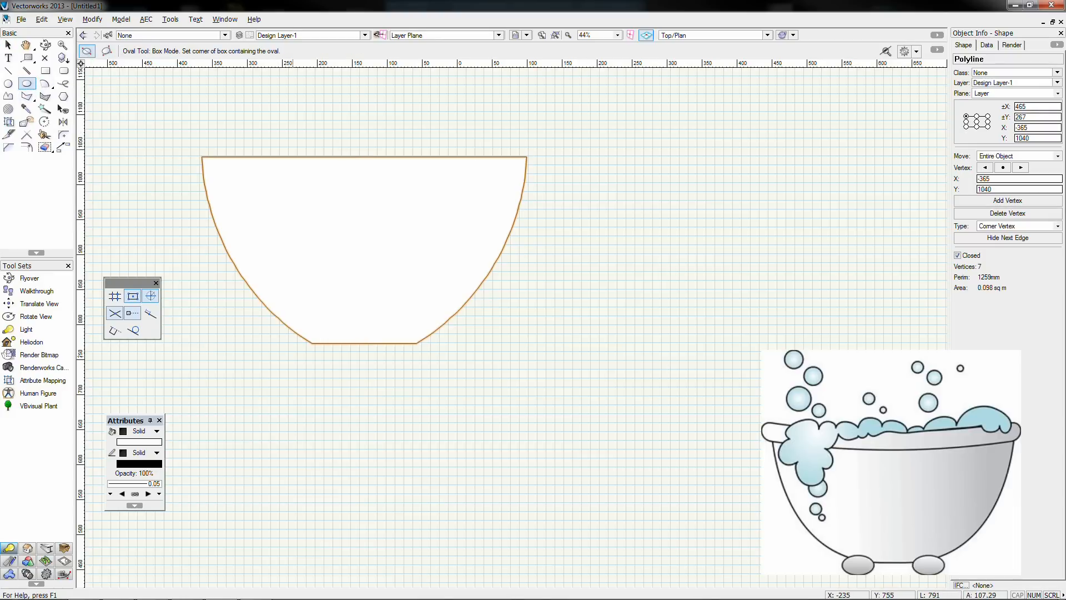
pyautogui.click(283, 333)
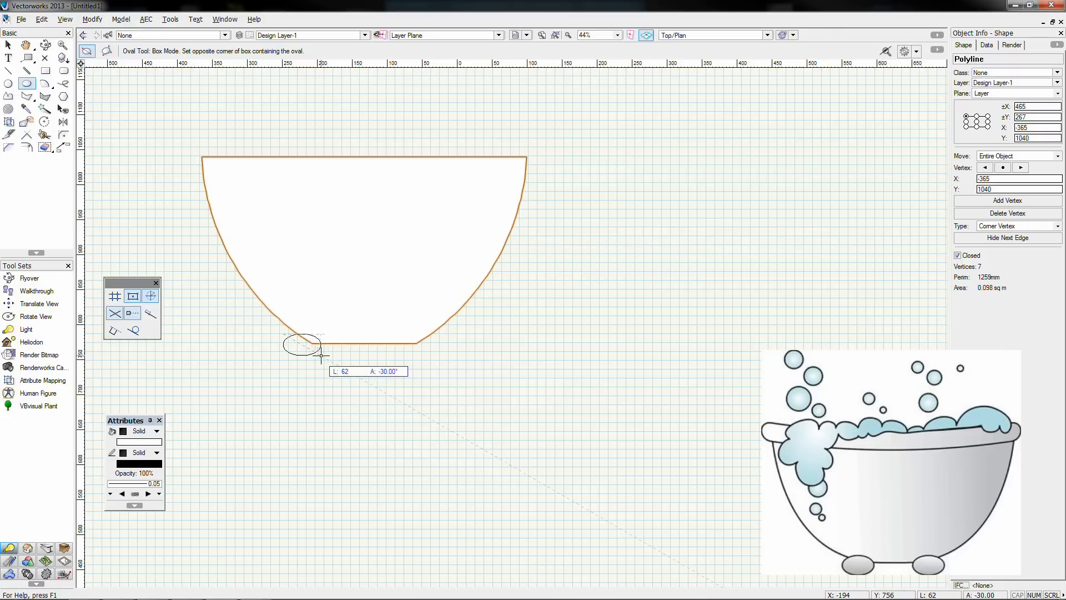
pyautogui.click(321, 355)
pyautogui.press('x')
pyautogui.moveTo(312, 344); pyautogui.dragTo(447, 411)
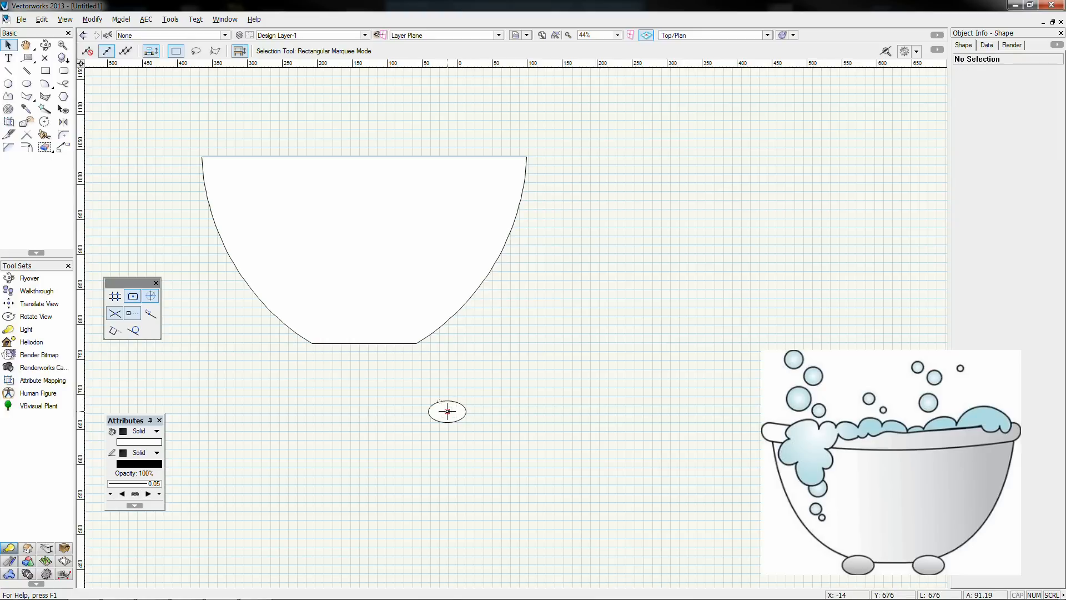
pyautogui.moveTo(447, 411); pyautogui.dragTo(312, 344)
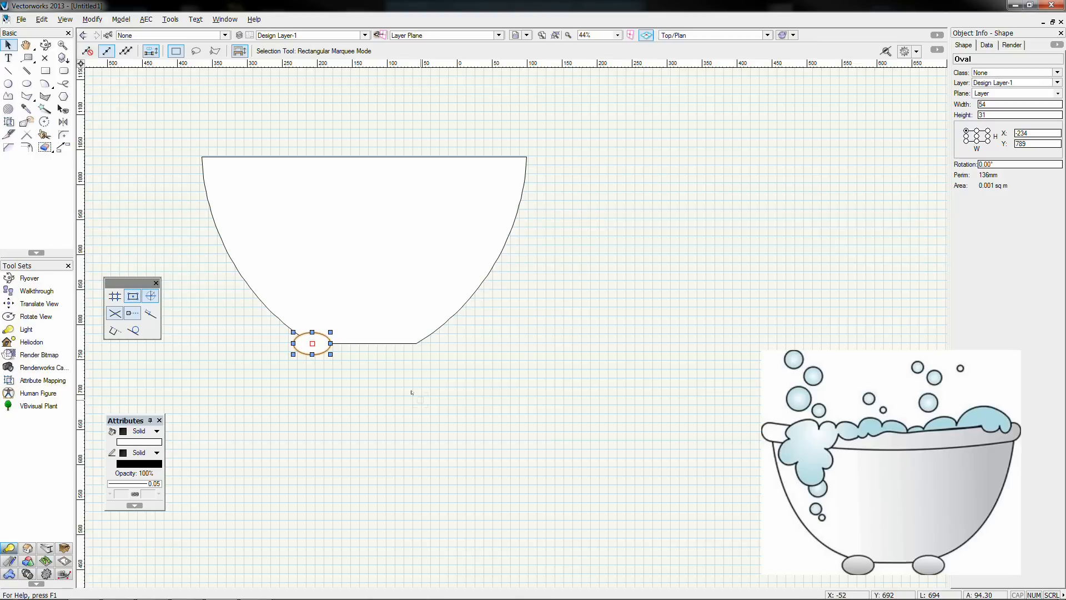
# Step: Duplicate the oval foot twice and place both copies in the empty space below the bathtub
pyautogui.click(44, 20)
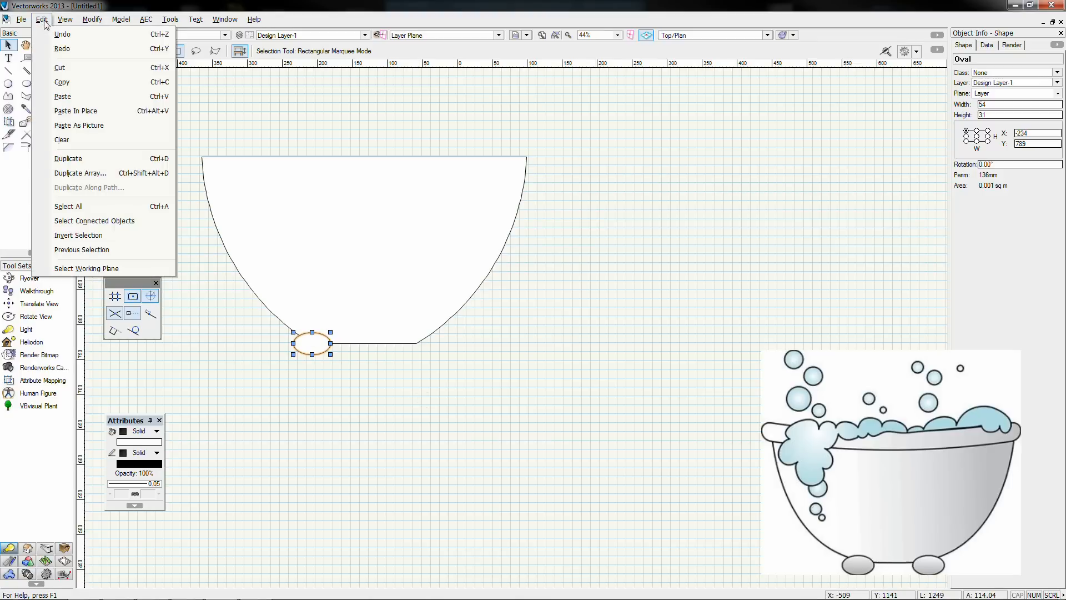
pyautogui.click(110, 116)
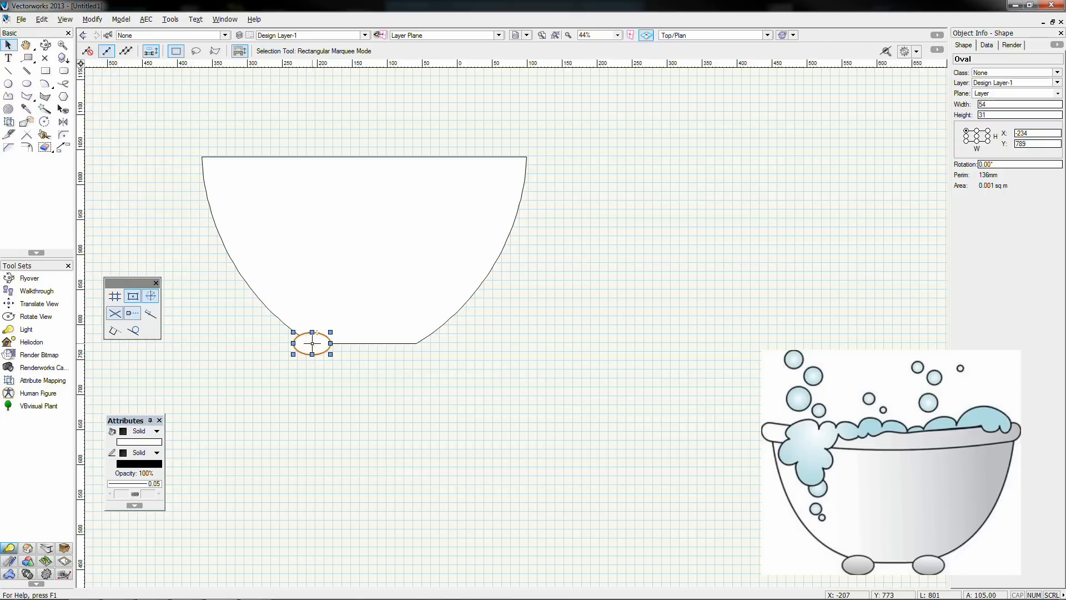
pyautogui.click(415, 384)
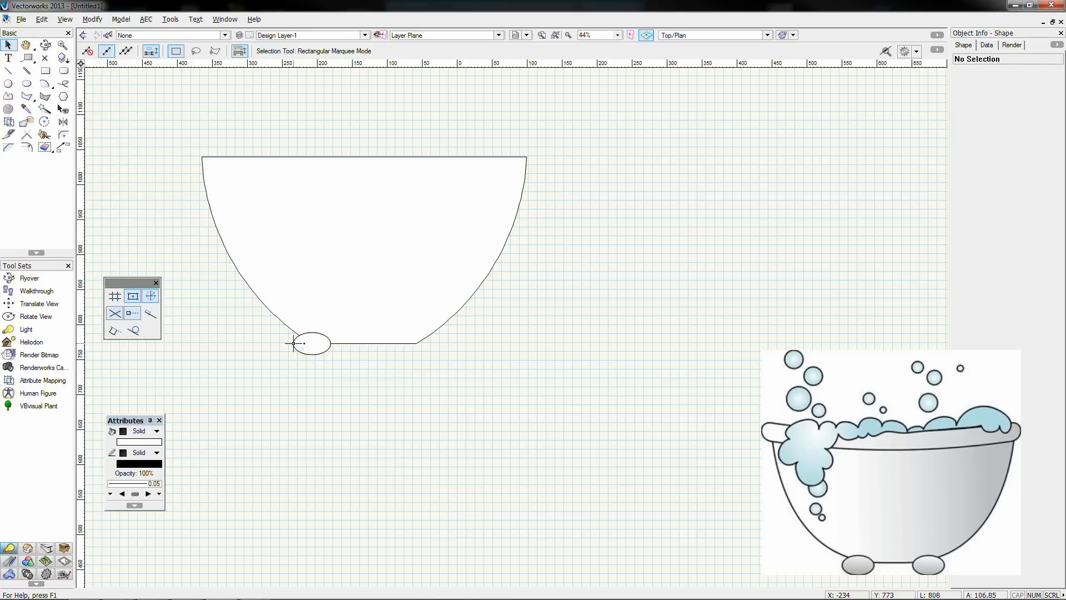
pyautogui.moveTo(312, 343); pyautogui.dragTo(358, 389)
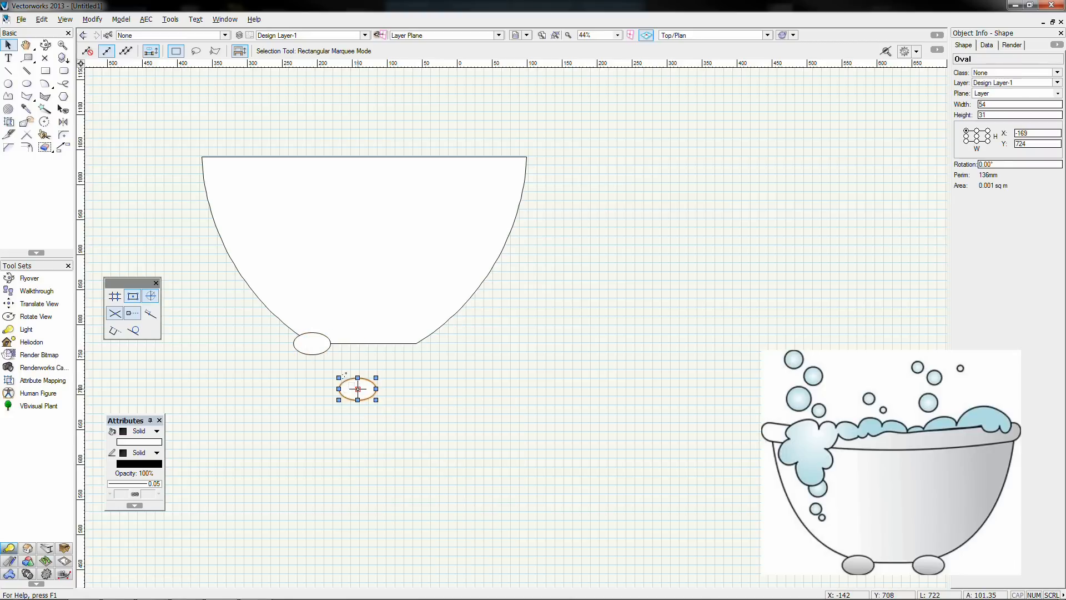
pyautogui.click(313, 343)
pyautogui.moveTo(312, 343); pyautogui.dragTo(267, 438)
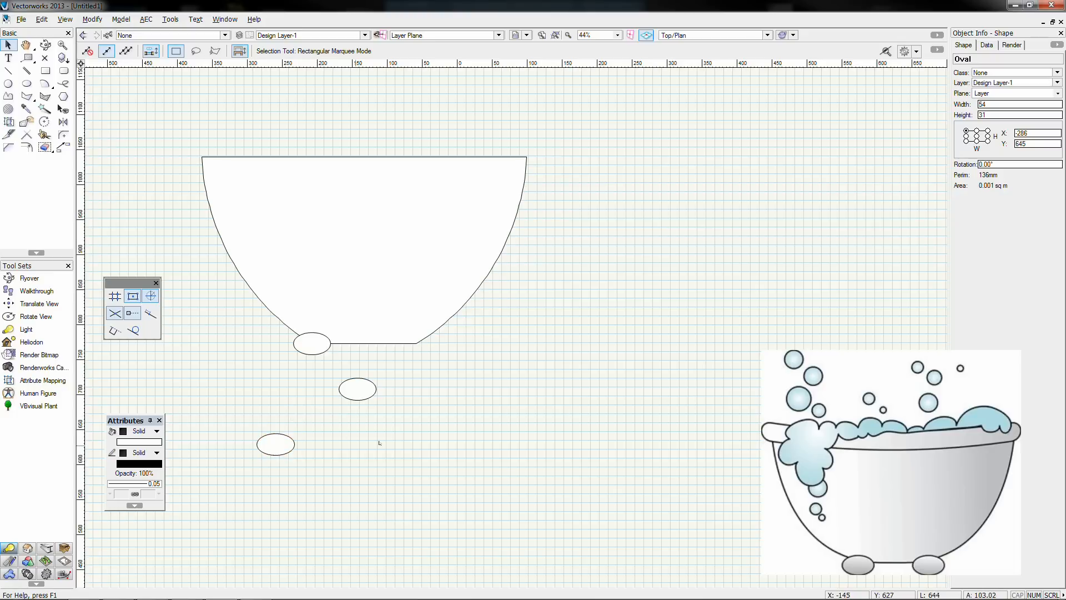
# Step: Paste two more copies of the oval into the empty space below and beside the bathtub
pyautogui.click(405, 440)
pyautogui.hotkey('ctrl', 'v')
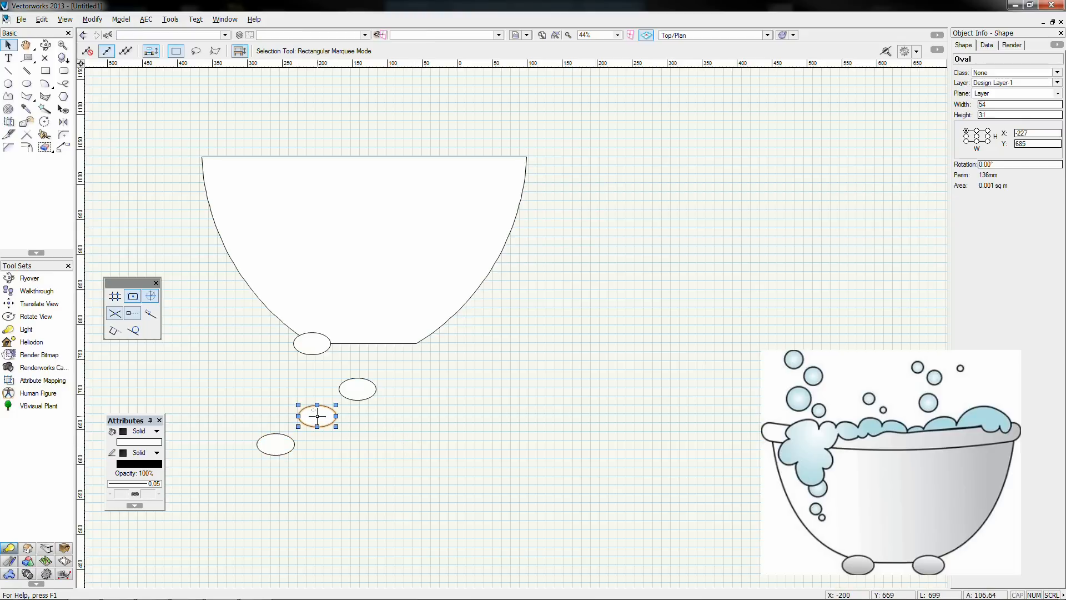
pyautogui.click(482, 411)
pyautogui.hotkey('ctrl', 'v')
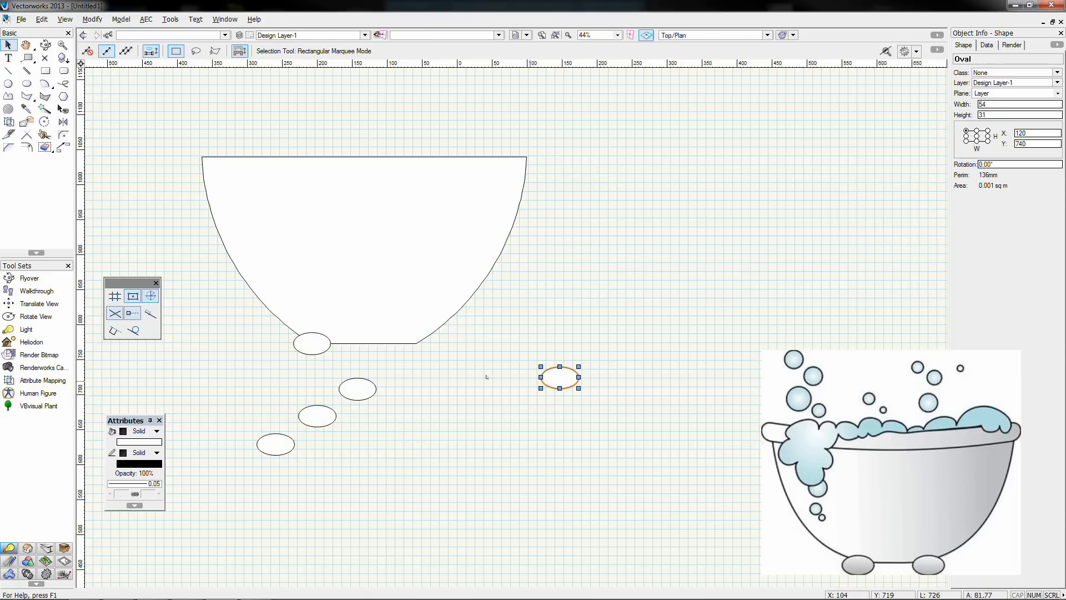
# Step: Delete the three spare ovals and centre the remaining loose copy on the bathtub's bottom-right corner as the second foot
pyautogui.press('Delete')
pyautogui.click(357, 397)
pyautogui.press('Delete')
pyautogui.click(325, 408)
pyautogui.press('Delete')
pyautogui.moveTo(278, 443); pyautogui.dragTo(417, 341)
pyautogui.click(503, 369)
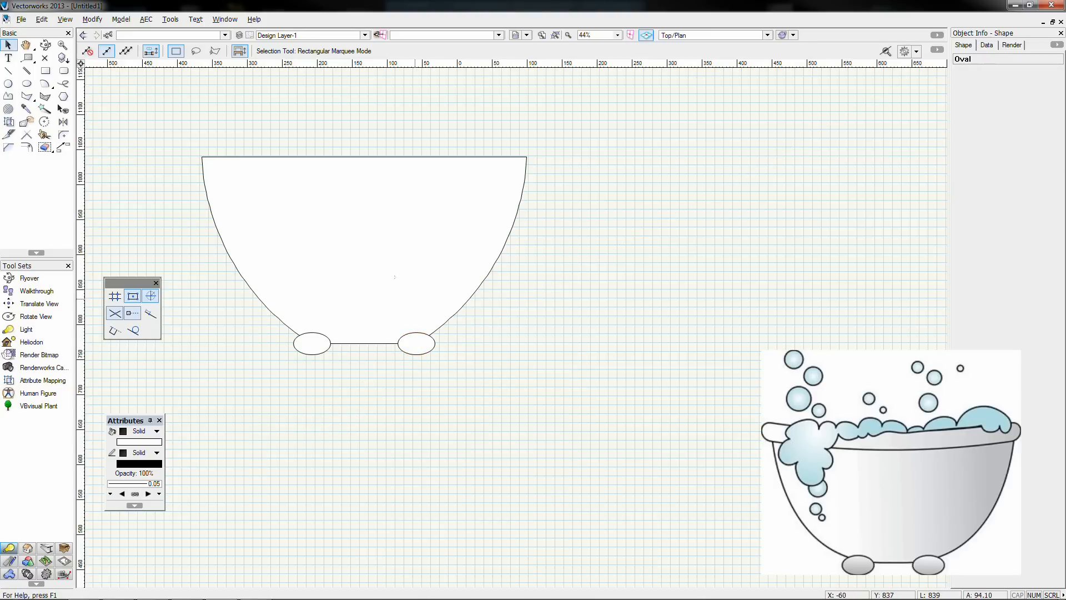
# Step: Start the rim as a Point on Arc polyline from the body's top-left corner, dipping about 20 mm at mid-span, to the top-right corner
pyautogui.press('space')
pyautogui.moveTo(388, 267); pyautogui.dragTo(415, 293)
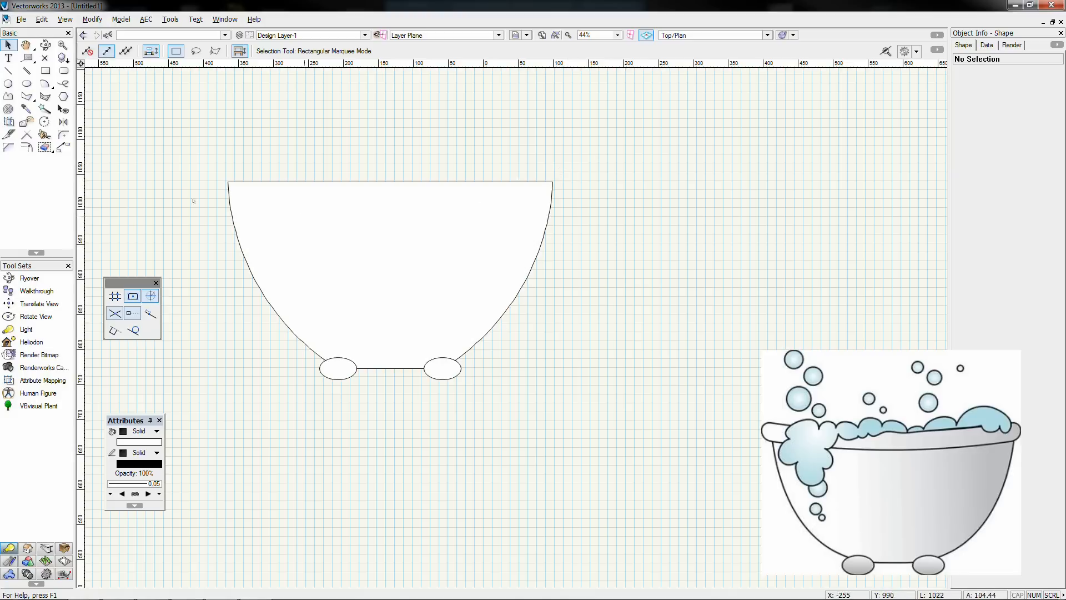
pyautogui.click(8, 97)
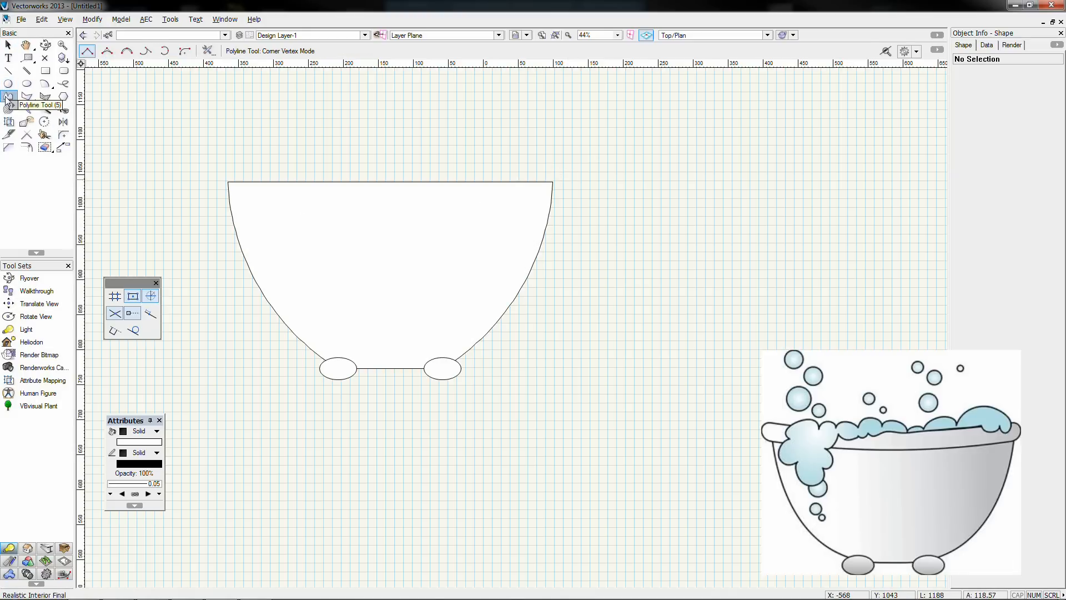
pyautogui.click(165, 51)
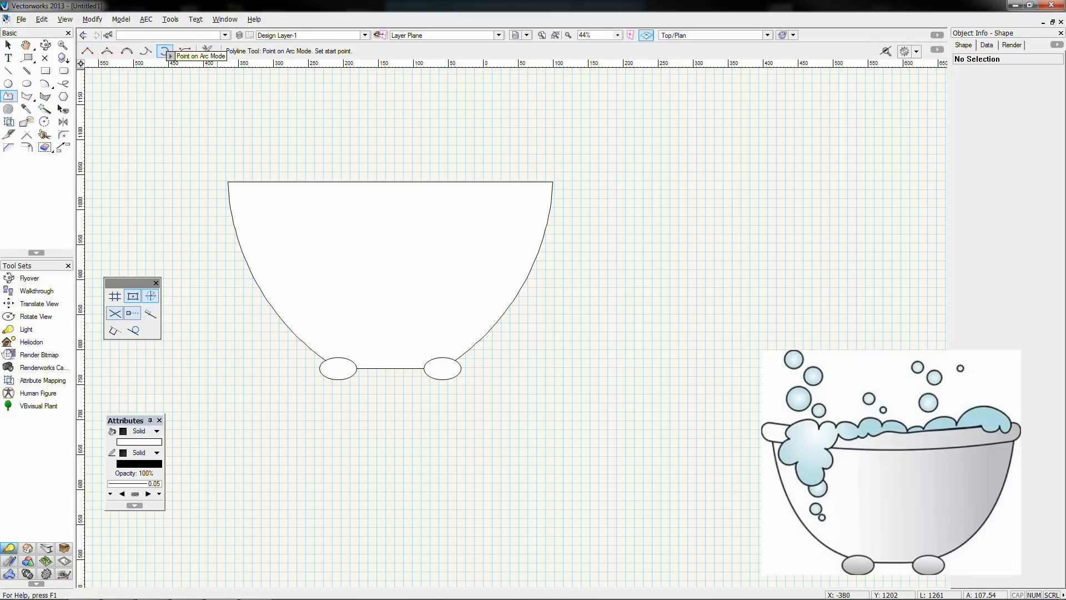
pyautogui.click(228, 181)
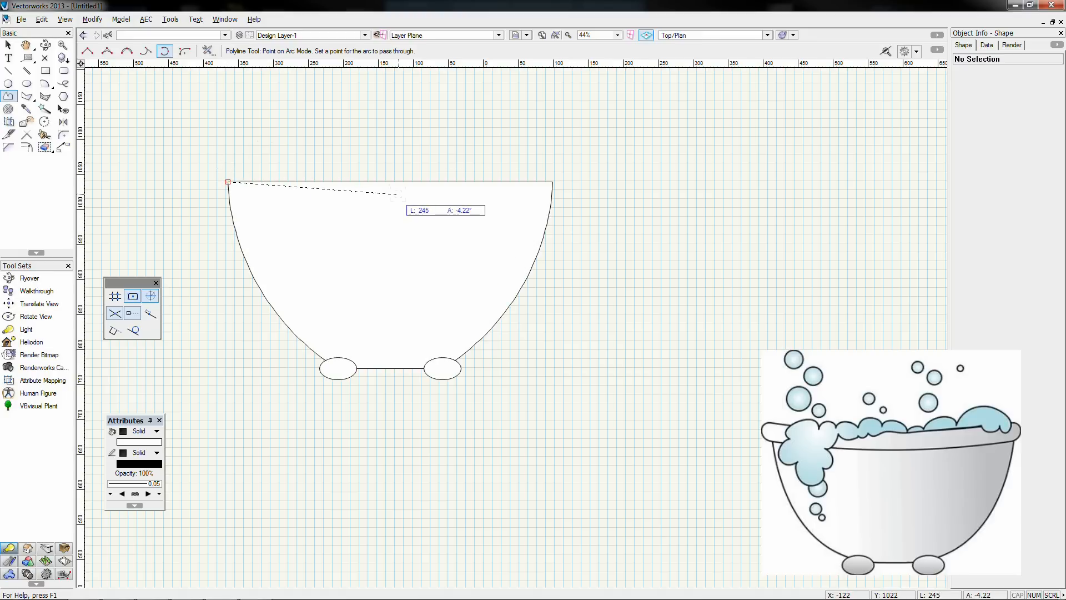
pyautogui.click(391, 181)
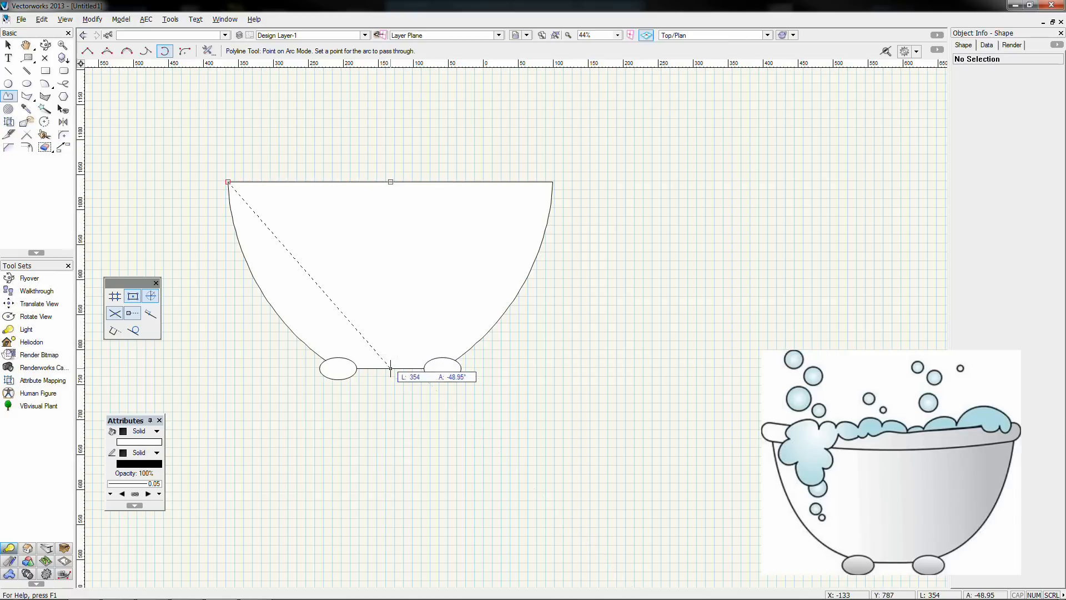
pyautogui.click(391, 195)
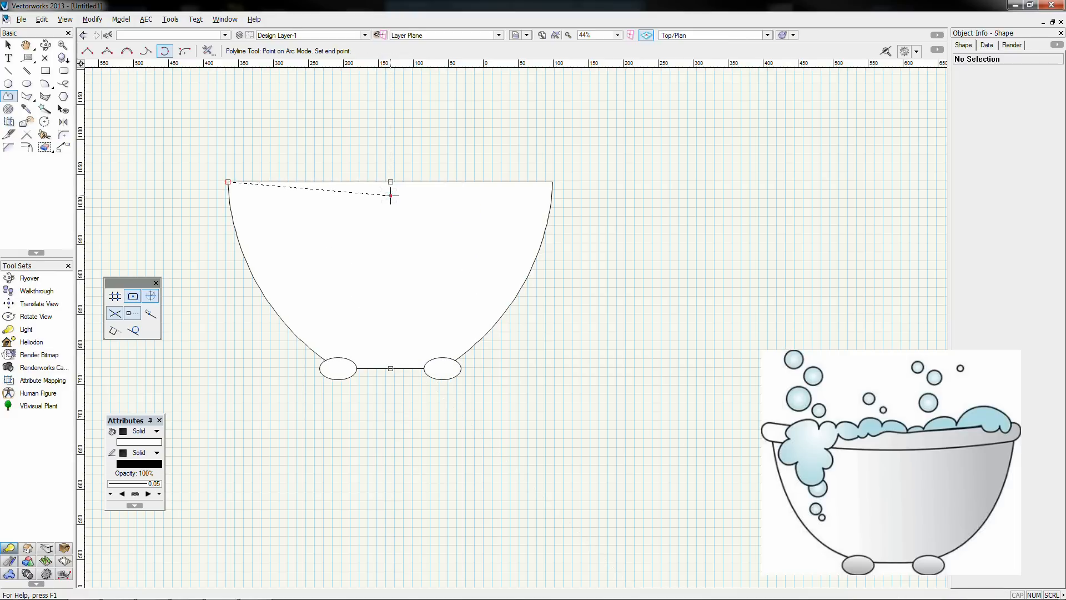
pyautogui.click(554, 182)
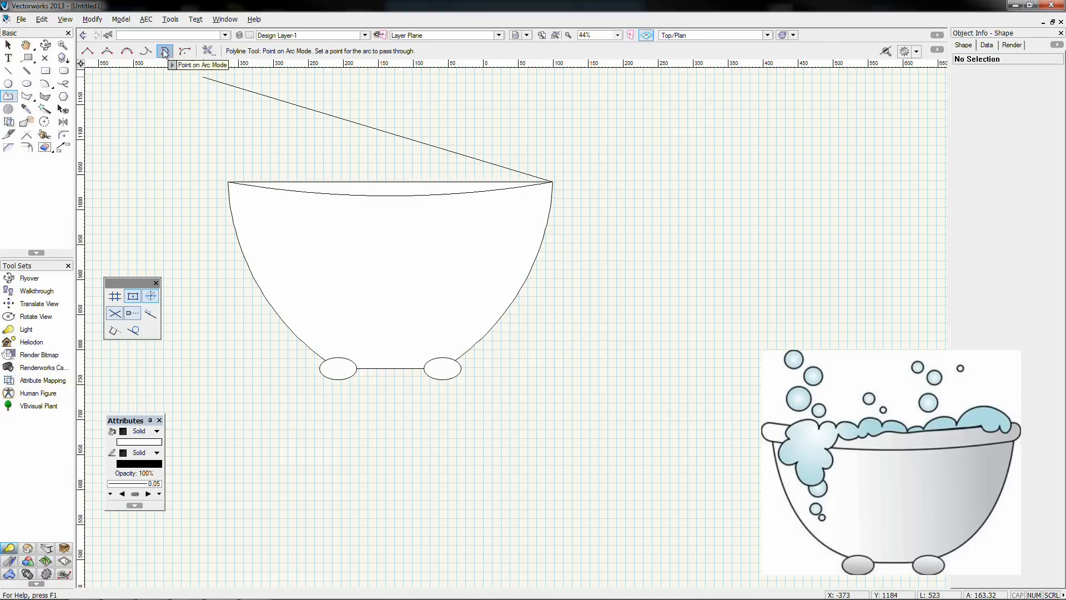
# Step: Continue the rim polyline with a rounded end of about 11 mm radius bulging outward above the body's top-right corner
pyautogui.scroll(2, 553, 155)
pyautogui.scroll(1, 553, 155)
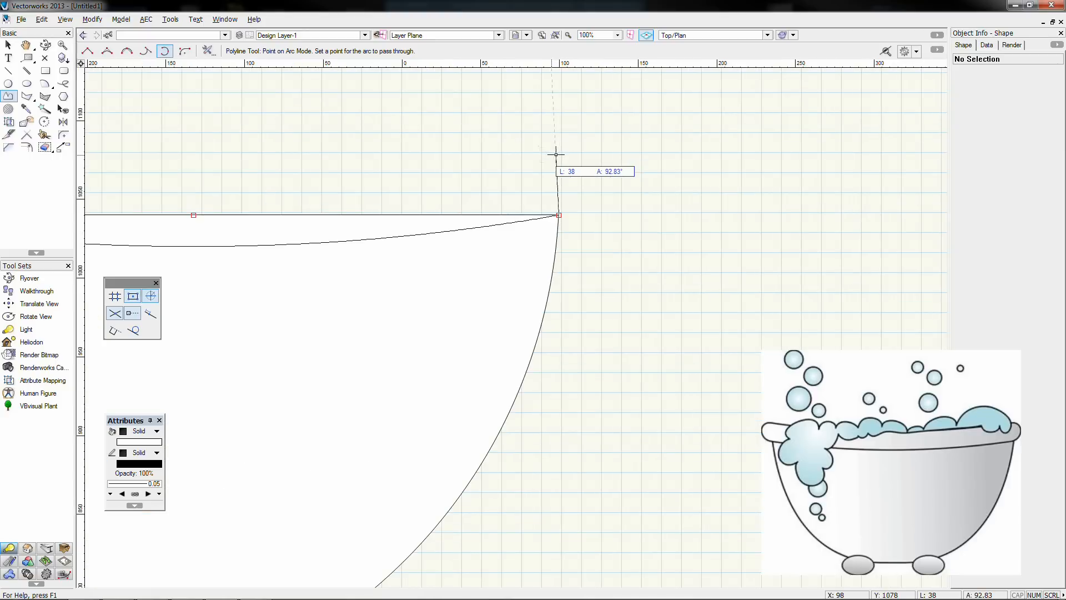
pyautogui.click(579, 195)
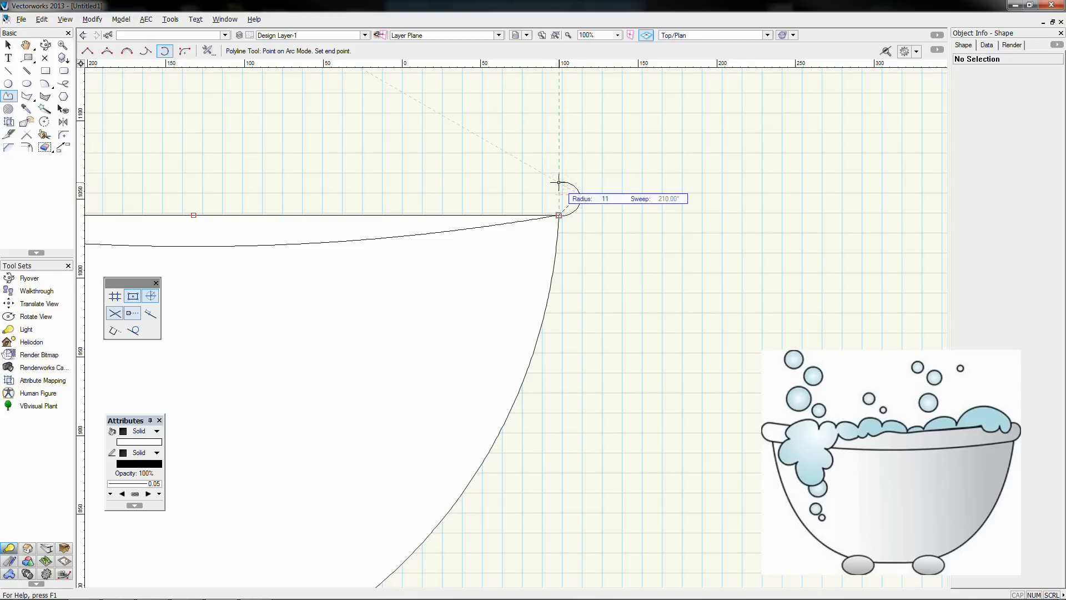
pyautogui.click(558, 183)
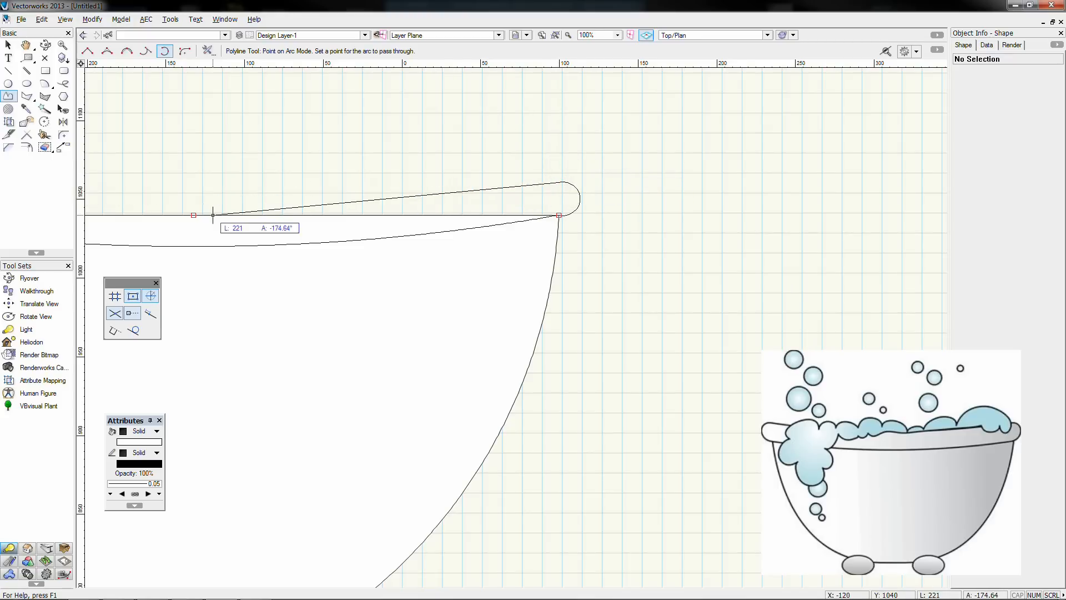
# Step: Add the rim's upper arc through the midpoint of the body's top edge to a point directly above the top-left corner
pyautogui.scroll(-1, 232, 215)
pyautogui.scroll(-1, 232, 215)
pyautogui.moveTo(232, 215); pyautogui.dragTo(443, 227, button='middle')
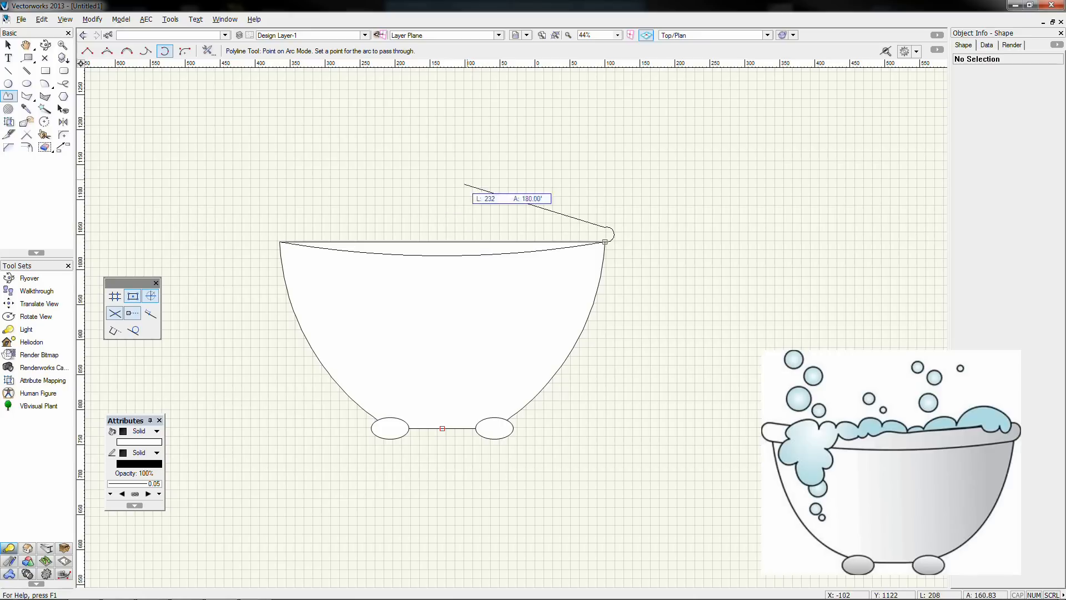
pyautogui.click(443, 241)
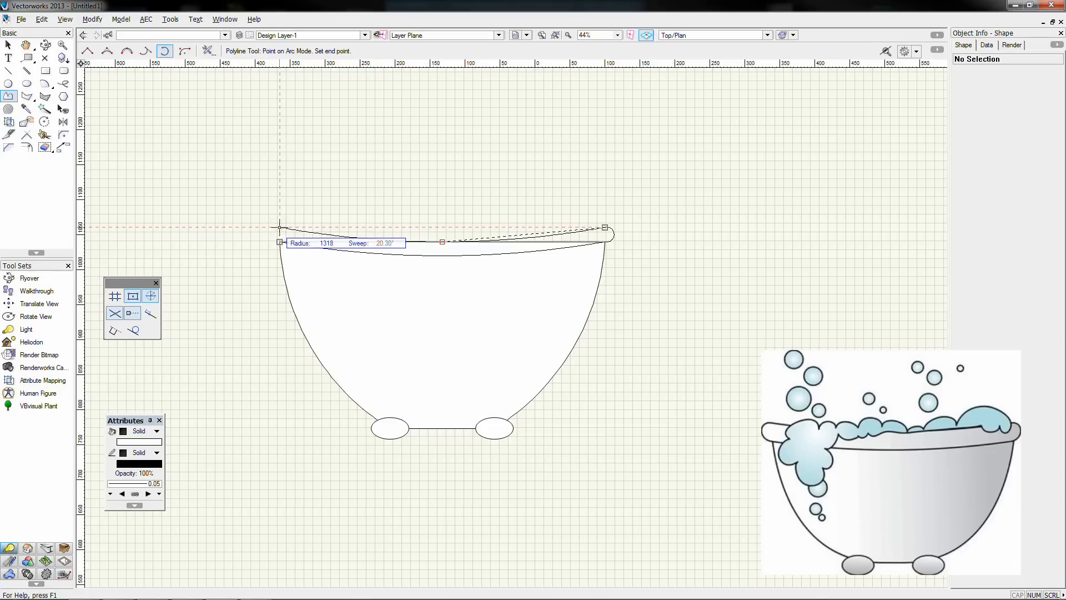
pyautogui.click(280, 228)
# Step: Round the rim's left end with an outward arc and close the polyline at the body's top-left corner
pyautogui.scroll(5, 280, 229)
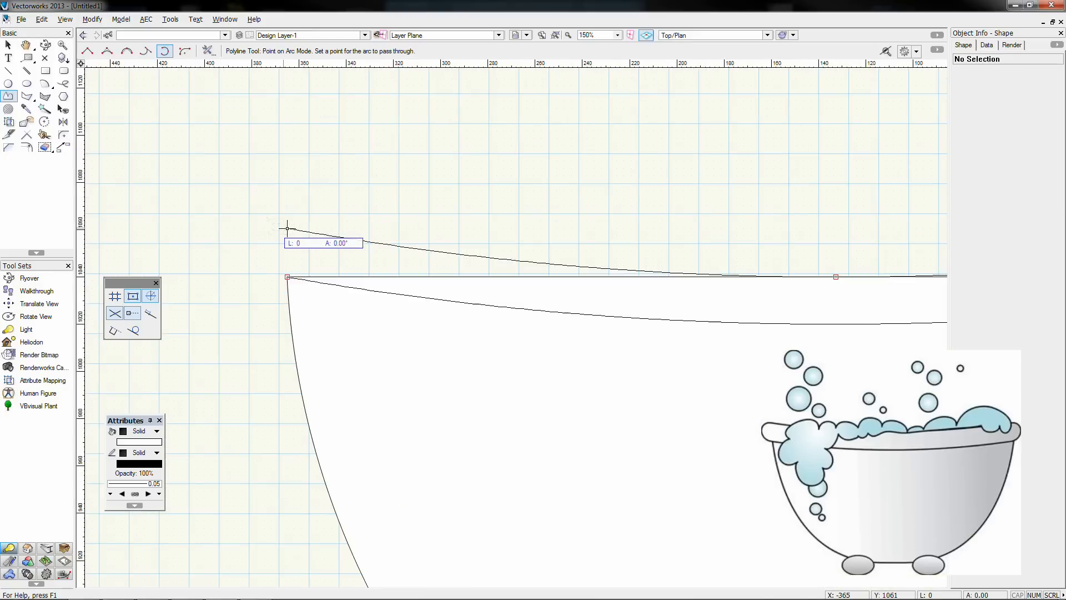
pyautogui.click(255, 245)
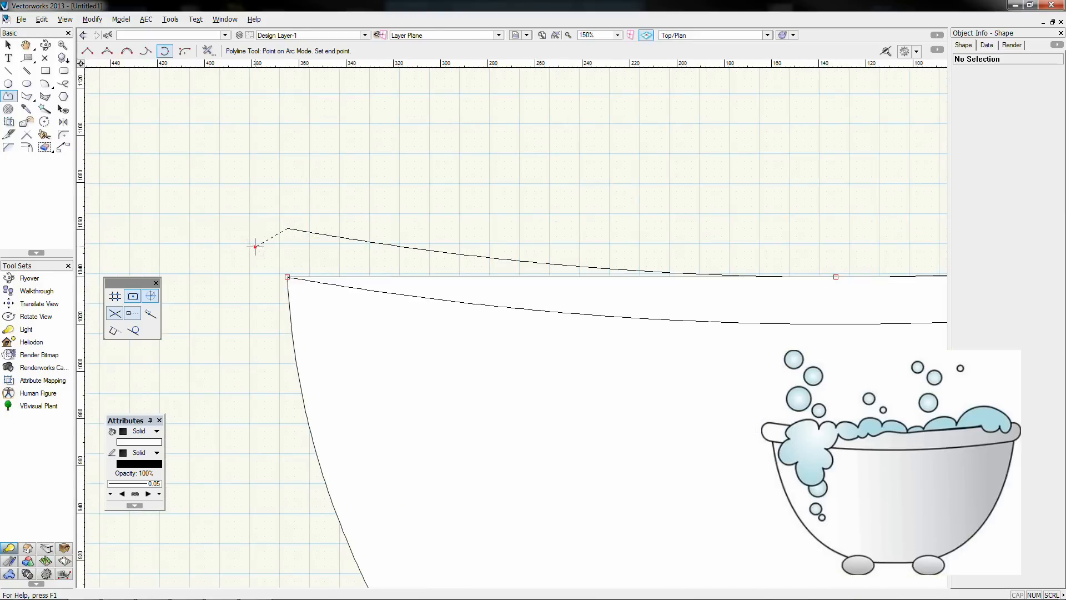
pyautogui.click(287, 276)
pyautogui.scroll(-5, 287, 276)
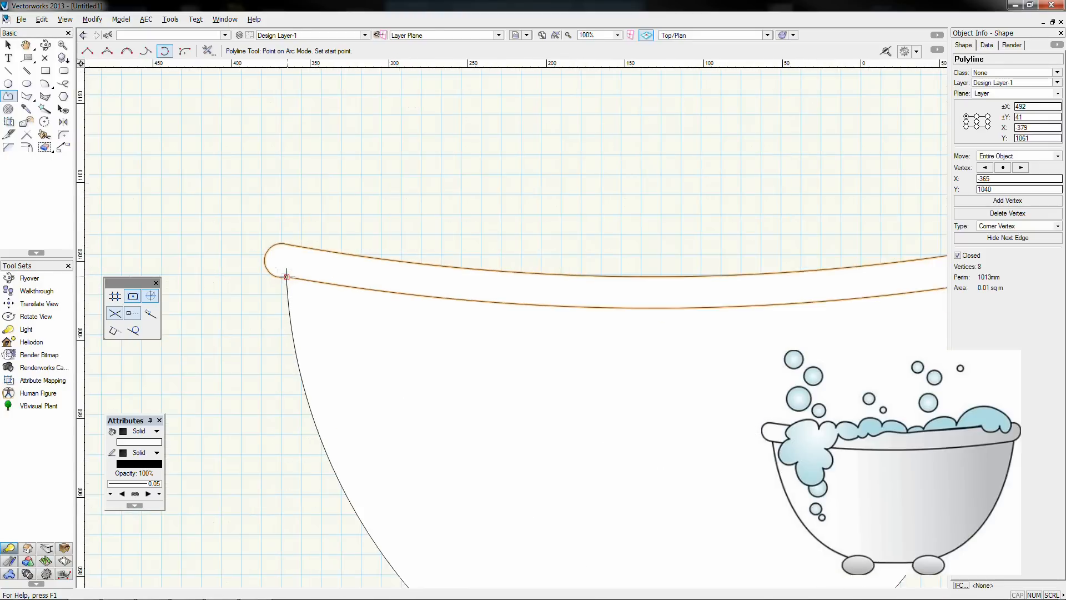
# Step: Reshape the rim polyline by pulling the arc point of its left rounded end inward by about 4 mm
pyautogui.click(9, 44)
pyautogui.click(280, 250)
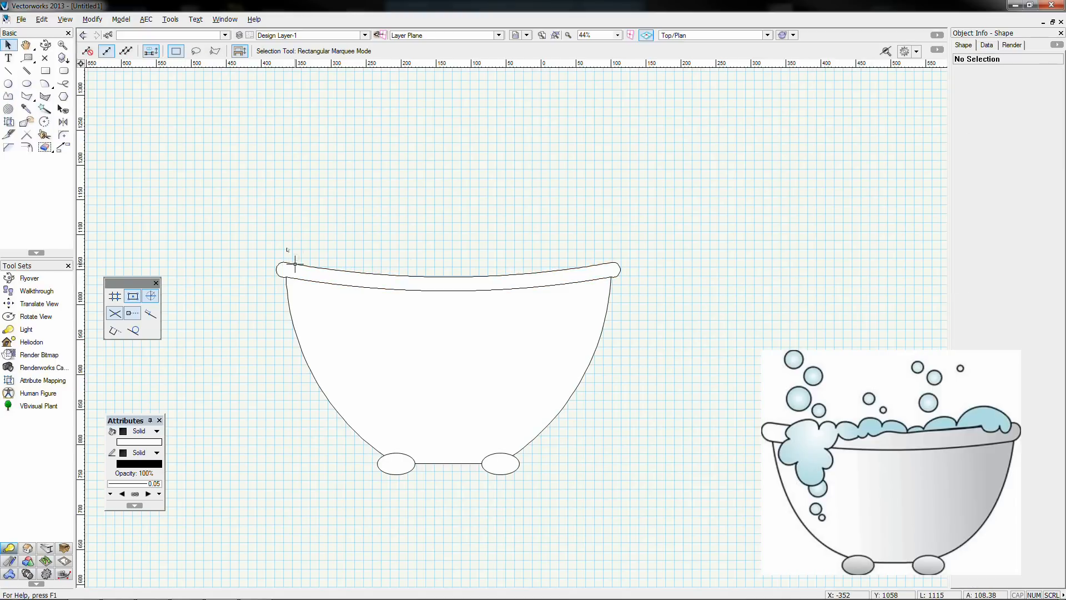
pyautogui.click(296, 265)
pyautogui.hotkey('shift', 'r')
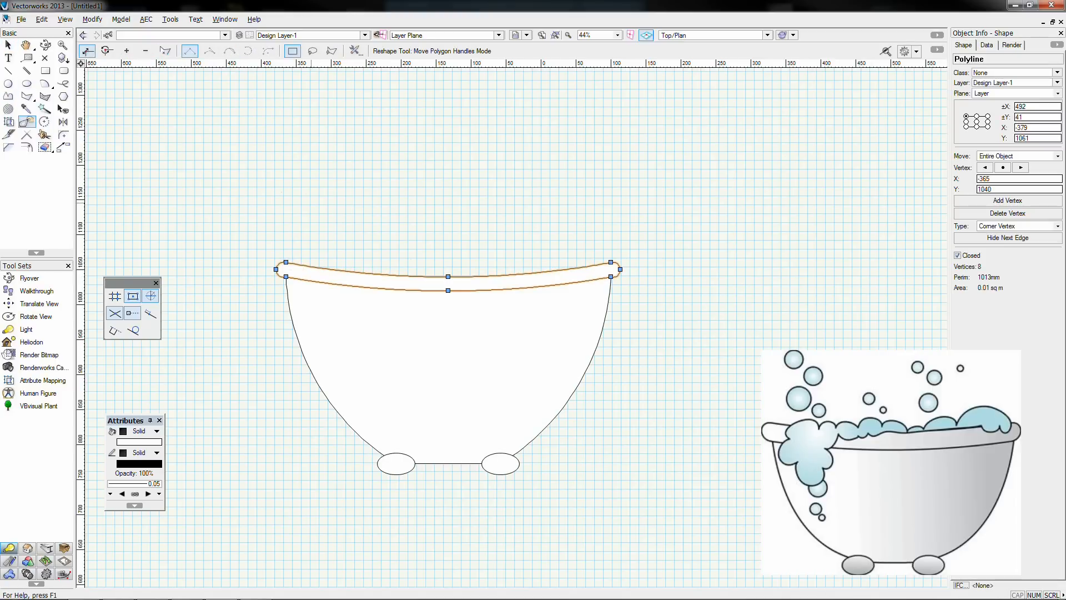
pyautogui.click(269, 194)
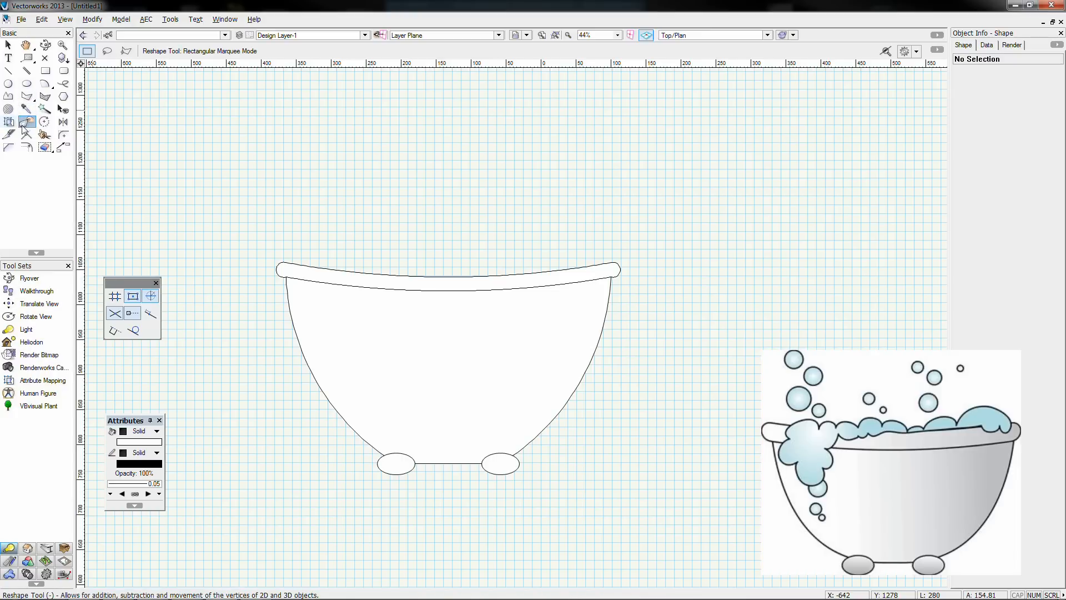
pyautogui.click(283, 266)
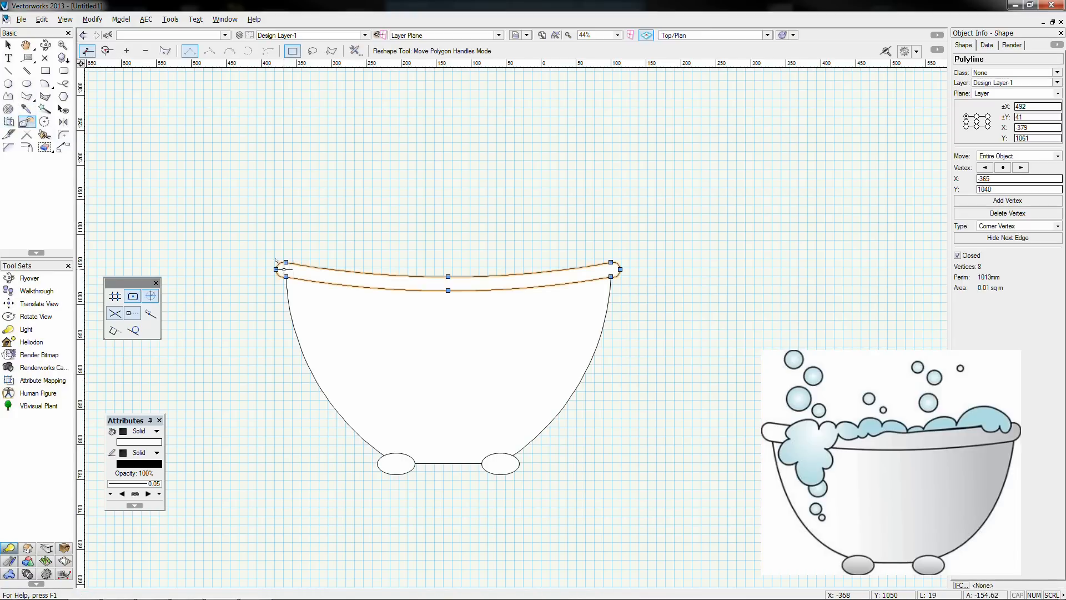
pyautogui.scroll(4, 275, 271)
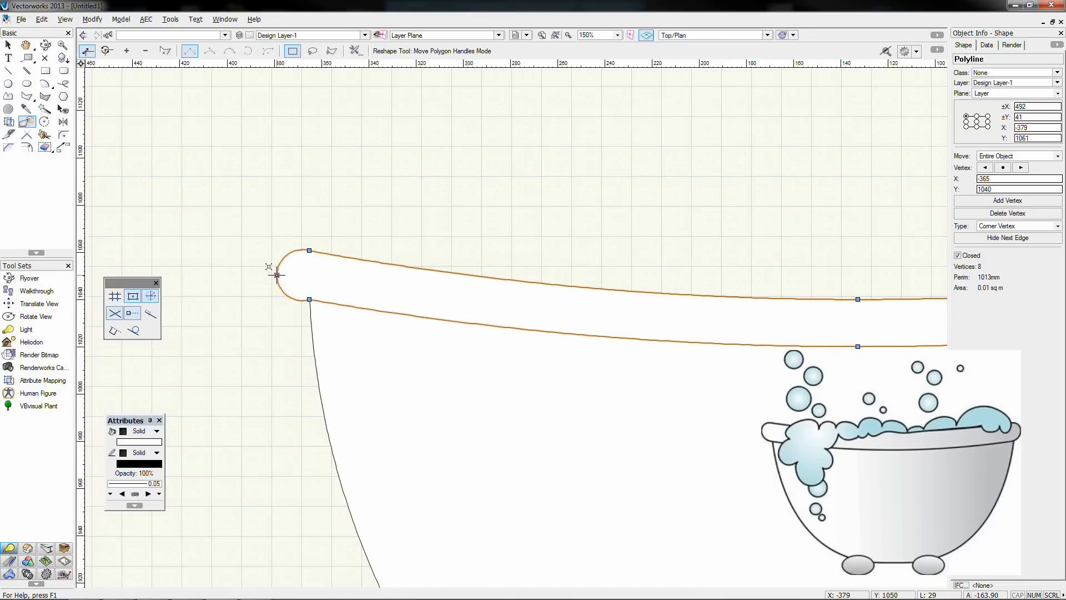
pyautogui.moveTo(276, 275); pyautogui.dragTo(289, 269)
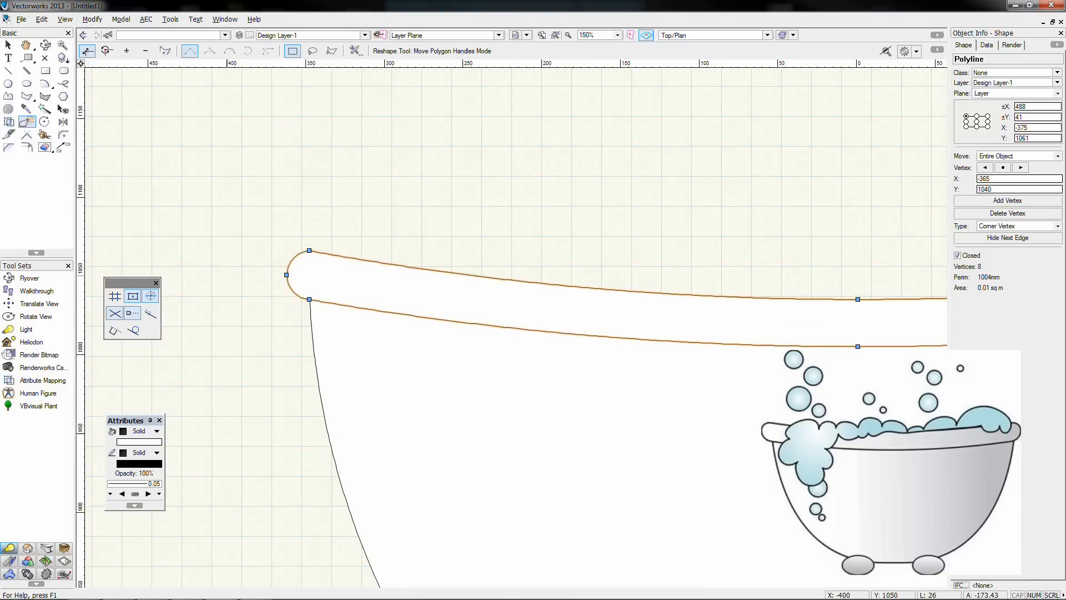
# Step: Reshape the rim's right rounded end inward to a radius of about 10 mm to match the left end
pyautogui.scroll(-3, 289, 272)
pyautogui.scroll(3, 461, 282)
pyautogui.scroll(2, 464, 289)
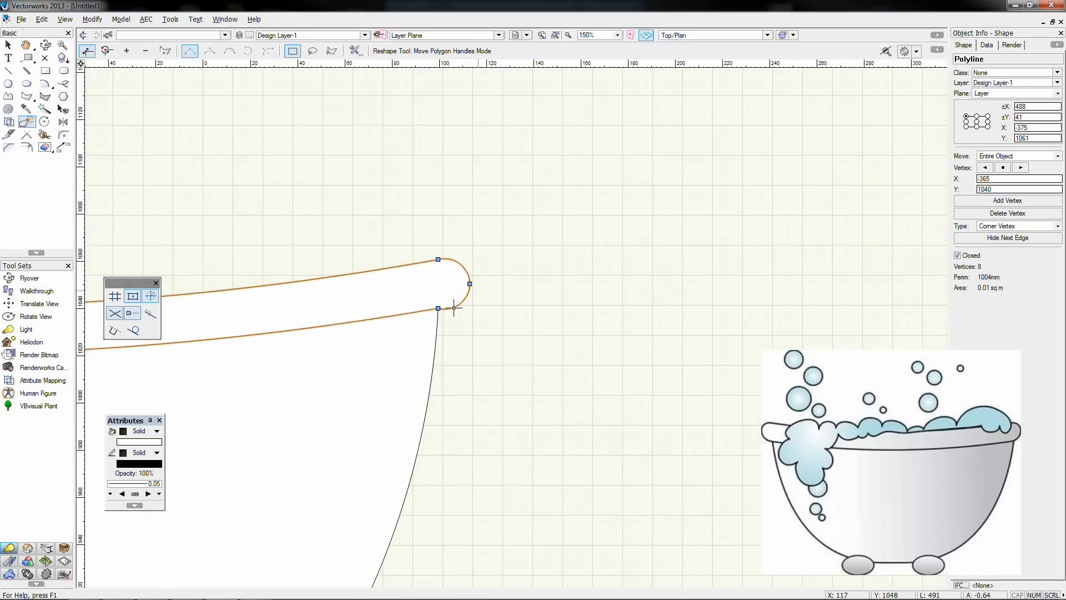
pyautogui.moveTo(469, 284); pyautogui.dragTo(459, 278)
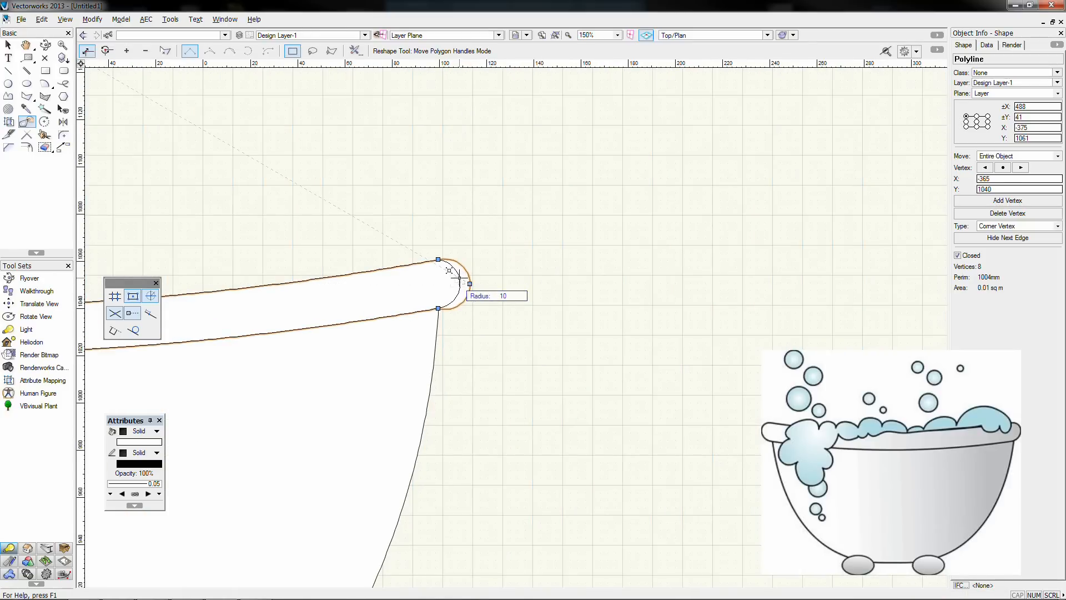
pyautogui.click(524, 333)
pyautogui.scroll(-4, 524, 333)
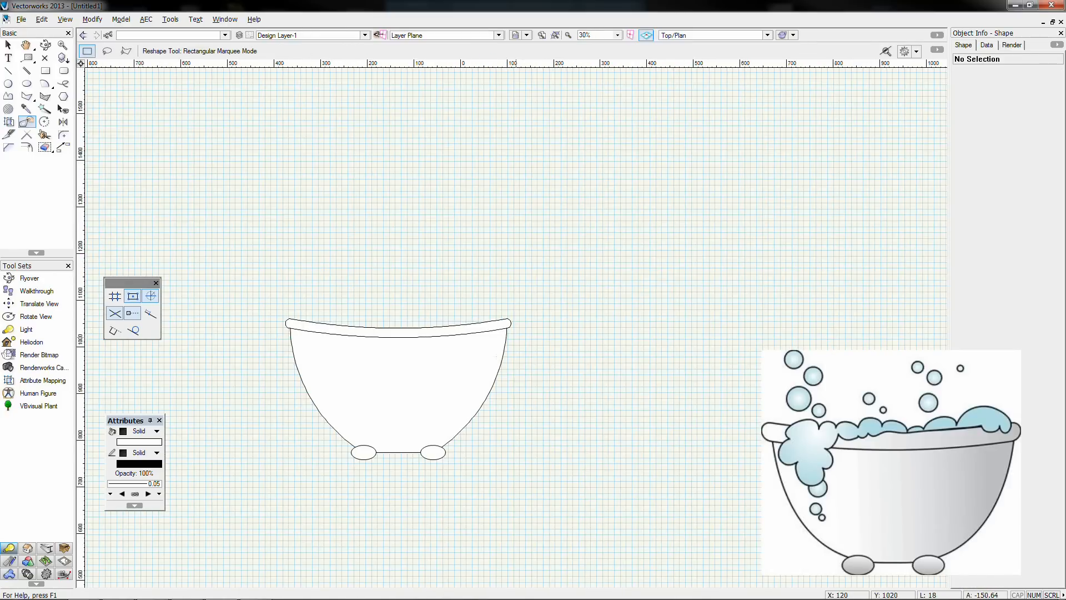
# Step: Draw a trial rim outline about 501 by 38 mm above the bathtub with Cubic Vertex polyline points, and delete it
pyautogui.scroll(3, 438, 263)
pyautogui.moveTo(416, 255); pyautogui.dragTo(418, 281, button='middle')
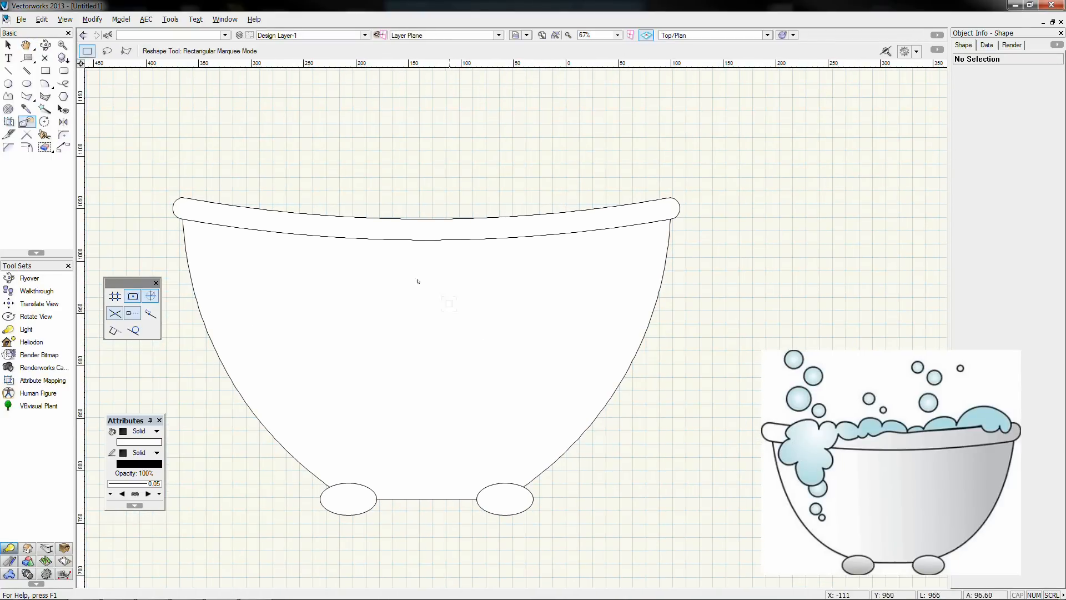
pyautogui.click(8, 96)
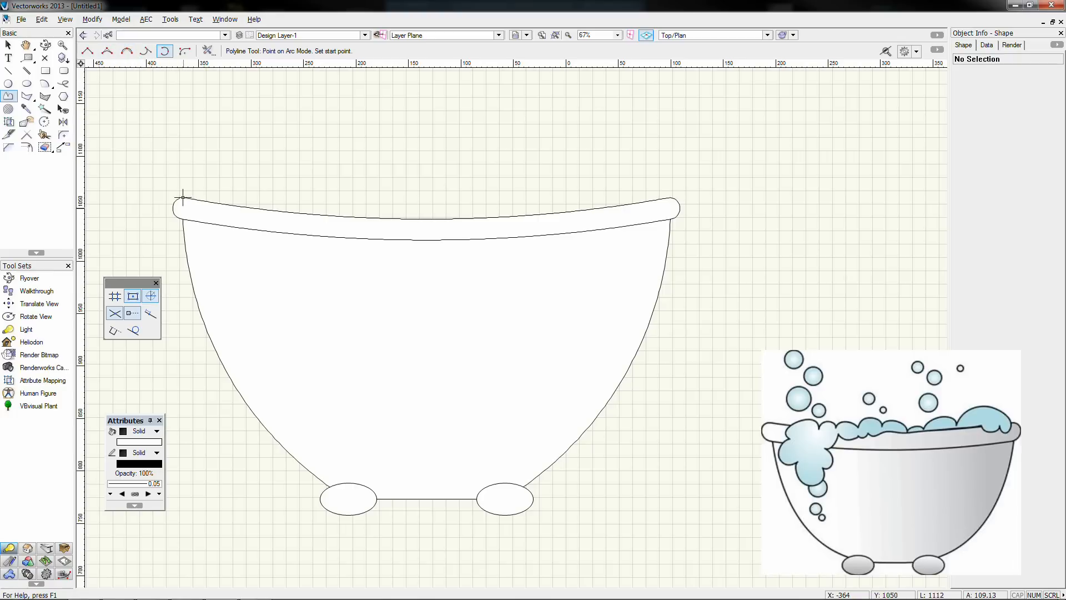
pyautogui.click(128, 53)
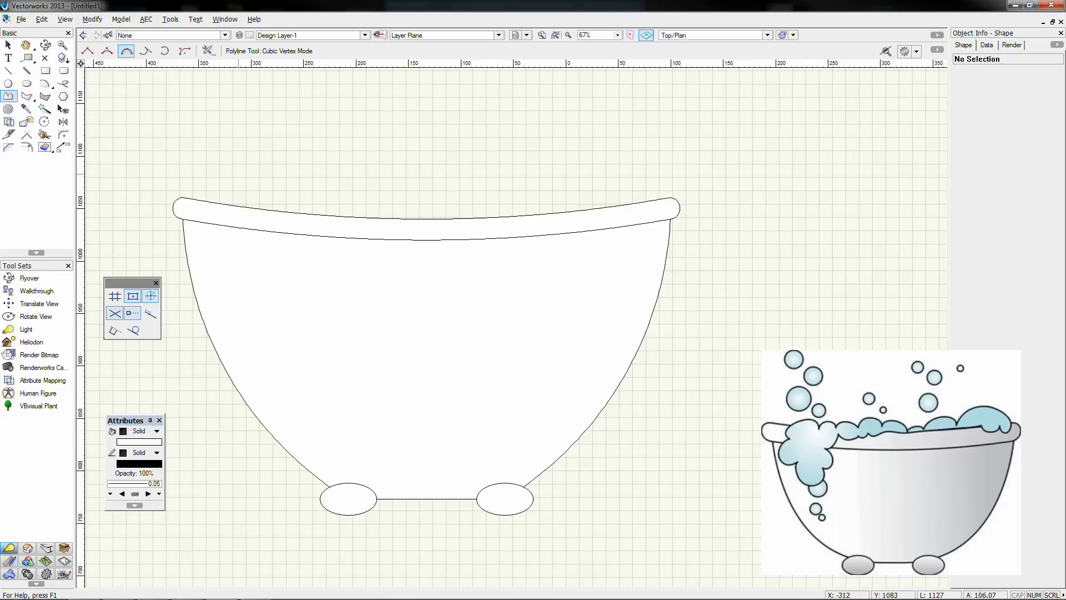
pyautogui.click(188, 137)
pyautogui.click(434, 158)
pyautogui.click(662, 136)
pyautogui.click(662, 136)
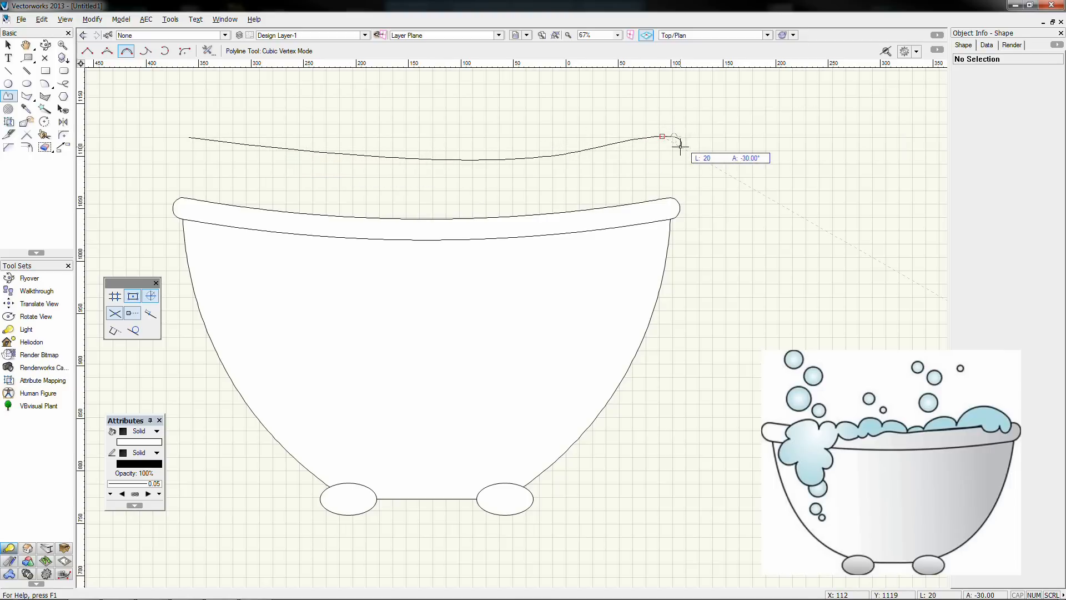
pyautogui.click(680, 146)
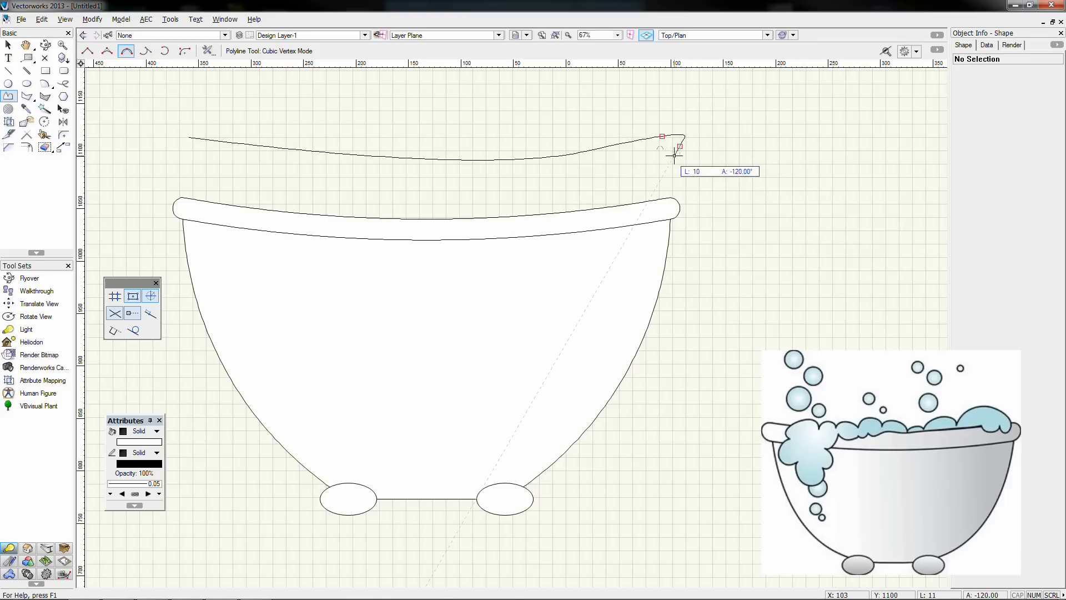
pyautogui.click(662, 157)
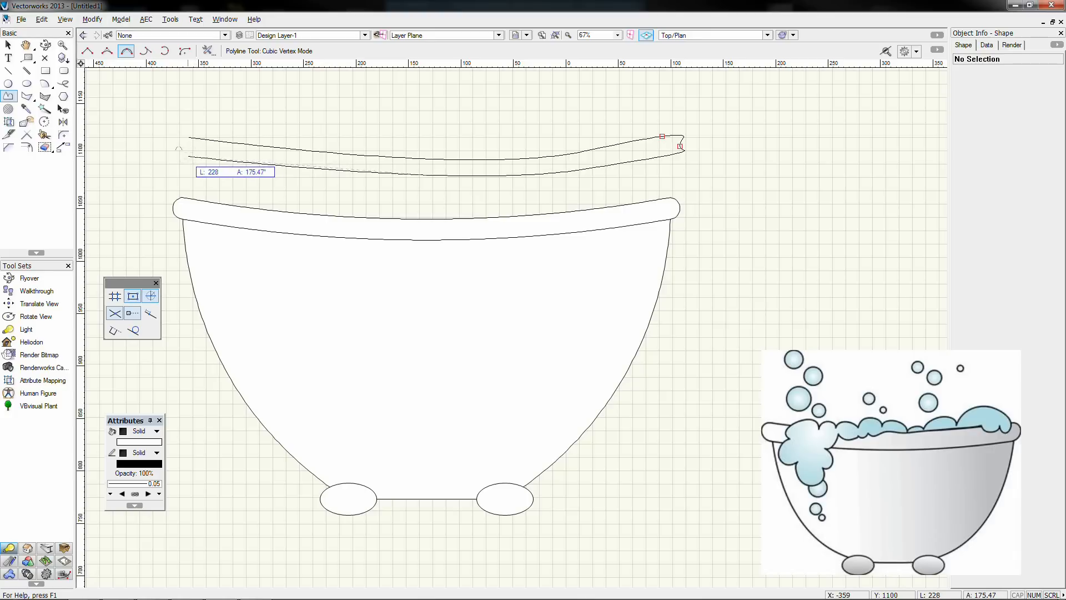
pyautogui.click(163, 147)
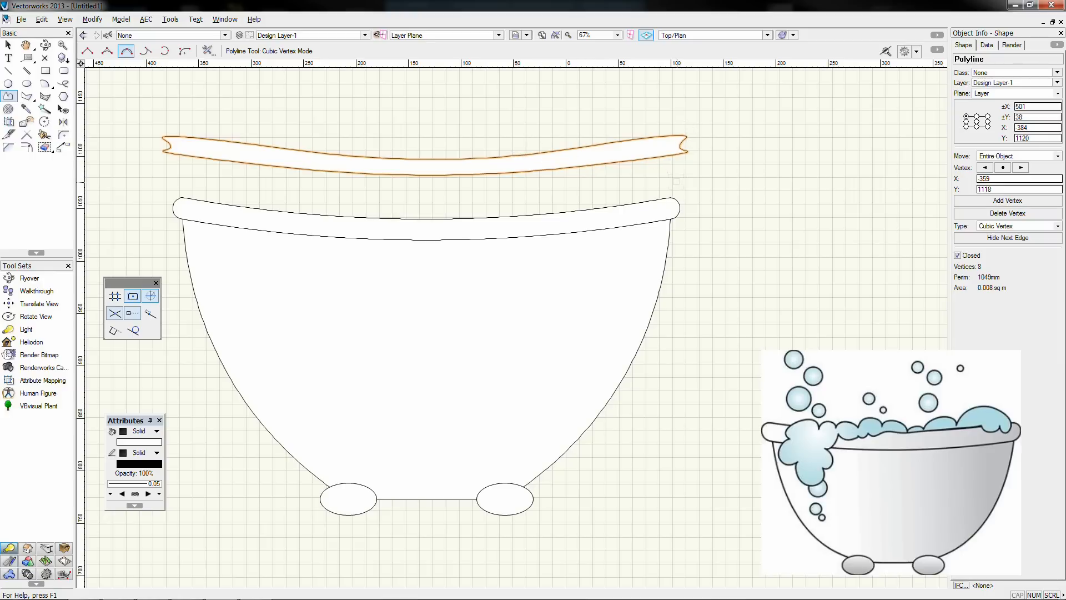
pyautogui.press('Delete')
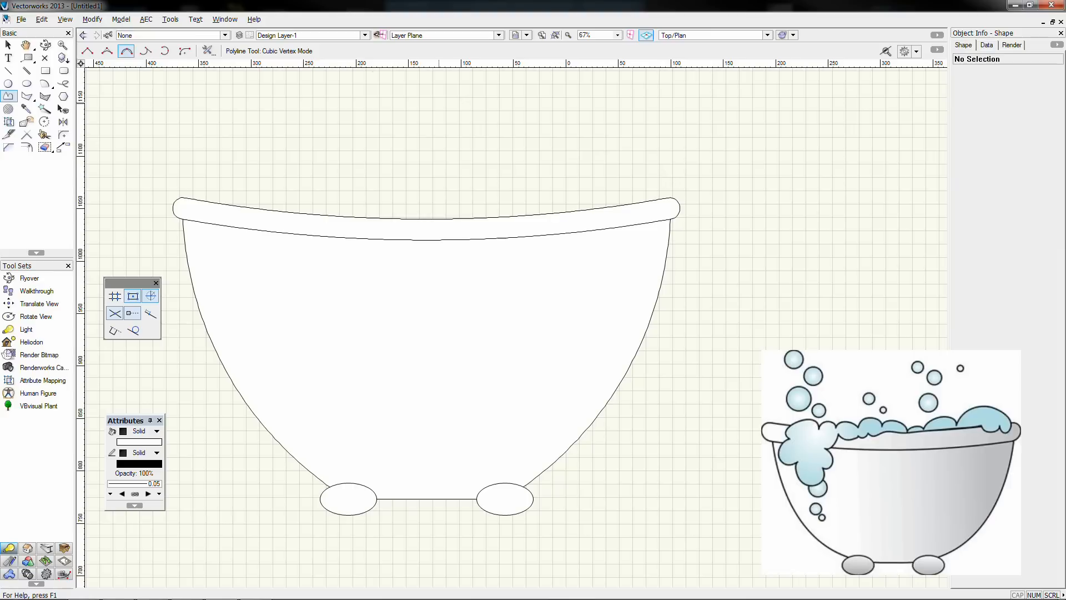
# Step: Draw a trial rim outline about 489 by 61 mm above the bathtub with Point on Arc polyline segments, and undo it
pyautogui.click(166, 52)
pyautogui.click(183, 108)
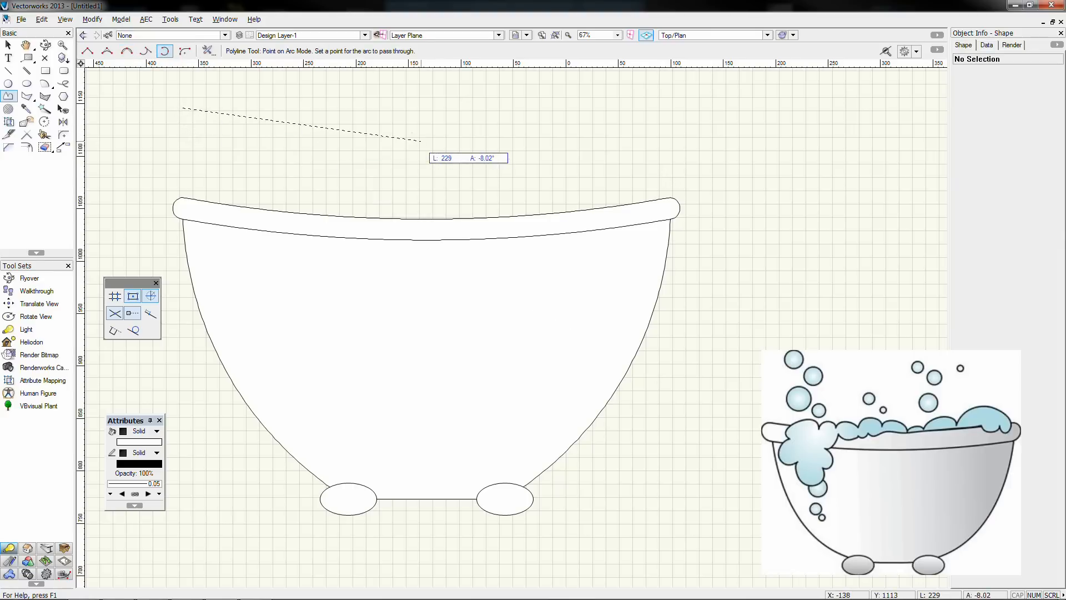
pyautogui.click(419, 140)
pyautogui.click(658, 109)
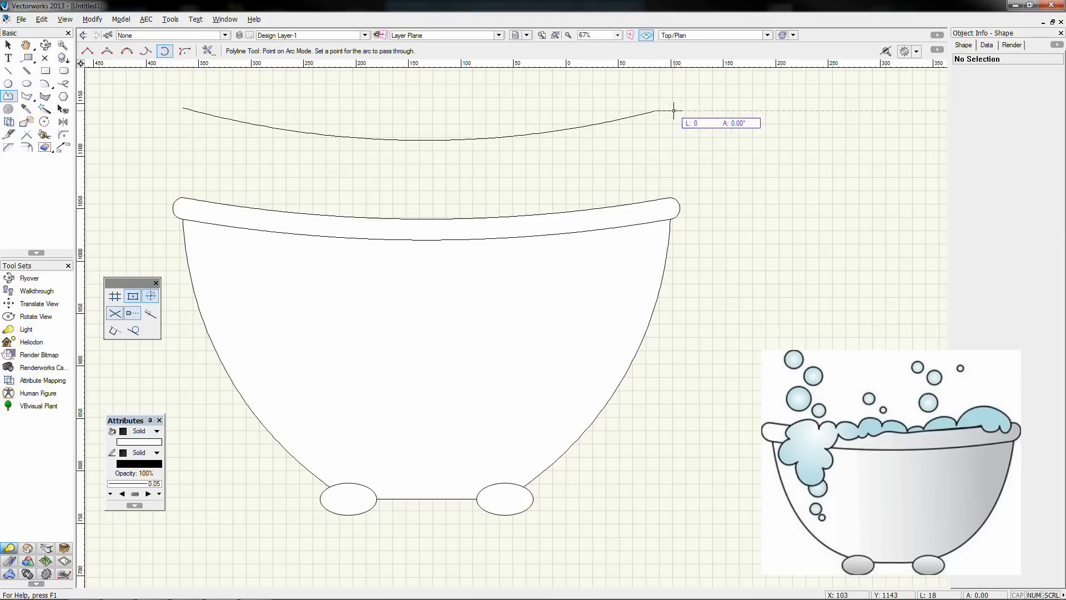
pyautogui.click(675, 122)
pyautogui.click(661, 143)
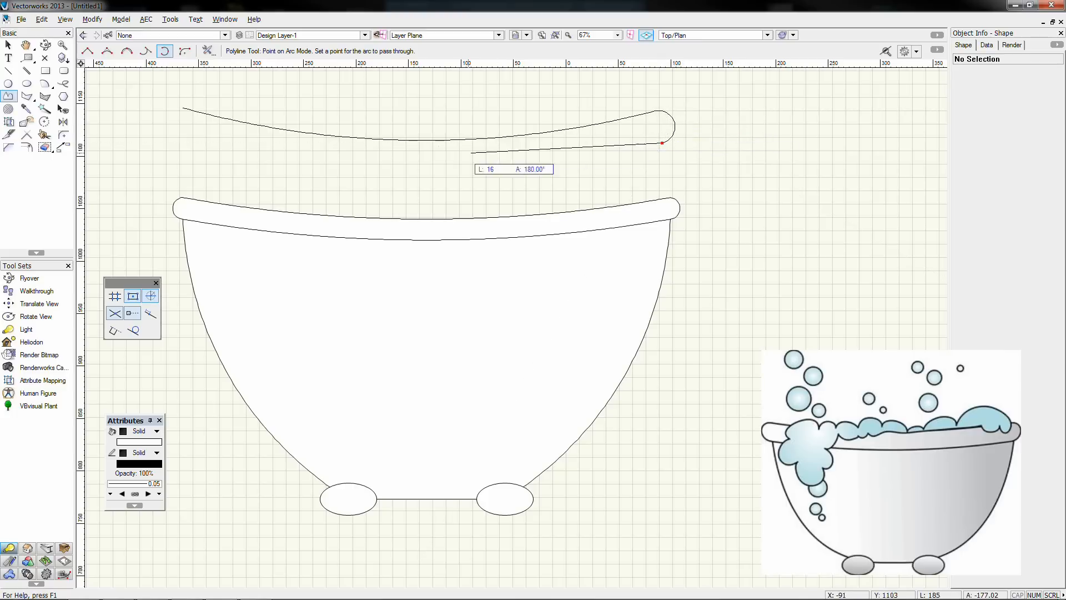
pyautogui.click(175, 137)
pyautogui.click(163, 116)
pyautogui.click(180, 108)
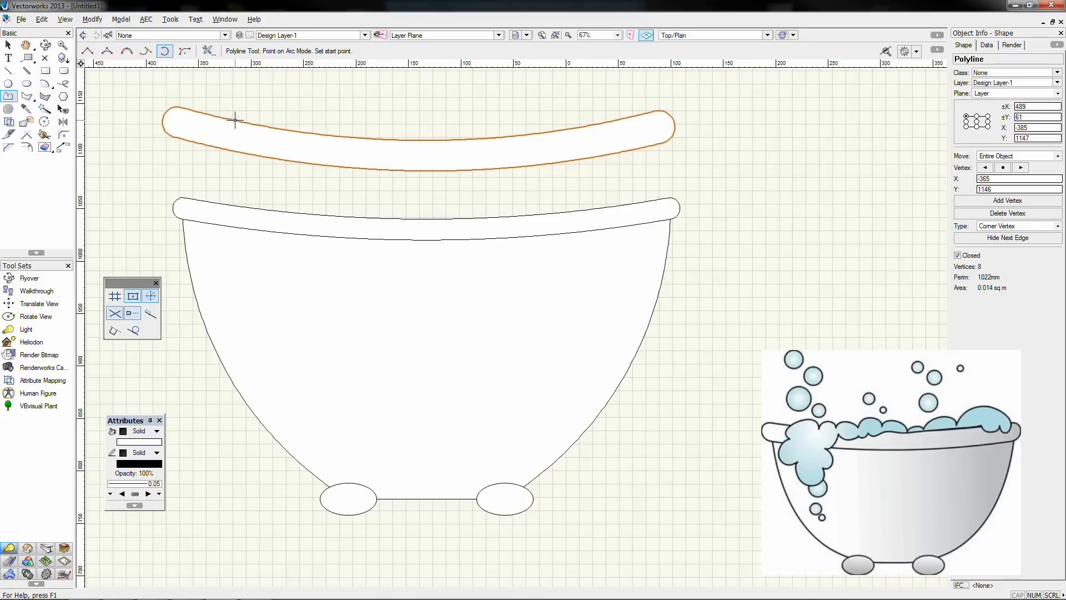
pyautogui.hotkey('ctrl', 'z')
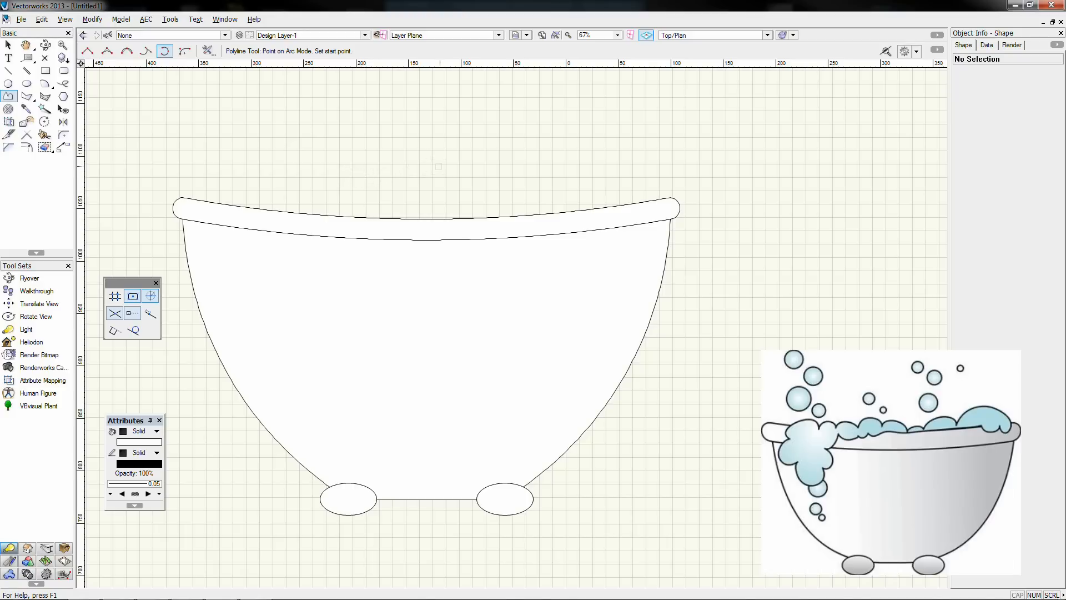
# Step: Start the foam outline as a Point on Arc polyline, arcing rounded lobes from above the rim down over the bathtub's upper left side
pyautogui.click(289, 162)
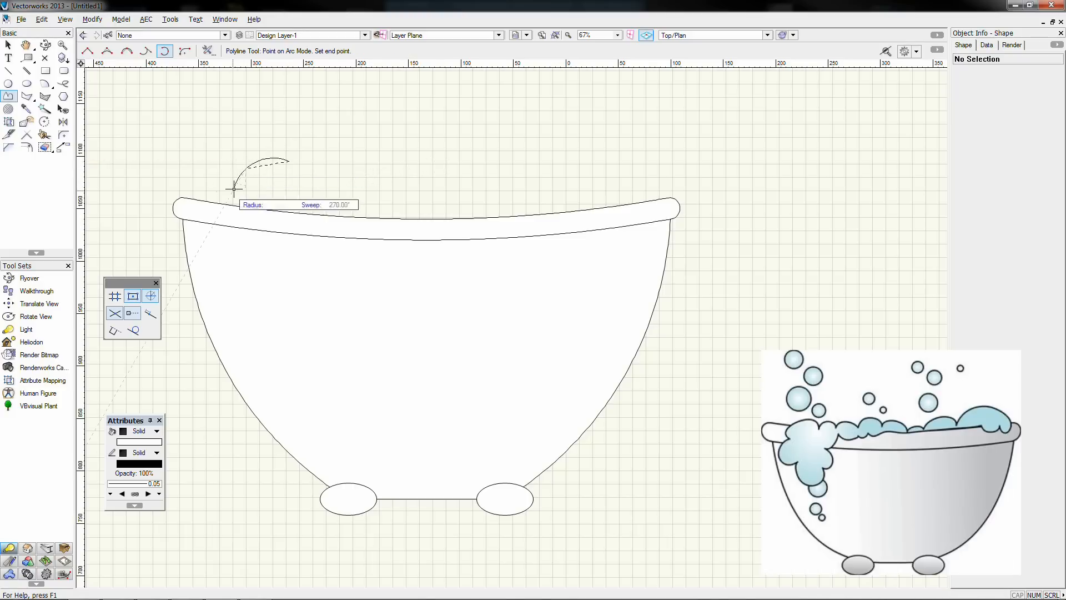
pyautogui.click(233, 219)
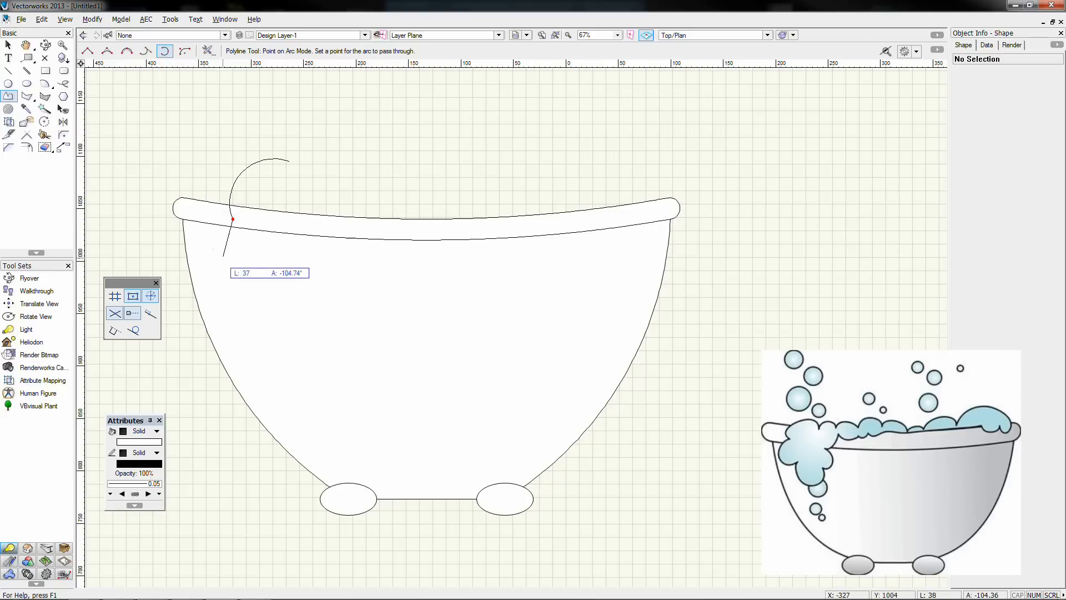
pyautogui.click(221, 247)
pyautogui.click(240, 274)
pyautogui.click(258, 307)
pyautogui.click(298, 283)
pyautogui.click(320, 261)
pyautogui.click(305, 235)
# Step: Continue the foam's lower edge with two shallow scallops across the rim and a long curve following the rim's upper edge to the right
pyautogui.click(336, 235)
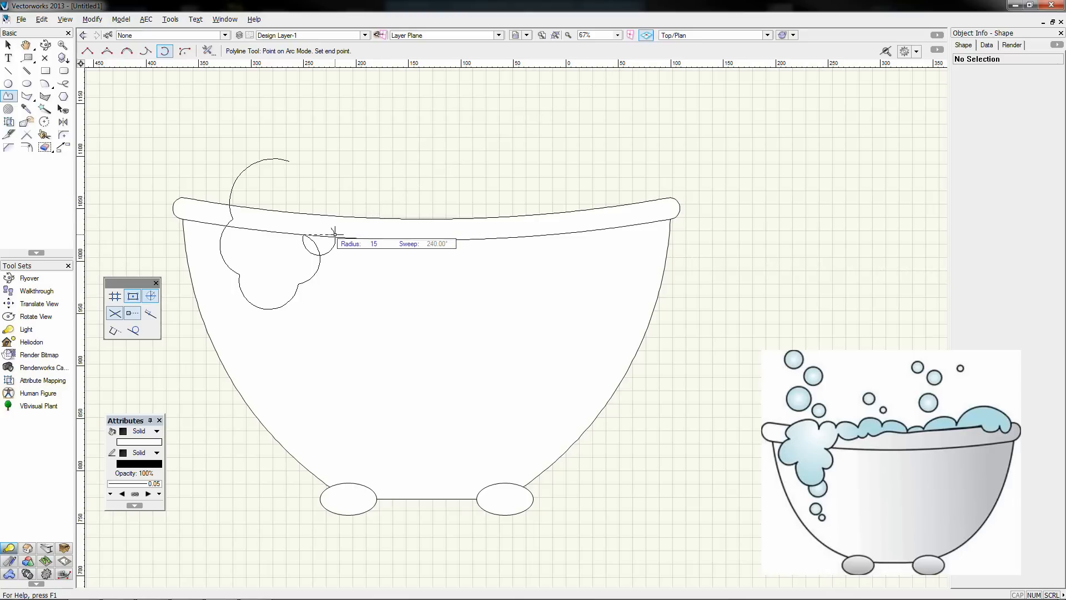
pyautogui.click(344, 220)
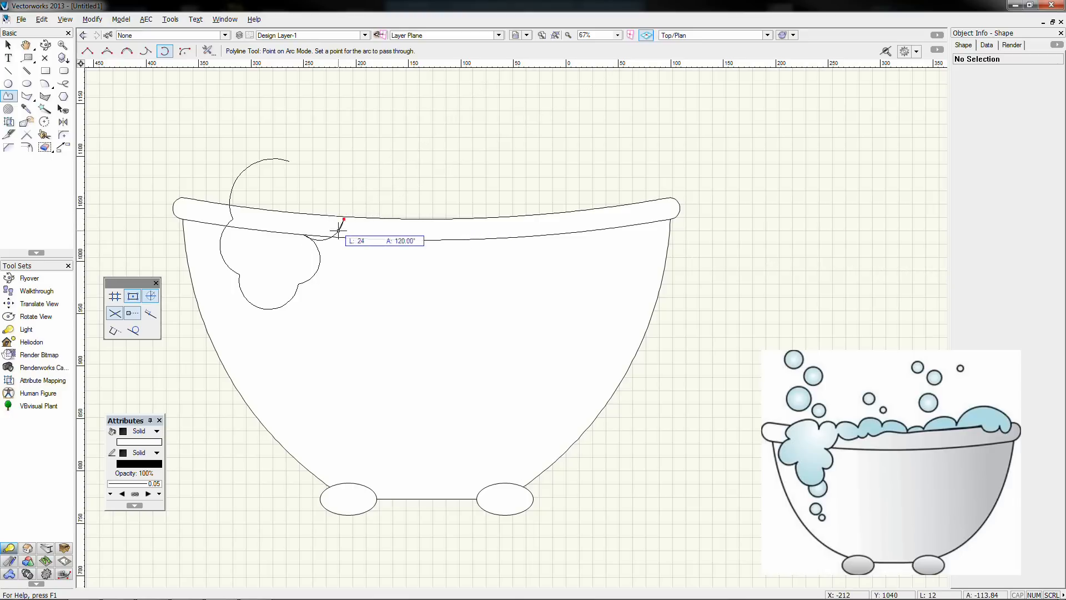
pyautogui.click(372, 231)
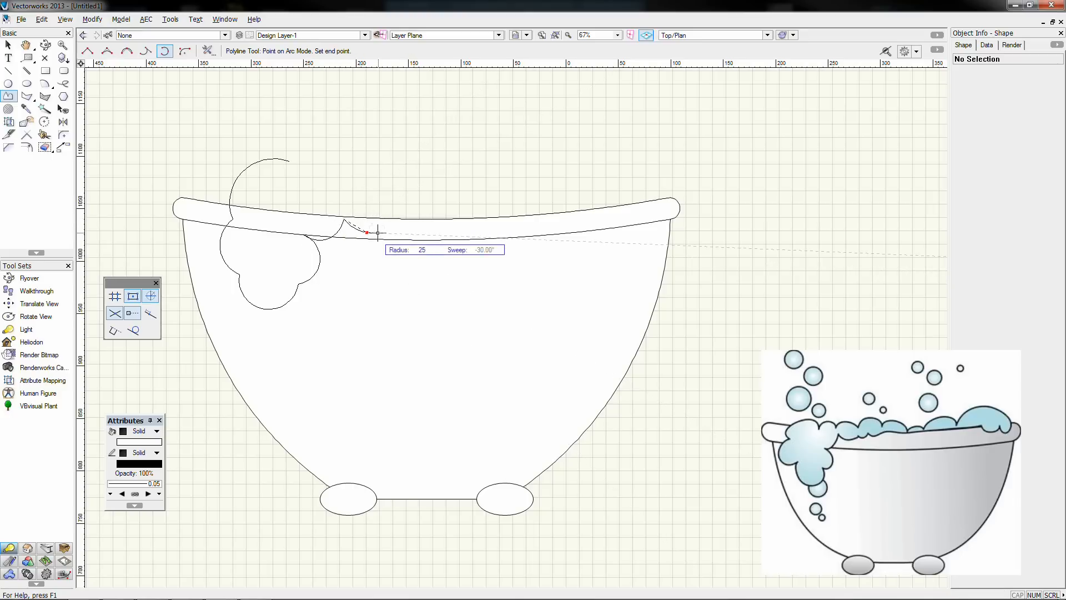
pyautogui.click(411, 220)
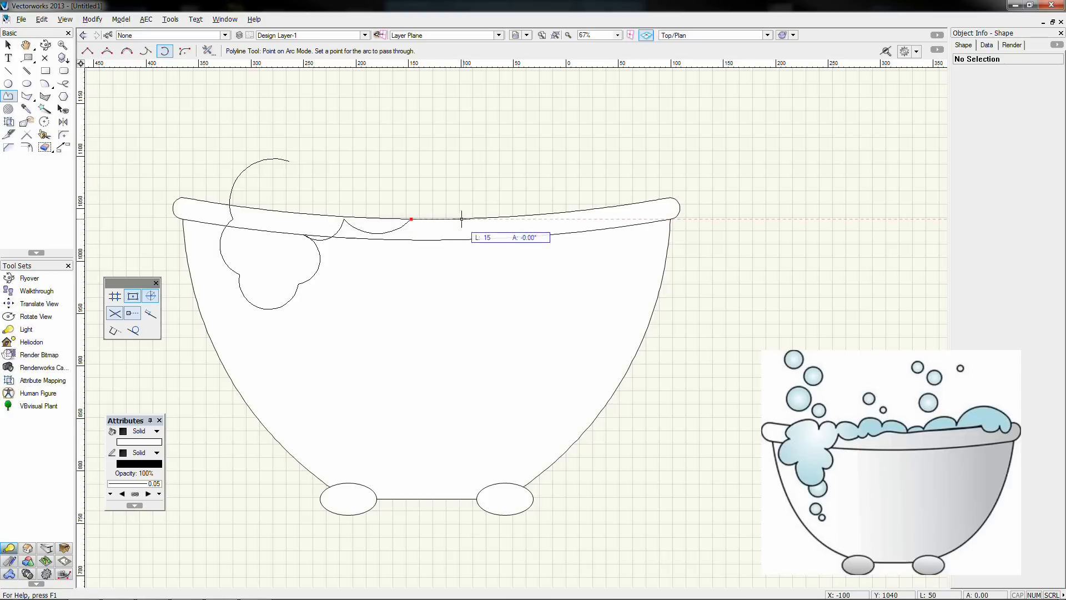
pyautogui.click(575, 211)
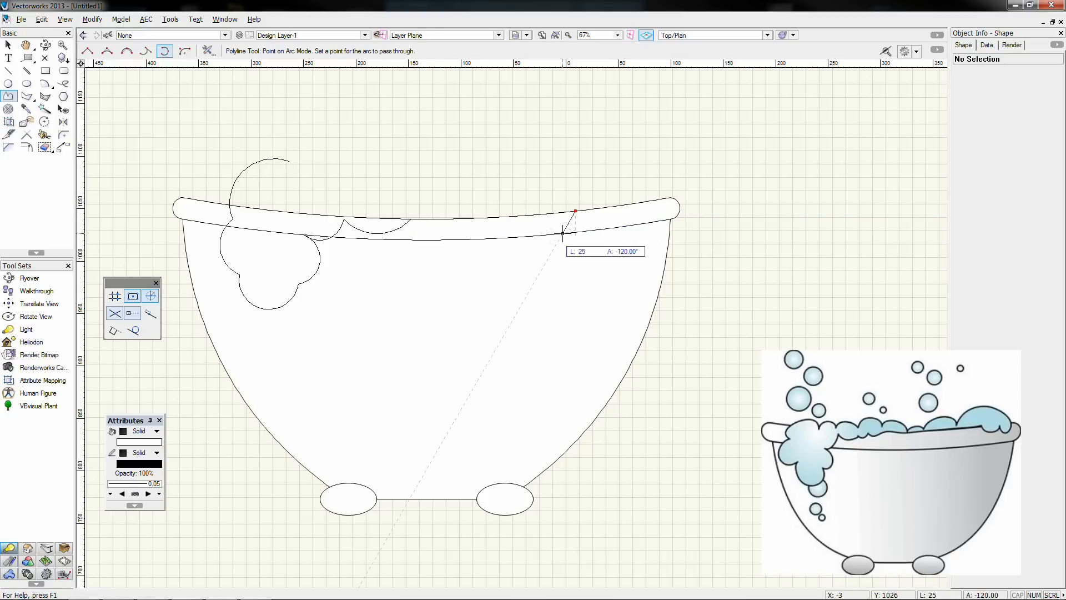
# Step: Arc the foam's right side into a lobe hanging over the rim and a rounded bulge rising above it
pyautogui.click(598, 259)
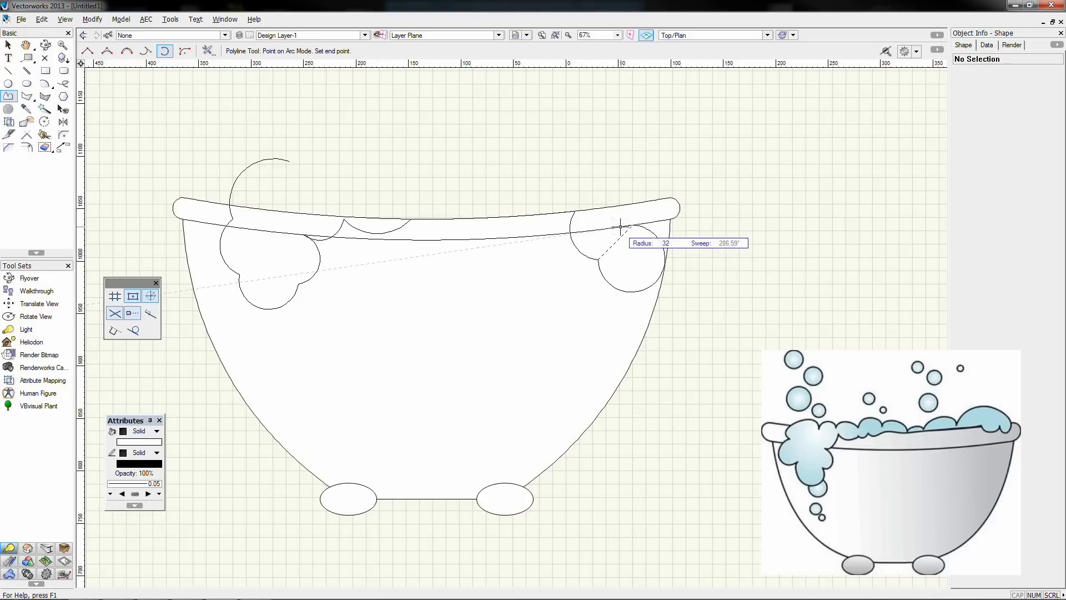
pyautogui.click(627, 219)
pyautogui.click(631, 200)
pyautogui.click(567, 165)
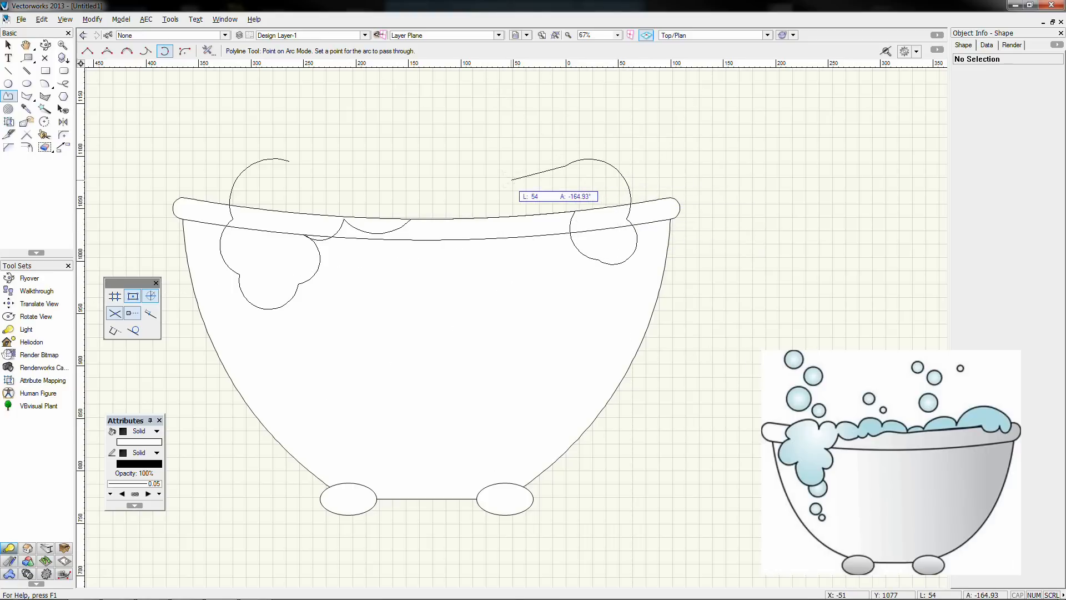
# Step: Arc three cloud-like bumps back along the foam's top, close the outline at about 398 by 170 mm, and decline saving a backup
pyautogui.click(525, 148)
pyautogui.click(474, 179)
pyautogui.click(436, 145)
pyautogui.click(377, 173)
pyautogui.click(353, 138)
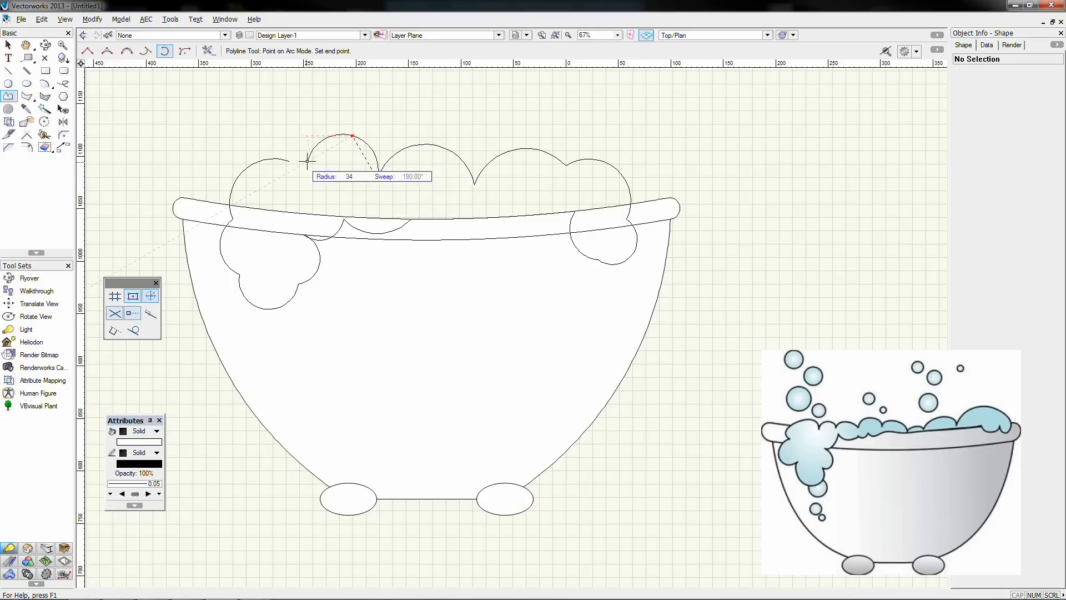
pyautogui.click(289, 161)
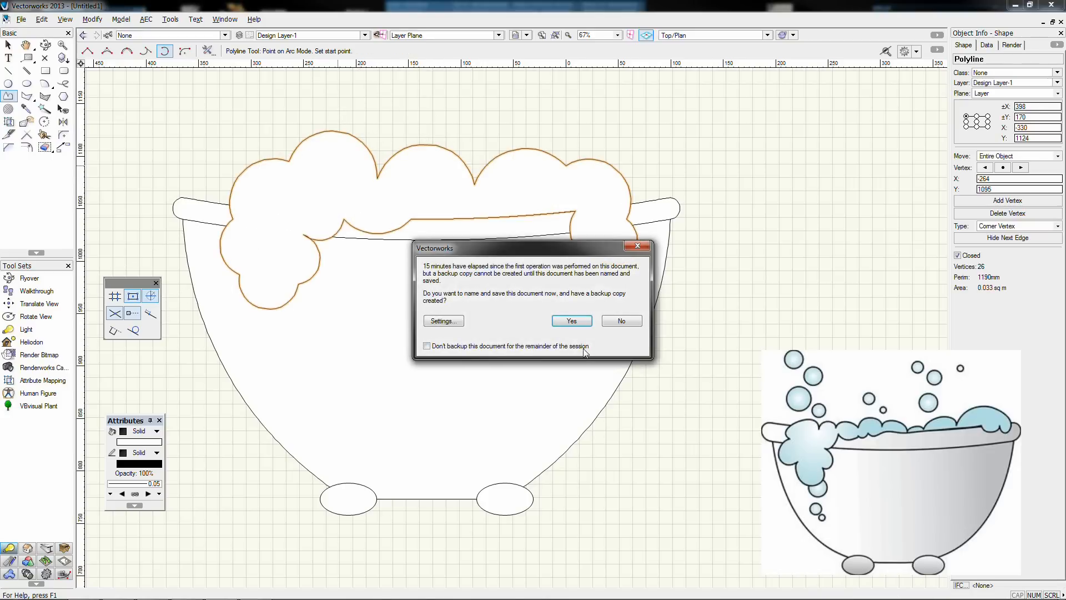
pyautogui.click(611, 321)
# Step: Draw a circular bubble of about 31 mm radius above the foam's left part and a smaller one at its lower right
pyautogui.moveTo(457, 239)
pyautogui.mouseDown(button='middle')
pyautogui.moveTo(503, 338)
pyautogui.moveTo(441, 255)
pyautogui.mouseUp(button='middle')
pyautogui.scroll(-2, 444, 257)
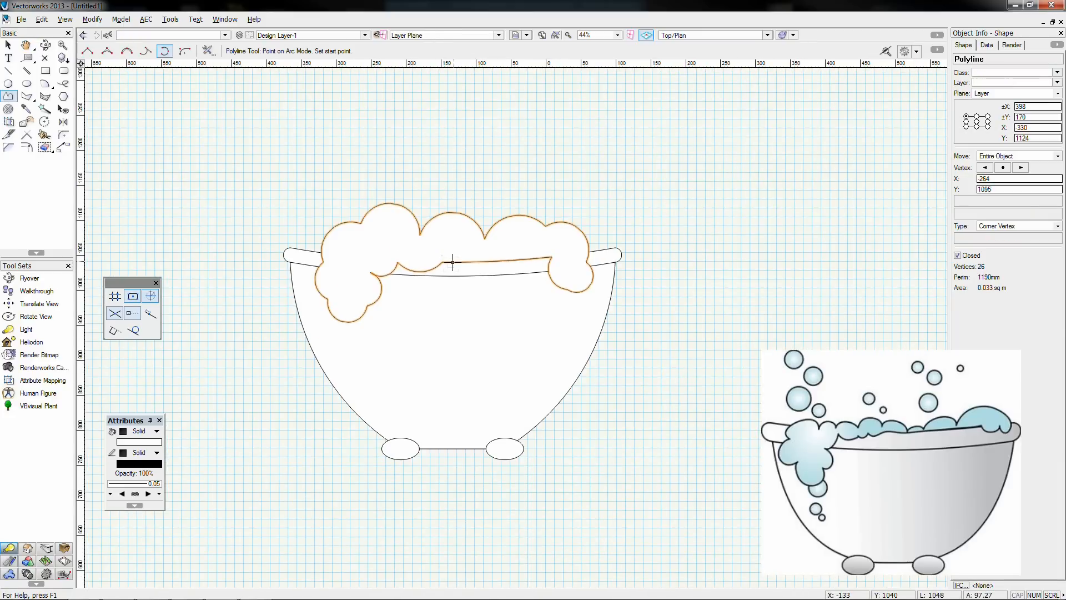
pyautogui.click(8, 83)
pyautogui.click(345, 166)
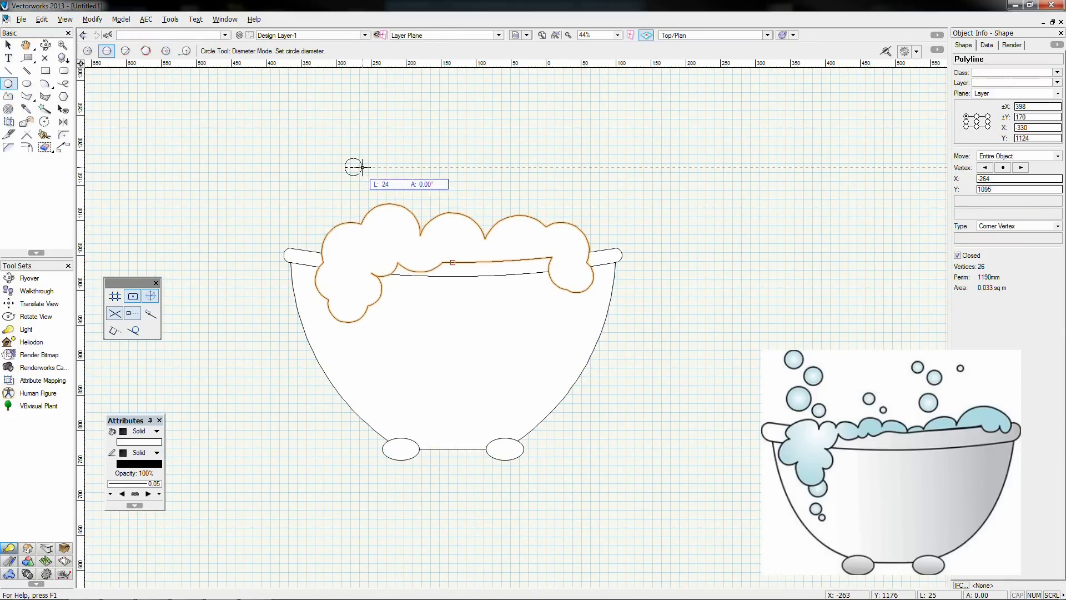
pyautogui.click(389, 166)
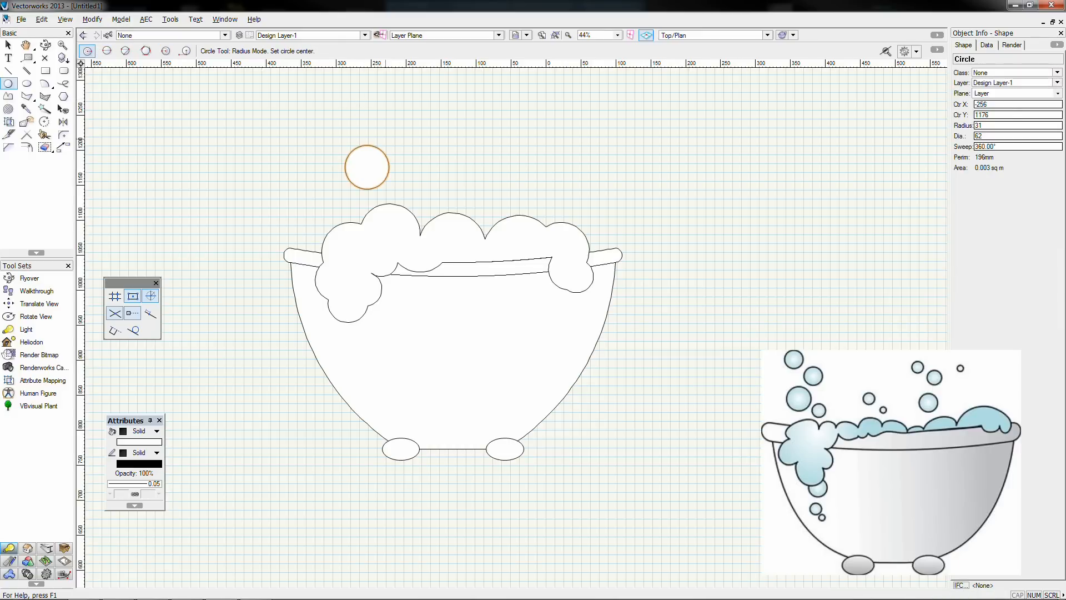
pyautogui.click(404, 178)
# Step: Draw three circular bubbles with radii of about 18, 12 and 17 mm above the large left bubble
pyautogui.click(348, 118)
pyautogui.click(347, 105)
pyautogui.click(345, 88)
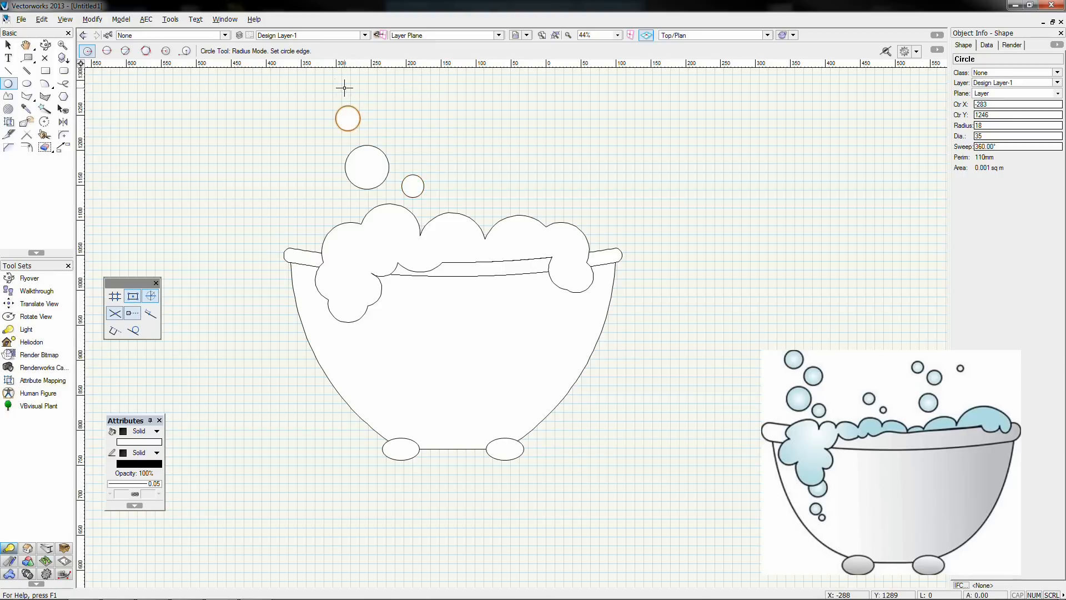
pyautogui.click(353, 88)
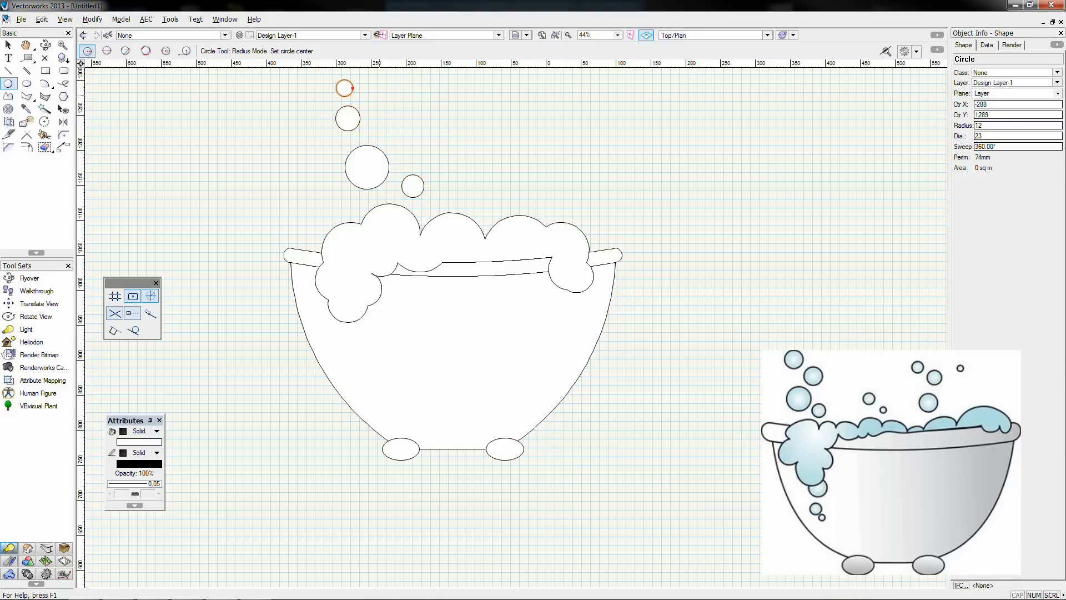
pyautogui.click(379, 103)
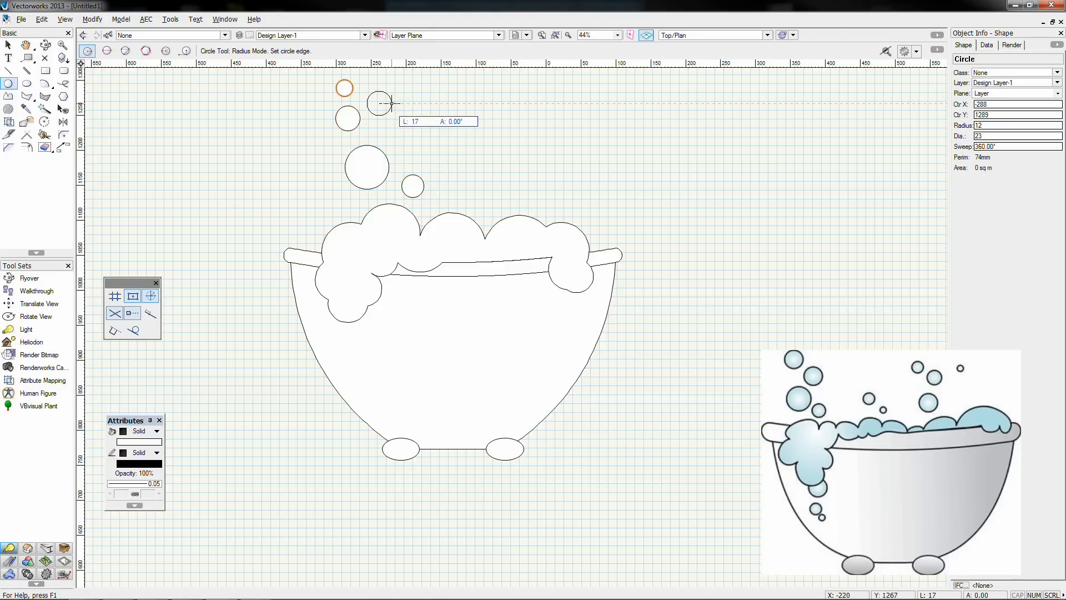
pyautogui.click(391, 103)
pyautogui.click(471, 198)
pyautogui.scroll(1, 471, 198)
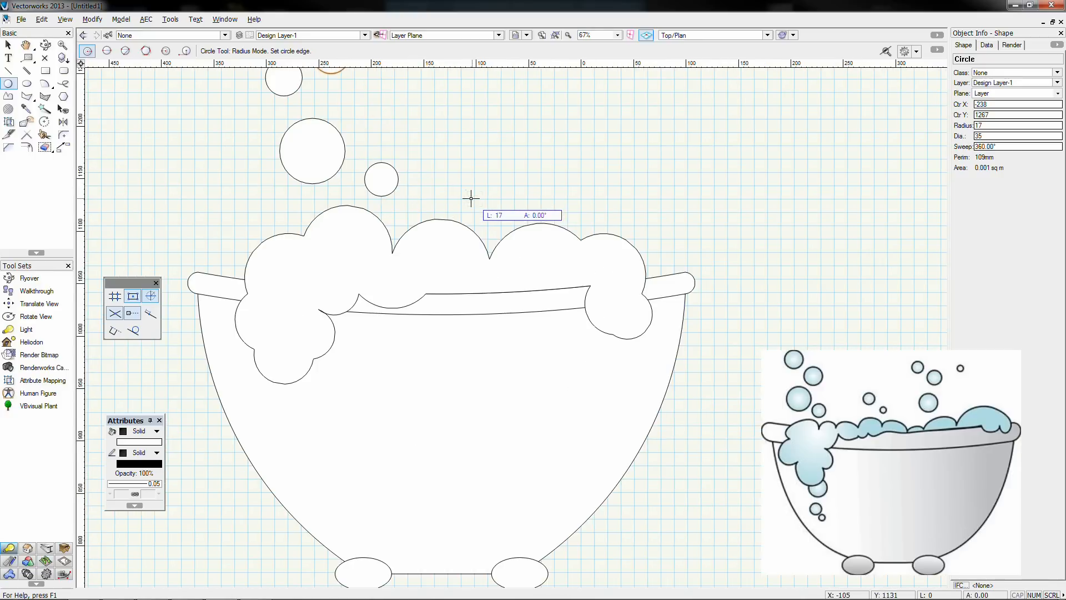
pyautogui.press('Escape')
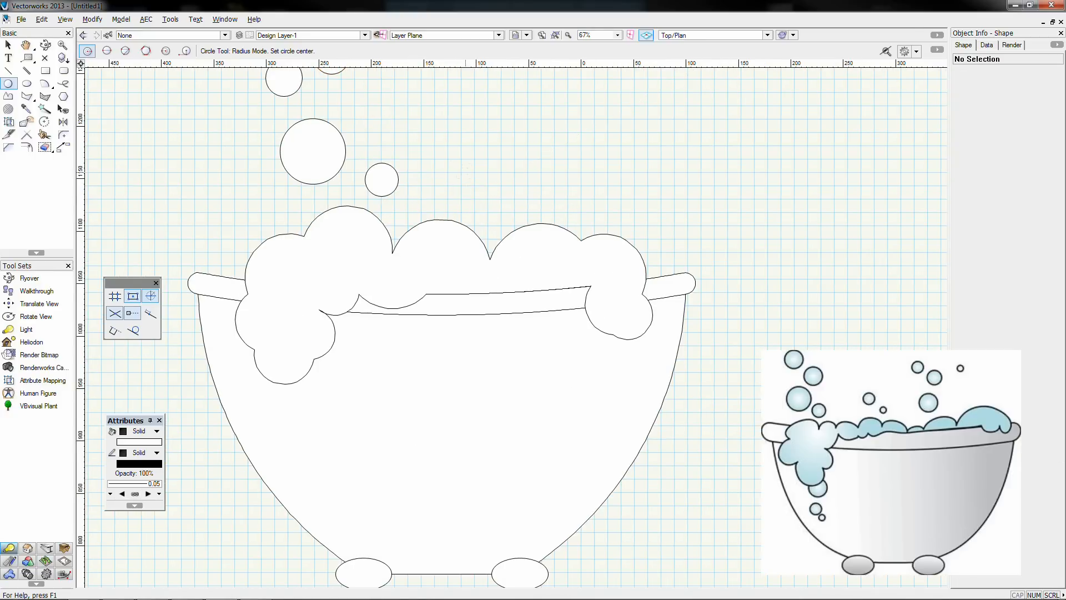
# Step: Draw a tiny bubble above the middle of the foam and a bubble of about 11 mm radius just above it
pyautogui.scroll(2, 472, 198)
pyautogui.click(472, 197)
pyautogui.click(481, 199)
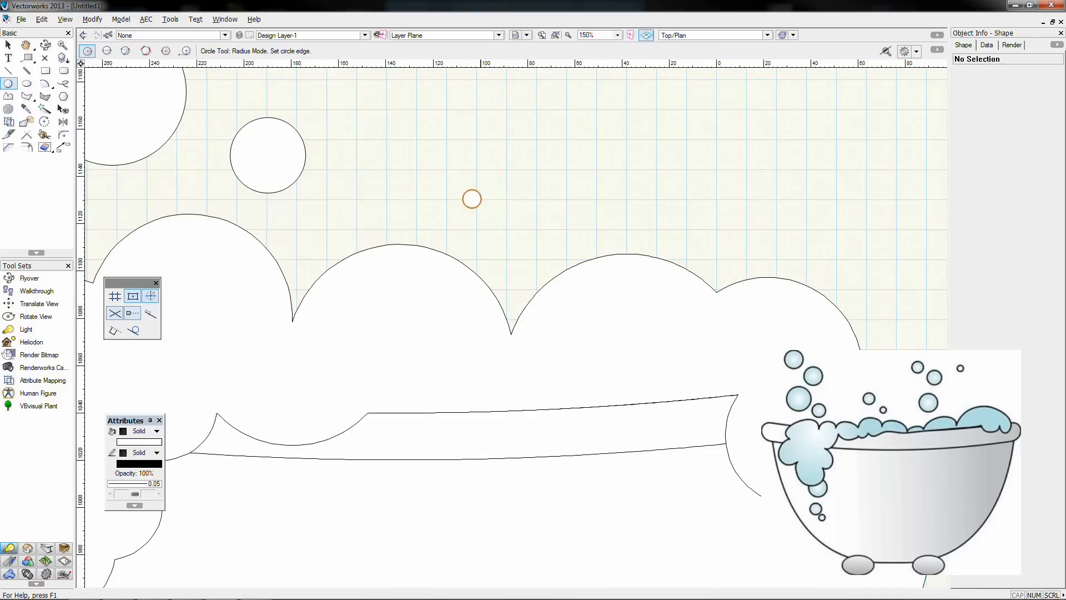
pyautogui.scroll(-3, 489, 142)
pyautogui.moveTo(507, 143); pyautogui.dragTo(460, 206, button='middle')
# Step: Draw a large bubble above the foam's right part and two bubbles of about 16 mm radius higher up
pyautogui.click(483, 205)
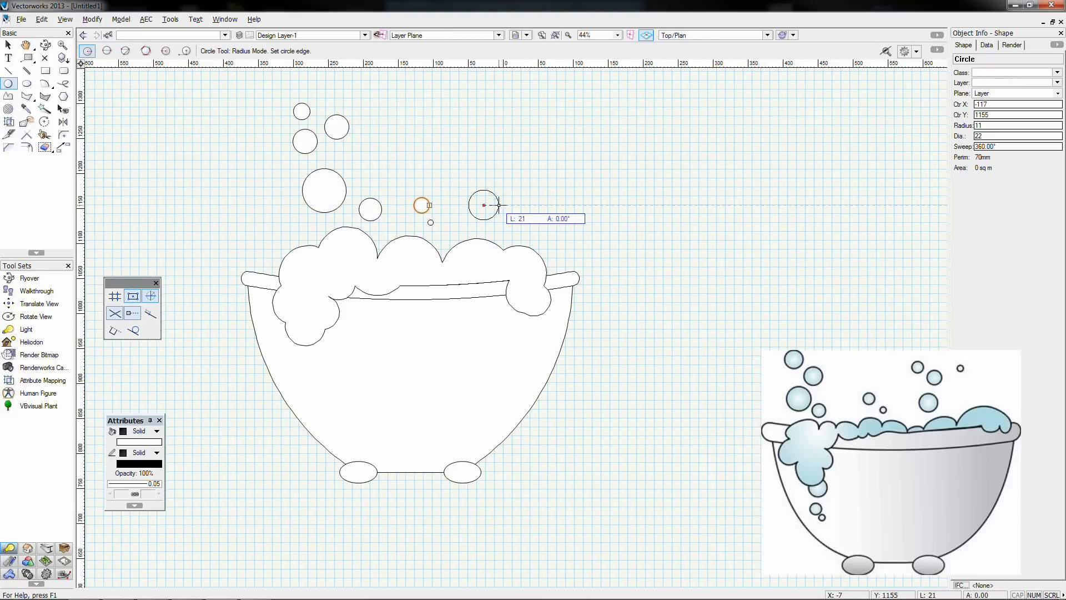
pyautogui.click(500, 205)
pyautogui.click(490, 148)
pyautogui.click(479, 145)
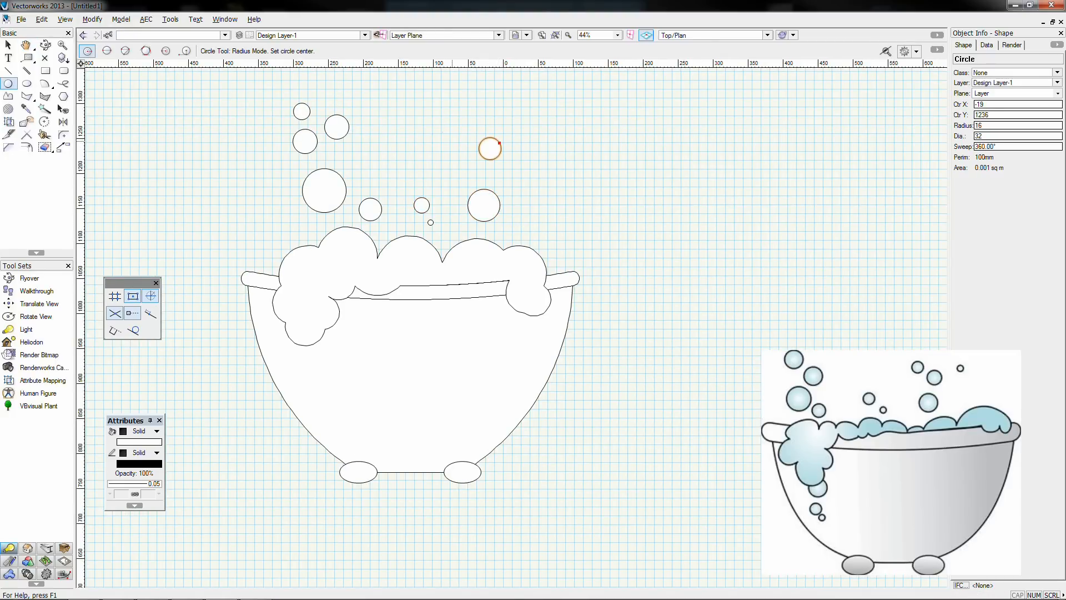
pyautogui.click(466, 137)
# Step: Draw a small bubble of about 6 mm radius to the upper right of the other bubbles
pyautogui.scroll(2, 533, 128)
pyautogui.click(533, 128)
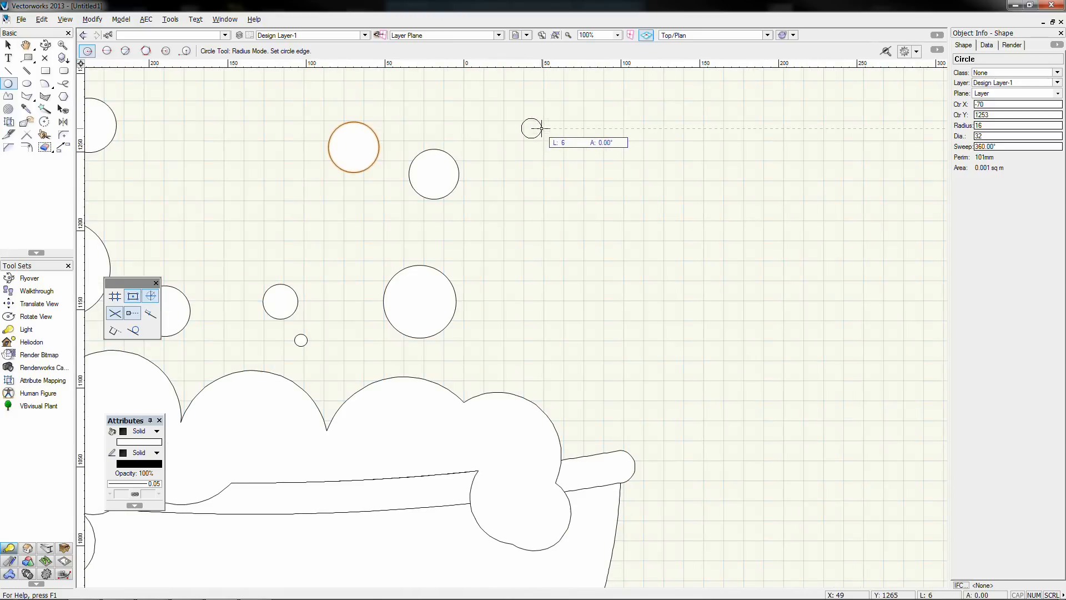
pyautogui.click(542, 129)
pyautogui.scroll(-3, 522, 161)
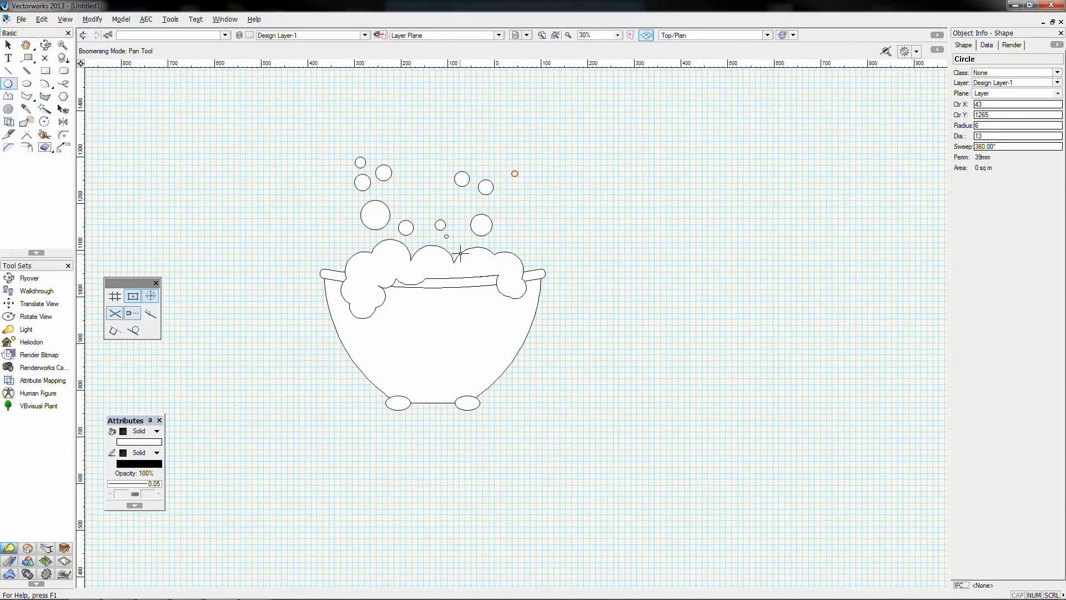
pyautogui.scroll(2, 437, 236)
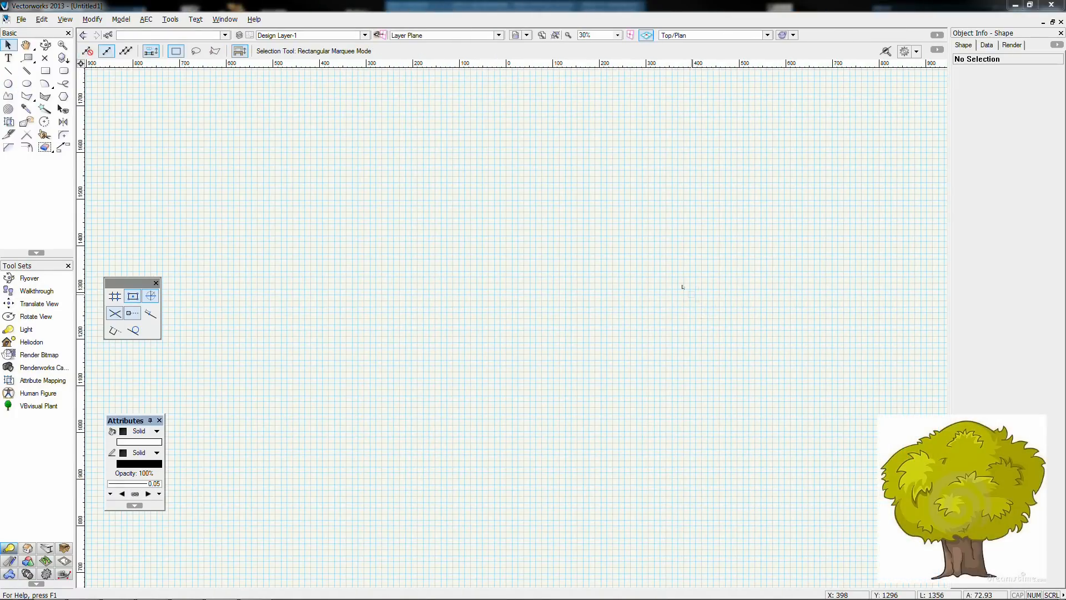
# Step: Start a cubic-vertex polyline and turn off Snap to Angle and Snap to Intersection
pyautogui.click(9, 96)
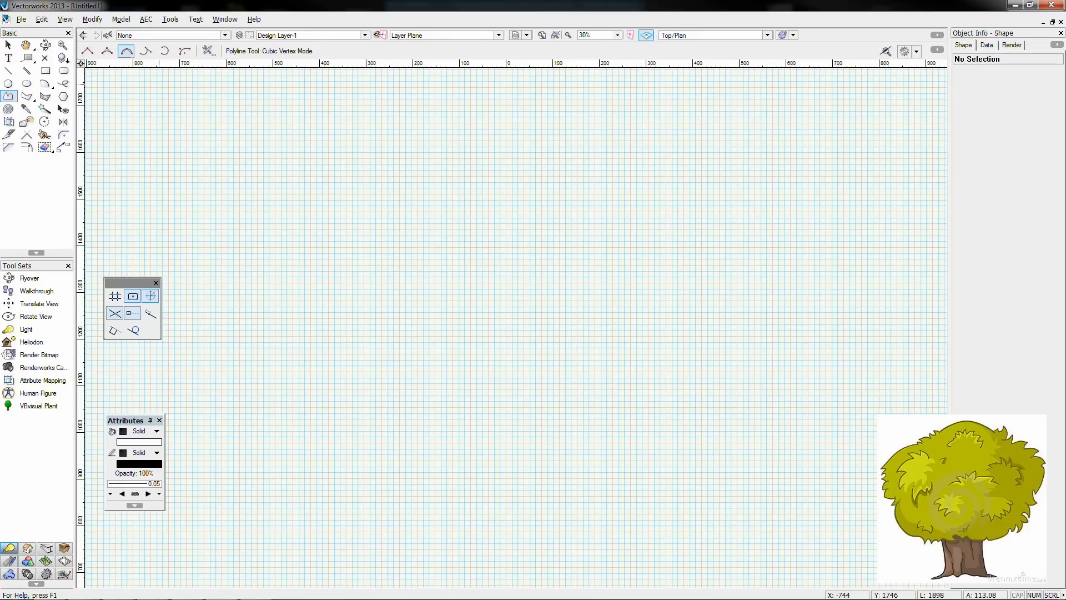
pyautogui.click(136, 316)
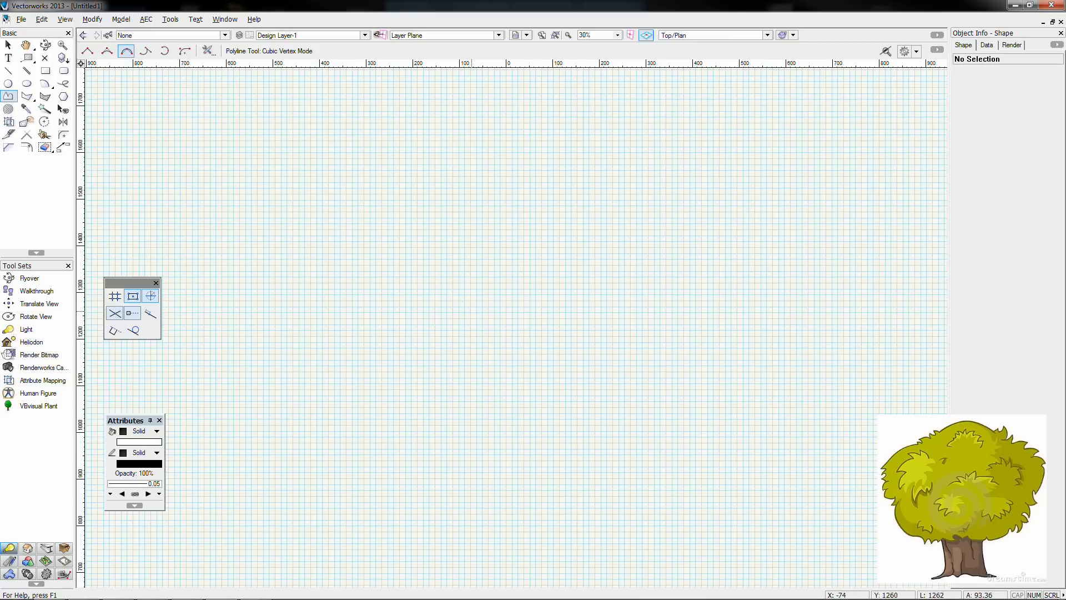
pyautogui.click(472, 312)
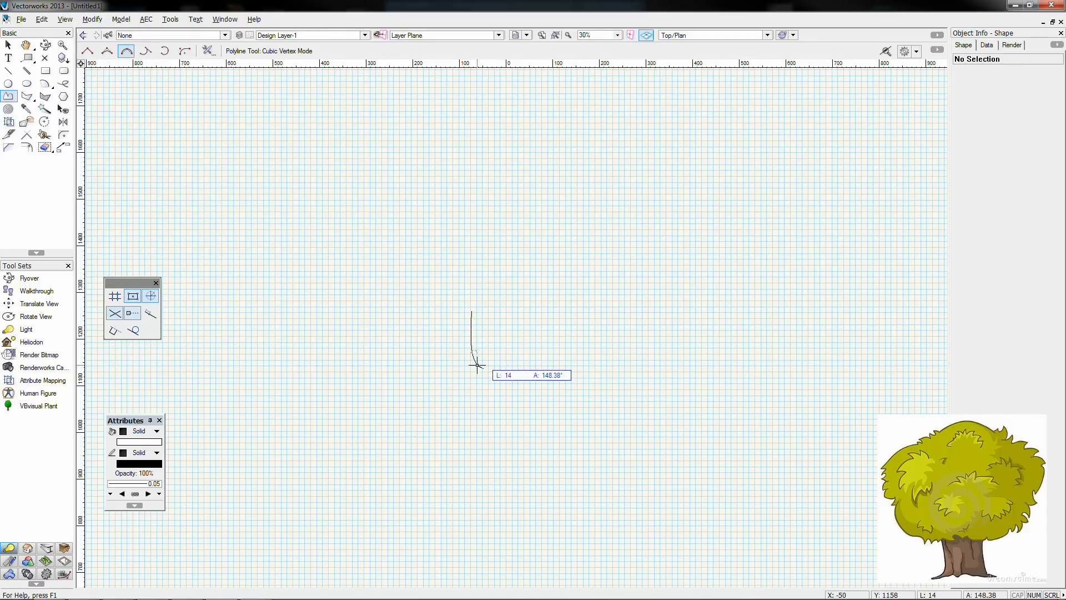
pyautogui.click(544, 378)
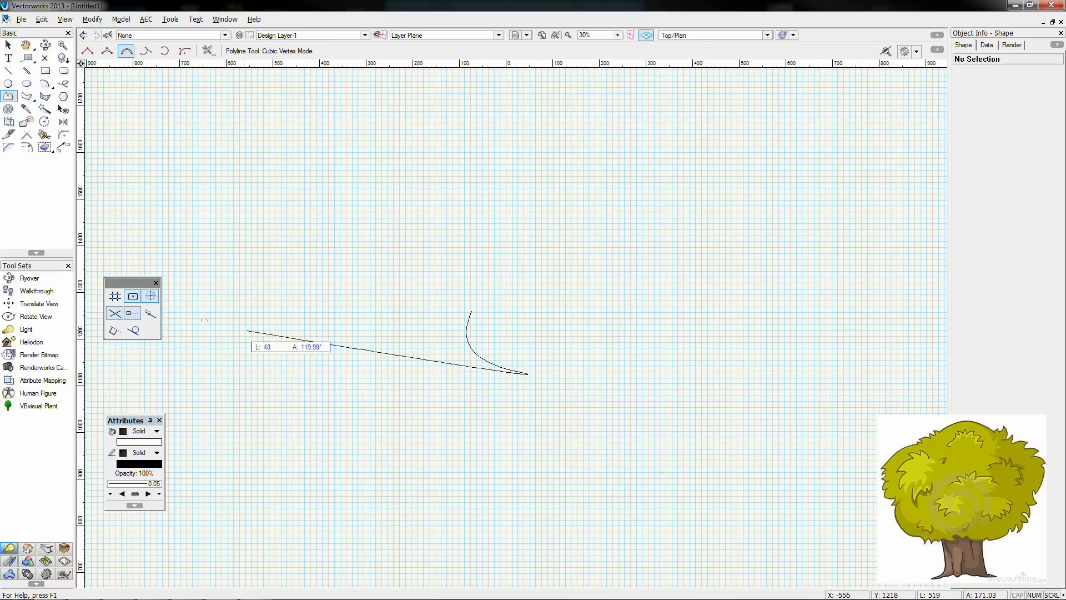
pyautogui.click(148, 292)
pyautogui.click(115, 314)
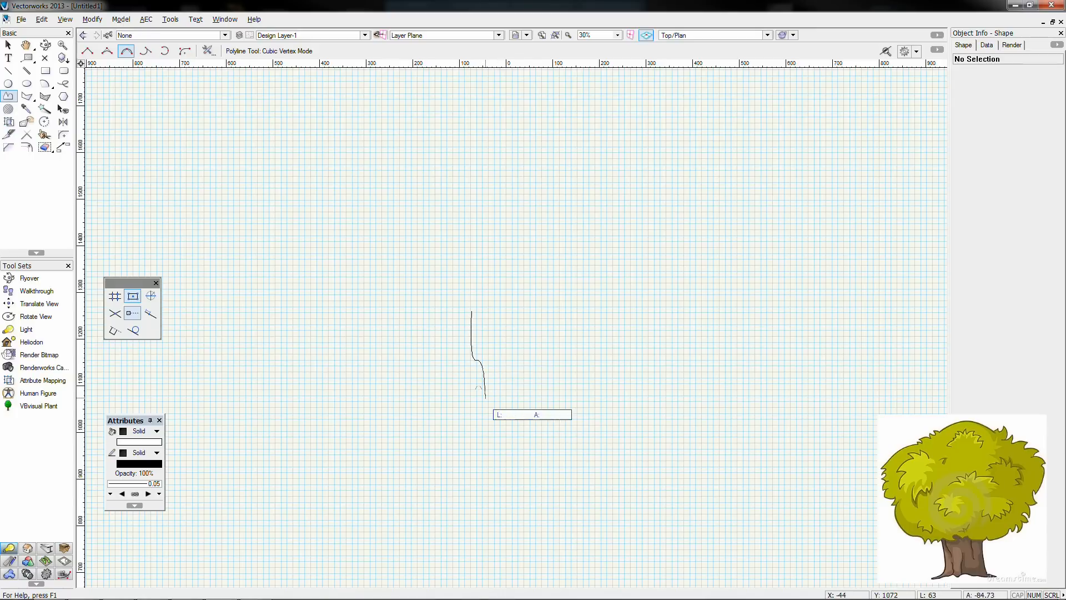
pyautogui.click(496, 378)
pyautogui.click(481, 385)
pyautogui.doubleClick(472, 383)
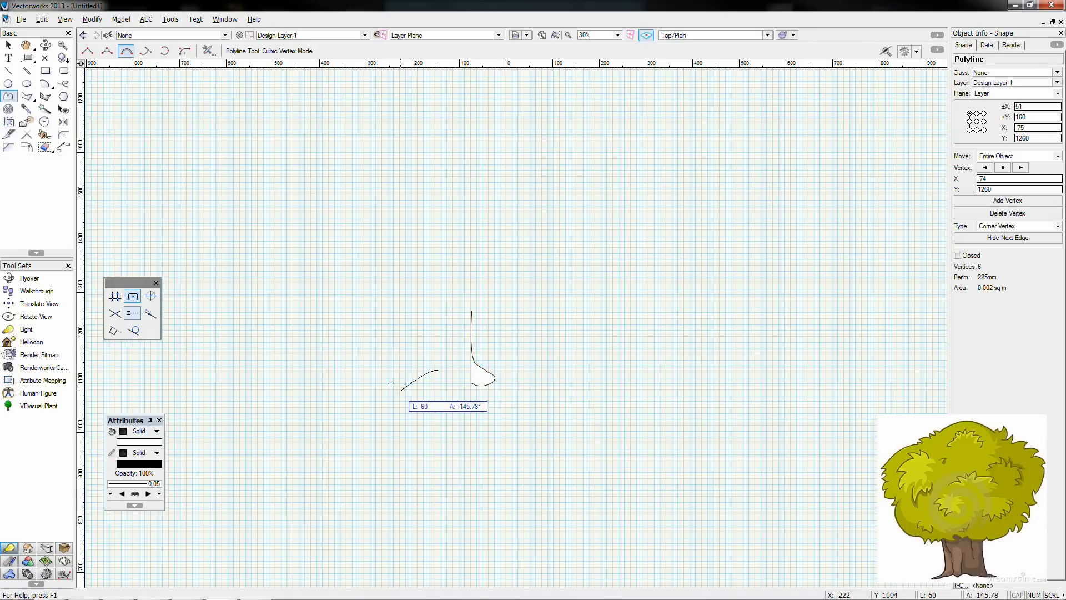
pyautogui.click(401, 391)
pyautogui.click(381, 389)
pyautogui.click(362, 370)
pyautogui.click(333, 370)
pyautogui.click(273, 383)
pyautogui.click(256, 365)
pyautogui.doubleClick(213, 377)
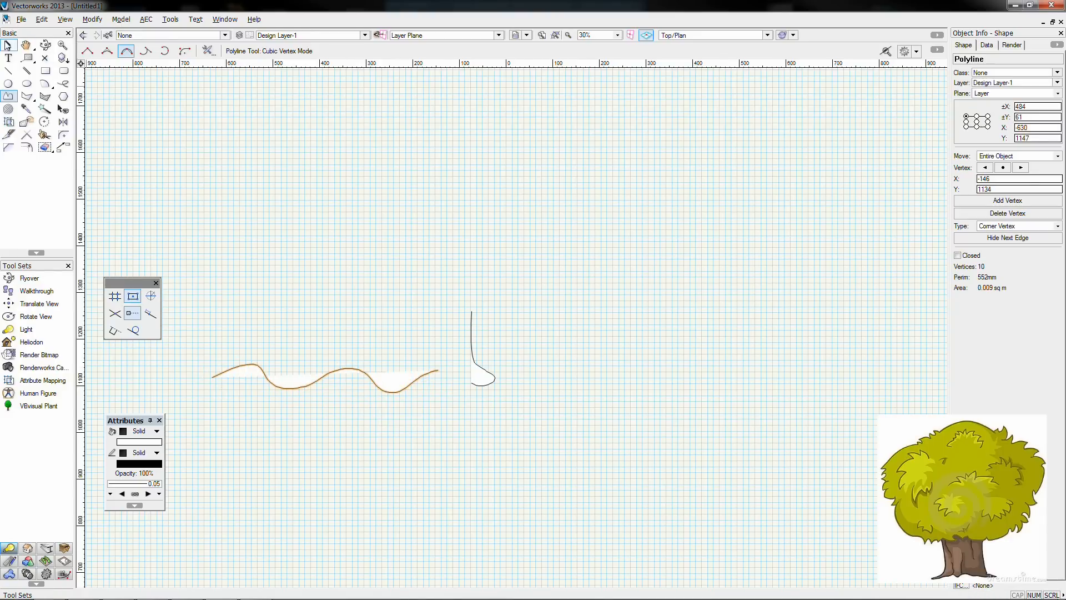
pyautogui.press('x')
pyautogui.moveTo(518, 255); pyautogui.dragTo(177, 435)
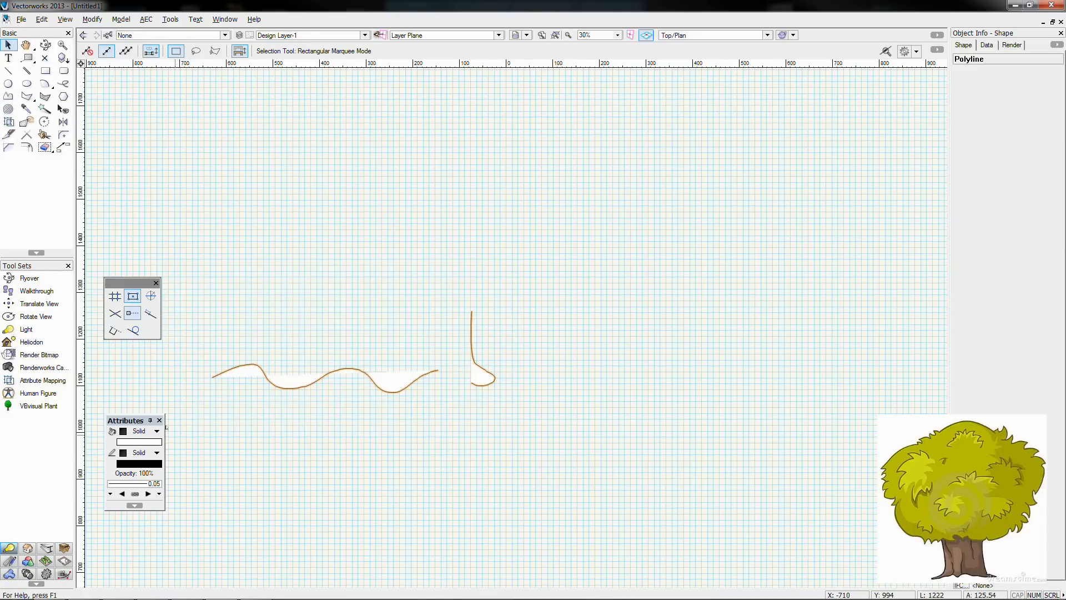
pyautogui.press('Delete')
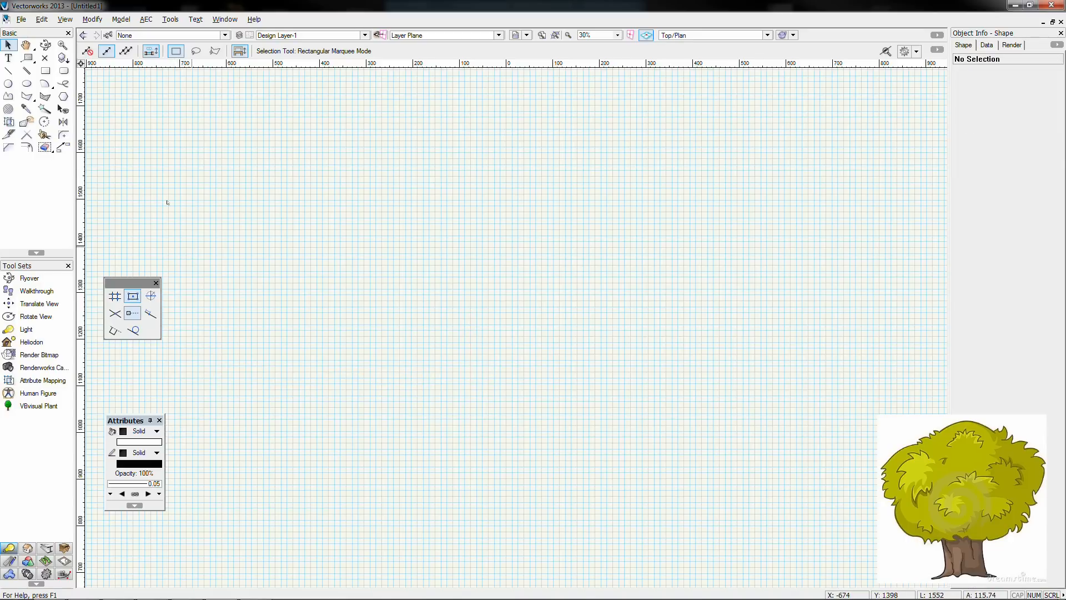
# Step: Begin a cubic-vertex polyline tracing the right side of the tree trunk and its right root
pyautogui.click(8, 97)
pyautogui.click(561, 401)
pyautogui.click(567, 439)
pyautogui.click(578, 471)
pyautogui.scroll(2, 595, 479)
pyautogui.click(551, 468)
pyautogui.click(564, 479)
pyautogui.click(609, 477)
pyautogui.click(642, 492)
pyautogui.click(658, 494)
# Step: Continue the trunk polyline around the right root's tip and along the wavy base toward the left root
pyautogui.scroll(2, 658, 494)
pyautogui.scroll(-3, 554, 493)
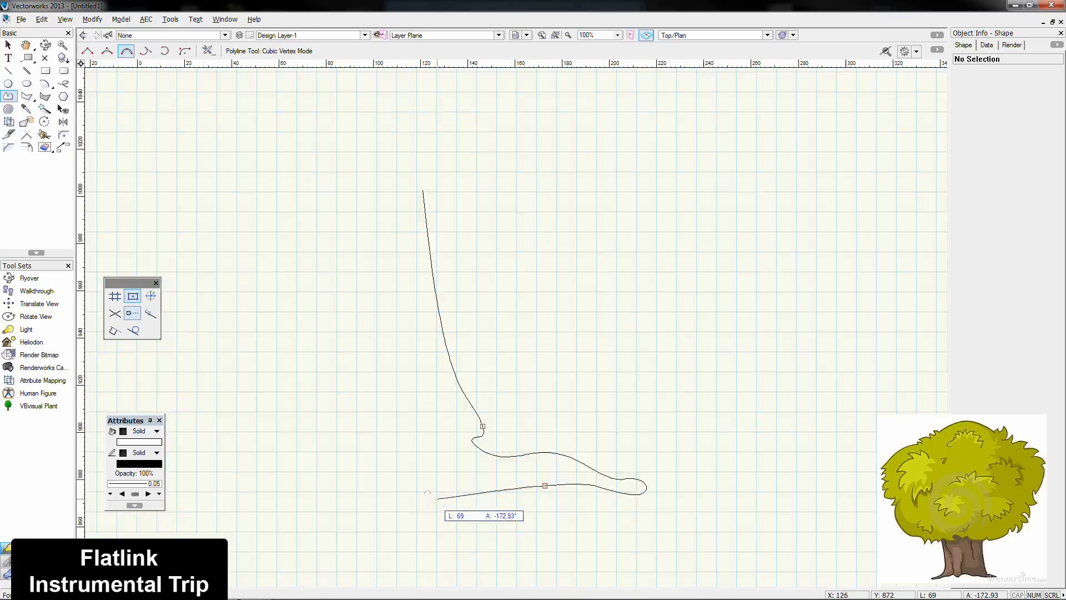
pyautogui.scroll(2, 422, 489)
pyautogui.scroll(-3, 631, 483)
pyautogui.click(643, 491)
pyautogui.click(625, 495)
pyautogui.click(565, 474)
pyautogui.click(508, 503)
pyautogui.click(487, 485)
pyautogui.click(447, 500)
pyautogui.click(416, 493)
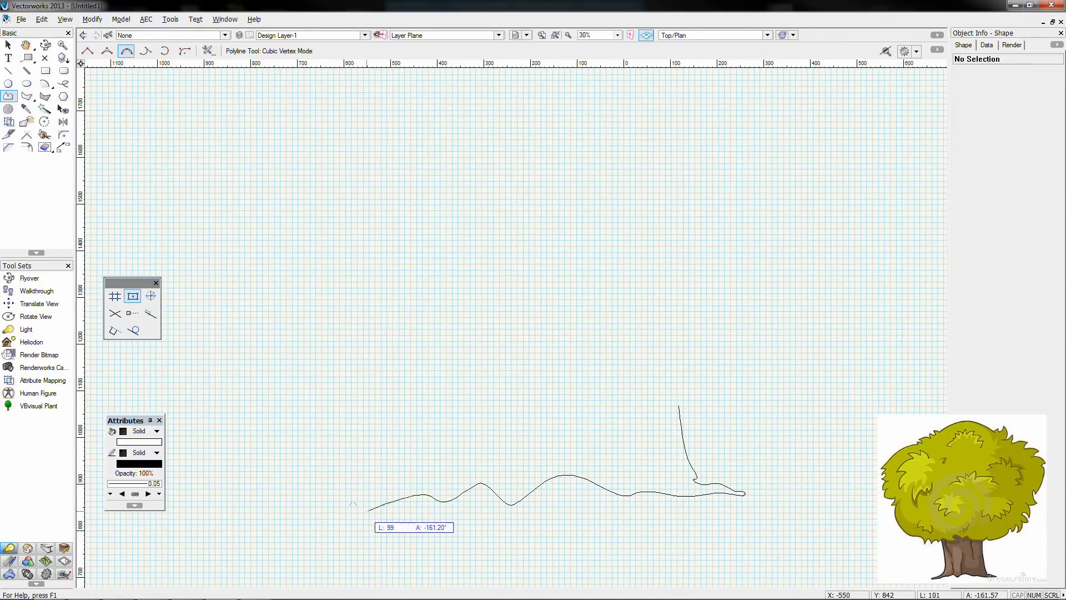
# Step: Round the left root, trace the trunk's left side, add a straight top edge and close the trunk outline
pyautogui.click(332, 509)
pyautogui.scroll(2, 332, 508)
pyautogui.click(326, 491)
pyautogui.scroll(-3, 555, 393)
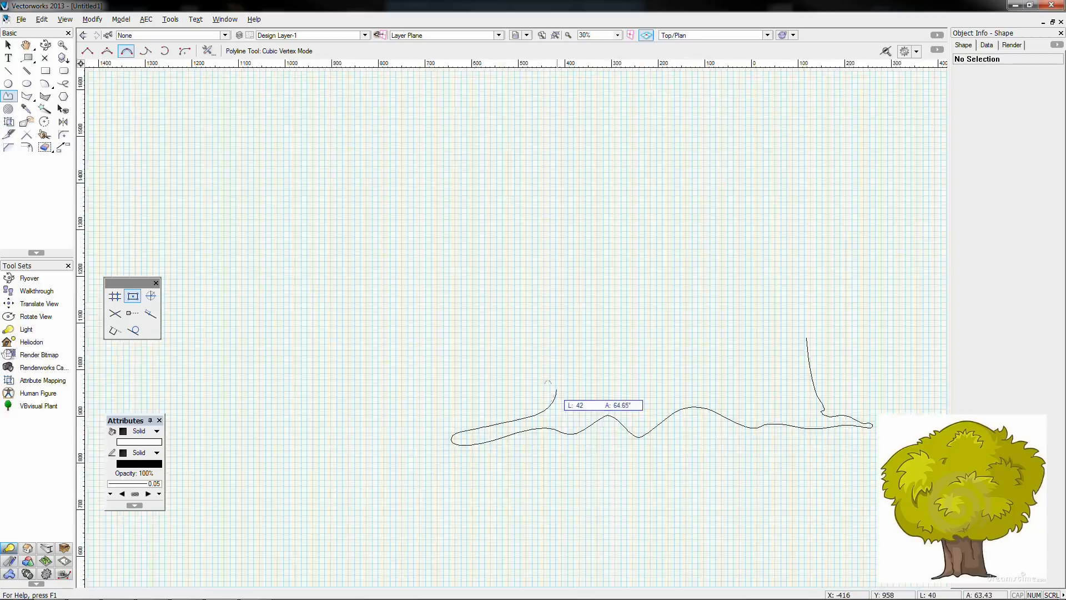
pyautogui.click(560, 398)
pyautogui.click(571, 305)
pyautogui.press('u')
pyautogui.click(559, 225)
pyautogui.click(730, 224)
pyautogui.press('u')
pyautogui.doubleClick(723, 272)
pyautogui.hotkey('shift', 'r')
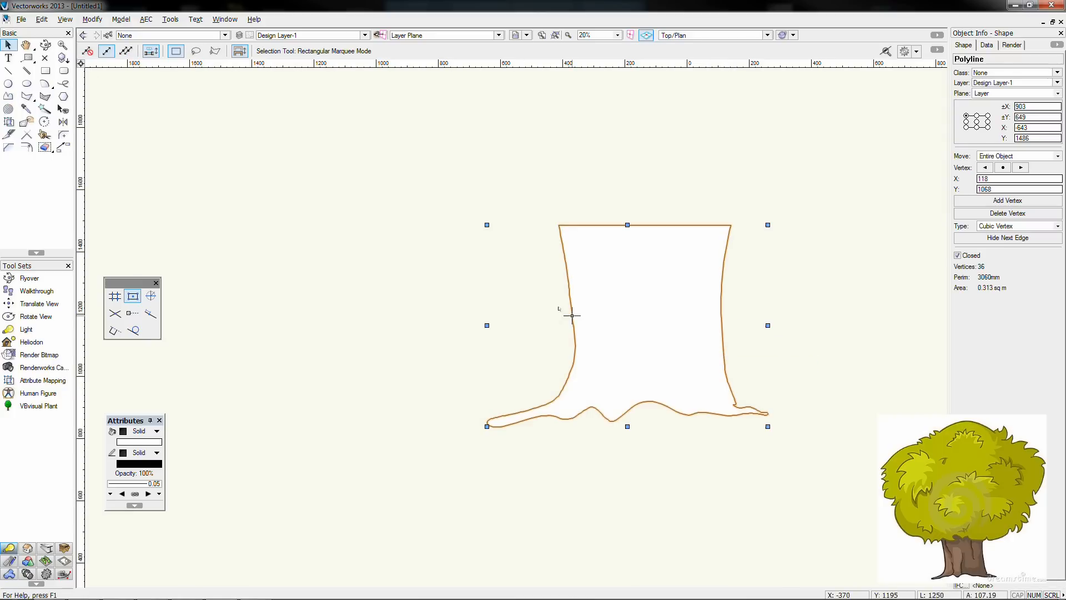
# Step: Reshape three vertices along the trunk's left side to smooth its flare, and deselect the trunk
pyautogui.scroll(3, 541, 398)
pyautogui.moveTo(552, 401)
pyautogui.mouseDown()
pyautogui.moveTo(545, 418)
pyautogui.moveTo(541, 403)
pyautogui.mouseUp()
pyautogui.moveTo(597, 365); pyautogui.dragTo(578, 360)
pyautogui.moveTo(619, 291); pyautogui.dragTo(605, 278)
pyautogui.scroll(-4, 604, 277)
pyautogui.click(12, 48)
pyautogui.click(867, 214)
pyautogui.scroll(-1, 768, 391)
pyautogui.moveTo(872, 211); pyautogui.dragTo(711, 434, button='middle')
# Step: Draw an oval about 2580 mm wide and 2090 mm high as the base for the tree crown
pyautogui.click(9, 84)
pyautogui.scroll(-1, 239, 198)
pyautogui.click(26, 84)
pyautogui.moveTo(264, 148); pyautogui.dragTo(531, 364)
# Step: Move the crown oval to the right and up so it sits centred over the trunk's upper end
pyautogui.click(8, 45)
pyautogui.moveTo(411, 267); pyautogui.dragTo(464, 272)
pyautogui.hotkey('shift', 'Up')
pyautogui.hotkey('shift', 'Up')
pyautogui.hotkey('shift', 'Up')
pyautogui.hotkey('shift', 'Up')
pyautogui.hotkey('shift', 'Up')
pyautogui.hotkey('shift', 'Up')
pyautogui.hotkey('shift', 'Up')
pyautogui.hotkey('shift', 'Up')
pyautogui.hotkey('shift', 'Up')
pyautogui.hotkey('shift', 'Up')
pyautogui.hotkey('shift', 'Up')
pyautogui.hotkey('shift', 'Up')
pyautogui.hotkey('shift', 'Up')
pyautogui.hotkey('shift', 'Up')
pyautogui.hotkey('shift', 'Up')
pyautogui.hotkey('shift', 'Up')
pyautogui.hotkey('shift', 'Up')
pyautogui.hotkey('shift', 'Up')
pyautogui.hotkey('shift', 'Up')
pyautogui.hotkey('shift', 'Up')
pyautogui.hotkey('shift', 'Right')
pyautogui.hotkey('shift', 'Right')
pyautogui.hotkey('shift', 'Right')
pyautogui.hotkey('shift', 'Right')
pyautogui.hotkey('shift', 'Right')
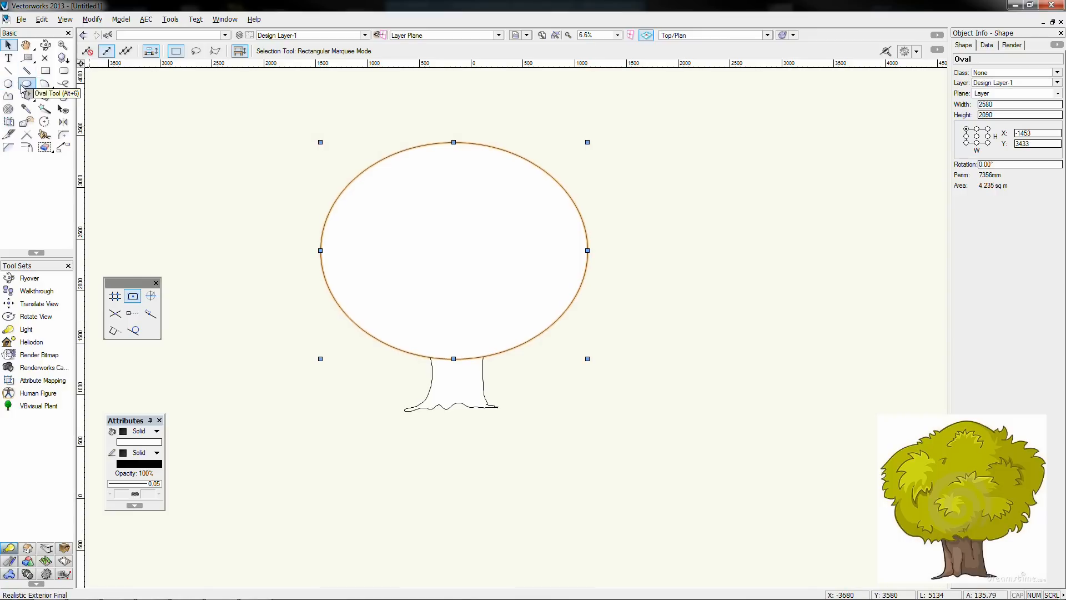
# Step: Start the foliage outline as a point-on-arc polyline with a wide arc over the top of the oval
pyautogui.click(8, 96)
pyautogui.click(409, 149)
pyautogui.scroll(3, 440, 135)
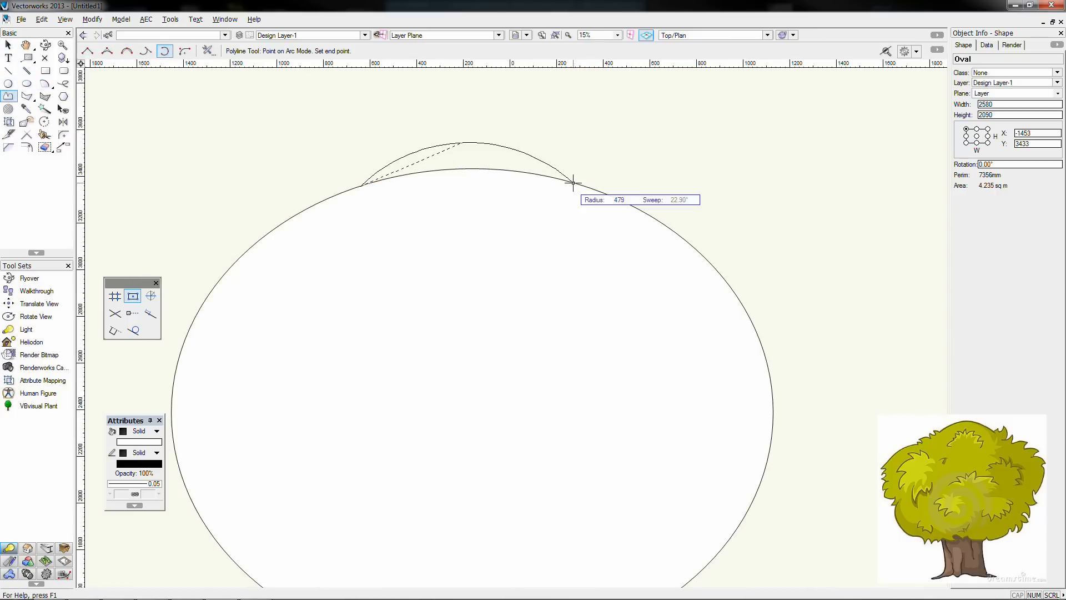
pyautogui.scroll(3, 580, 178)
# Step: Continue the foliage outline with curved leaf tips and small lobes along the oval's upper right edge
pyautogui.click(611, 157)
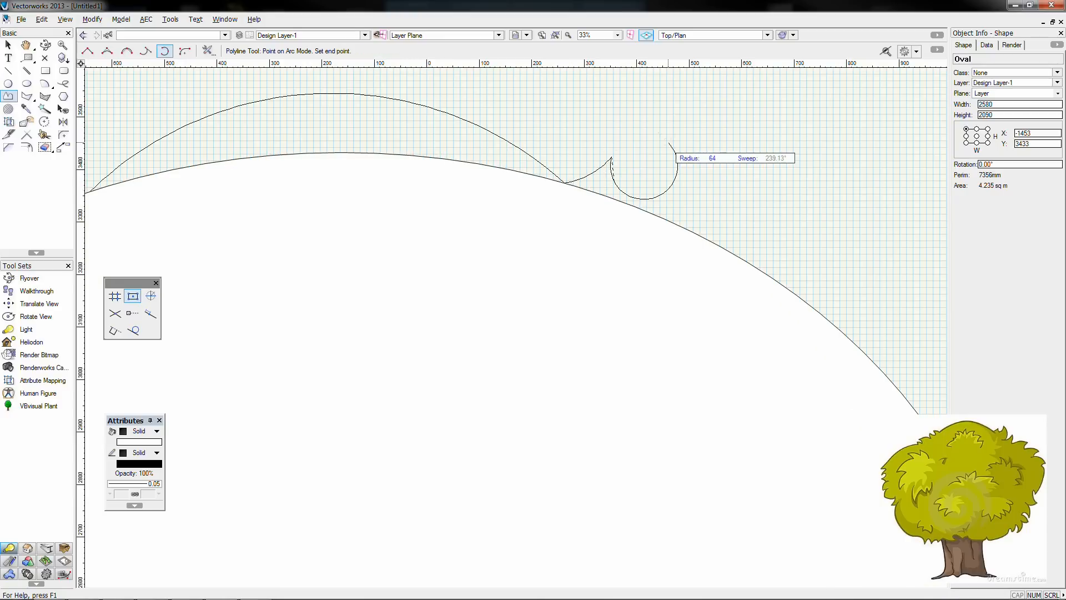
pyautogui.click(647, 117)
pyautogui.click(647, 254)
pyautogui.click(814, 203)
pyautogui.click(795, 293)
pyautogui.click(846, 335)
# Step: Add three long pointed leaves projecting outward from the right side of the crown
pyautogui.scroll(-3, 786, 347)
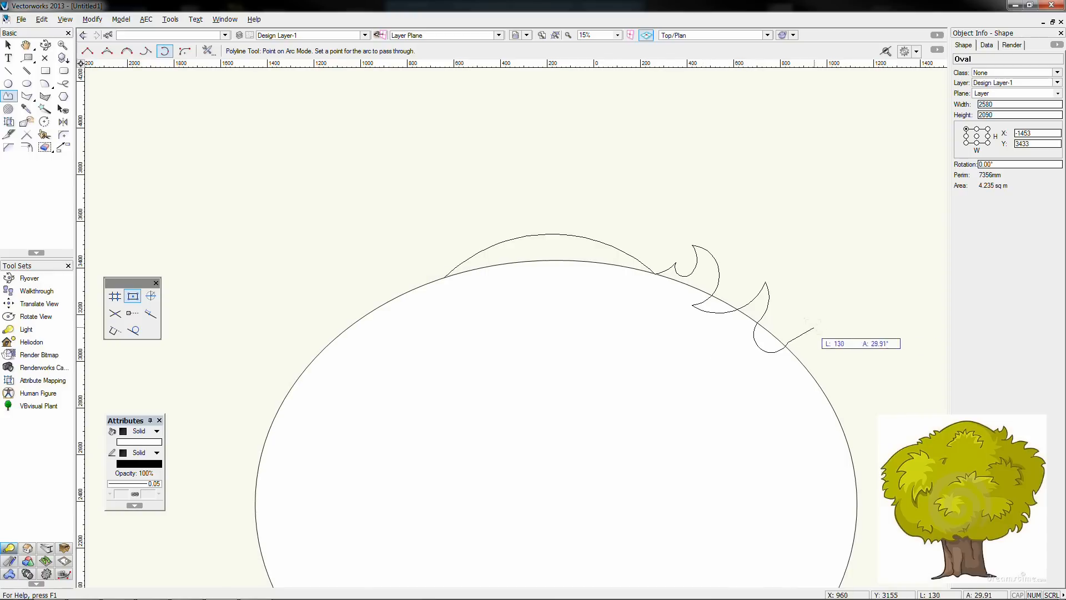
pyautogui.click(814, 378)
pyautogui.click(919, 365)
pyautogui.click(859, 400)
pyautogui.scroll(-2, 858, 400)
pyautogui.click(844, 264)
pyautogui.click(885, 283)
pyautogui.click(855, 297)
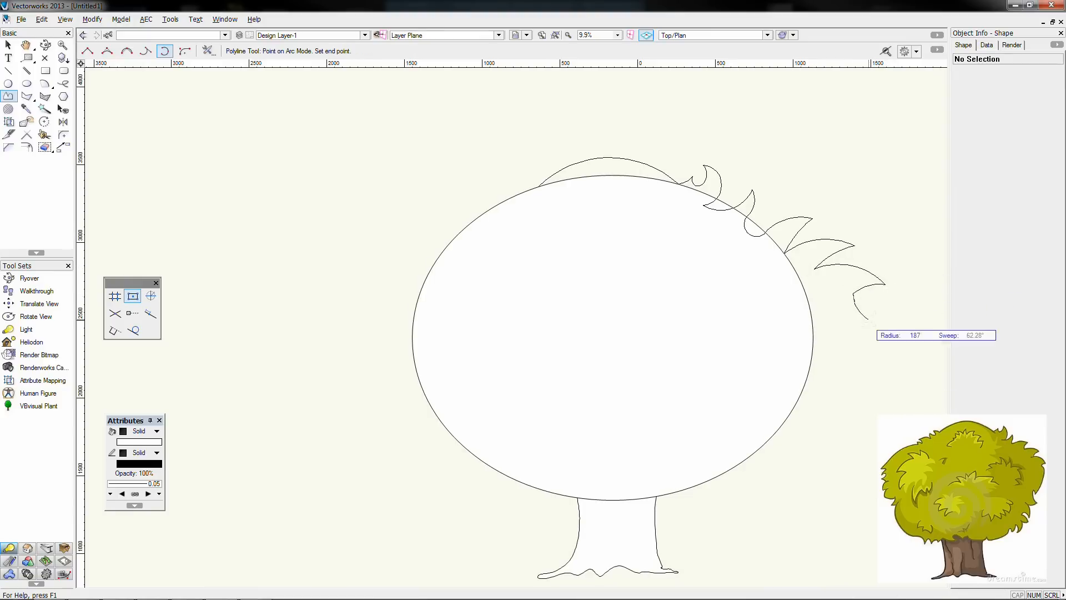
# Step: Draw a long arc down the crown's right side, followed by a small hooked notch at the oval's edge
pyautogui.click(822, 383)
pyautogui.scroll(2, 812, 388)
pyautogui.click(797, 378)
pyautogui.click(775, 427)
pyautogui.scroll(-1, 797, 493)
pyautogui.click(802, 494)
pyautogui.moveTo(802, 495); pyautogui.dragTo(791, 395, button='middle')
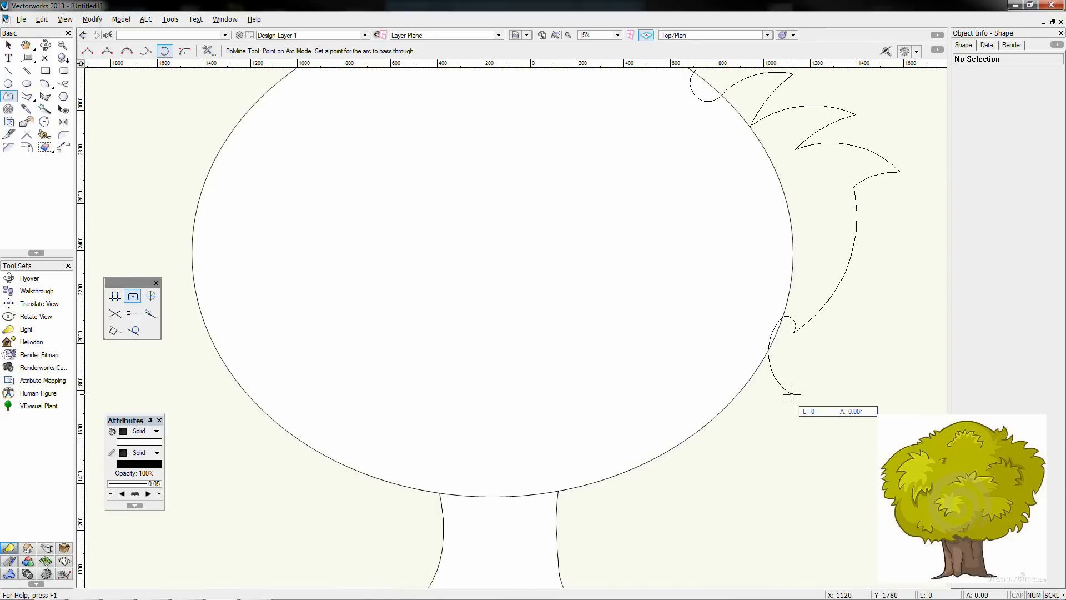
# Step: Draw a rounded lobe at the crown's lower right and redo the arc points that follow it
pyautogui.click(767, 410)
pyautogui.click(721, 394)
pyautogui.click(739, 420)
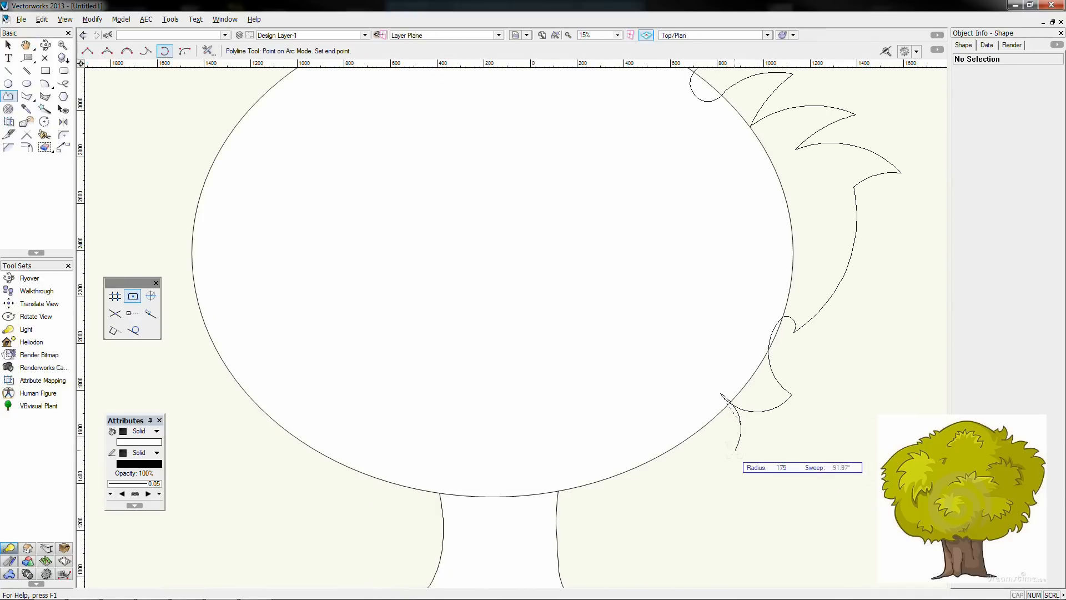
pyautogui.press('BackSpace')
pyautogui.click(723, 417)
pyautogui.press('BackSpace')
pyautogui.click(733, 416)
# Step: Add two pointed, curved leaf tips along the oval's lower right edge
pyautogui.click(720, 435)
pyautogui.click(694, 420)
pyautogui.click(711, 442)
pyautogui.click(707, 454)
pyautogui.scroll(1, 691, 436)
pyautogui.click(697, 444)
pyautogui.click(679, 433)
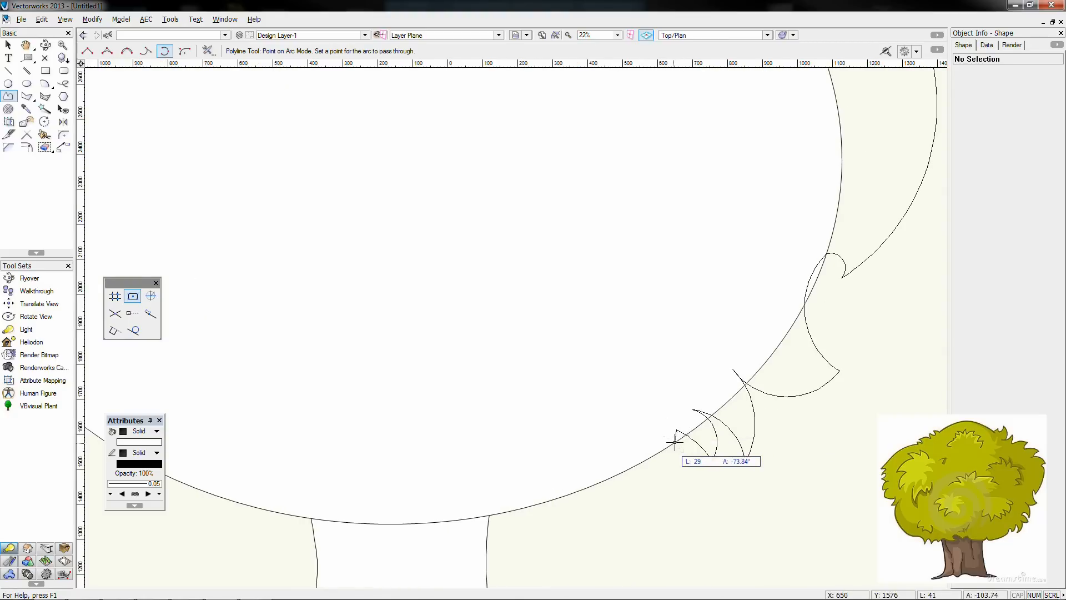
# Step: Add a small lobe, a long arc beneath the crown and a short hook near the trunk's right edge
pyautogui.scroll(2, 674, 448)
pyautogui.click(665, 443)
pyautogui.click(669, 470)
pyautogui.scroll(-2, 670, 470)
pyautogui.click(640, 515)
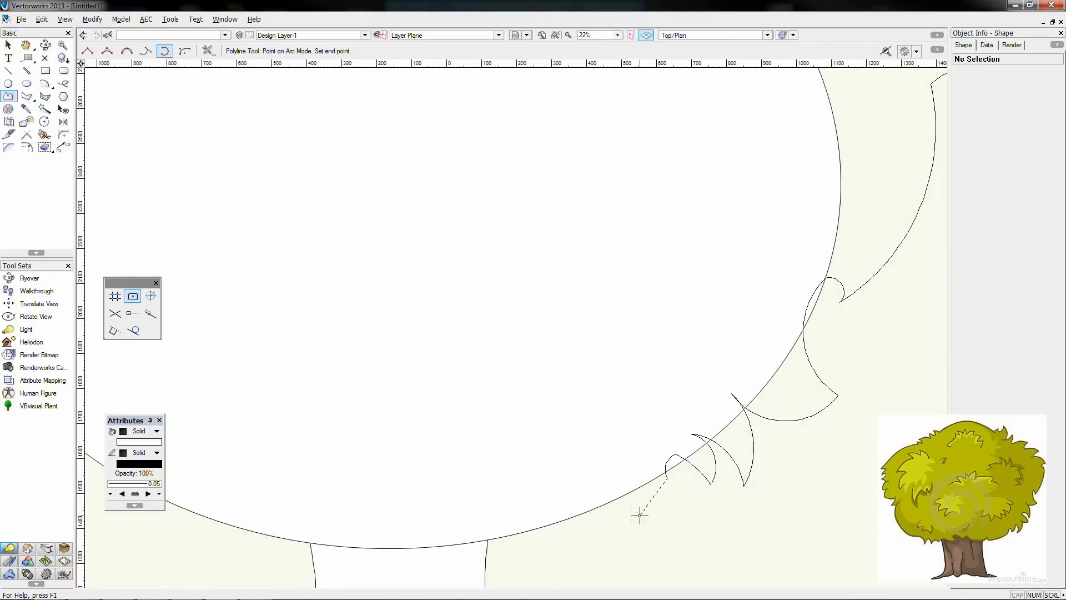
pyautogui.click(534, 552)
pyautogui.click(537, 539)
pyautogui.scroll(1, 529, 524)
pyautogui.click(524, 519)
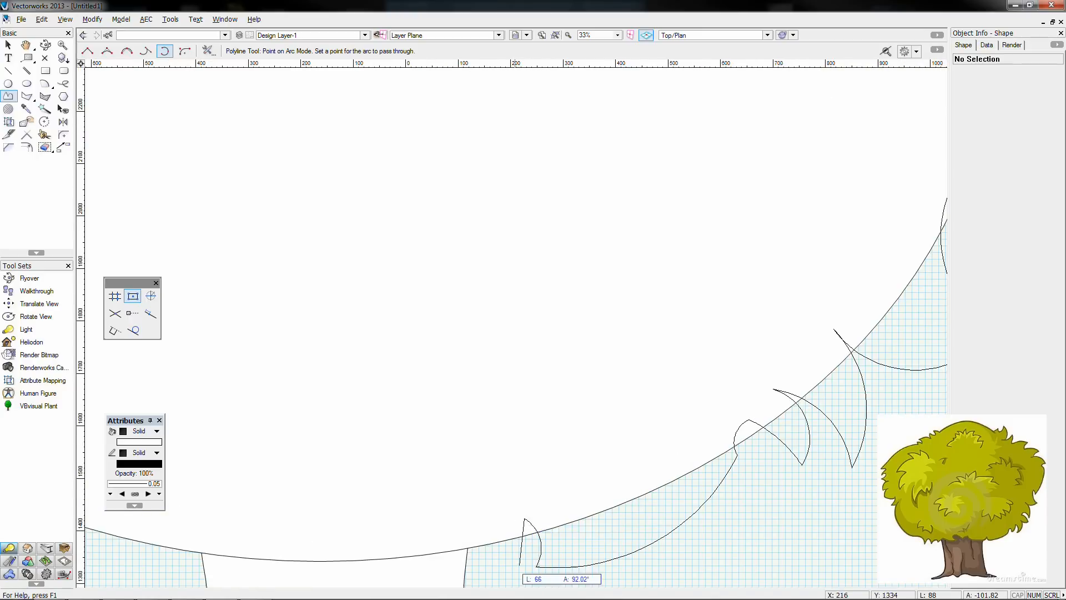
# Step: Continue the foliage outline with scalloped arcs across the top of the trunk to just past its left edge
pyautogui.scroll(-1, 526, 557)
pyautogui.moveTo(526, 557); pyautogui.dragTo(599, 453, button='middle')
pyautogui.click(588, 451)
pyautogui.click(575, 456)
pyautogui.click(526, 465)
pyautogui.click(490, 434)
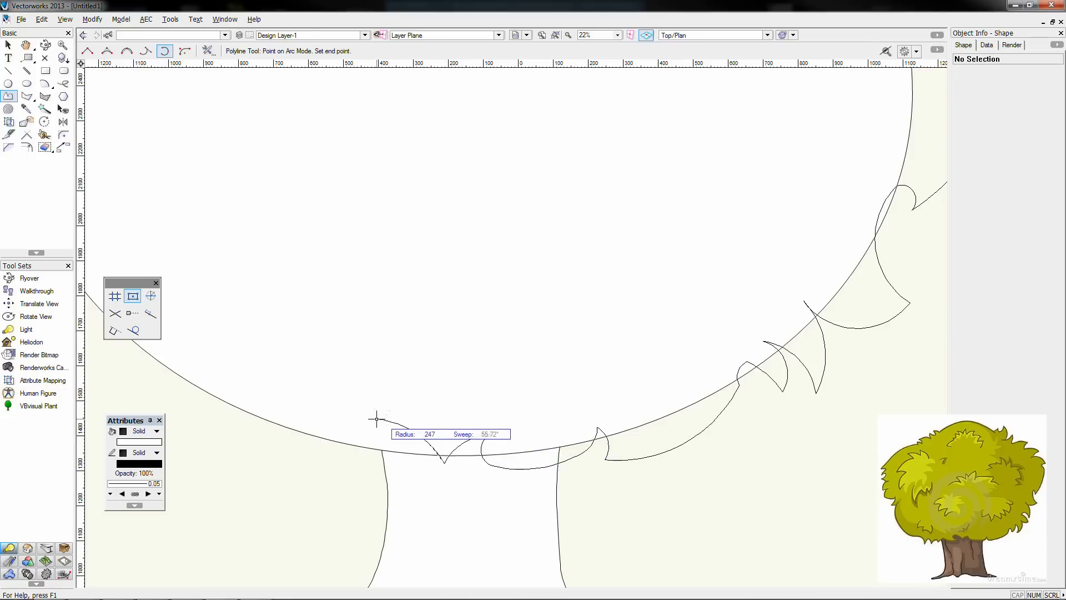
pyautogui.click(359, 459)
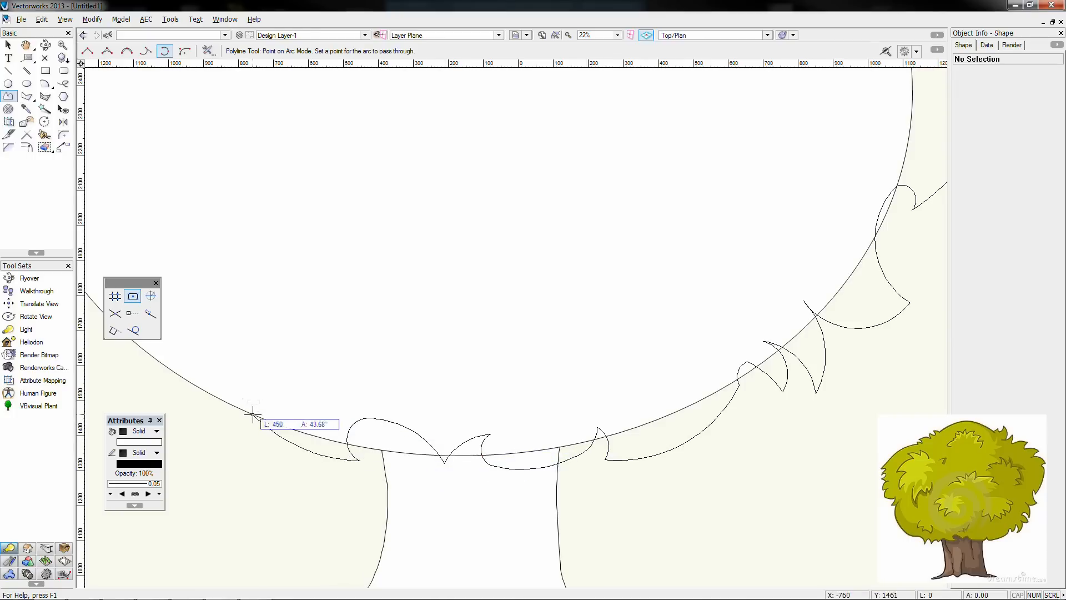
# Step: Draw an arc left of the trunk and three pointed leaf tips along the crown's lower left edge
pyautogui.click(236, 418)
pyautogui.scroll(-4, 236, 418)
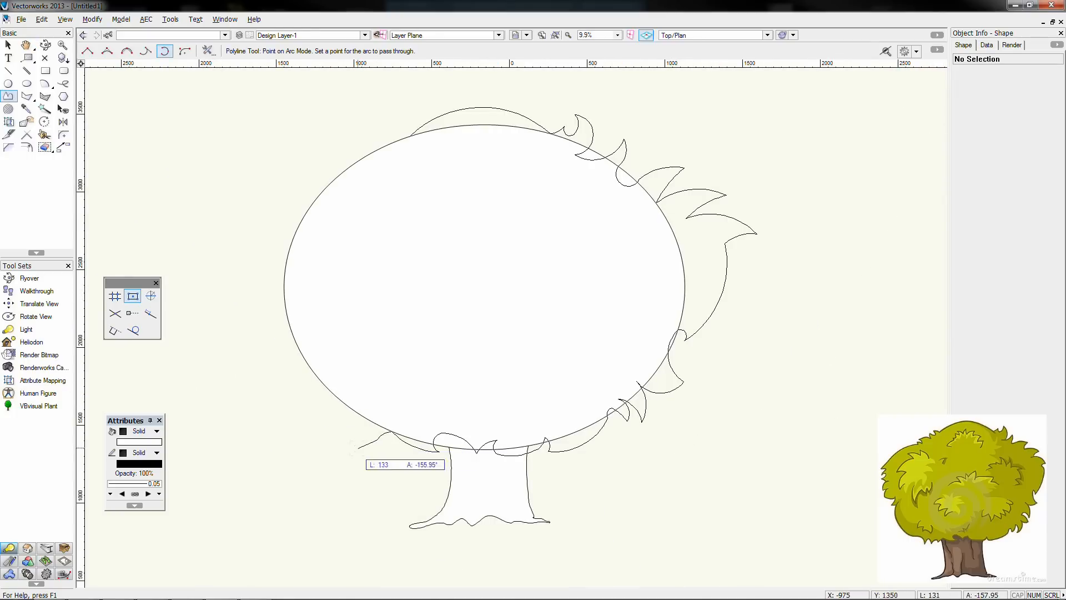
pyautogui.scroll(4, 368, 426)
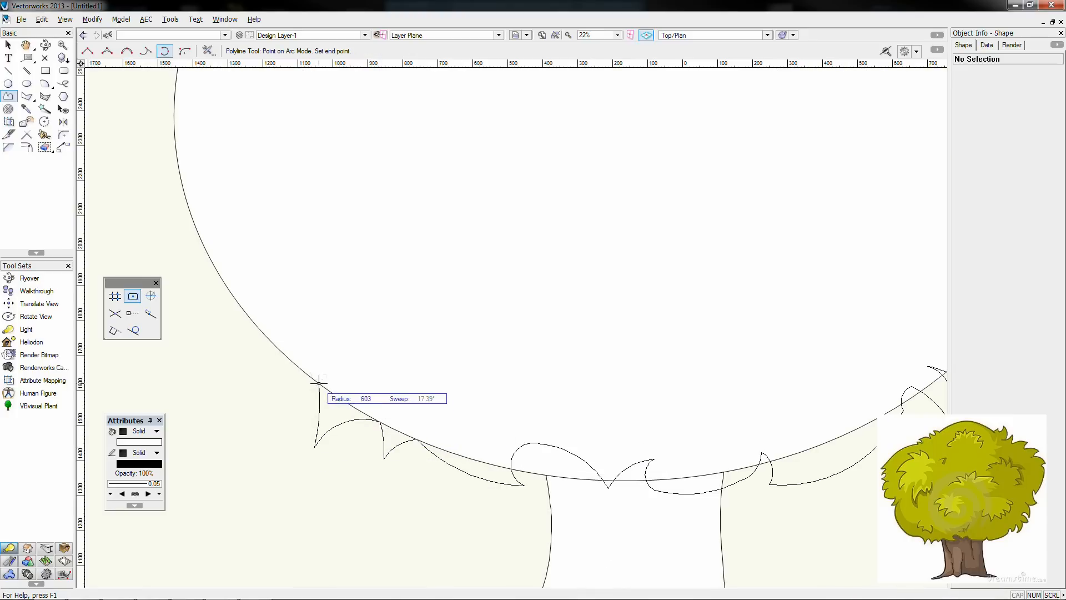
pyautogui.click(261, 421)
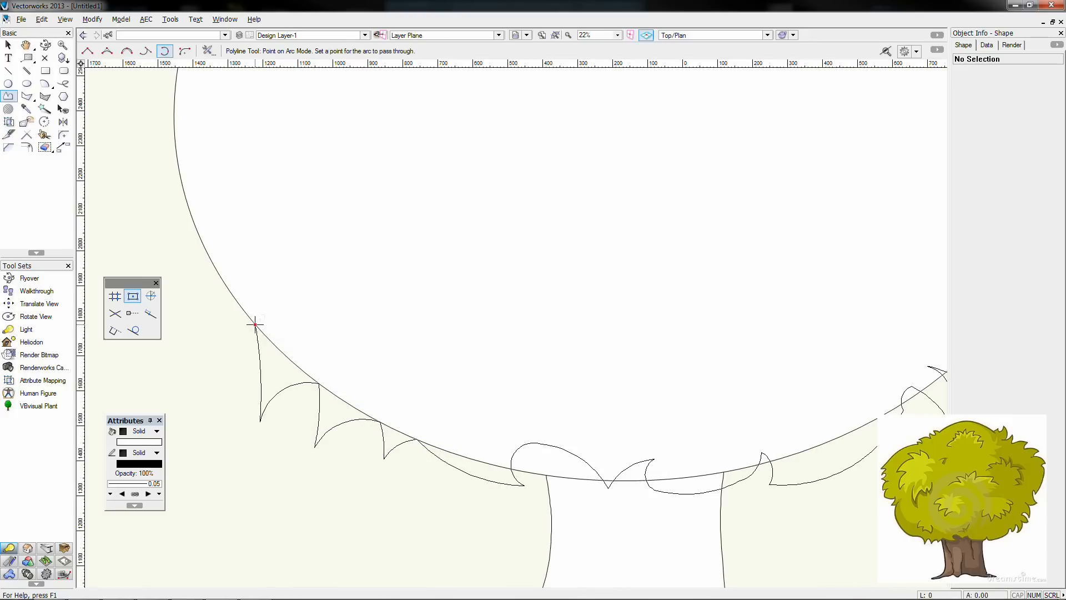
# Step: Draw a large arc bulging out along the crown's left side, ending in a short pointed leaf
pyautogui.scroll(-4, 185, 267)
pyautogui.click(189, 261)
pyautogui.click(273, 302)
pyautogui.scroll(4, 331, 237)
pyautogui.click(273, 226)
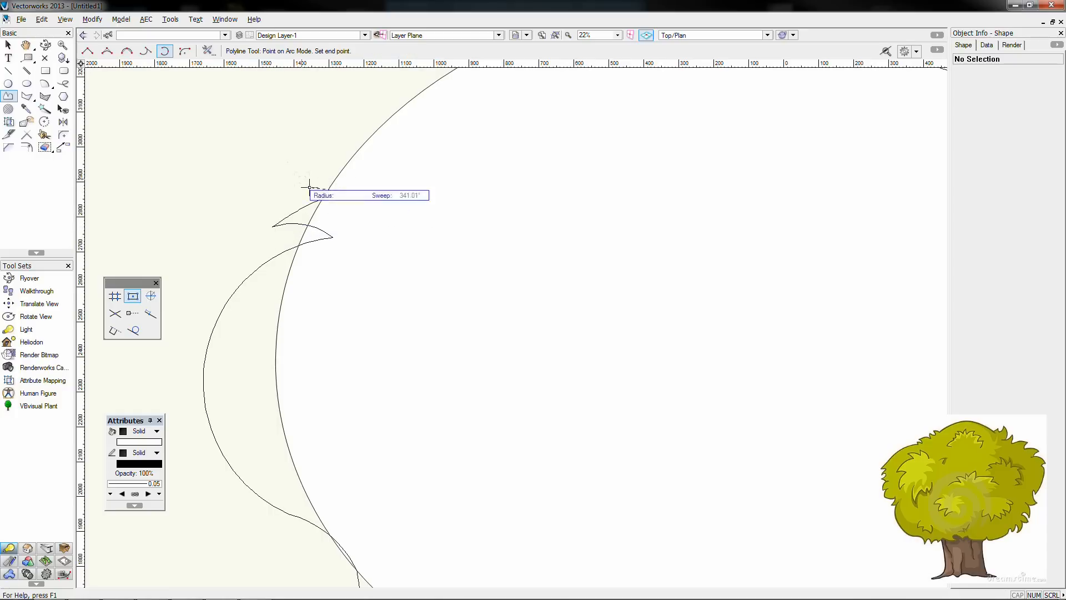
# Step: Continue the foliage outline with pointed leaf tips along the crown's upper left edge
pyautogui.click(311, 134)
pyautogui.scroll(3, 365, 142)
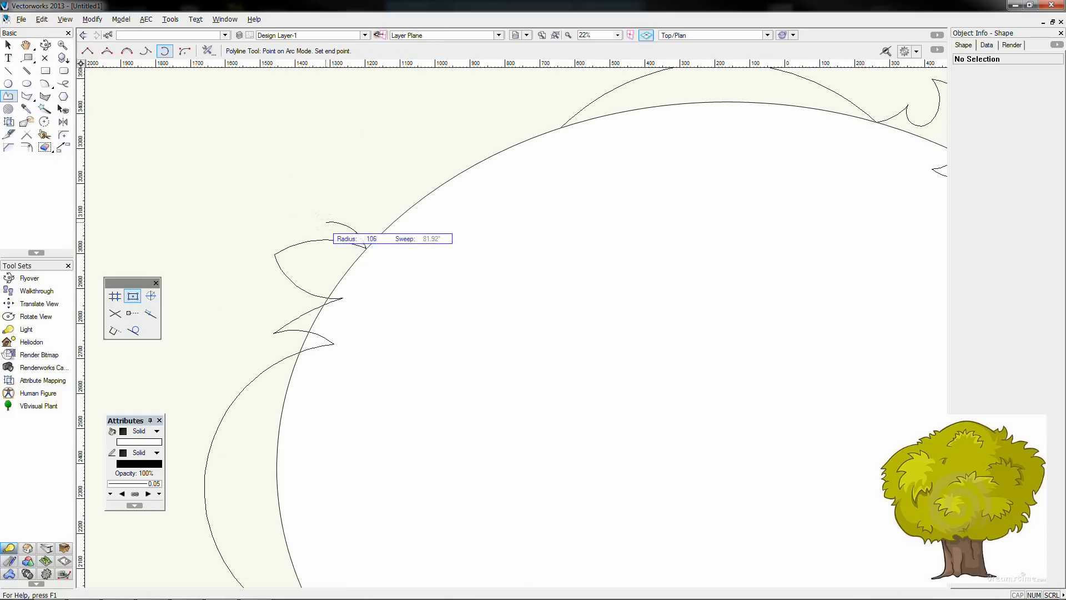
pyautogui.click(326, 221)
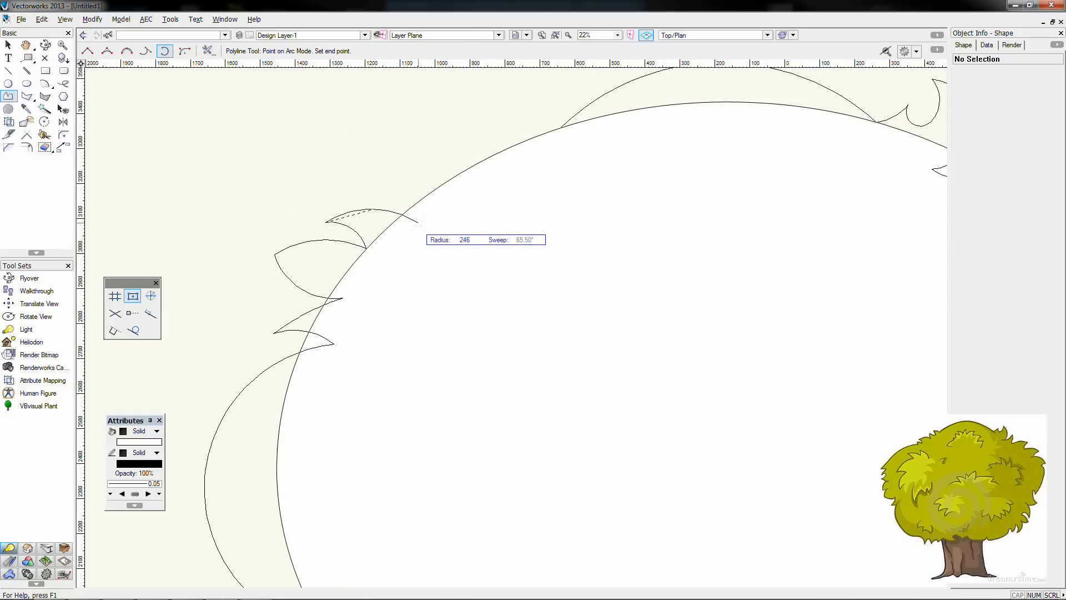
pyautogui.click(419, 221)
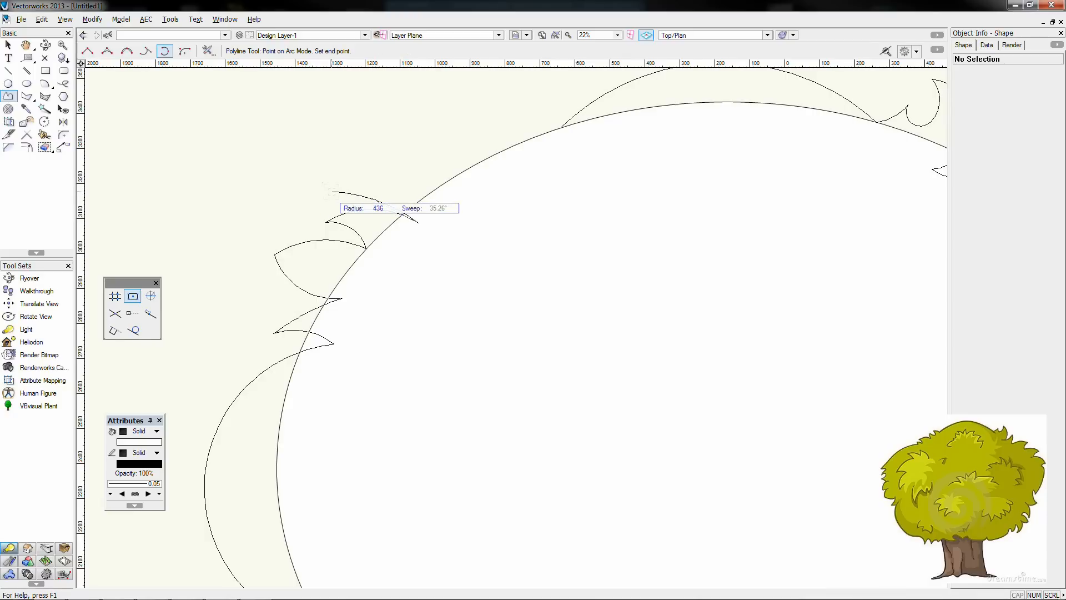
# Step: Remove the most recent foliage arcs, including the large left bulge, back to the leaf tips on the crown's lower left
pyautogui.scroll(-1, 331, 192)
pyautogui.press('BackSpace')
pyautogui.press('BackSpace')
pyautogui.press('BackSpace')
pyautogui.press('BackSpace')
pyautogui.press('BackSpace')
pyautogui.press('BackSpace')
pyautogui.press('BackSpace')
pyautogui.press('BackSpace')
pyautogui.press('BackSpace')
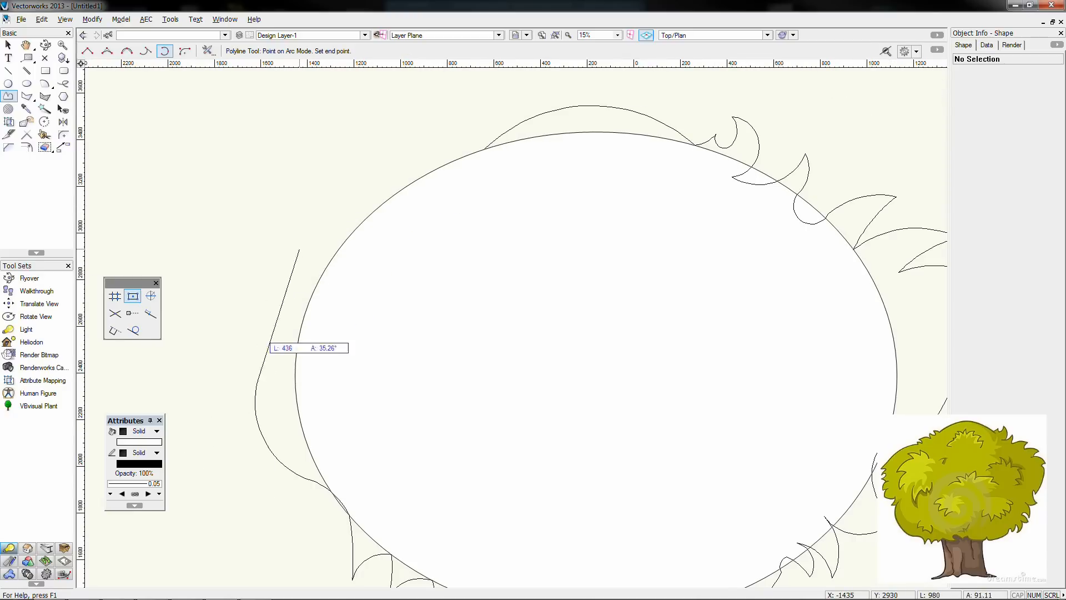
pyautogui.click(329, 487)
pyautogui.press('BackSpace')
pyautogui.press('BackSpace')
# Step: Redraw the bulge on the crown's lower left edge as a smaller arc ending in a short pointed leaf
pyautogui.scroll(2, 341, 508)
pyautogui.click(249, 340)
pyautogui.click(188, 342)
pyautogui.click(221, 325)
pyautogui.click(246, 295)
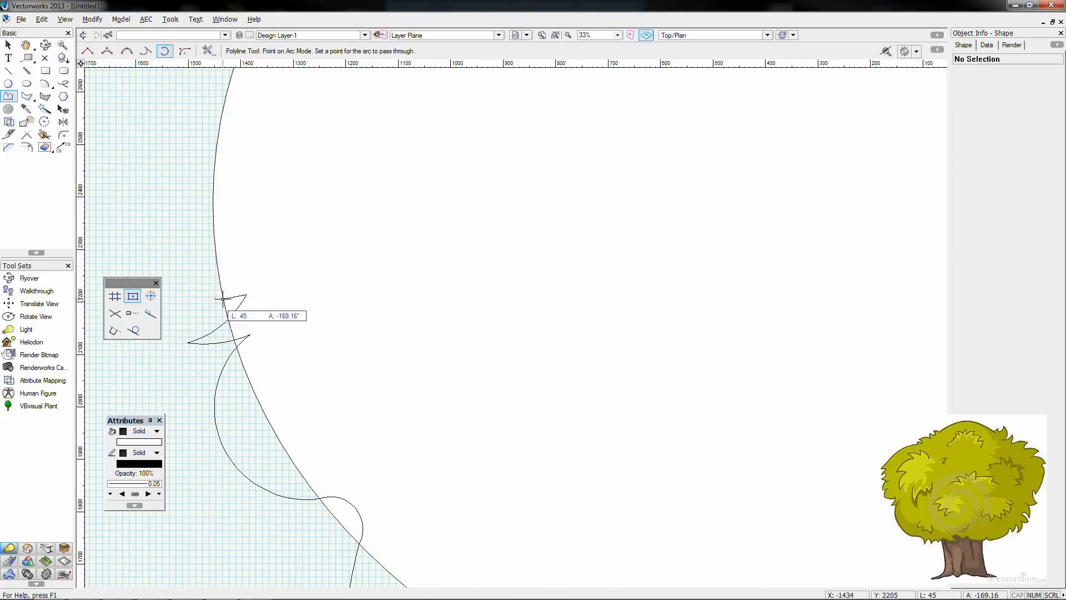
# Step: Add one large pointed leaf protruding from the crown's left edge and start a narrow tip above it
pyautogui.click(201, 314)
pyautogui.moveTo(189, 314); pyautogui.dragTo(322, 360, button='middle')
pyautogui.click(245, 313)
pyautogui.click(304, 269)
pyautogui.click(367, 267)
pyautogui.click(300, 250)
pyautogui.click(286, 260)
pyautogui.click(320, 231)
# Step: Continue the outline up the crown's left edge with a narrow leaf tip and a small rounded lobe
pyautogui.moveTo(360, 215); pyautogui.dragTo(424, 301, button='middle')
pyautogui.click(429, 304)
pyautogui.click(389, 299)
pyautogui.click(349, 301)
pyautogui.click(383, 273)
pyautogui.click(436, 254)
pyautogui.click(443, 245)
pyautogui.click(437, 220)
# Step: Add two short pointed leaves directly above the rounded lobe on the crown's left edge
pyautogui.click(408, 228)
pyautogui.click(395, 240)
pyautogui.click(409, 209)
pyautogui.click(443, 194)
pyautogui.click(437, 186)
pyautogui.click(396, 181)
pyautogui.scroll(-1, 396, 181)
pyautogui.moveTo(396, 181); pyautogui.dragTo(423, 323, button='middle')
# Step: Finish the topmost small leaf and sweep a long arc along the crown's upper left edge
pyautogui.click(454, 306)
pyautogui.click(493, 275)
pyautogui.scroll(1, 492, 275)
pyautogui.click(484, 224)
pyautogui.scroll(-1, 560, 150)
pyautogui.click(488, 263)
pyautogui.scroll(4, 488, 263)
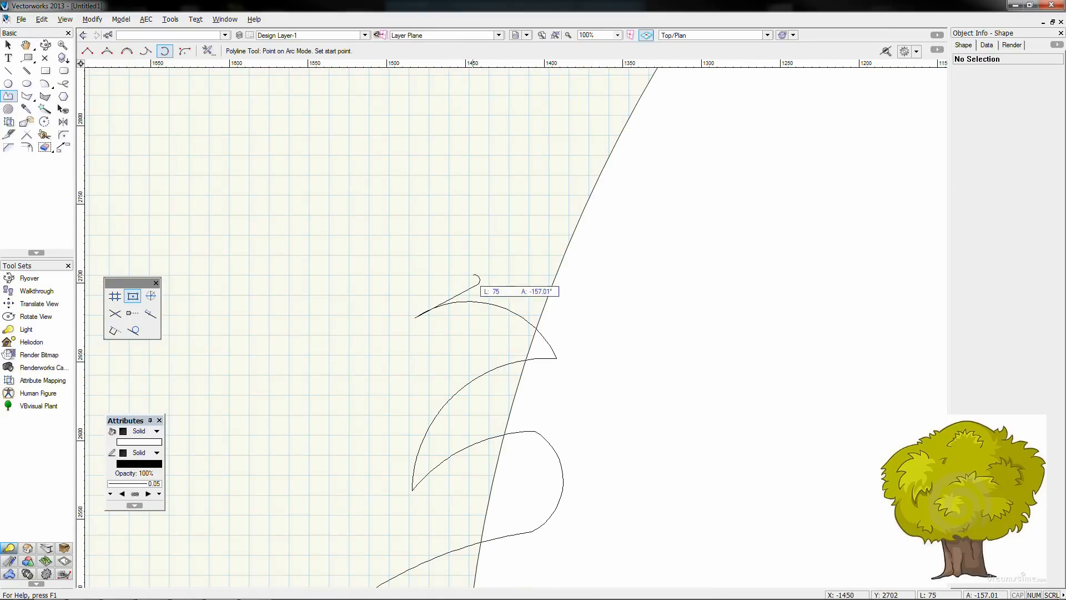
pyautogui.click(483, 283)
pyautogui.click(528, 219)
pyautogui.scroll(-3, 528, 219)
pyautogui.moveTo(528, 218); pyautogui.dragTo(488, 315, button='middle')
pyautogui.click(592, 233)
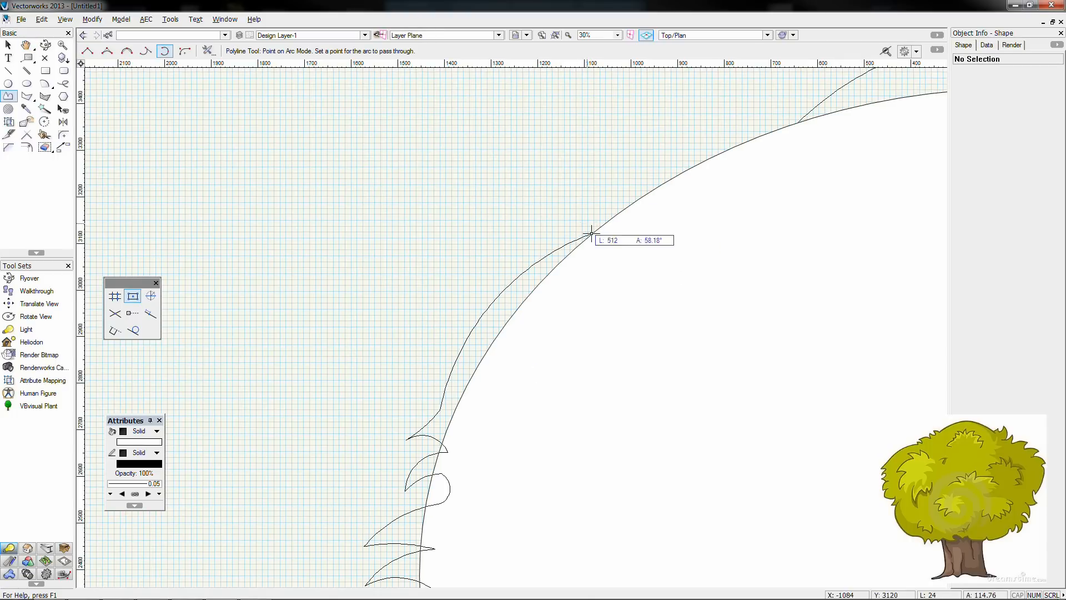
# Step: Draw two pointed leaf tips where the long upper left arc ends on the crown
pyautogui.click(560, 223)
pyautogui.click(589, 216)
pyautogui.click(611, 217)
pyautogui.click(585, 198)
pyautogui.click(551, 190)
pyautogui.click(638, 167)
pyautogui.click(689, 168)
# Step: Add two curved leaf tips leading to the crown's top arc and close the foliage outline at its start point
pyautogui.click(678, 145)
pyautogui.click(675, 128)
pyautogui.click(701, 140)
pyautogui.click(723, 152)
pyautogui.click(733, 124)
pyautogui.click(721, 88)
pyautogui.doubleClick(798, 115)
pyautogui.hotkey('ctrl', '6')
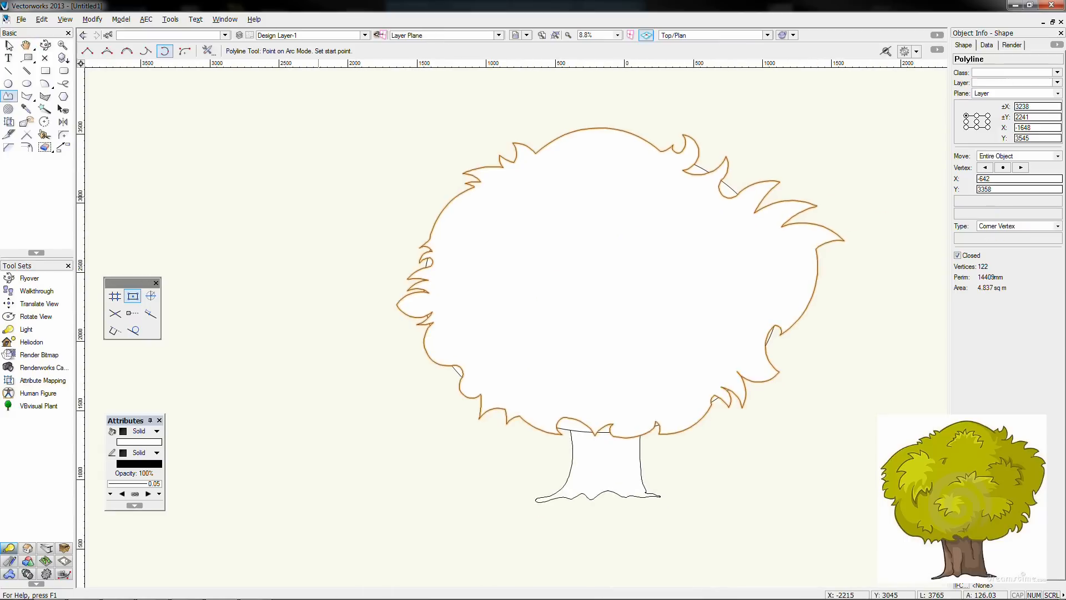
# Step: Delete the oval crown base and shift the foliage outline about 12 mm to the right
pyautogui.press('x')
pyautogui.click(583, 423)
pyautogui.click(761, 505)
pyautogui.moveTo(549, 142); pyautogui.dragTo(554, 142)
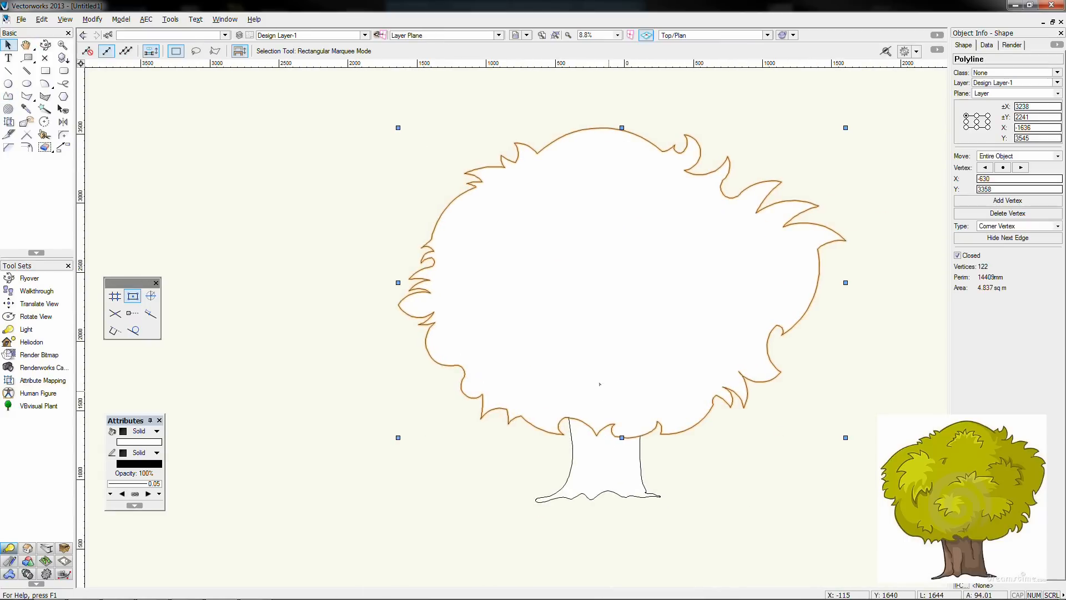
pyautogui.press('x')
# Step: Draw an open polyline of leaf-shaped arcs inside the crown's lower left area, above the trunk's left edge
pyautogui.press('p')
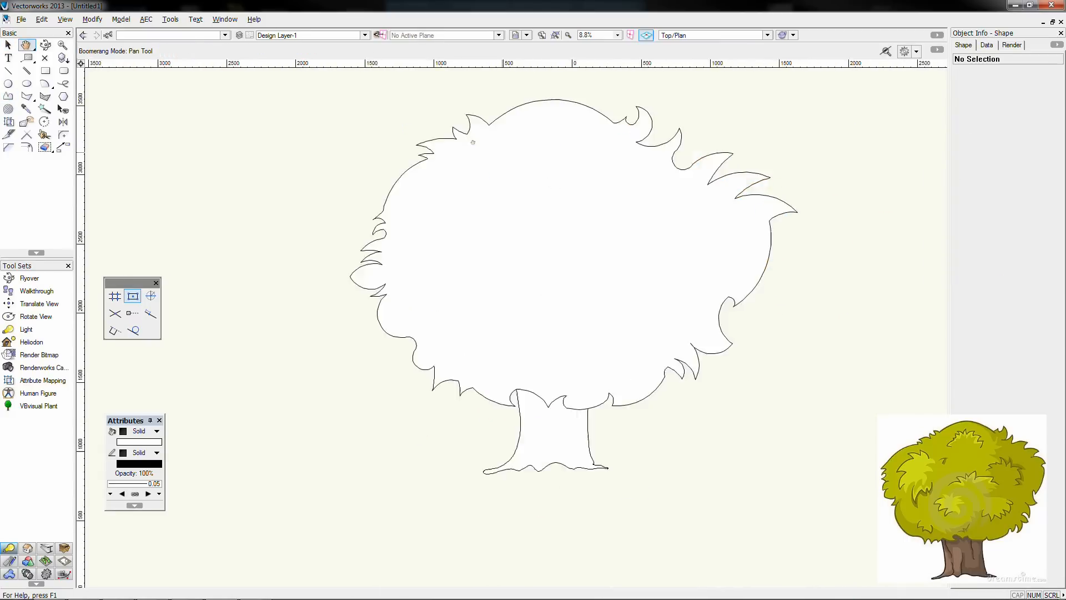
pyautogui.moveTo(467, 210); pyautogui.dragTo(367, 194, button='middle')
pyautogui.scroll(2, 432, 378)
pyautogui.click(437, 322)
pyautogui.click(409, 339)
pyautogui.click(399, 386)
pyautogui.click(417, 369)
pyautogui.click(442, 363)
pyautogui.click(441, 380)
pyautogui.click(443, 396)
pyautogui.click(494, 392)
pyautogui.doubleClick(499, 344)
# Step: Draw a small open leaf accent of arcs, about 250 mm wide, inside the crown just above the trunk
pyautogui.scroll(-2, 518, 422)
pyautogui.scroll(1, 519, 416)
pyautogui.click(524, 409)
pyautogui.scroll(2, 525, 412)
pyautogui.click(557, 406)
pyautogui.click(557, 380)
pyautogui.doubleClick(573, 351)
pyautogui.scroll(-2, 573, 352)
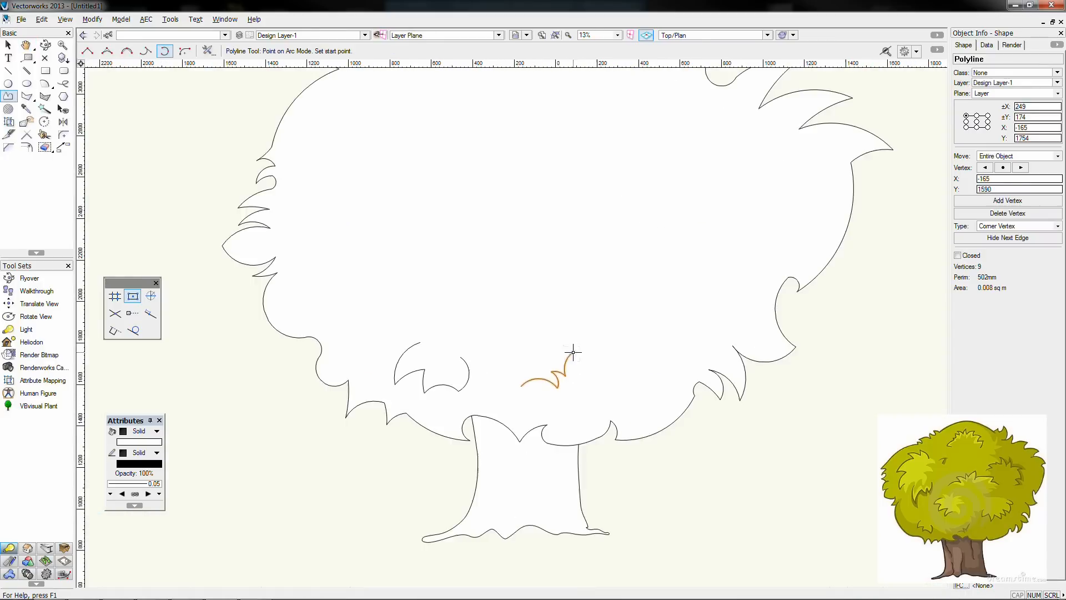
# Step: Start an inner foliage polyline in the crown's lower right area with a rounded lobe and two downward leaf points
pyautogui.scroll(2, 558, 417)
pyautogui.click(549, 418)
pyautogui.click(536, 437)
pyautogui.click(549, 488)
pyautogui.click(572, 471)
pyautogui.click(581, 447)
pyautogui.click(597, 463)
pyautogui.click(605, 508)
pyautogui.click(626, 477)
pyautogui.click(632, 446)
# Step: Extend the lower right inner polyline with three more downward tips and end it in a larger leaf
pyautogui.click(661, 453)
pyautogui.click(682, 478)
pyautogui.click(717, 466)
pyautogui.click(697, 396)
pyautogui.click(737, 406)
pyautogui.click(758, 434)
pyautogui.click(782, 389)
pyautogui.doubleClick(828, 324)
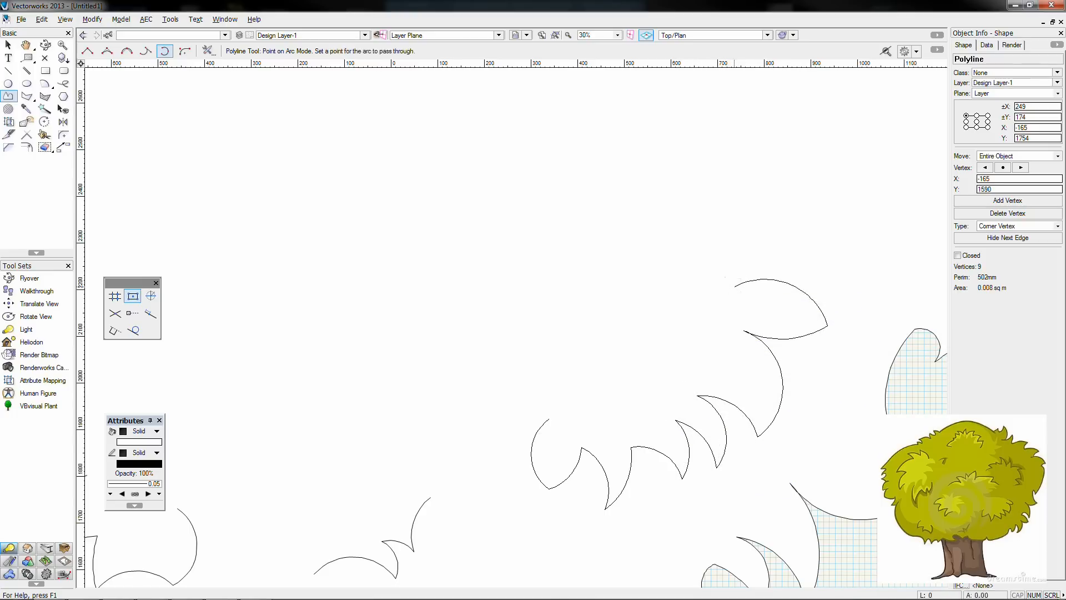
# Step: Draw a second inner polyline from the crown's right side toward its centre with large leaves and a small one
pyautogui.scroll(-3, 680, 365)
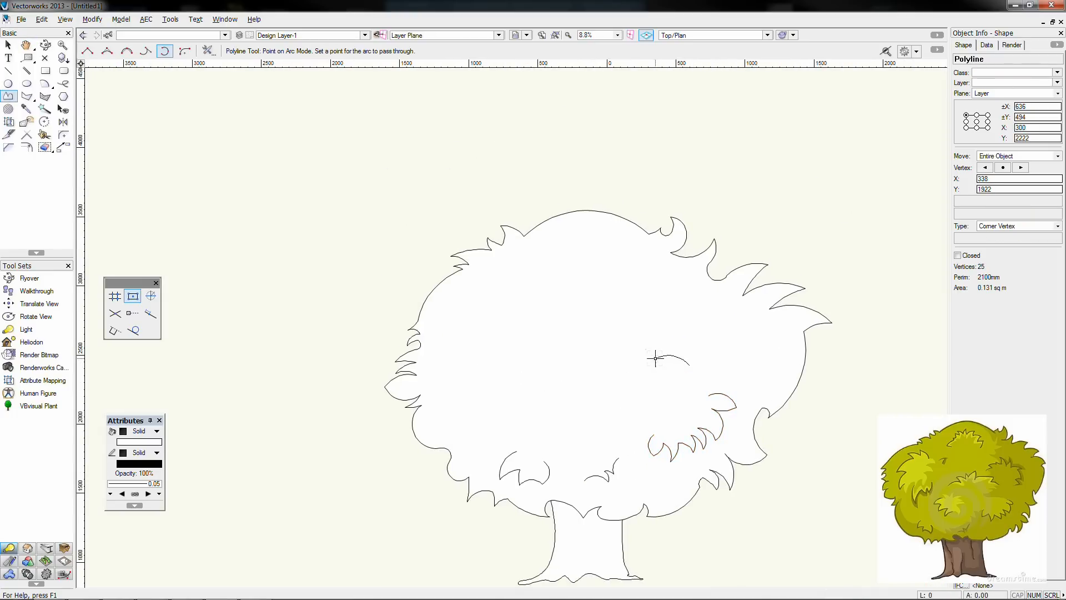
pyautogui.scroll(5, 664, 347)
pyautogui.scroll(-3, 395, 300)
pyautogui.click(409, 306)
pyautogui.scroll(2, 438, 303)
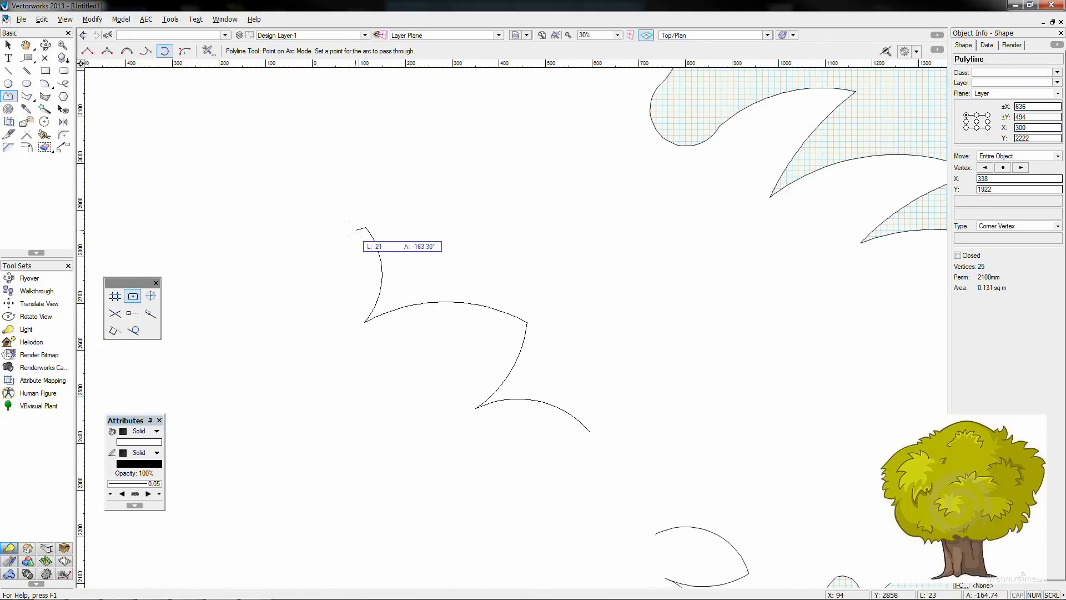
pyautogui.click(296, 293)
pyautogui.scroll(2, 290, 282)
pyautogui.click(300, 283)
pyautogui.click(279, 267)
pyautogui.click(261, 301)
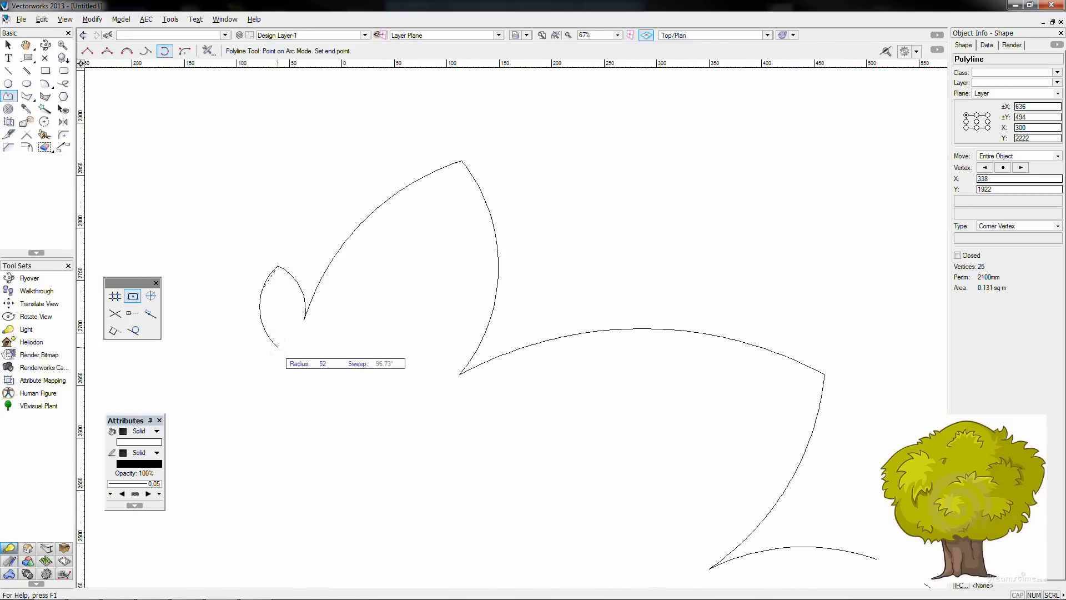
# Step: Continue the central leaf polyline leftward with pointed tips and end it at about 1120 mm wide
pyautogui.scroll(-2, 283, 345)
pyautogui.moveTo(289, 342); pyautogui.dragTo(443, 344, button='middle')
pyautogui.click(456, 335)
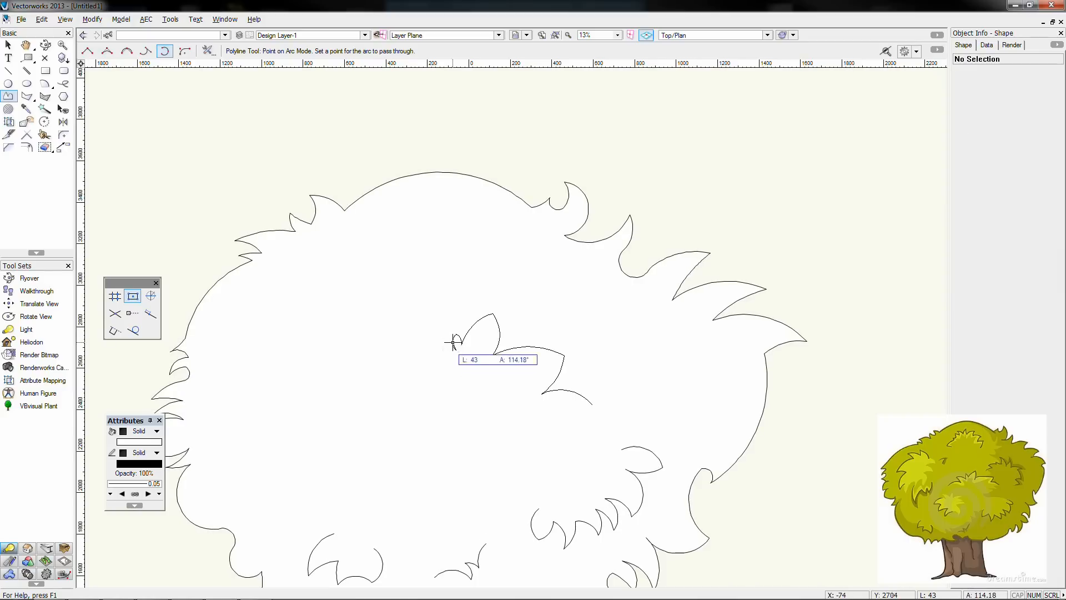
pyautogui.click(453, 340)
pyautogui.click(456, 349)
pyautogui.click(437, 341)
pyautogui.click(408, 337)
pyautogui.click(422, 351)
pyautogui.click(430, 371)
pyautogui.click(359, 378)
# Step: Start another inner polyline on the crown's right side with three pointed leaves stacked upward
pyautogui.scroll(2, 641, 409)
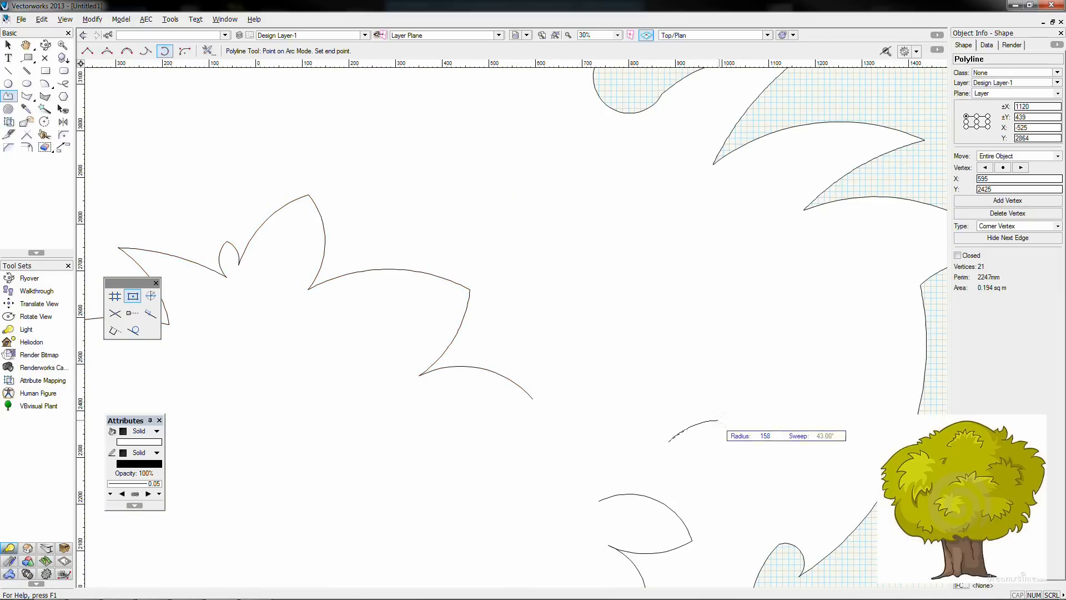
pyautogui.click(634, 392)
pyautogui.click(672, 361)
pyautogui.click(729, 368)
pyautogui.click(716, 319)
pyautogui.click(675, 282)
pyautogui.click(707, 271)
pyautogui.click(735, 273)
# Step: Continue the crown's right-side inner polyline upward and leftward with a small pointed leaf and a taller pointed one
pyautogui.click(684, 241)
pyautogui.click(602, 249)
pyautogui.click(626, 208)
pyautogui.click(620, 180)
pyautogui.click(607, 201)
pyautogui.click(584, 219)
pyautogui.click(581, 169)
pyautogui.click(522, 178)
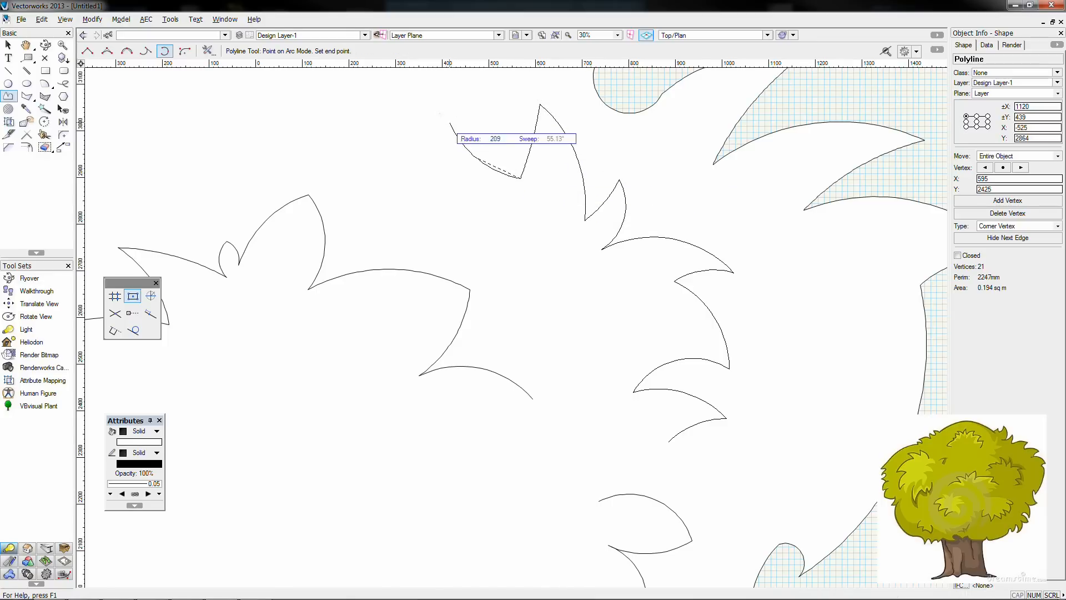
# Step: Finish the crown's right-side inner polyline with a last pair of leaf tips and a curved end toward the crown's centre
pyautogui.moveTo(425, 151); pyautogui.dragTo(615, 241, button='middle')
pyautogui.click(574, 181)
pyautogui.click(506, 162)
pyautogui.click(525, 184)
pyautogui.click(539, 215)
pyautogui.click(503, 210)
pyautogui.doubleClick(437, 235)
# Step: Shrink and narrow the crown's upper right leaf polyline and shift the central leaf polyline slightly down and left
pyautogui.scroll(-3, 429, 253)
pyautogui.press('x')
pyautogui.click(467, 298)
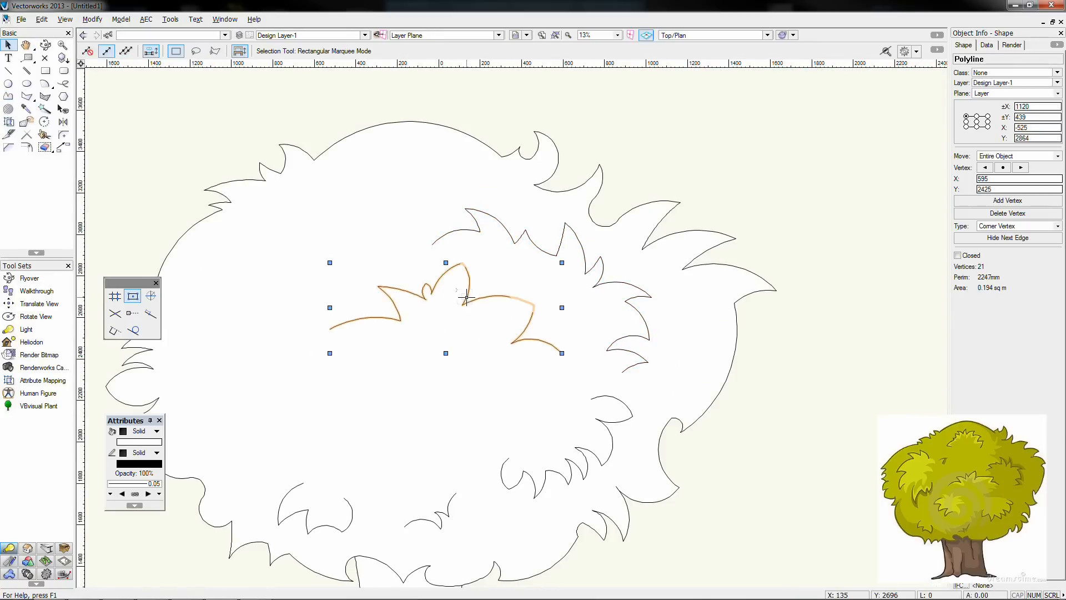
pyautogui.click(580, 267)
pyautogui.moveTo(431, 207); pyautogui.dragTo(654, 373)
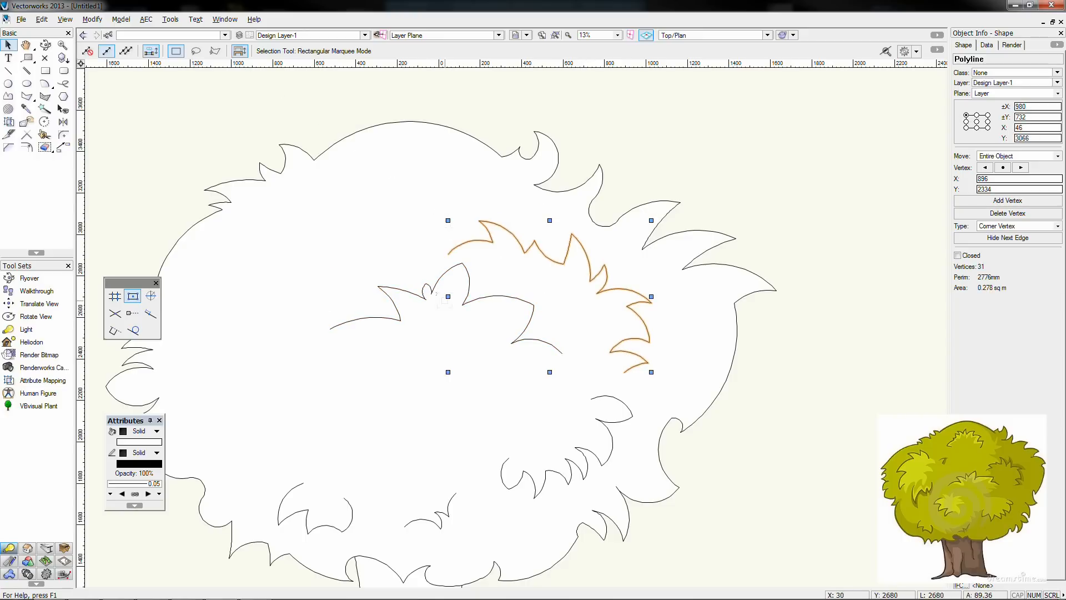
pyautogui.moveTo(479, 299); pyautogui.dragTo(471, 319)
pyautogui.click(890, 404)
# Step: Draw a small single-tip leaf polyline above the central leaves, about 198 by 157 mm, in Point on Arc mode
pyautogui.moveTo(307, 281); pyautogui.dragTo(497, 357, button='middle')
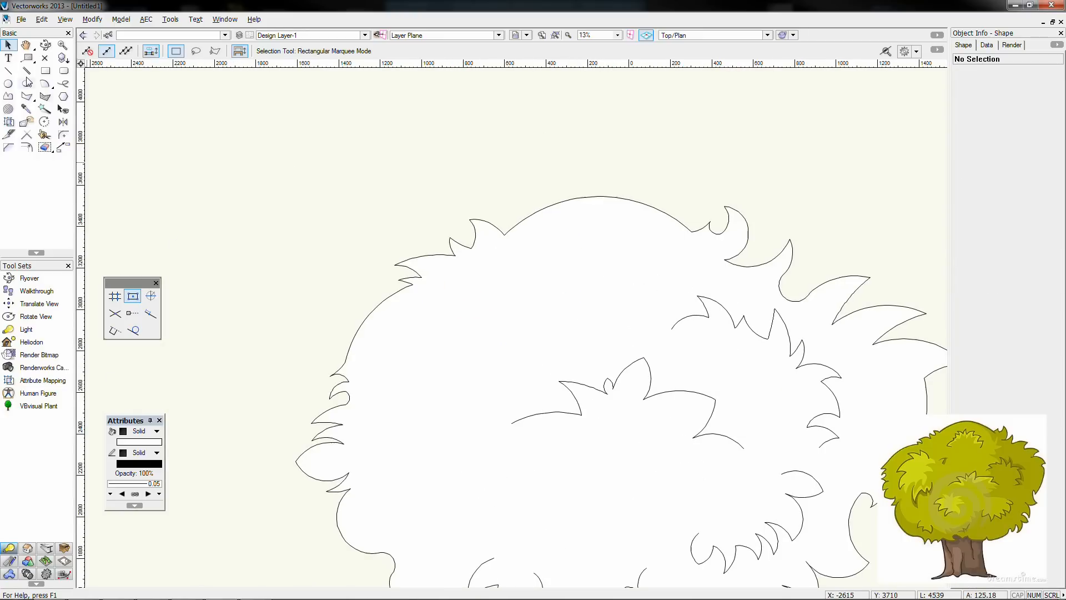
pyautogui.press('5')
pyautogui.scroll(1, 498, 357)
pyautogui.click(547, 360)
pyautogui.click(558, 329)
pyautogui.click(584, 311)
pyautogui.click(546, 316)
pyautogui.doubleClick(522, 331)
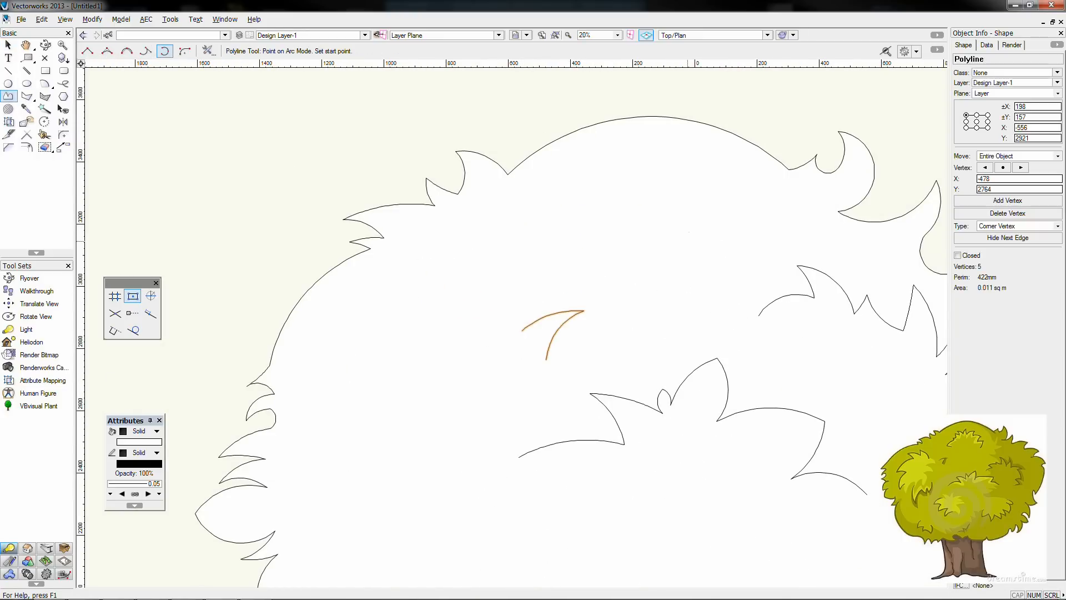
# Step: Start an inner polyline below the crown's top edge with pointed leaves climbing from its right end toward the upper middle
pyautogui.click(737, 267)
pyautogui.click(763, 252)
pyautogui.click(772, 223)
pyautogui.click(752, 225)
pyautogui.click(732, 238)
pyautogui.click(738, 212)
pyautogui.click(757, 196)
pyautogui.click(737, 191)
pyautogui.click(709, 204)
pyautogui.click(682, 179)
pyautogui.click(688, 165)
pyautogui.click(644, 172)
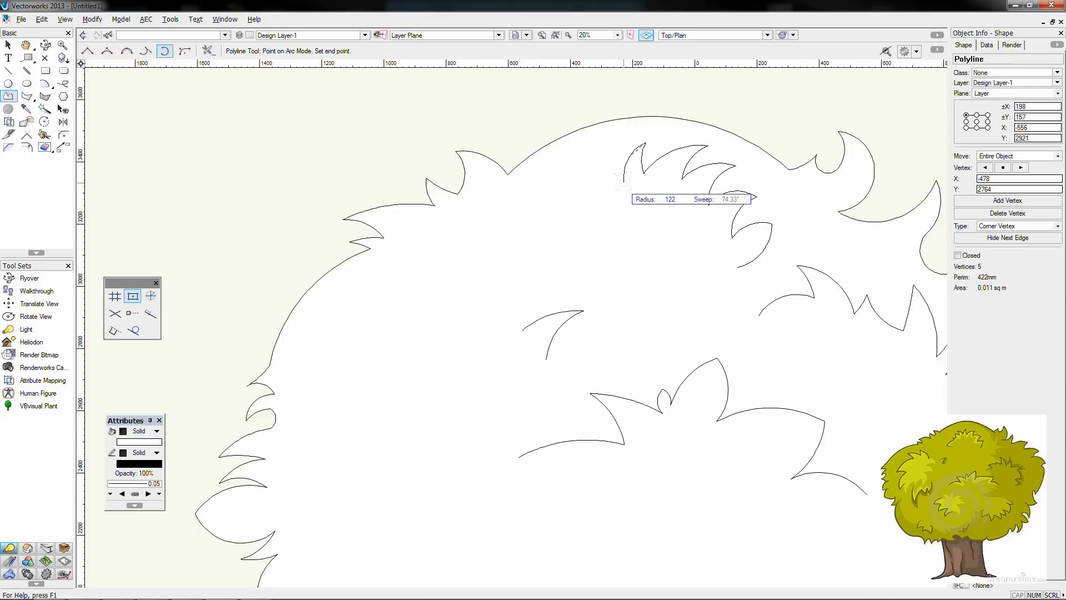
# Step: Continue the top leaf polyline leftward and downward with more pointed tips, ending it at about 996 by 436 mm
pyautogui.click(598, 172)
pyautogui.click(604, 187)
pyautogui.click(590, 189)
pyautogui.click(560, 172)
pyautogui.click(554, 184)
pyautogui.click(544, 211)
pyautogui.click(528, 208)
pyautogui.click(531, 220)
pyautogui.click(536, 235)
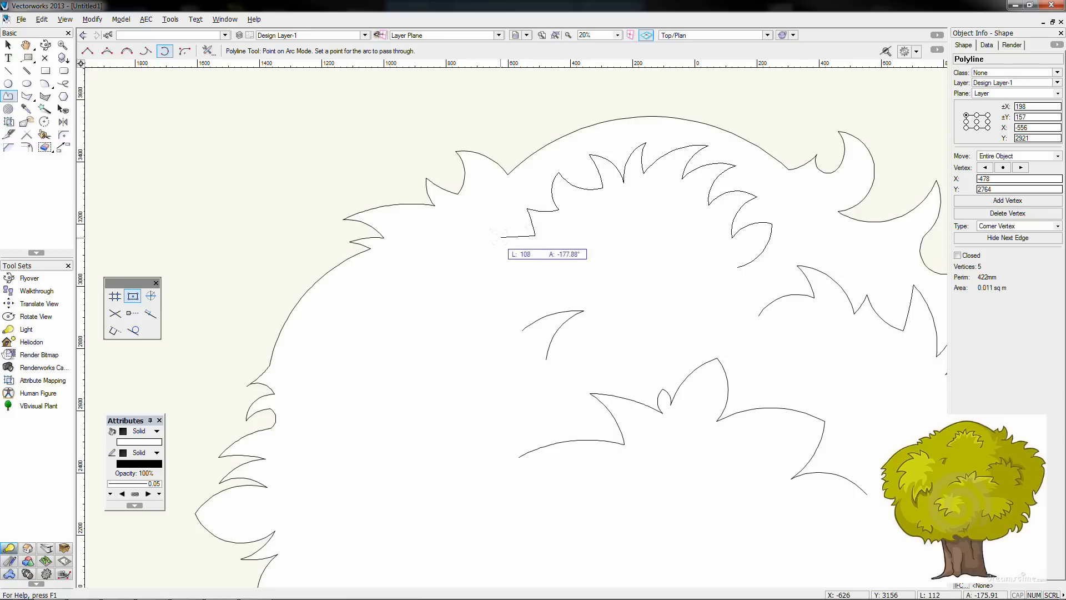
pyautogui.doubleClick(529, 277)
# Step: Start an inner polyline along the crown's left side with three leaves pointing outward and growing longer downward
pyautogui.scroll(-1, 458, 357)
pyautogui.moveTo(458, 357); pyautogui.dragTo(500, 240, button='middle')
pyautogui.click(501, 250)
pyautogui.click(490, 229)
pyautogui.click(460, 215)
pyautogui.click(467, 230)
pyautogui.click(443, 236)
pyautogui.click(415, 249)
pyautogui.click(445, 253)
pyautogui.click(464, 265)
pyautogui.click(427, 286)
pyautogui.click(403, 321)
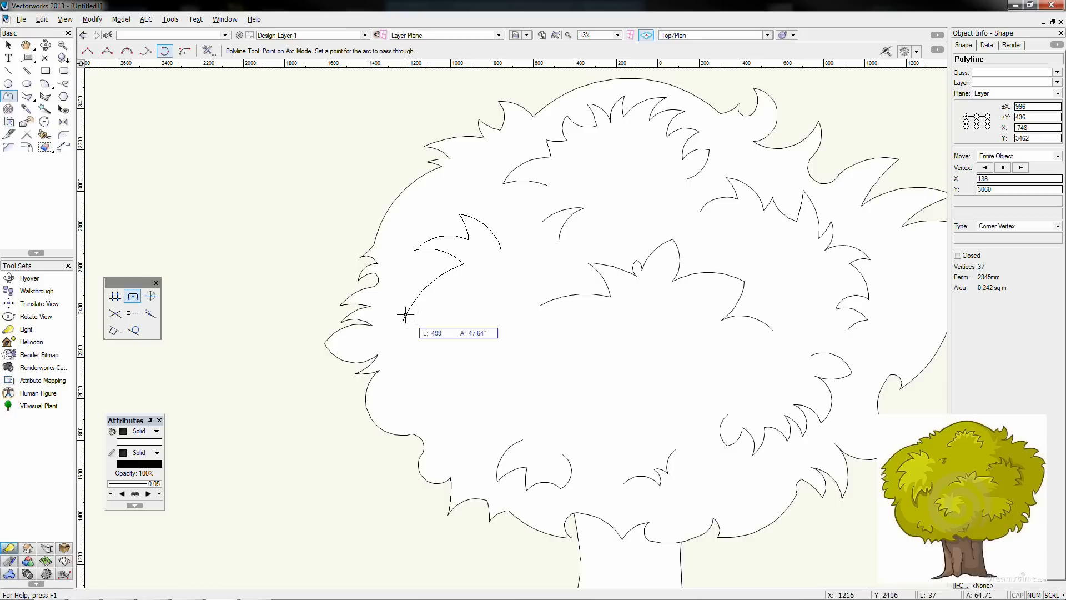
# Step: Add one more long downward leaf to the crown's left-side polyline and end it with a short arc
pyautogui.click(445, 306)
pyautogui.click(421, 336)
pyautogui.click(411, 384)
pyautogui.click(427, 364)
pyautogui.doubleClick(443, 356)
# Step: Draw a leaf-cluster polyline in the crown's lower left with one long downward tip and shorter ones, about 457 by 435 mm
pyautogui.click(476, 346)
pyautogui.click(467, 372)
pyautogui.click(481, 426)
pyautogui.click(491, 382)
pyautogui.click(513, 359)
pyautogui.click(513, 372)
pyautogui.click(521, 381)
pyautogui.click(525, 370)
pyautogui.click(531, 360)
pyautogui.click(535, 389)
pyautogui.click(554, 367)
pyautogui.doubleClick(558, 336)
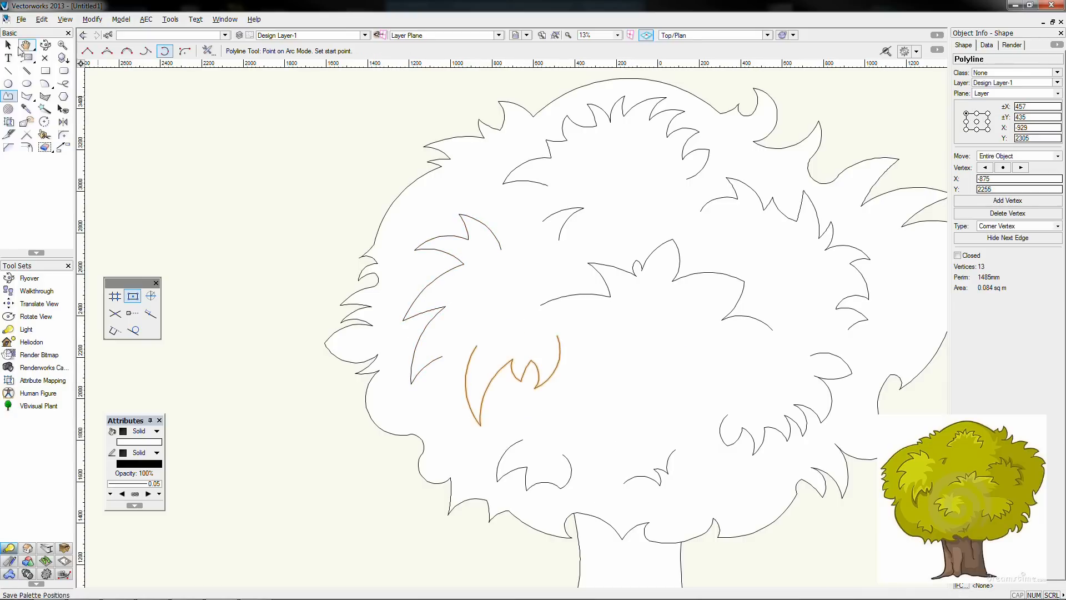
# Step: Scale down the two inner leaf polylines on the crown's left side and move them slightly upward
pyautogui.press('x')
pyautogui.moveTo(560, 425); pyautogui.dragTo(548, 413)
pyautogui.moveTo(403, 383); pyautogui.dragTo(422, 352)
pyautogui.moveTo(463, 254); pyautogui.dragTo(452, 231)
pyautogui.moveTo(496, 367); pyautogui.dragTo(472, 343)
# Step: Shrink the central leaf polyline to about 1016 by 398 mm and reposition it in the middle of the crown
pyautogui.click(599, 295)
pyautogui.moveTo(540, 330); pyautogui.dragTo(560, 323)
pyautogui.moveTo(647, 259); pyautogui.dragTo(648, 272)
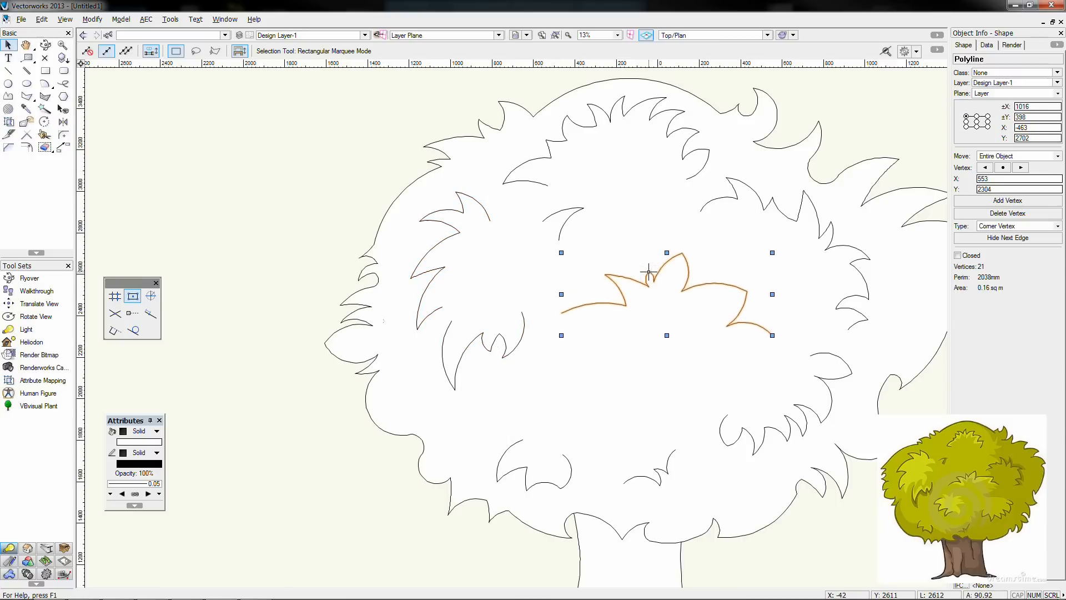
# Step: Draw a leaf polyline in the crown's lower centre with three tips stepping down to the right, about 475 by 400 mm
pyautogui.press('p')
pyautogui.click(551, 373)
pyautogui.click(542, 389)
pyautogui.click(564, 384)
pyautogui.click(586, 387)
pyautogui.click(572, 400)
pyautogui.click(567, 421)
pyautogui.click(585, 409)
pyautogui.click(612, 403)
pyautogui.click(597, 424)
pyautogui.click(589, 443)
pyautogui.click(617, 424)
pyautogui.doubleClick(639, 415)
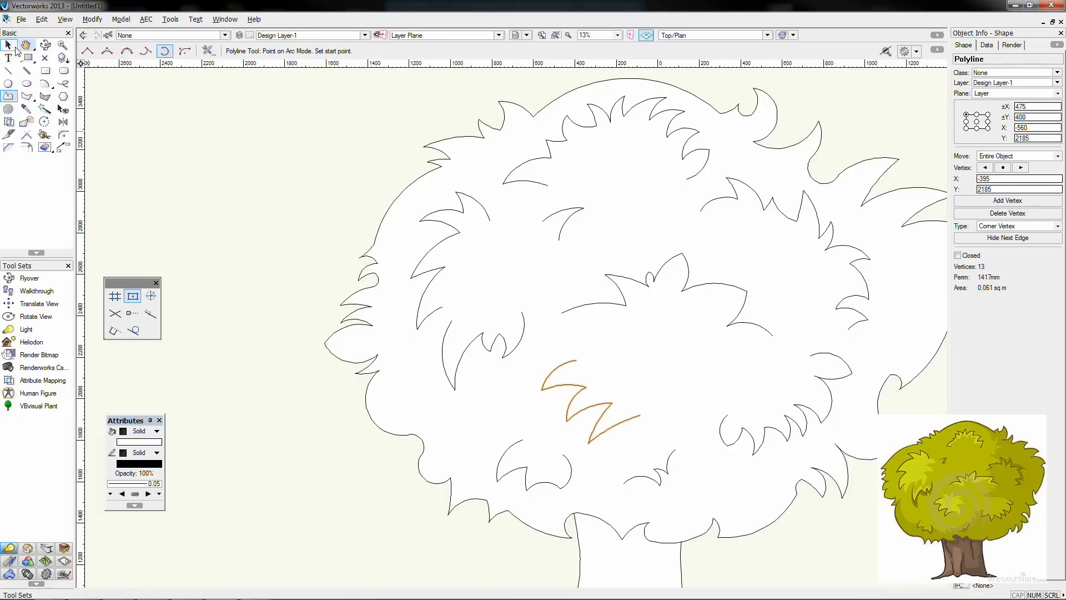
# Step: Draw wavy bark lines down the trunk's left side with the Polyline tool in Cubic Vertex mode, the lower about 63 by 239 mm
pyautogui.click(9, 45)
pyautogui.click(224, 286)
pyautogui.scroll(-1, 564, 467)
pyautogui.moveTo(563, 467); pyautogui.dragTo(365, 259, button='middle')
pyautogui.click(8, 96)
pyautogui.click(126, 51)
pyautogui.scroll(3, 365, 405)
pyautogui.click(372, 511)
pyautogui.doubleClick(396, 400)
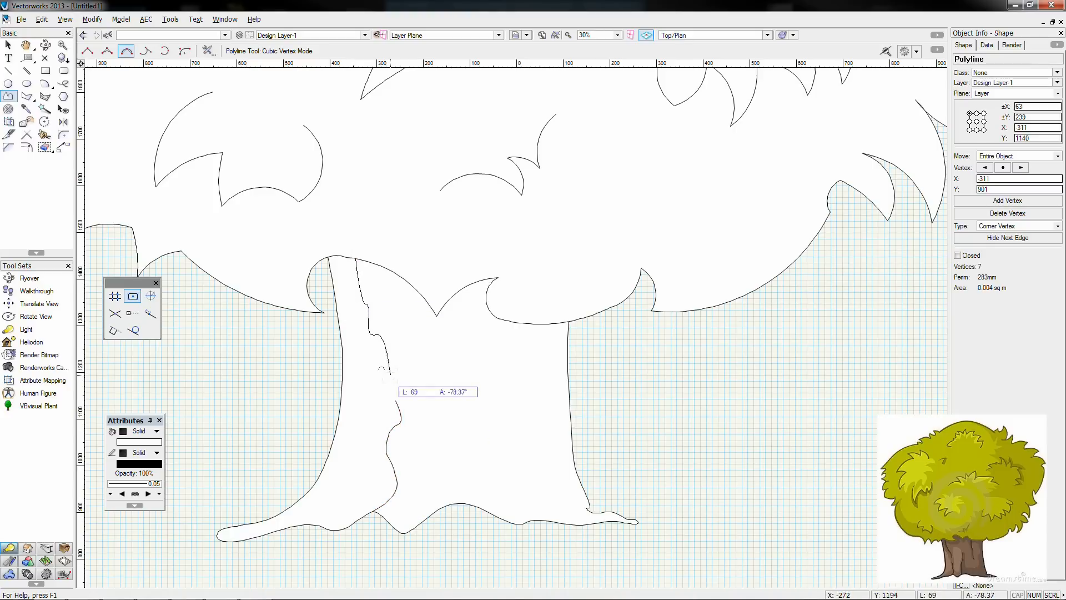
# Step: Draw a wavy bark line up the trunk's centre, about 37 by 304 mm, and a shorter one to its right
pyautogui.doubleClick(462, 362)
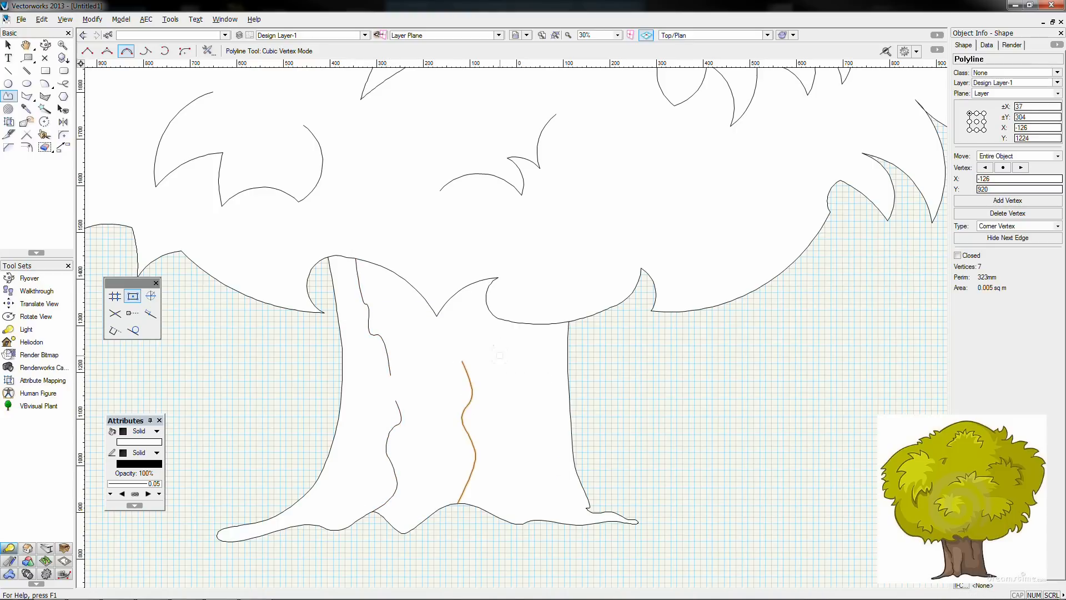
pyautogui.click(518, 343)
pyautogui.click(520, 365)
pyautogui.click(524, 388)
pyautogui.click(521, 401)
pyautogui.click(518, 415)
pyautogui.doubleClick(528, 435)
pyautogui.scroll(-4, 608, 407)
pyautogui.press('x')
pyautogui.press('x')
pyautogui.scroll(1, 580, 246)
pyautogui.moveTo(573, 251); pyautogui.dragTo(433, 226, button='middle')
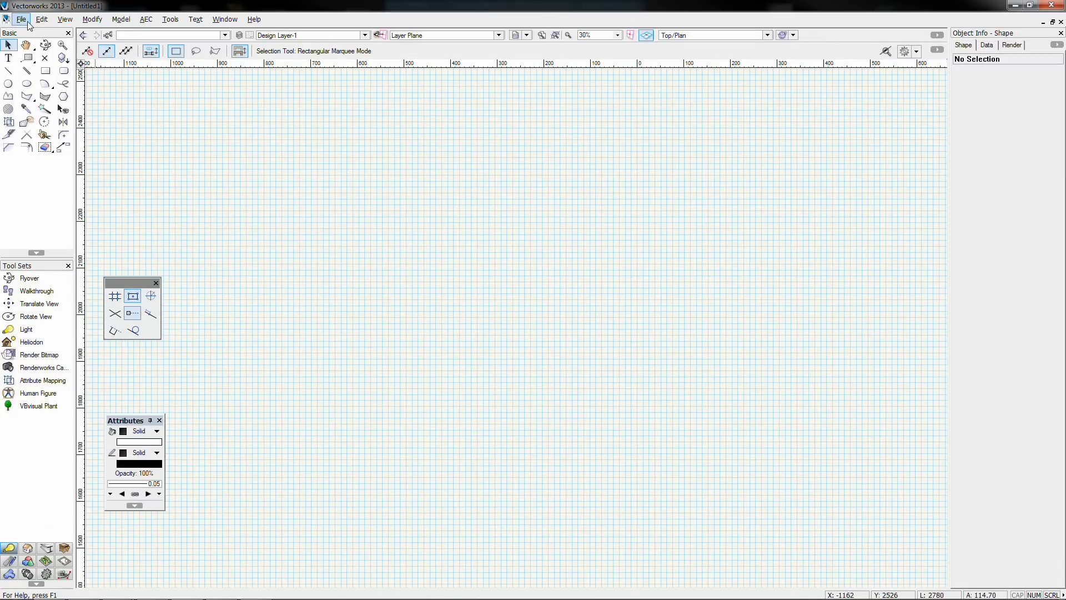
pyautogui.click(22, 20)
pyautogui.moveTo(106, 223)
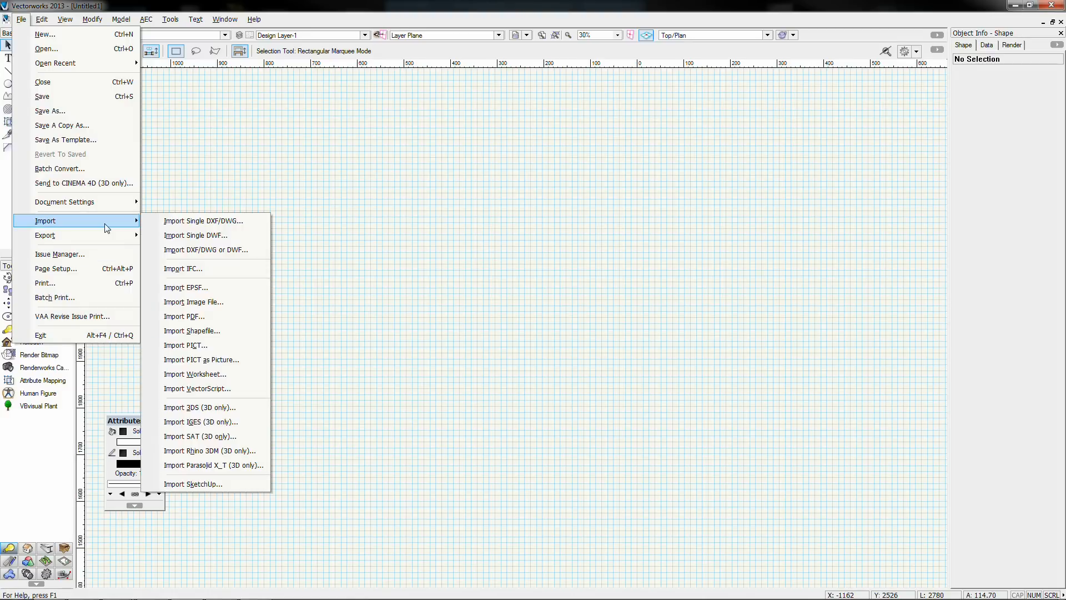
pyautogui.click(219, 304)
pyautogui.click(537, 373)
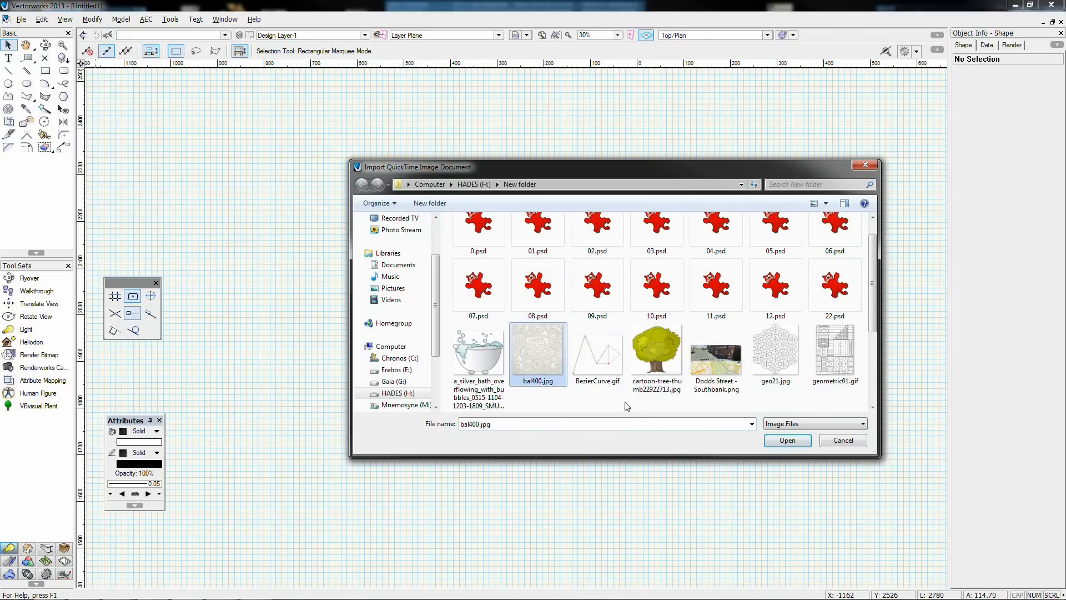
pyautogui.click(844, 440)
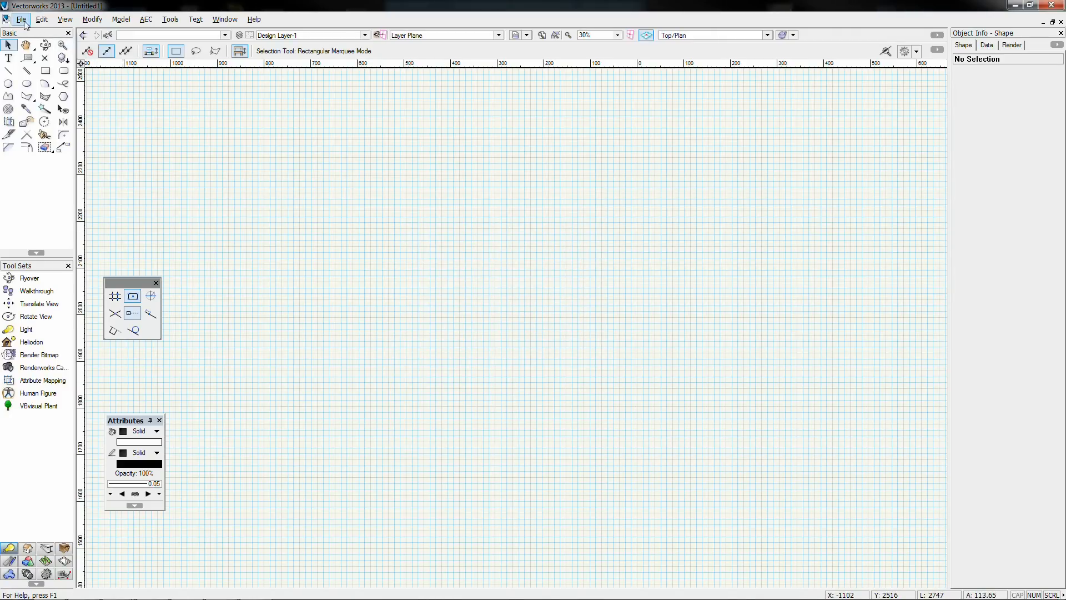
# Step: Import the image file bal400.jpg with JPEG compression
pyautogui.click(24, 22)
pyautogui.moveTo(77, 225)
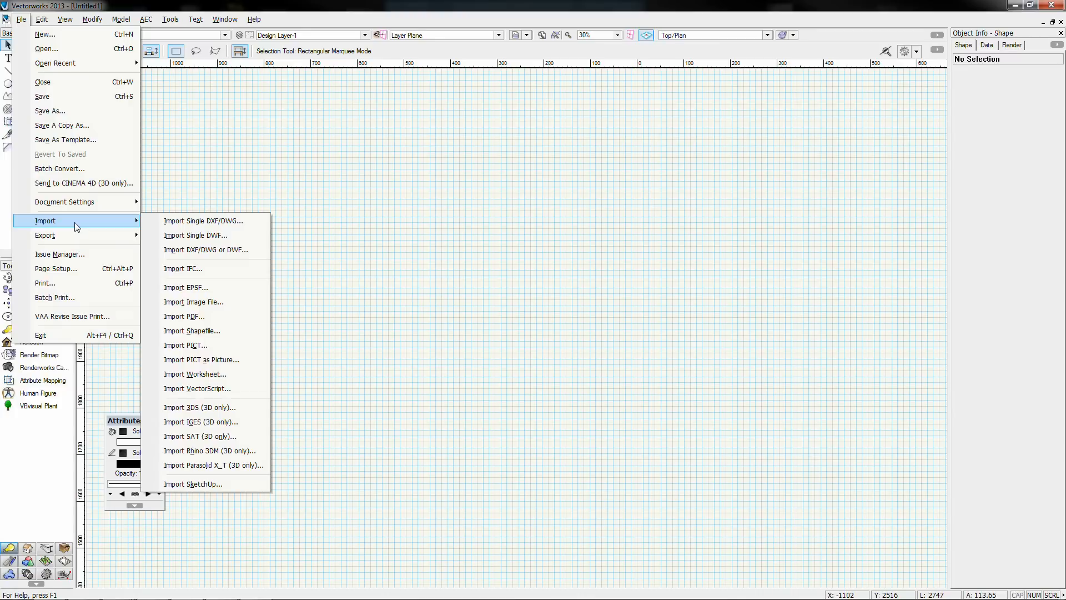
pyautogui.click(187, 303)
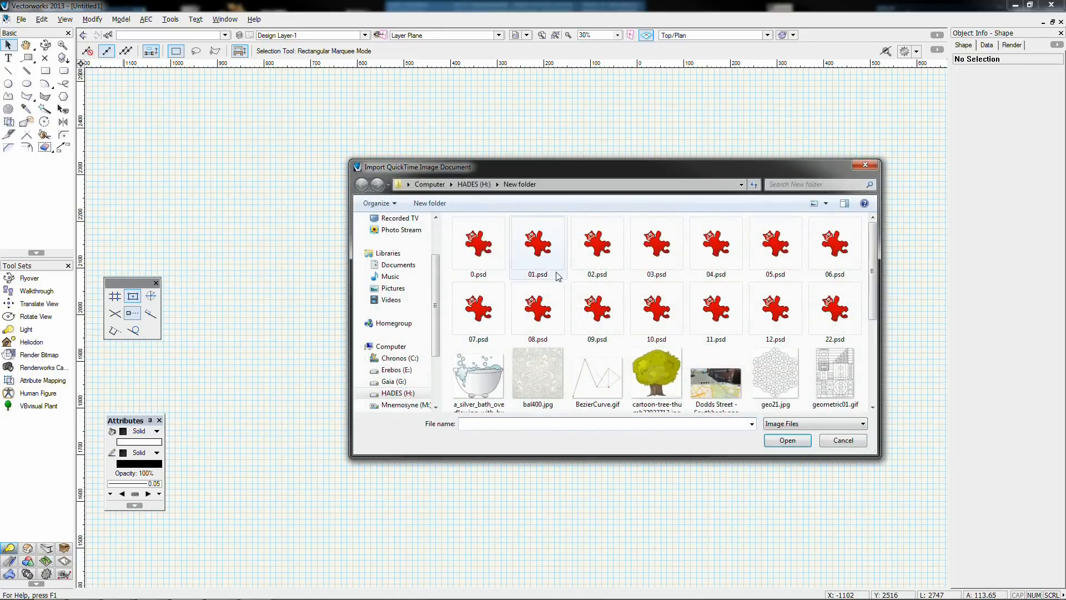
pyautogui.click(539, 380)
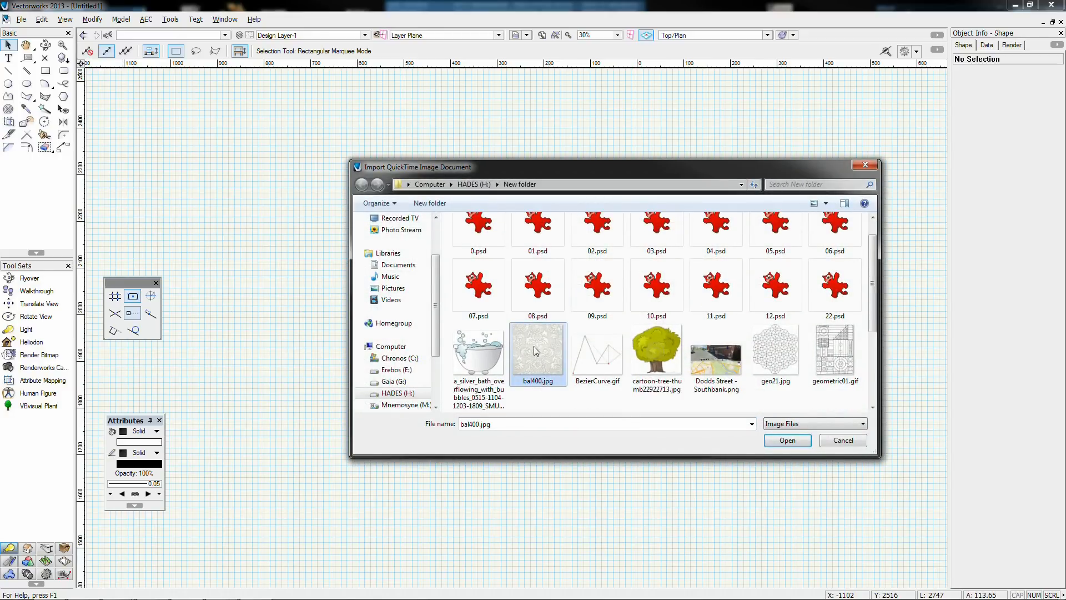
pyautogui.click(781, 444)
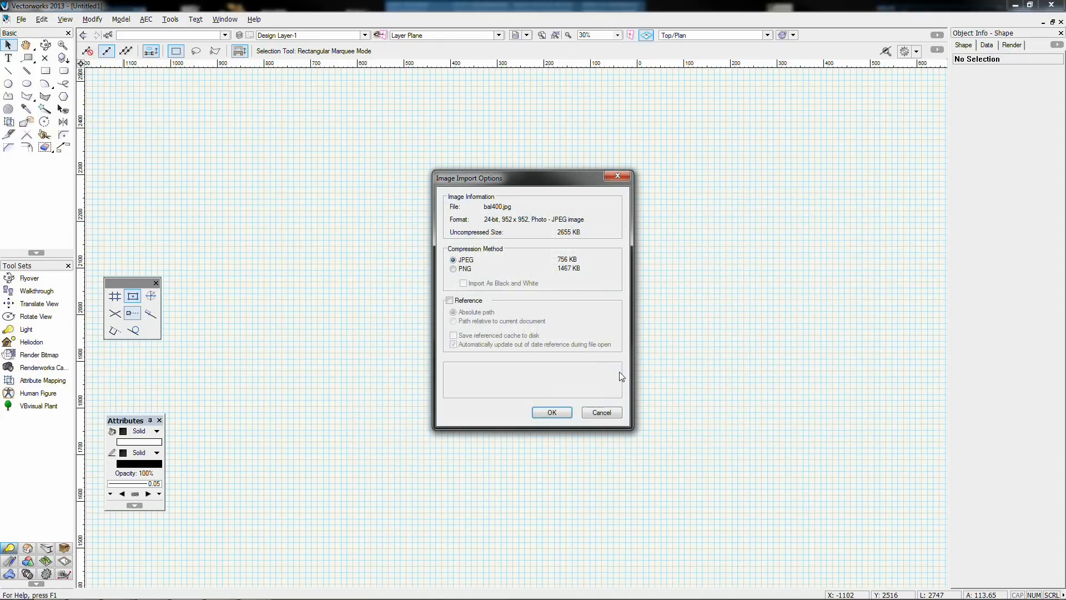
pyautogui.click(550, 414)
# Step: Enlarge the imported pattern image to 948 by 948 mm and place it in the middle of the drawing area
pyautogui.moveTo(598, 303); pyautogui.dragTo(318, 157)
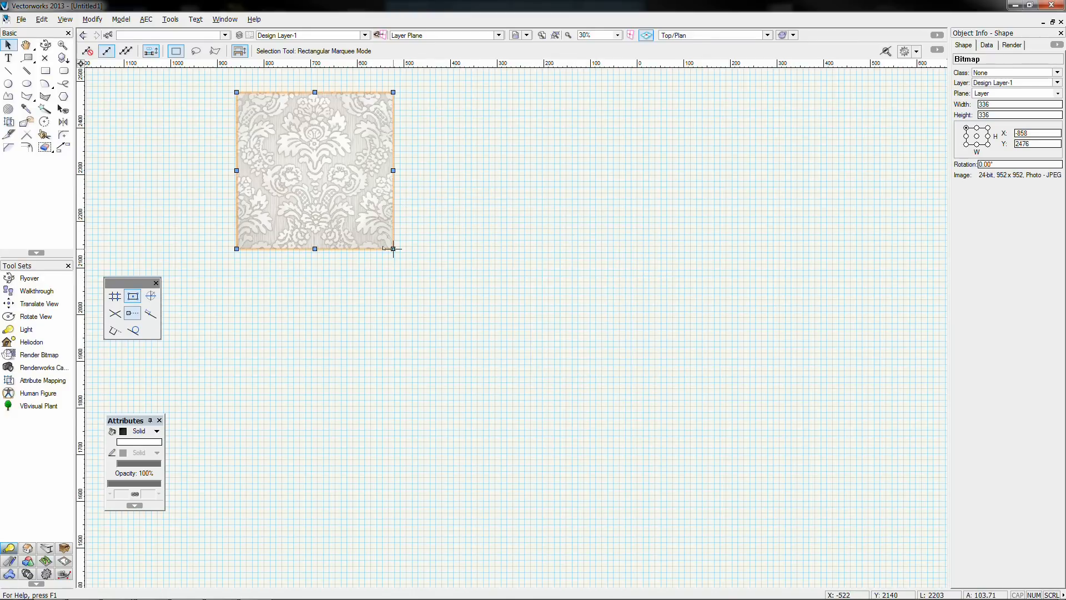
pyautogui.moveTo(394, 249); pyautogui.dragTo(731, 459)
pyautogui.moveTo(445, 352); pyautogui.dragTo(502, 356)
# Step: Lock the pattern image in place and check that it is locked
pyautogui.rightClick(527, 359)
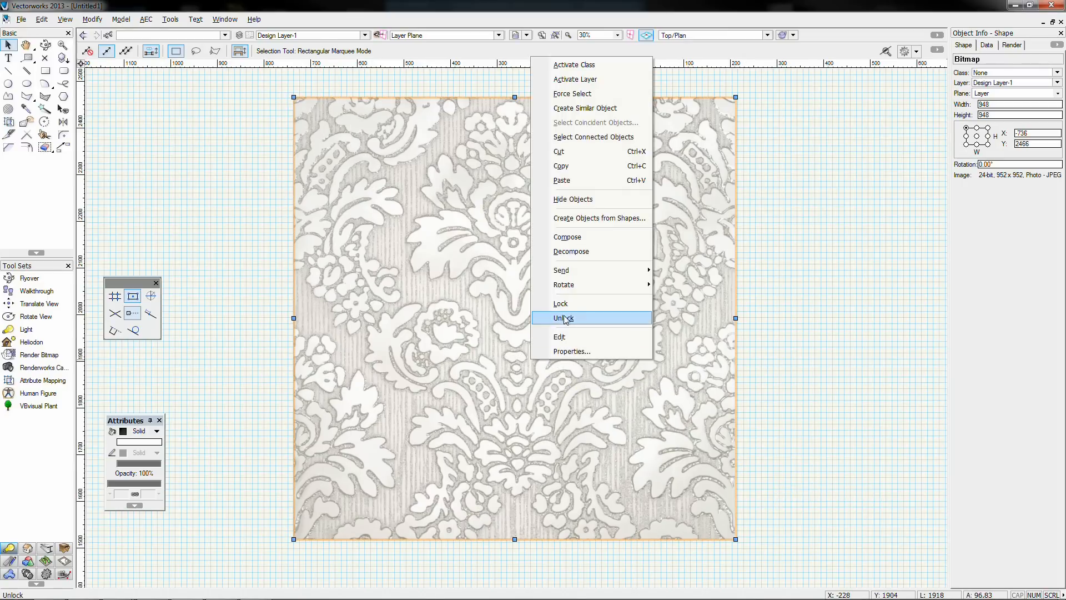
pyautogui.click(589, 305)
pyautogui.click(783, 297)
pyautogui.rightClick(519, 309)
pyautogui.click(454, 258)
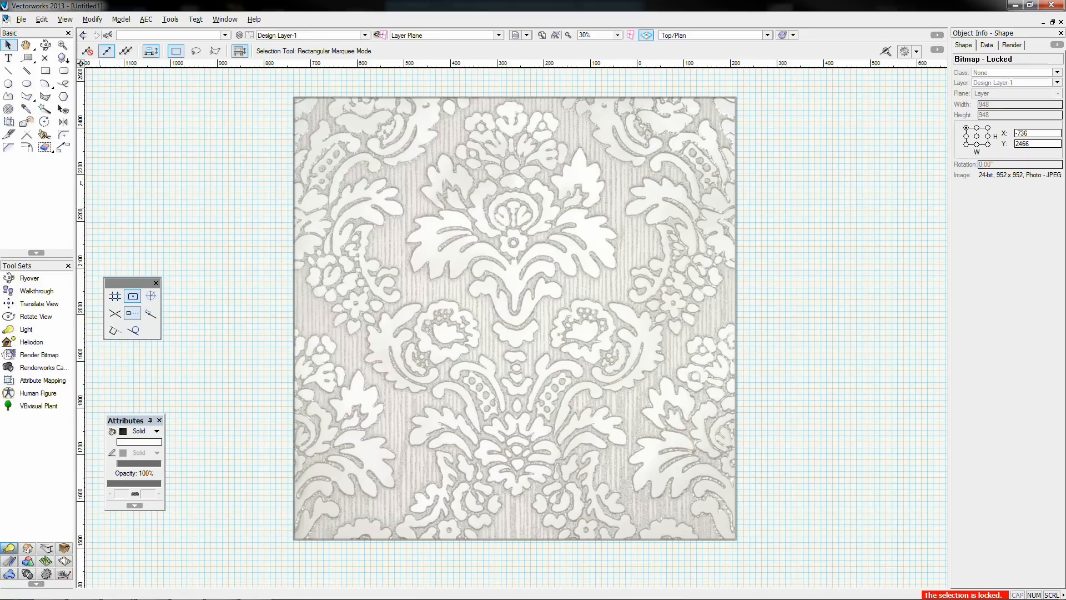
# Step: Trace the left half of the small scroll ornament above the central scalloped motif with an arc polyline, about 95 by 105 mm
pyautogui.click(9, 98)
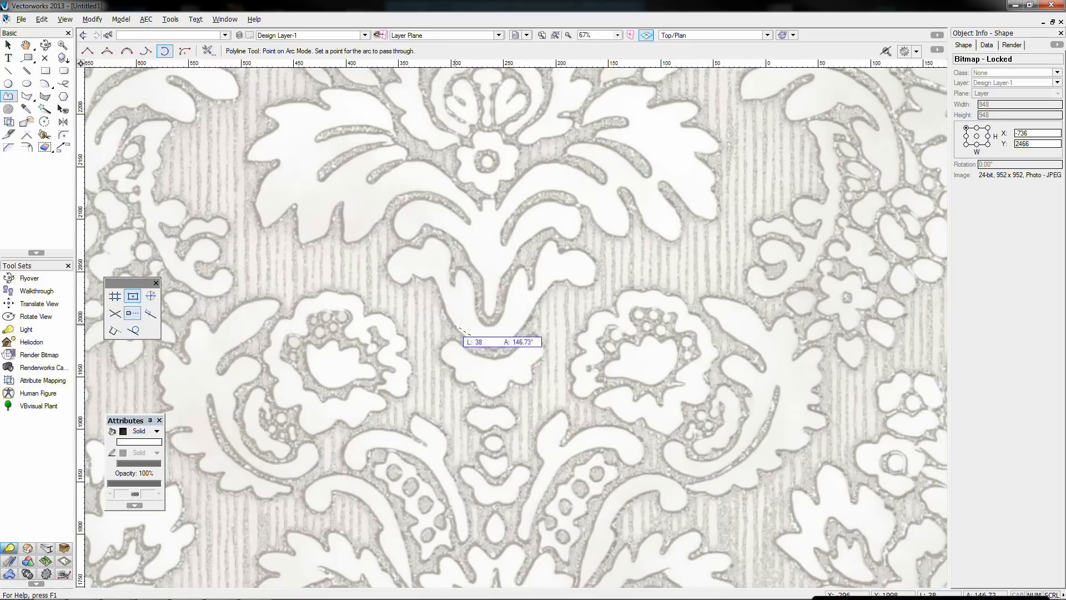
pyautogui.click(394, 254)
pyautogui.click(410, 245)
pyautogui.scroll(2, 415, 249)
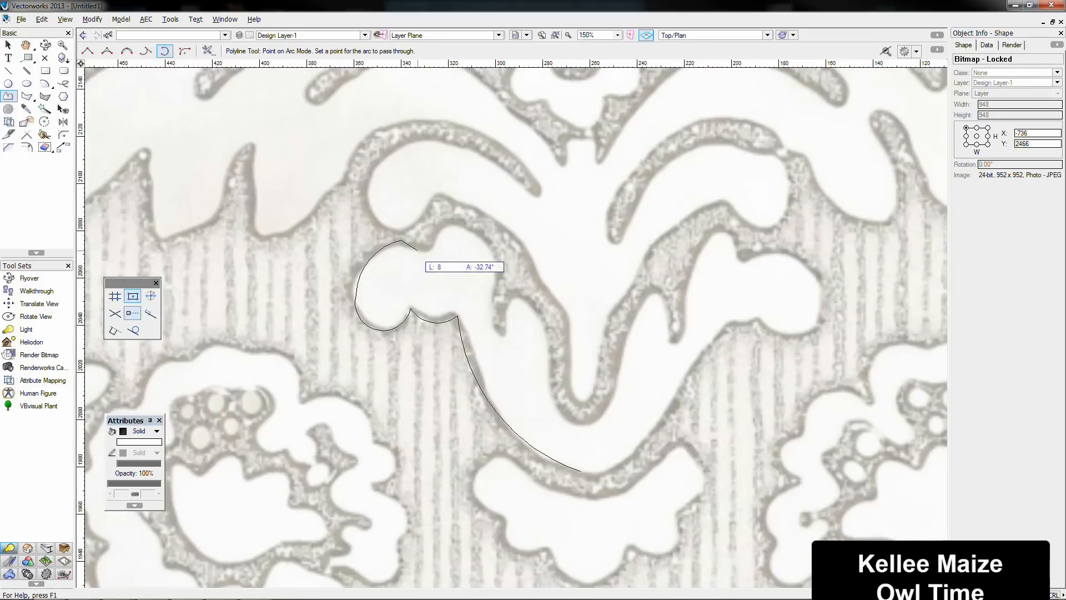
pyautogui.click(429, 248)
pyautogui.click(484, 243)
pyautogui.click(498, 276)
pyautogui.click(491, 304)
pyautogui.click(504, 335)
pyautogui.click(506, 325)
pyautogui.click(507, 313)
pyautogui.click(511, 303)
pyautogui.click(519, 298)
pyautogui.click(543, 323)
pyautogui.click(550, 362)
pyautogui.click(553, 399)
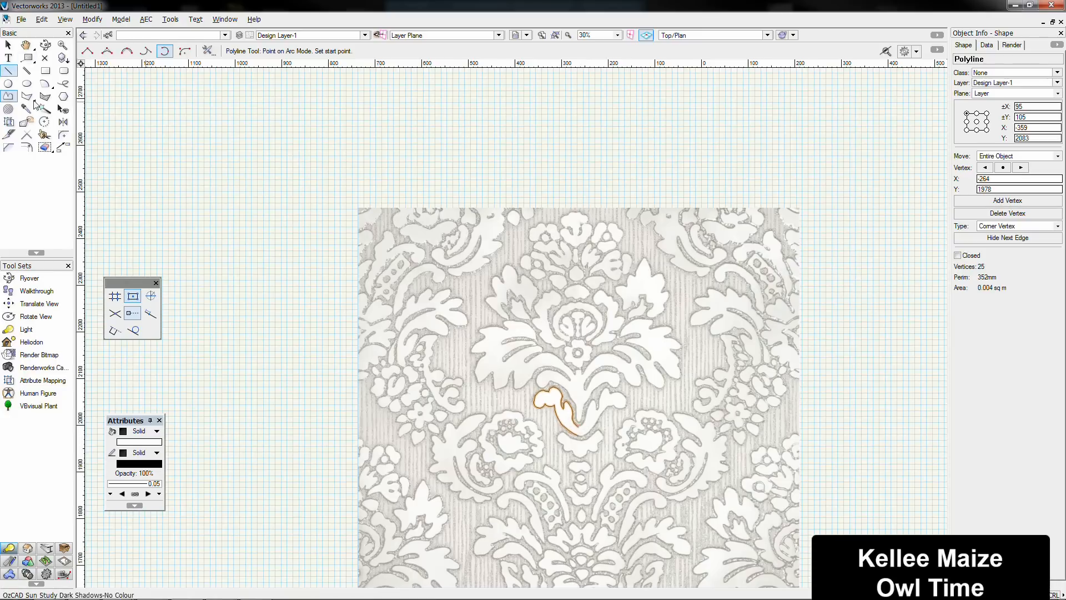
# Step: Draw a vertical centre line about 1004 mm long through the pattern's symmetry axis and unlock the pattern image
pyautogui.click(578, 191)
pyautogui.click(557, 542)
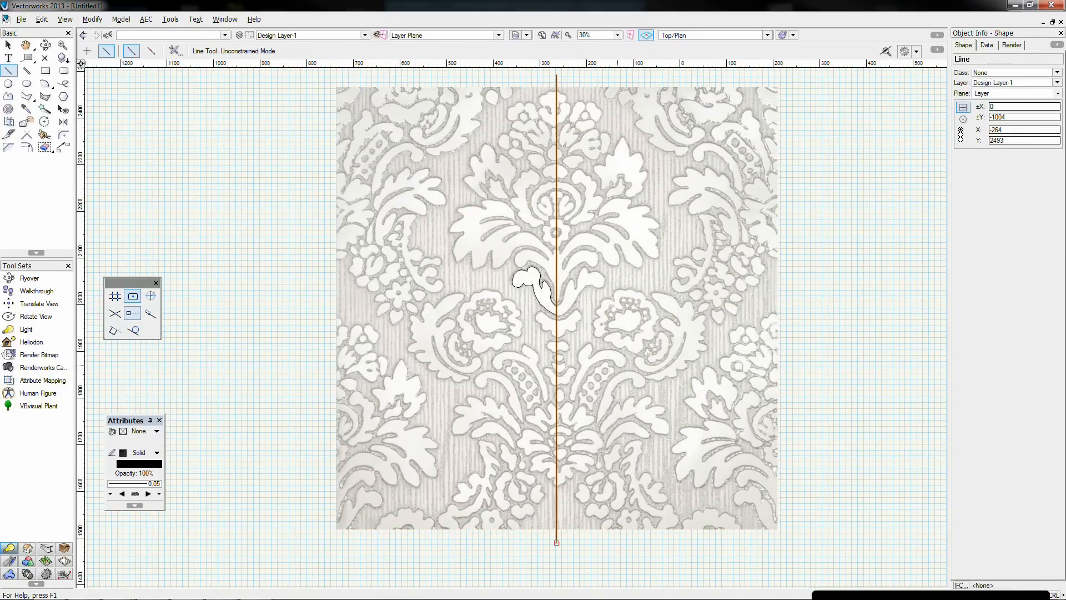
pyautogui.click(9, 45)
pyautogui.click(382, 216)
pyautogui.rightClick(382, 215)
pyautogui.click(411, 356)
# Step: Try a 1° rotation, settle on -0.75° to align the pattern image with the centre line, and lock the image again
pyautogui.moveTo(1023, 164); pyautogui.dragTo(931, 167)
pyautogui.write('1')
pyautogui.press('Return')
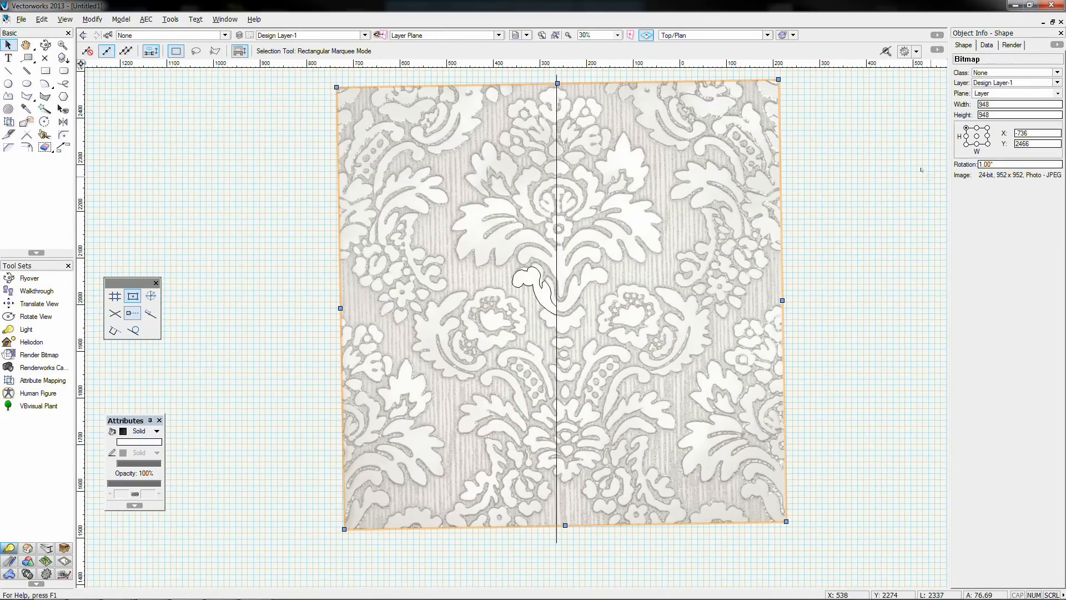
pyautogui.press('Return')
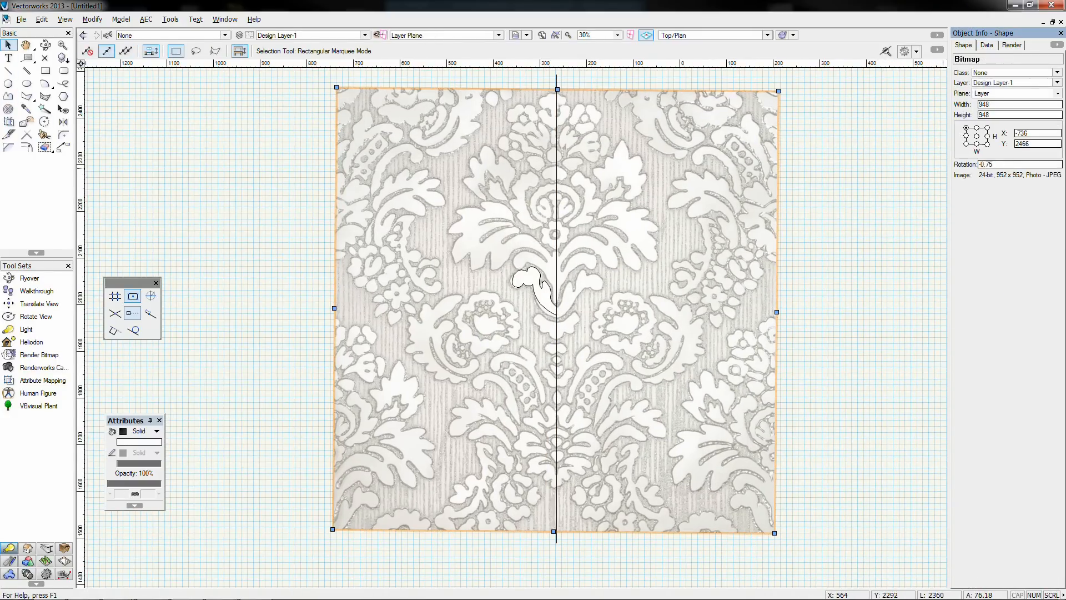
pyautogui.press('Return')
pyautogui.click(540, 303)
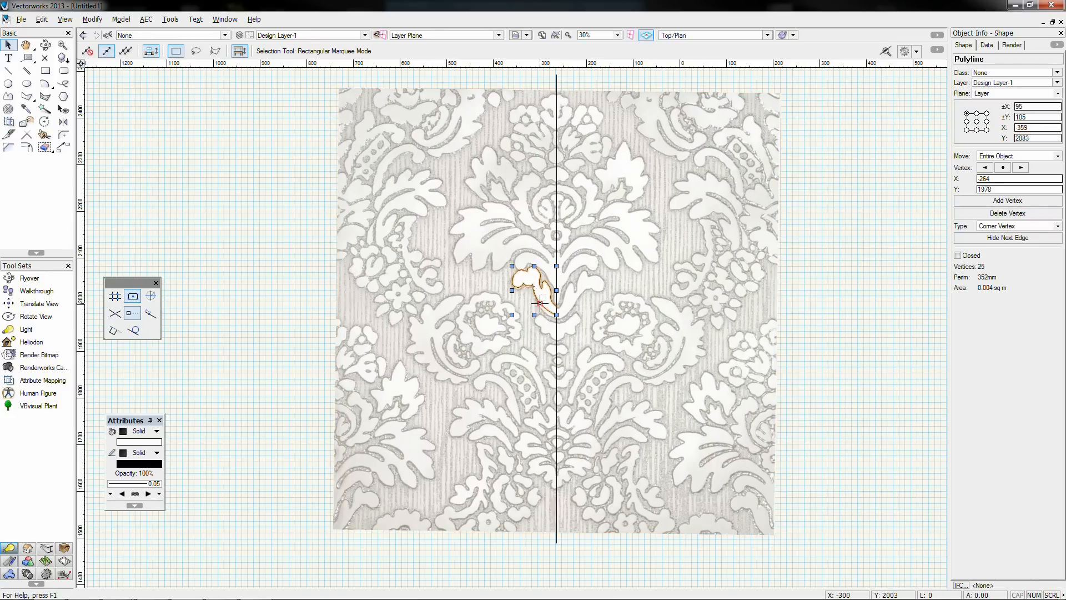
pyautogui.rightClick(392, 211)
pyautogui.click(421, 340)
pyautogui.click(266, 222)
# Step: Trace an arc polyline from the centre line up along the large leaf's inner edge, just above the finished scroll ornament
pyautogui.click(8, 96)
pyautogui.scroll(5, 557, 303)
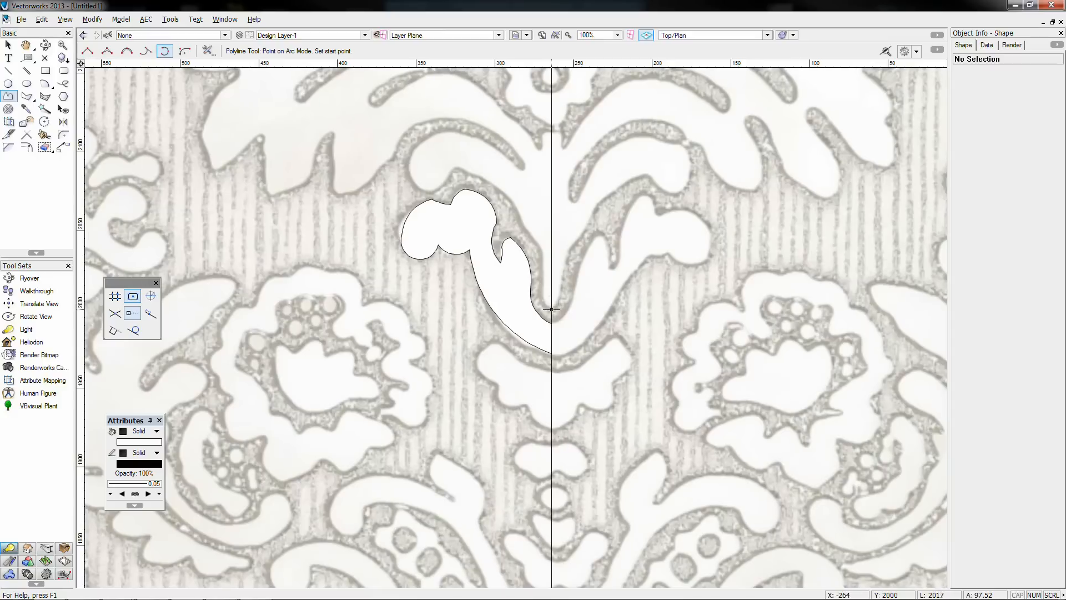
pyautogui.click(565, 320)
pyautogui.click(543, 300)
pyautogui.press('BackSpace')
pyautogui.click(541, 260)
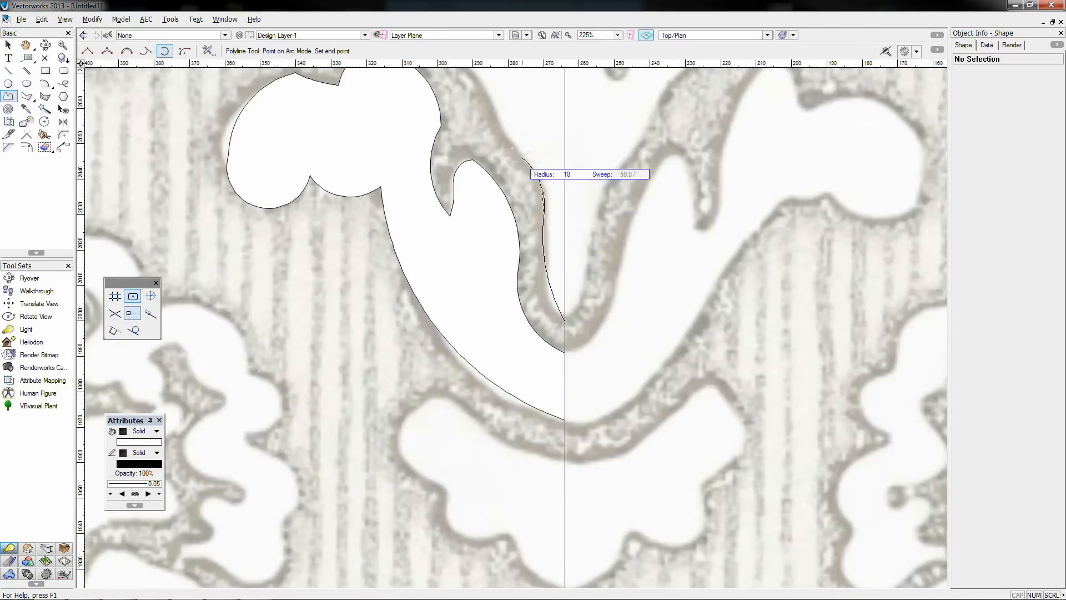
pyautogui.click(525, 160)
pyautogui.moveTo(517, 149); pyautogui.dragTo(562, 275, button='middle')
pyautogui.press('BackSpace')
pyautogui.press('BackSpace')
pyautogui.click(610, 445)
pyautogui.click(599, 438)
pyautogui.click(594, 425)
pyautogui.click(594, 371)
pyautogui.click(588, 315)
pyautogui.click(572, 292)
pyautogui.click(551, 265)
pyautogui.click(537, 225)
pyautogui.click(449, 146)
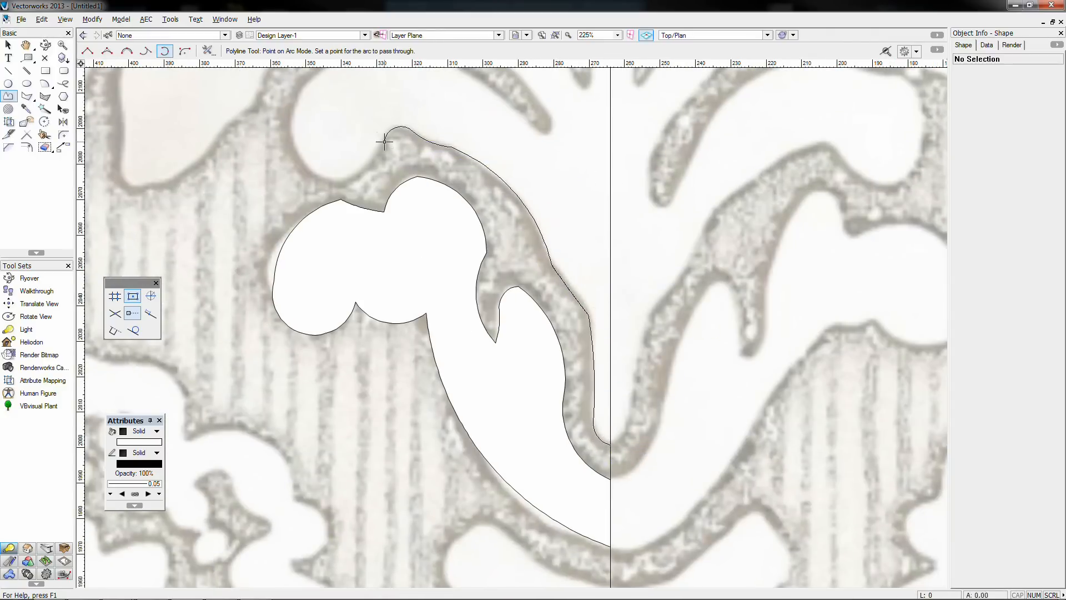
# Step: Continue the arc polyline around the leaf's rounded lowest lobe and along the underside of the curved vein to its tip
pyautogui.moveTo(384, 142); pyautogui.dragTo(453, 261, button='middle')
pyautogui.click(435, 288)
pyautogui.click(396, 298)
pyautogui.click(363, 218)
pyautogui.click(409, 175)
pyautogui.click(479, 173)
pyautogui.click(516, 181)
pyautogui.click(597, 243)
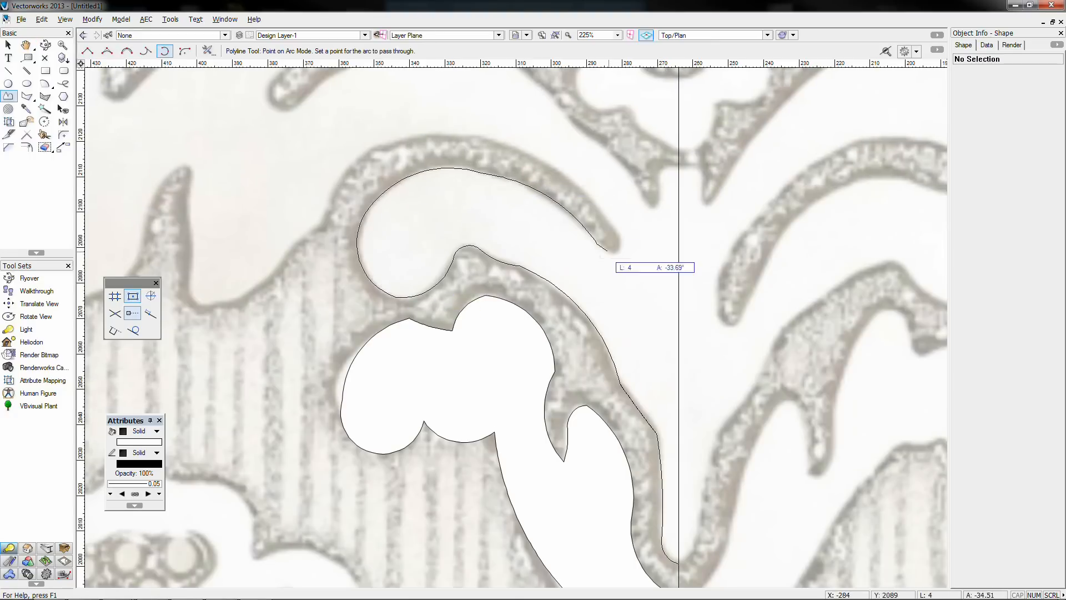
# Step: Trace back over the upper side of the curved vein and down the leaf edge around the base of the next lobe
pyautogui.click(560, 171)
pyautogui.click(479, 137)
pyautogui.click(404, 137)
pyautogui.click(323, 223)
pyautogui.click(298, 239)
pyautogui.click(276, 271)
pyautogui.click(255, 284)
pyautogui.click(240, 299)
pyautogui.click(201, 302)
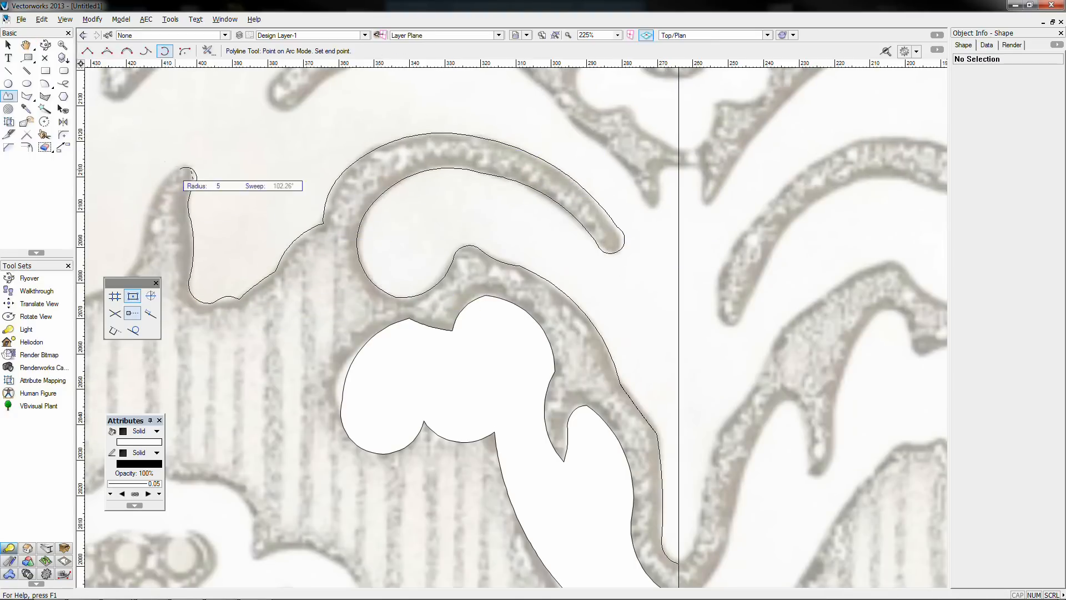
# Step: Continue the leaf outline down from the first pointed notch and around the base of the following lower lobe
pyautogui.moveTo(168, 177); pyautogui.dragTo(405, 170, button='middle')
pyautogui.click(388, 192)
pyautogui.click(378, 239)
pyautogui.click(372, 262)
pyautogui.click(353, 277)
pyautogui.click(324, 287)
pyautogui.click(301, 299)
pyautogui.click(285, 301)
# Step: Trace up and around the second pointed notch, then down to the leaf's outermost lower lobe
pyautogui.click(278, 241)
pyautogui.click(275, 215)
pyautogui.click(266, 195)
pyautogui.click(273, 181)
pyautogui.click(268, 163)
pyautogui.click(255, 166)
pyautogui.click(183, 229)
pyautogui.click(176, 240)
pyautogui.click(160, 244)
pyautogui.click(153, 223)
# Step: Trace the leaf's outer left side upward around the side notches and across the top lobes
pyautogui.moveTo(195, 189); pyautogui.dragTo(445, 392, button='middle')
pyautogui.click(396, 402)
pyautogui.click(381, 381)
pyautogui.click(379, 367)
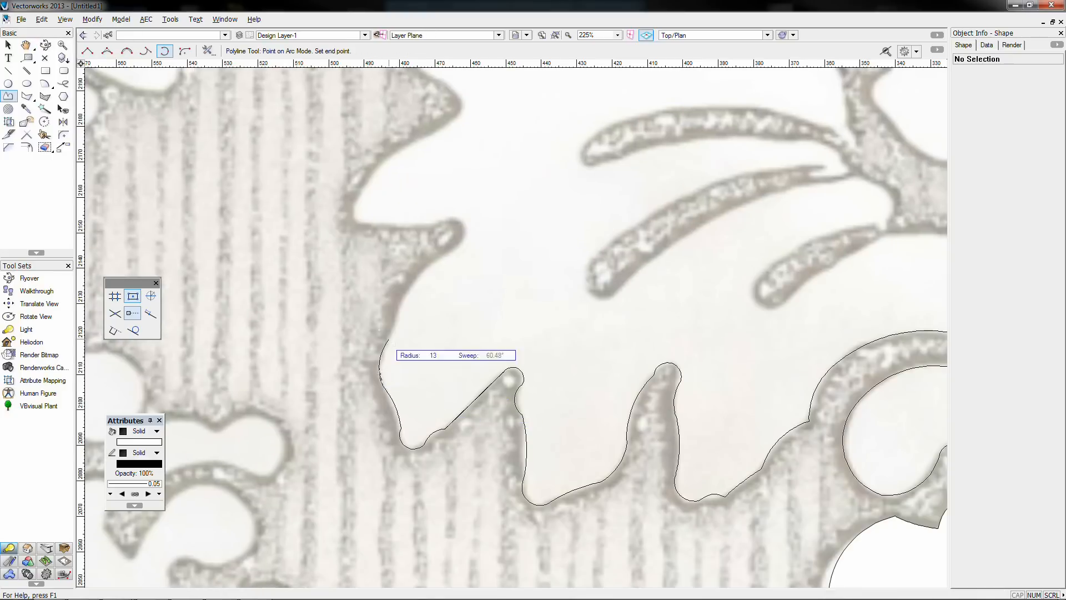
pyautogui.click(461, 244)
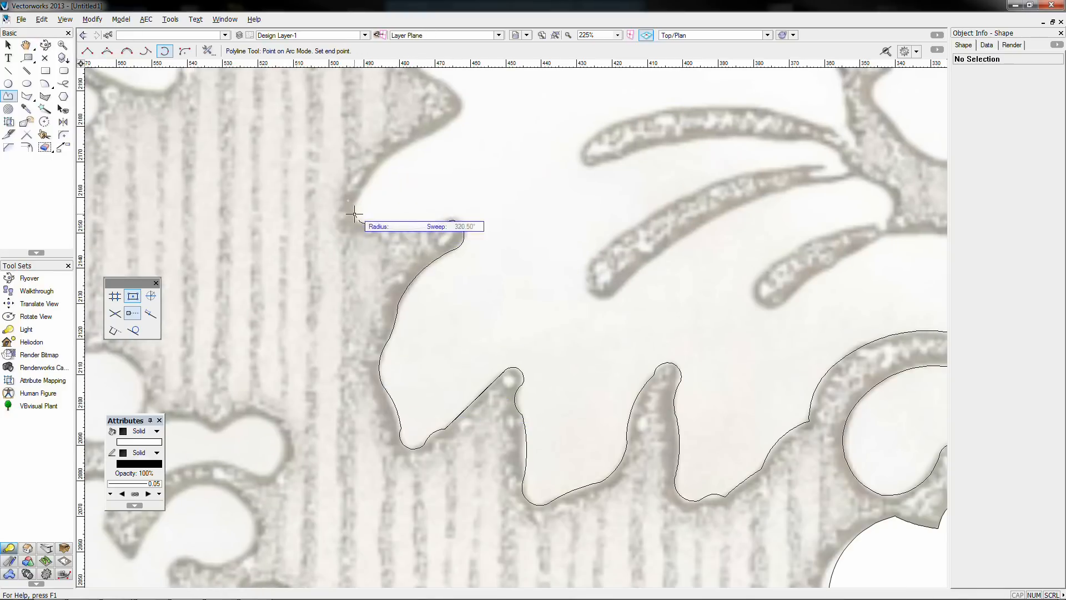
pyautogui.moveTo(375, 172); pyautogui.dragTo(431, 300, button='middle')
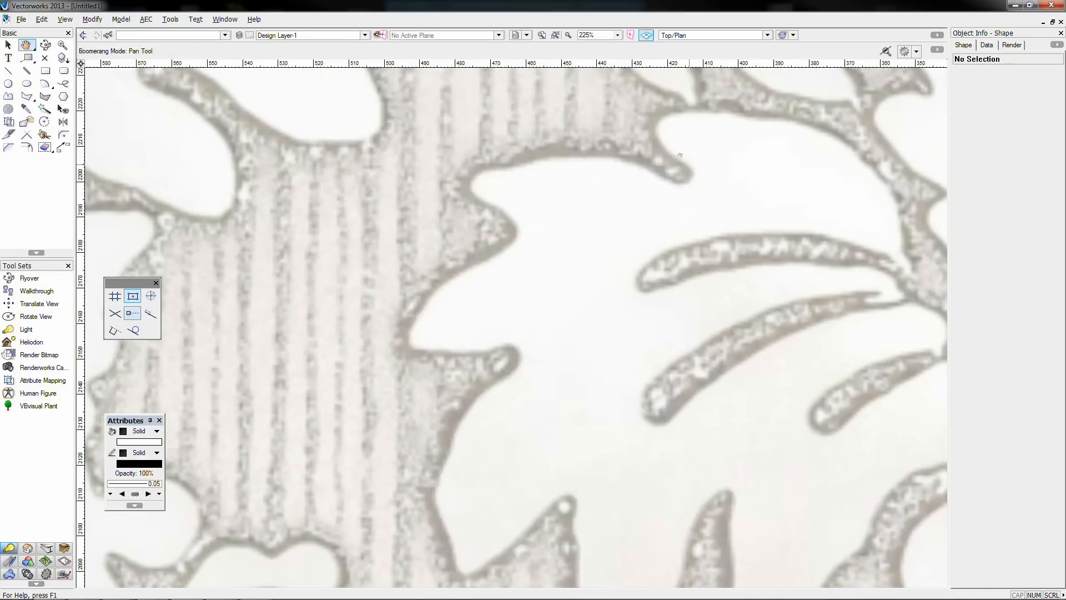
pyautogui.moveTo(672, 178); pyautogui.dragTo(538, 266, button='middle')
pyautogui.click(533, 239)
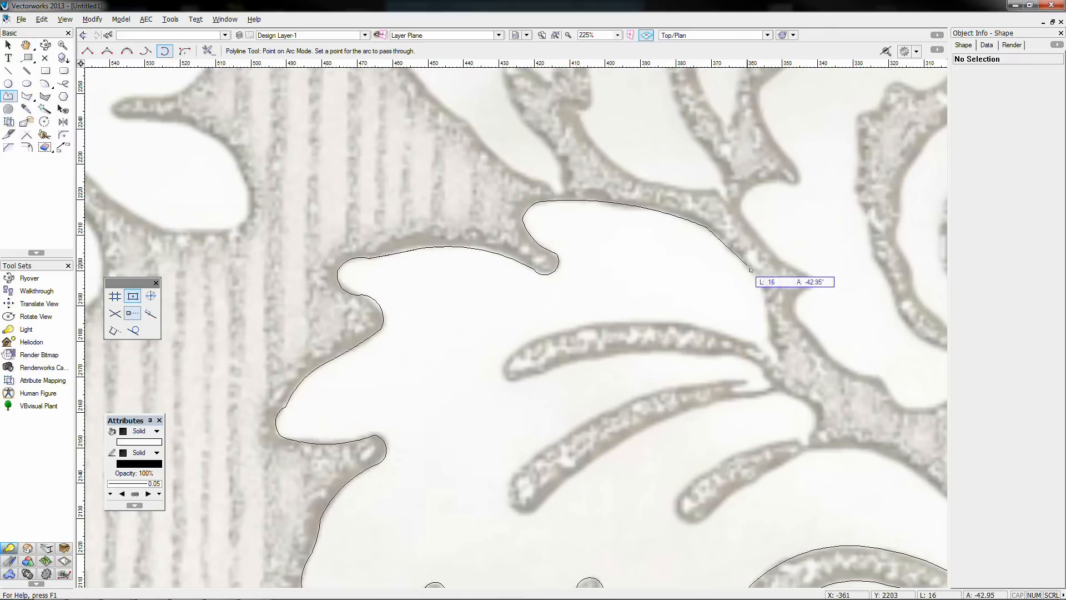
# Step: Continue the outline in and out around the three long veins inside the large leaf
pyautogui.click(751, 346)
pyautogui.click(509, 362)
pyautogui.click(753, 360)
pyautogui.click(714, 382)
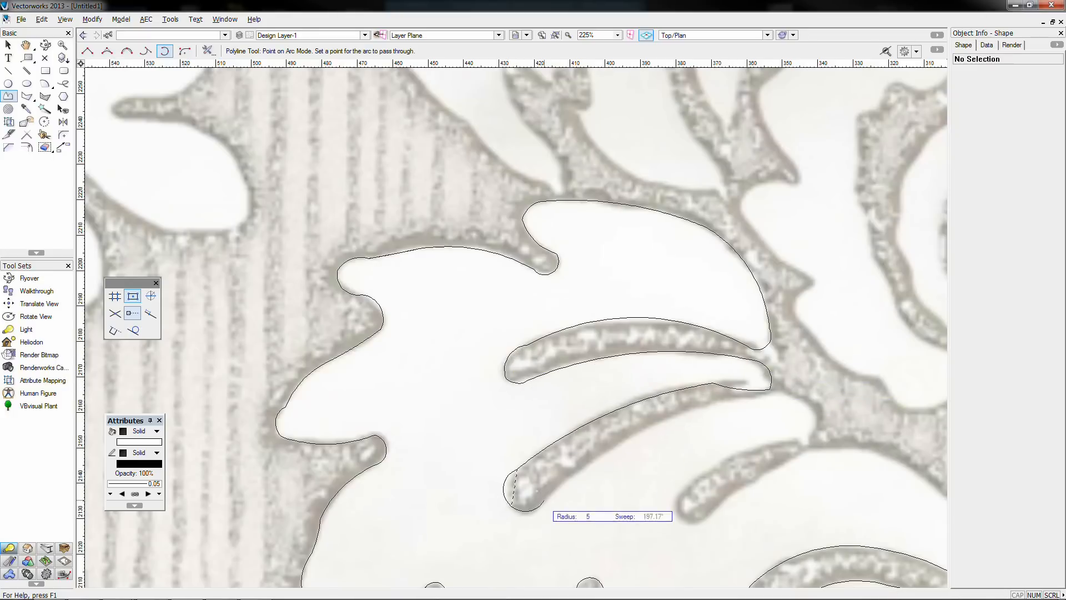
pyautogui.click(813, 418)
pyautogui.click(679, 491)
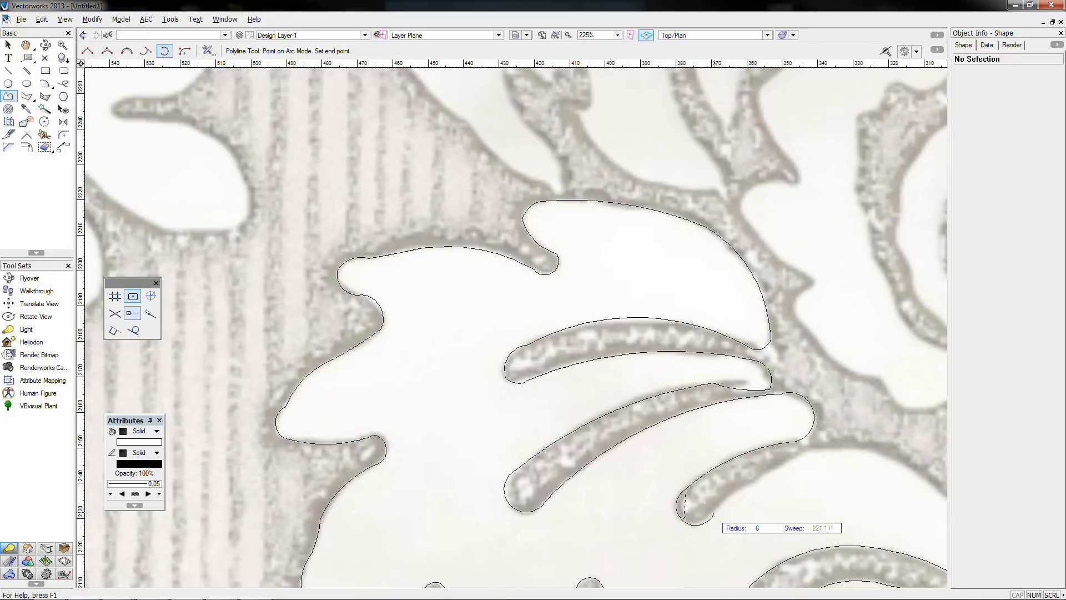
# Step: Trace the leaf's remaining upper edge down to the centre line and finish the outline at about 229 by 219 mm
pyautogui.moveTo(813, 450); pyautogui.dragTo(513, 333, button='middle')
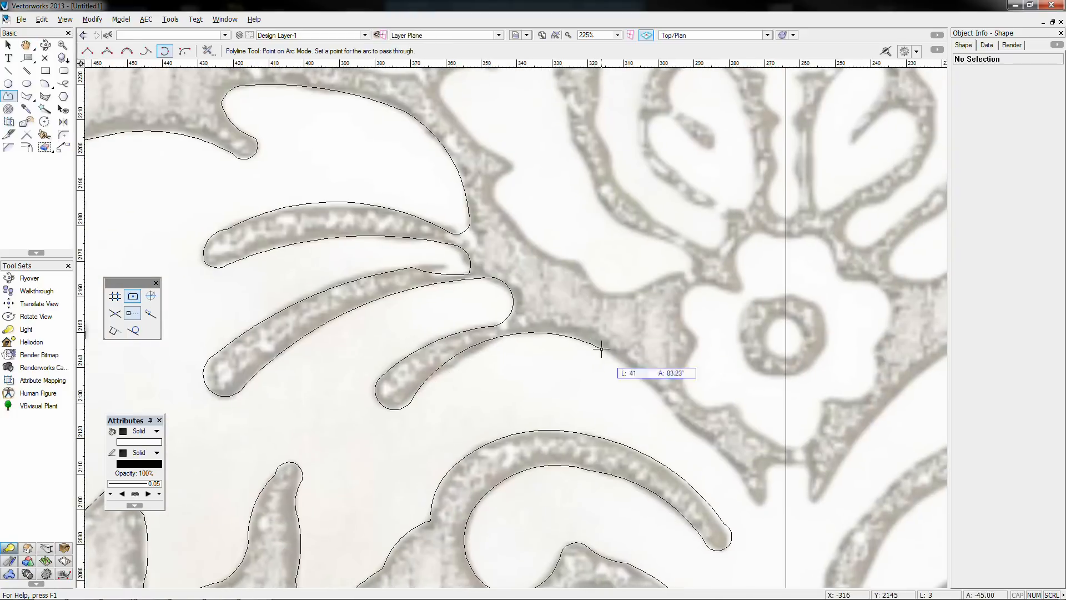
pyautogui.click(786, 464)
pyautogui.scroll(-3, 786, 465)
pyautogui.scroll(3, 669, 383)
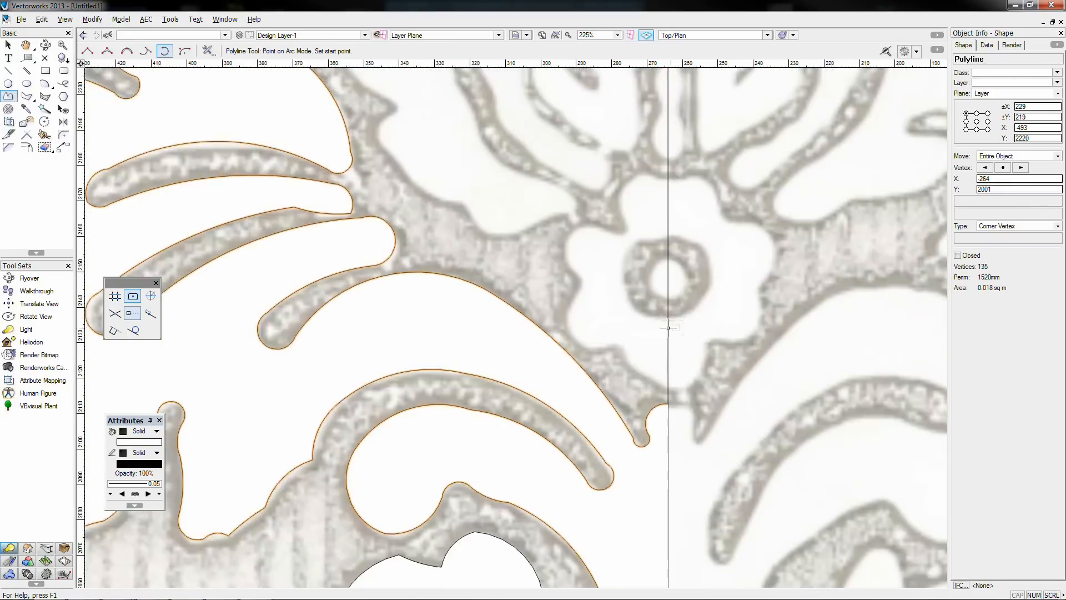
# Step: Trace the left half of the small round-petalled flower on the centre line with an arc polyline, about 30 by 60 mm
pyautogui.click(616, 342)
pyautogui.click(582, 285)
pyautogui.click(617, 235)
pyautogui.click(627, 221)
pyautogui.scroll(3, 631, 183)
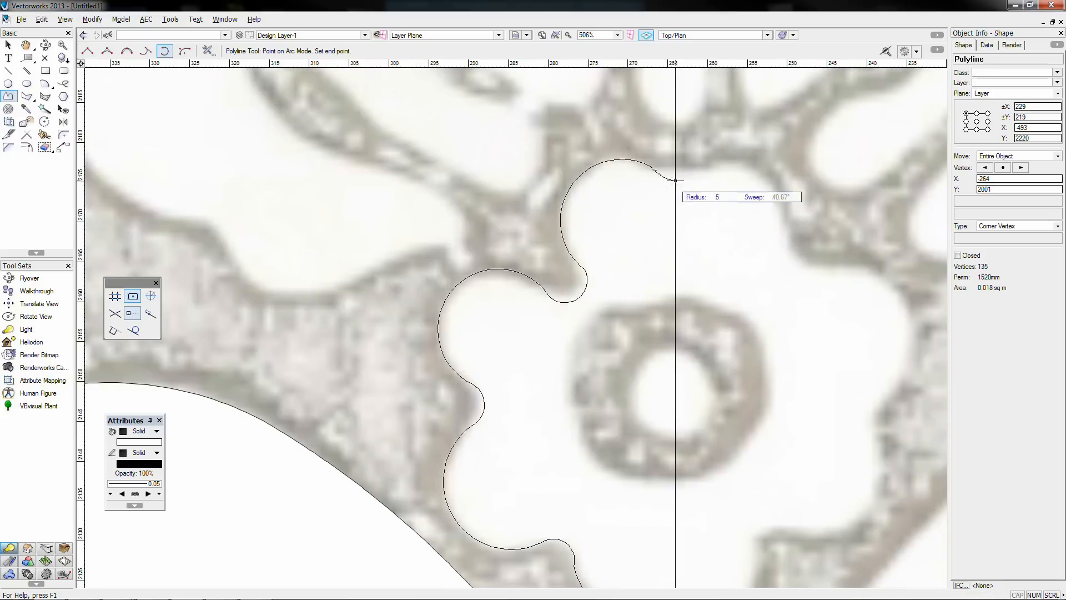
pyautogui.doubleClick(668, 183)
# Step: Trace the left half of the scalloped motif below the scroll ornament with an arc polyline, about 47 by 53 mm
pyautogui.scroll(-7, 668, 183)
pyautogui.scroll(7, 599, 469)
pyautogui.click(592, 443)
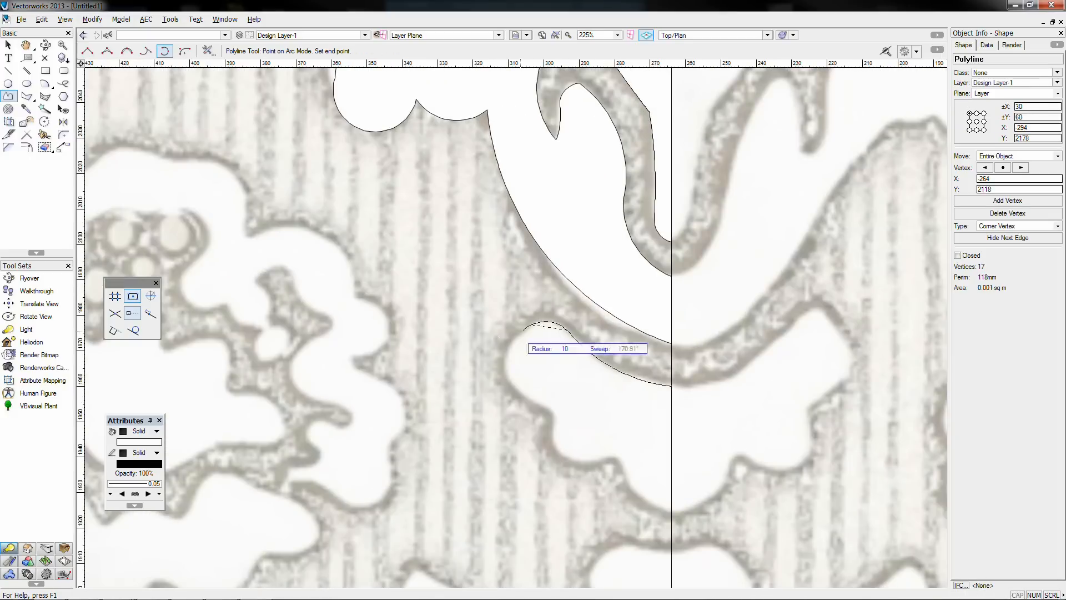
pyautogui.click(550, 416)
pyautogui.click(594, 458)
pyautogui.click(639, 496)
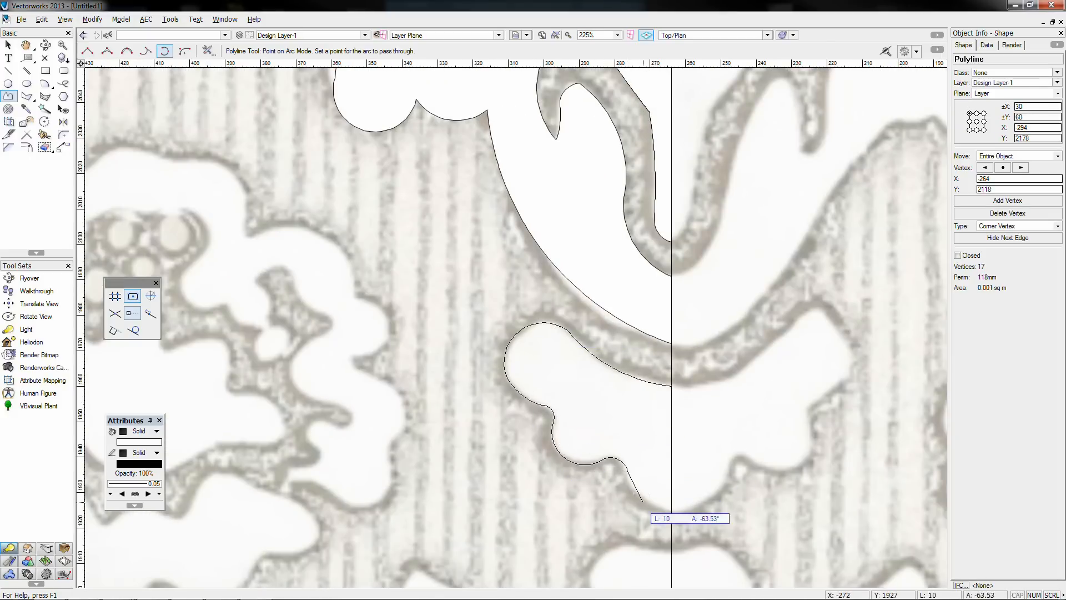
pyautogui.doubleClick(671, 510)
# Step: Switch the polyline to cubic vertices and trace the lower-left edge of the lobed leaf above the large leaf, starting near the flower
pyautogui.scroll(-4, 631, 473)
pyautogui.scroll(5, 638, 192)
pyautogui.press('u')
pyautogui.press('u')
pyautogui.press('u')
pyautogui.press('u')
pyautogui.click(526, 367)
pyautogui.click(358, 344)
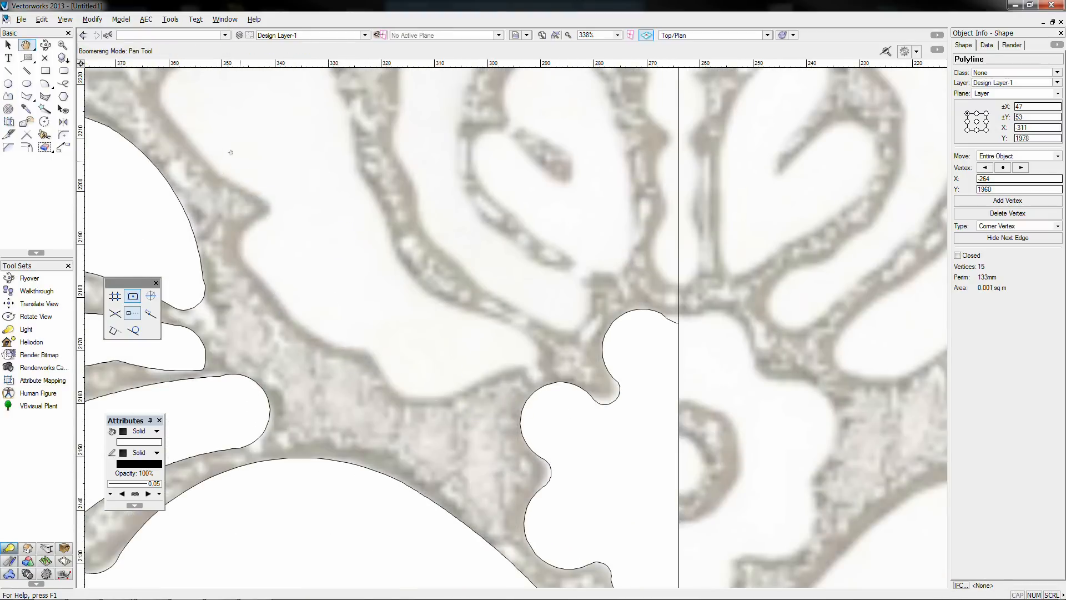
pyautogui.moveTo(230, 155); pyautogui.dragTo(419, 344, button='middle')
pyautogui.moveTo(380, 141); pyautogui.dragTo(347, 357, button='middle')
pyautogui.click(340, 335)
# Step: Continue the cubic polyline up and around the upper lobes of the lobed leaf
pyautogui.click(387, 286)
pyautogui.click(401, 249)
pyautogui.click(439, 248)
pyautogui.click(446, 200)
pyautogui.click(465, 179)
pyautogui.click(515, 187)
pyautogui.click(558, 151)
pyautogui.click(614, 184)
pyautogui.click(648, 245)
# Step: Continue the cubic polyline down the right edge of the lobed leaf and close it at its lower tip
pyautogui.click(588, 332)
pyautogui.click(550, 315)
pyautogui.click(519, 360)
pyautogui.click(491, 355)
pyautogui.moveTo(484, 487); pyautogui.dragTo(492, 254, button='middle')
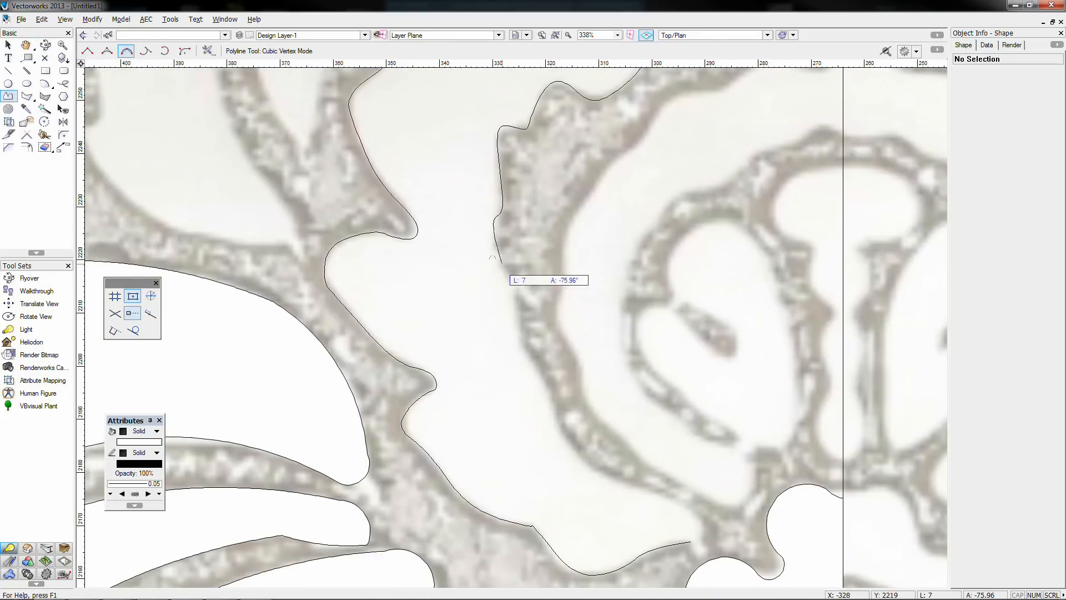
pyautogui.scroll(4, 691, 547)
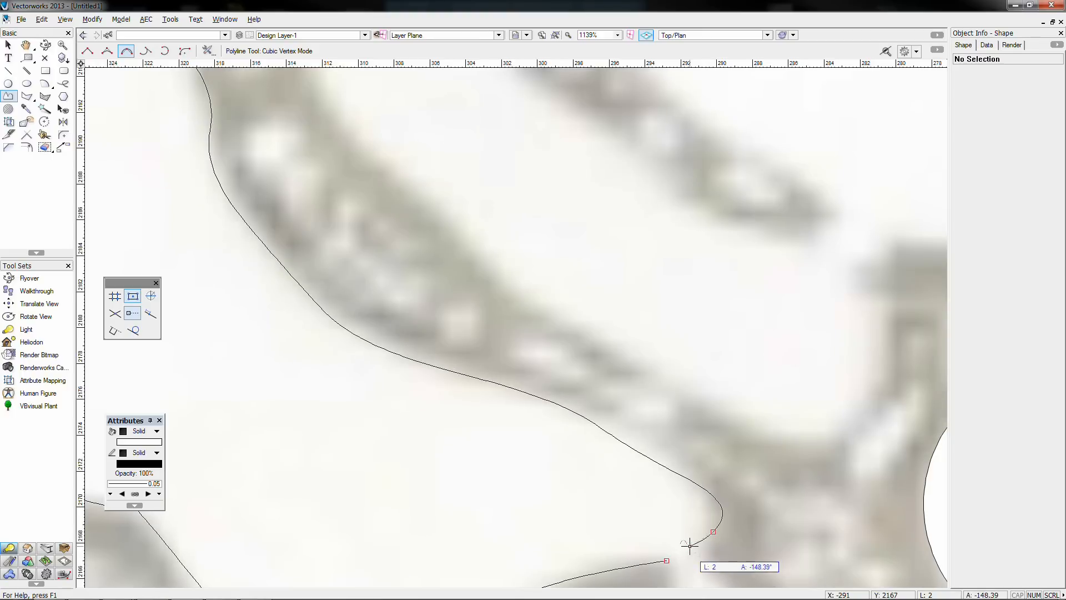
pyautogui.click(690, 541)
# Step: Start a cubic polyline at the centre line and trace the outer edge of the rose's inner petals down to the lower spiral tip
pyautogui.scroll(-8, 607, 333)
pyautogui.scroll(2, 718, 116)
pyautogui.click(629, 230)
pyautogui.click(605, 219)
pyautogui.click(590, 238)
pyautogui.click(555, 243)
pyautogui.click(523, 281)
pyautogui.click(478, 284)
pyautogui.click(438, 325)
pyautogui.click(468, 518)
pyautogui.click(511, 542)
pyautogui.scroll(3, 512, 541)
# Step: Continue the rose polyline around the spiral tip, along its inner side and around the short upper arm into the round petal
pyautogui.click(557, 509)
pyautogui.click(365, 366)
pyautogui.click(225, 145)
pyautogui.click(287, 71)
pyautogui.click(439, 204)
pyautogui.click(521, 251)
pyautogui.click(557, 179)
pyautogui.click(505, 114)
pyautogui.scroll(-2, 505, 115)
pyautogui.moveTo(505, 114); pyautogui.dragTo(501, 279, button='middle')
pyautogui.click(452, 257)
pyautogui.click(420, 233)
pyautogui.click(419, 185)
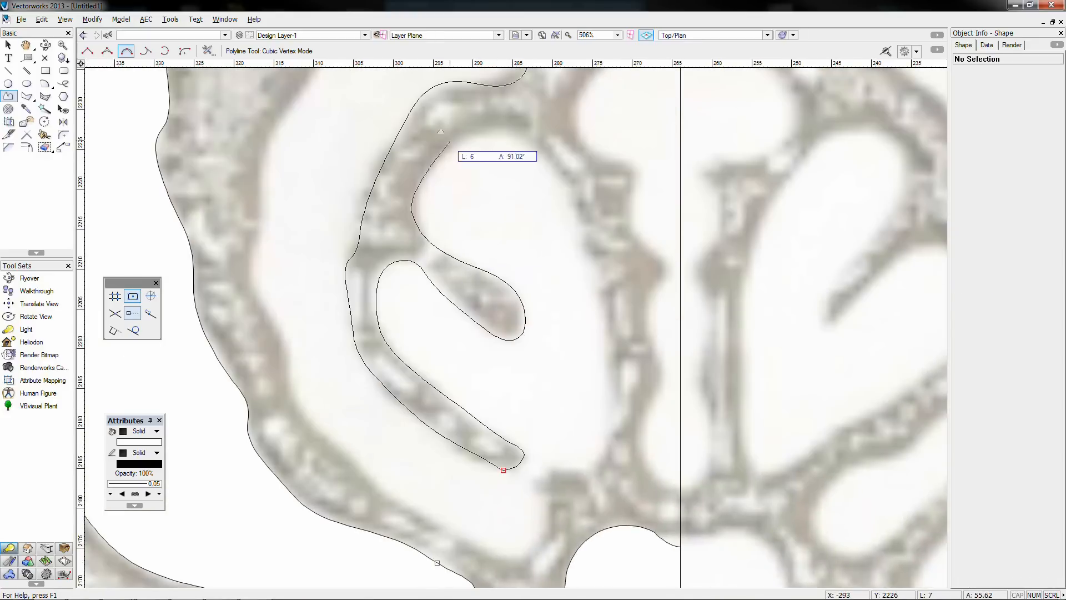
# Step: Continue the polyline around the round petal and the rose's large outer petal, finishing at the centre line
pyautogui.click(615, 469)
pyautogui.click(512, 563)
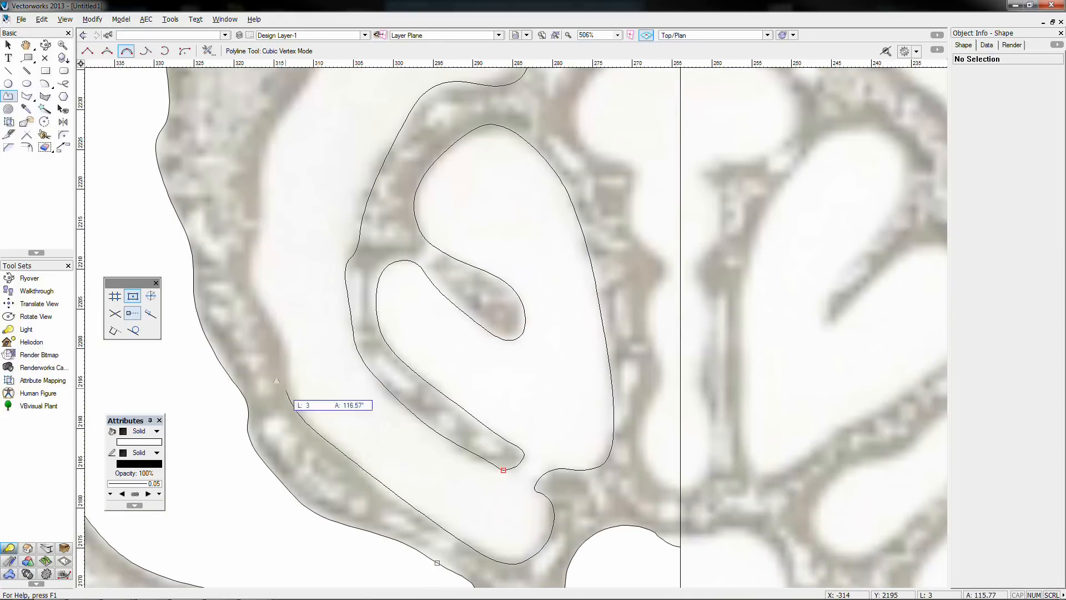
pyautogui.click(257, 179)
pyautogui.click(280, 116)
pyautogui.moveTo(280, 116); pyautogui.dragTo(299, 303, button='middle')
pyautogui.click(357, 232)
pyautogui.click(384, 210)
pyautogui.click(665, 92)
pyautogui.doubleClick(698, 82)
# Step: Trace the left half of the narrow stamen inside the rose with a cubic polyline starting and ending on the centre line
pyautogui.scroll(-3, 705, 142)
pyautogui.scroll(3, 700, 179)
pyautogui.click(717, 151)
pyautogui.click(668, 159)
pyautogui.click(624, 192)
pyautogui.click(697, 470)
pyautogui.click(687, 502)
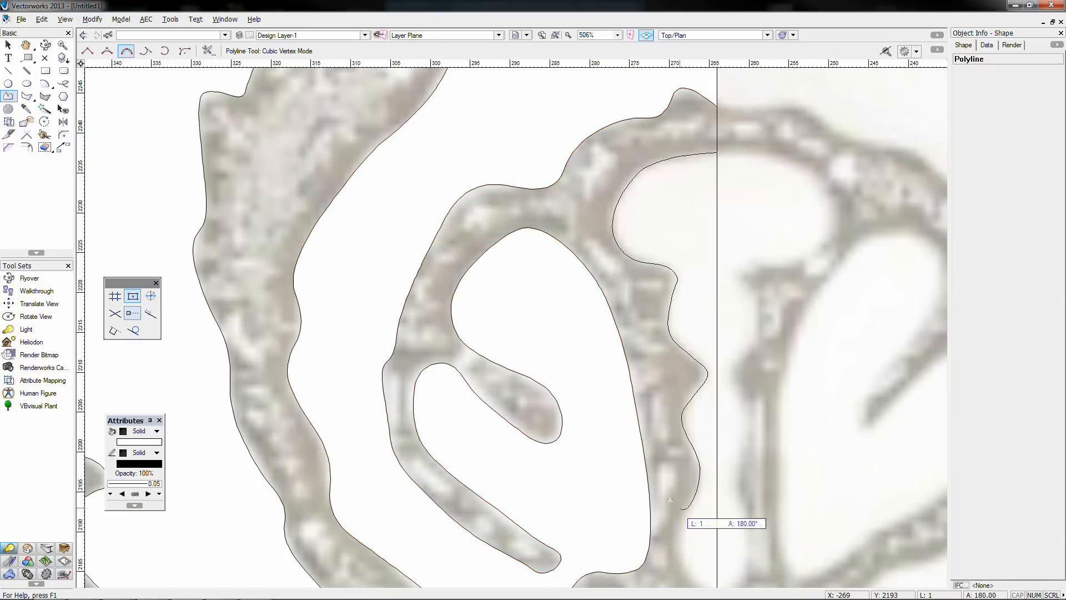
pyautogui.moveTo(686, 502); pyautogui.dragTo(639, 260, button='middle')
pyautogui.click(642, 339)
pyautogui.doubleClick(669, 348)
# Step: Trace the left half of the wide petal directly above the rose with a cubic polyline ending on the centre line
pyautogui.scroll(-4, 665, 314)
pyautogui.scroll(2, 675, 83)
pyautogui.click(646, 227)
pyautogui.click(561, 255)
pyautogui.click(548, 288)
pyautogui.click(578, 323)
pyautogui.click(605, 316)
pyautogui.doubleClick(646, 339)
# Step: Trace the left half of the rounded bud above the wide petal with a cubic polyline, about 17 by 34 mm
pyautogui.click(646, 199)
pyautogui.click(591, 134)
pyautogui.click(603, 111)
pyautogui.doubleClick(646, 79)
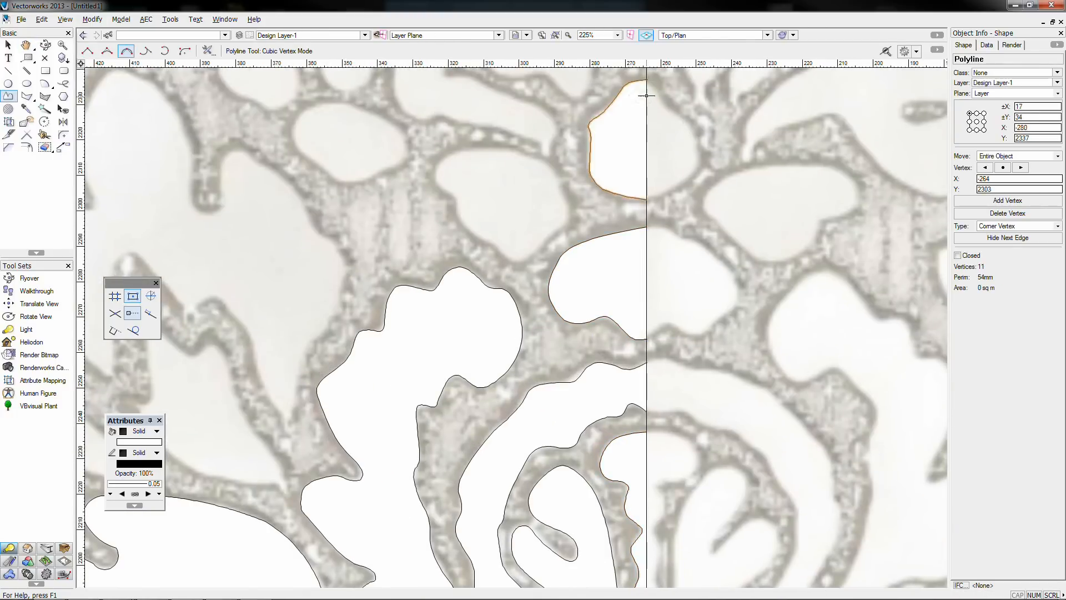
# Step: Trace the left half of the slim motif above the bud with a cubic polyline, about 9 by 32 mm
pyautogui.moveTo(646, 62); pyautogui.dragTo(667, 256, button='middle')
pyautogui.click(643, 153)
pyautogui.click(653, 144)
pyautogui.doubleClick(666, 142)
# Step: Trace the left half of the topmost flower on the centre line with a cubic polyline, about 36 by 75 mm
pyautogui.moveTo(667, 142); pyautogui.dragTo(617, 413, button='middle')
pyautogui.click(617, 145)
pyautogui.click(607, 146)
pyautogui.click(590, 136)
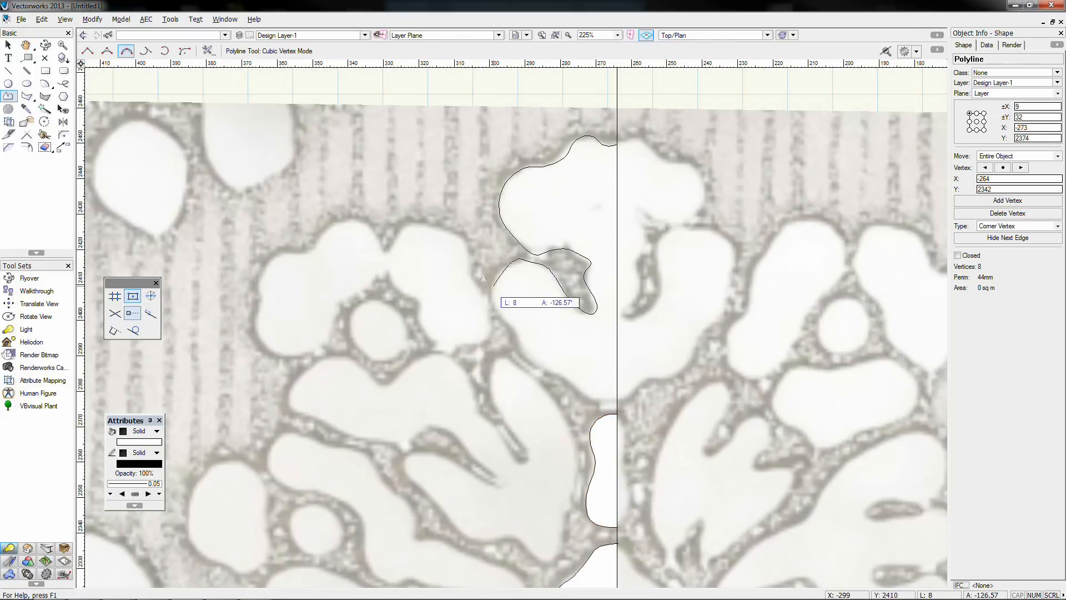
pyautogui.doubleClick(617, 394)
# Step: Trace the notched petal left of the bud as a closed cubic polyline
pyautogui.moveTo(617, 394); pyautogui.dragTo(675, 15, button='middle')
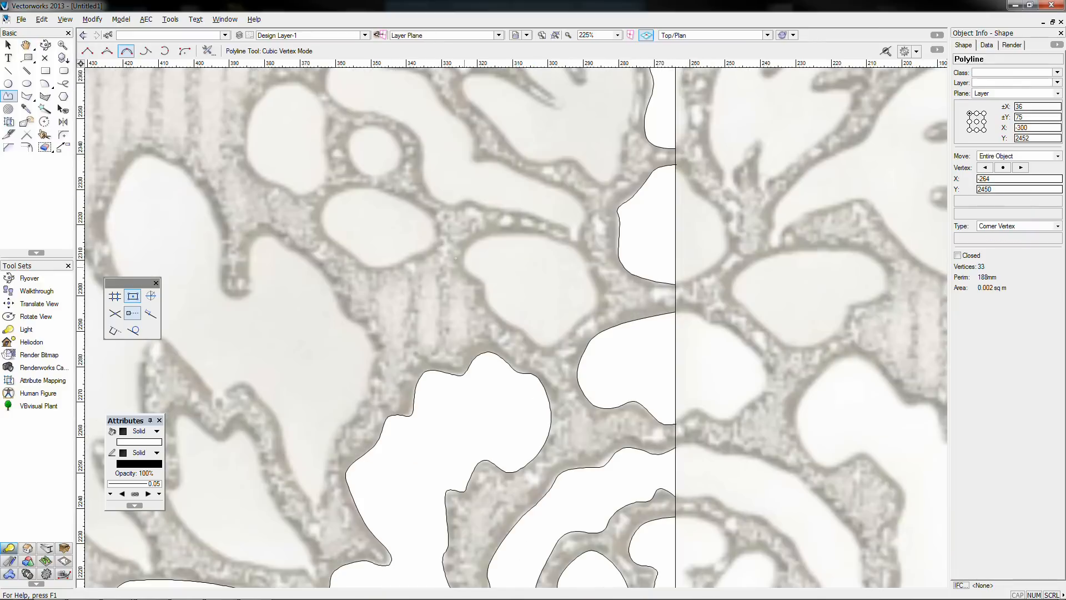
pyautogui.click(479, 239)
pyautogui.click(521, 232)
pyautogui.click(566, 242)
pyautogui.click(587, 276)
pyautogui.click(600, 297)
pyautogui.click(505, 322)
pyautogui.click(486, 307)
pyautogui.click(485, 286)
# Step: Trace the oval petal further left and the small round spot above it, about 15 by 13 mm, as closed cubic polylines
pyautogui.click(408, 203)
pyautogui.click(439, 228)
pyautogui.click(386, 271)
pyautogui.click(317, 219)
pyautogui.click(408, 203)
pyautogui.click(348, 160)
# Step: Start a cubic polyline on the long wavy petal beside the round spot and trace its lower edge around the pointed tip
pyautogui.moveTo(391, 111); pyautogui.dragTo(497, 210, button='middle')
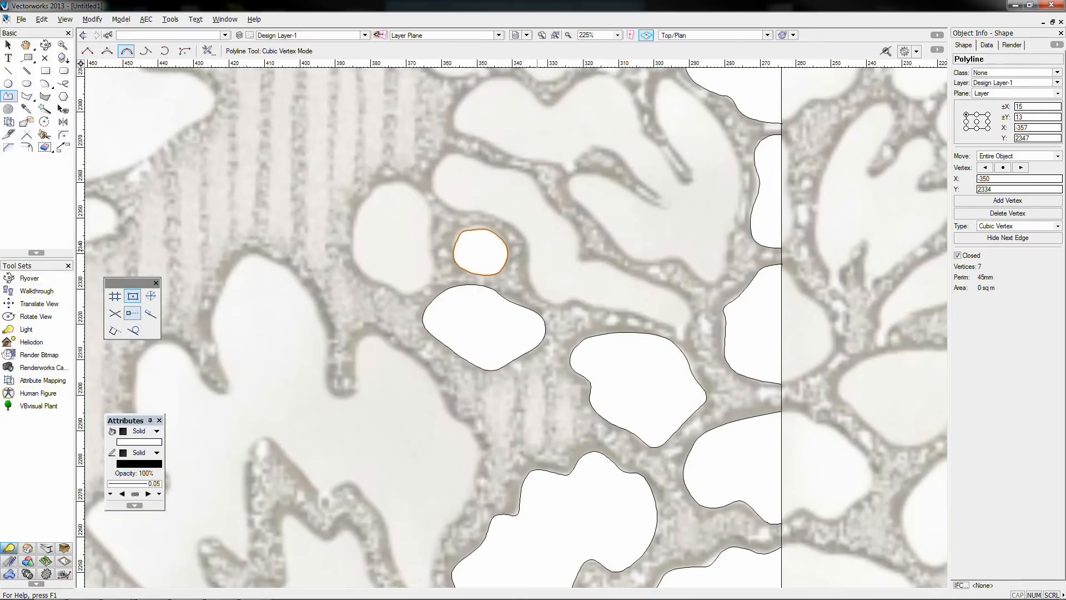
pyautogui.click(559, 305)
pyautogui.click(617, 312)
pyautogui.scroll(3, 683, 337)
pyautogui.click(666, 323)
pyautogui.click(676, 352)
pyautogui.click(691, 299)
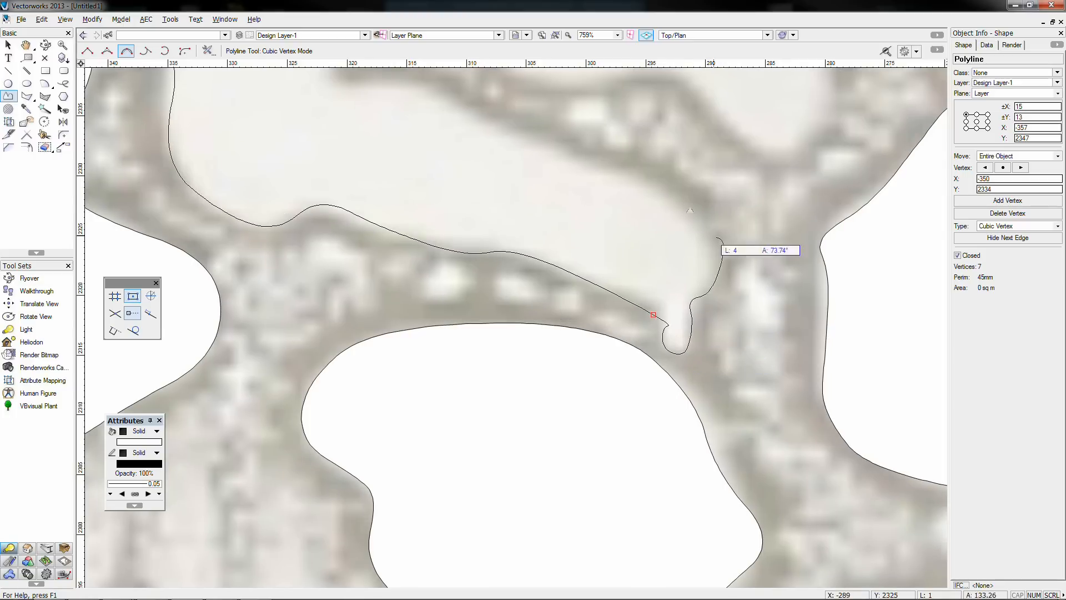
# Step: Continue the polyline back along the wavy petal's upper edge and around its rounded end, closing the shape
pyautogui.click(386, 76)
pyautogui.scroll(-2, 422, 95)
pyautogui.scroll(-3, 622, 169)
pyautogui.moveTo(553, 140); pyautogui.dragTo(570, 299, button='middle')
pyautogui.scroll(3, 569, 299)
pyautogui.click(563, 320)
pyautogui.click(564, 288)
pyautogui.click(508, 200)
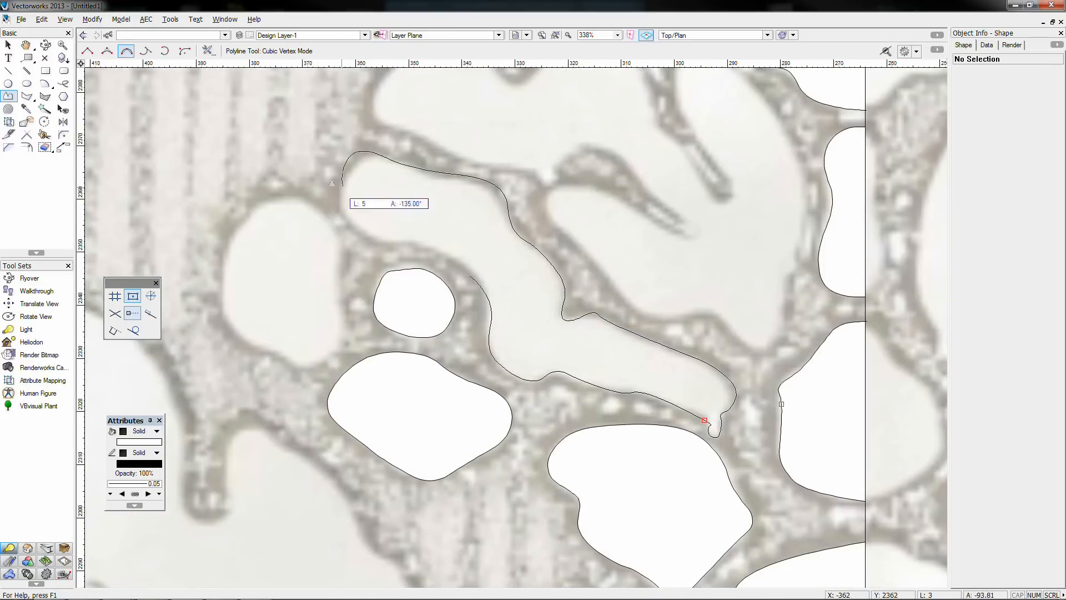
pyautogui.click(371, 243)
pyautogui.click(471, 276)
# Step: Trace the upright oval petal left of the round spot as a closed cubic polyline, about 24 by 31 mm
pyautogui.click(292, 199)
pyautogui.click(336, 236)
pyautogui.click(337, 307)
pyautogui.click(314, 364)
pyautogui.click(243, 336)
pyautogui.click(223, 283)
pyautogui.click(292, 198)
# Step: Start a cubic polyline at the bottom of the three-fingered leaf above the wavy petal and trace its right and upper fingers
pyautogui.moveTo(790, 337); pyautogui.dragTo(640, 456, button='middle')
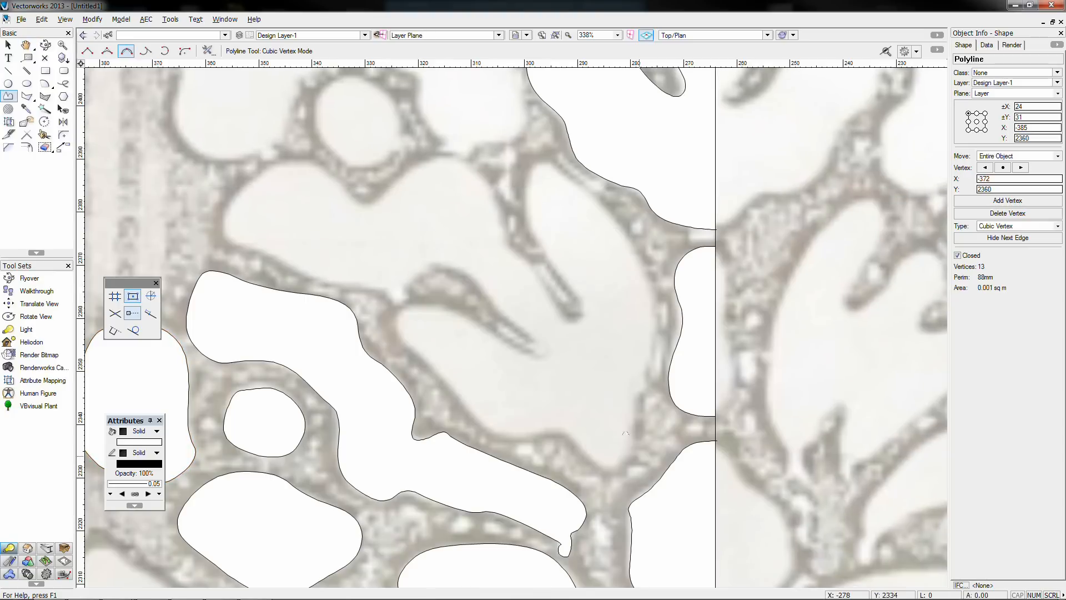
pyautogui.click(605, 207)
pyautogui.click(538, 162)
pyautogui.click(587, 311)
pyautogui.click(572, 324)
pyautogui.click(511, 253)
pyautogui.click(440, 156)
pyautogui.click(361, 202)
pyautogui.click(338, 182)
pyautogui.click(302, 154)
pyautogui.click(221, 228)
pyautogui.click(382, 298)
pyautogui.click(443, 261)
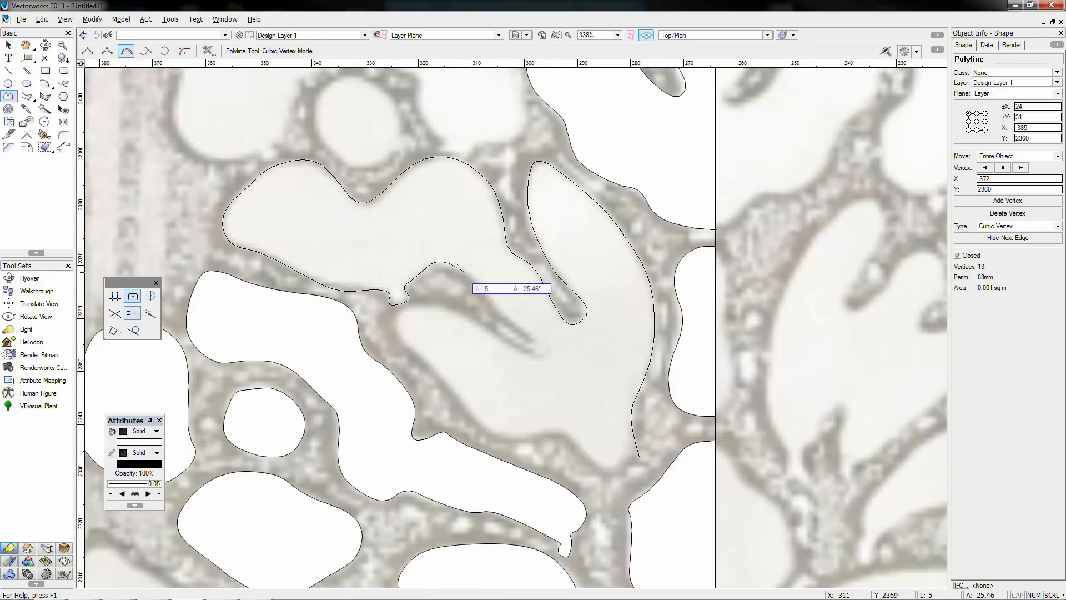
# Step: Trace the lower finger of the three-fingered leaf and close the polyline at its bottom tip, about 81 by 59 mm overall
pyautogui.click(470, 316)
pyautogui.scroll(2, 414, 308)
pyautogui.click(427, 301)
pyautogui.click(377, 345)
pyautogui.click(425, 412)
pyautogui.scroll(-2, 424, 412)
pyautogui.click(495, 491)
pyautogui.click(553, 490)
pyautogui.click(645, 514)
# Step: Start a cubic polyline on the right edge of the large pointed leaf and trace its right lobe up to the upper notch
pyautogui.scroll(-4, 567, 361)
pyautogui.scroll(2, 426, 504)
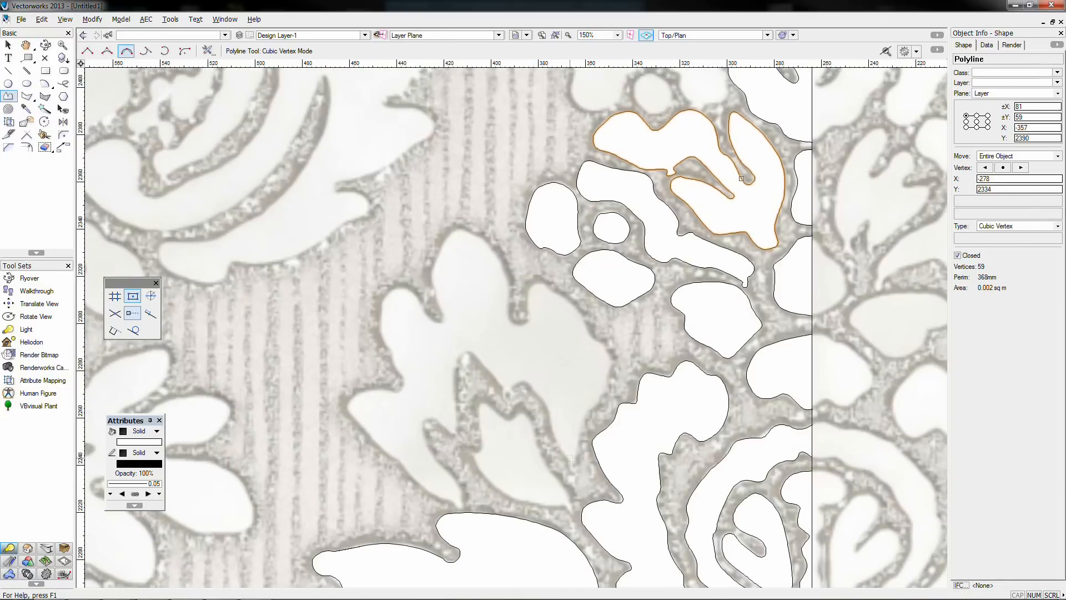
pyautogui.click(589, 414)
pyautogui.click(608, 371)
pyautogui.click(616, 362)
pyautogui.click(611, 343)
pyautogui.click(593, 339)
pyautogui.click(585, 318)
pyautogui.click(531, 286)
pyautogui.click(529, 326)
pyautogui.click(509, 319)
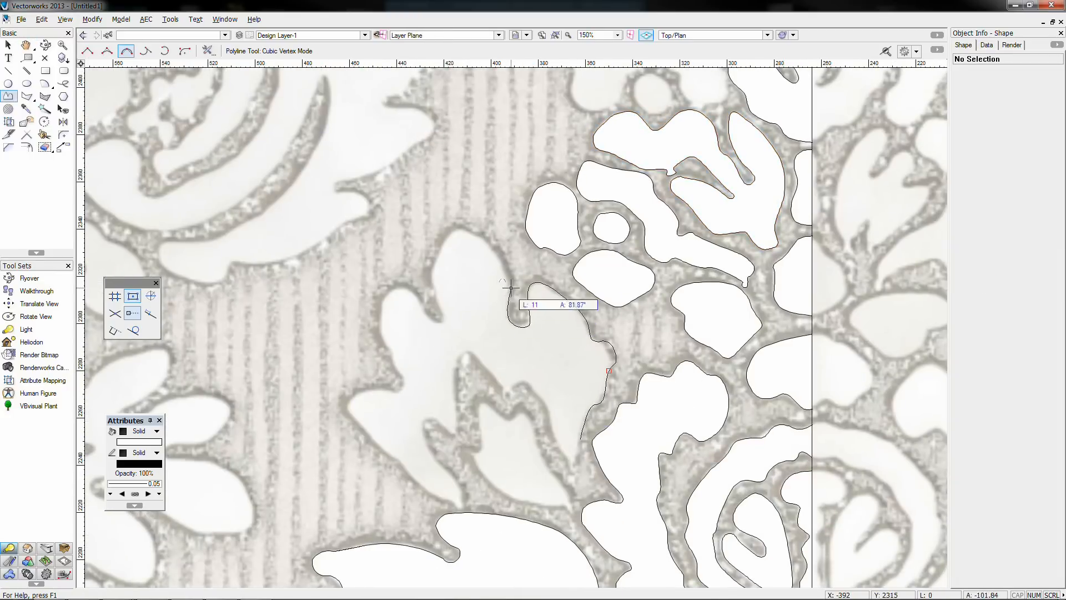
# Step: Continue the large leaf's polyline around its left tip and lower point and through the narrow notch beside it
pyautogui.click(370, 392)
pyautogui.click(347, 409)
pyautogui.scroll(3, 453, 506)
pyautogui.click(466, 503)
pyautogui.click(493, 505)
pyautogui.click(486, 467)
pyautogui.click(356, 250)
pyautogui.click(385, 206)
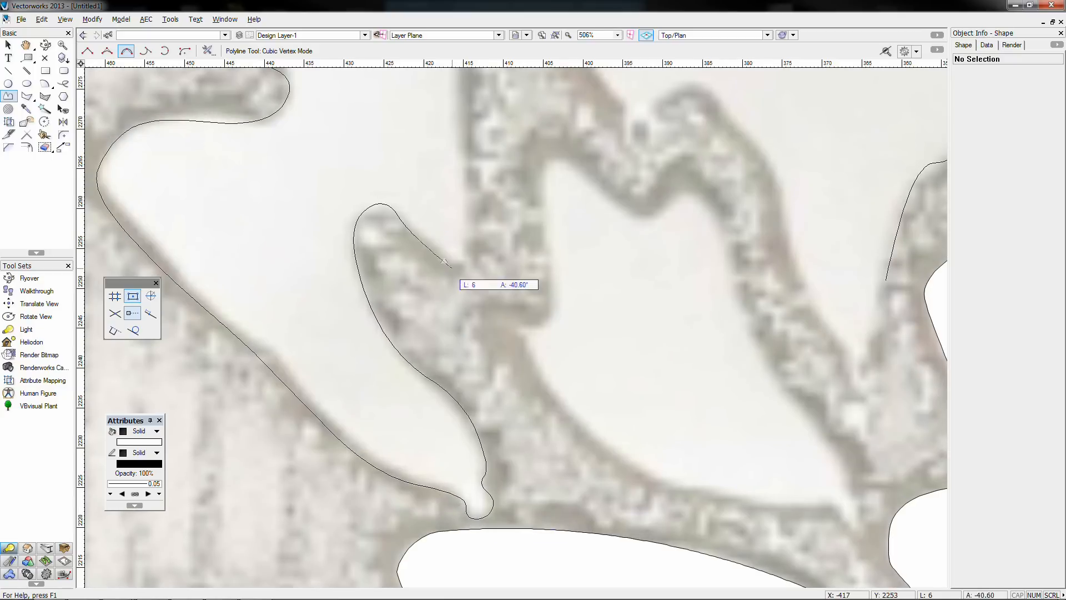
pyautogui.click(419, 240)
pyautogui.click(467, 271)
# Step: Trace the large leaf's jagged inner edge and close the polyline on its right side, about 114 by 119 mm overall
pyautogui.scroll(-3, 471, 251)
pyautogui.click(467, 206)
pyautogui.click(475, 174)
pyautogui.click(520, 210)
pyautogui.click(531, 202)
pyautogui.click(547, 207)
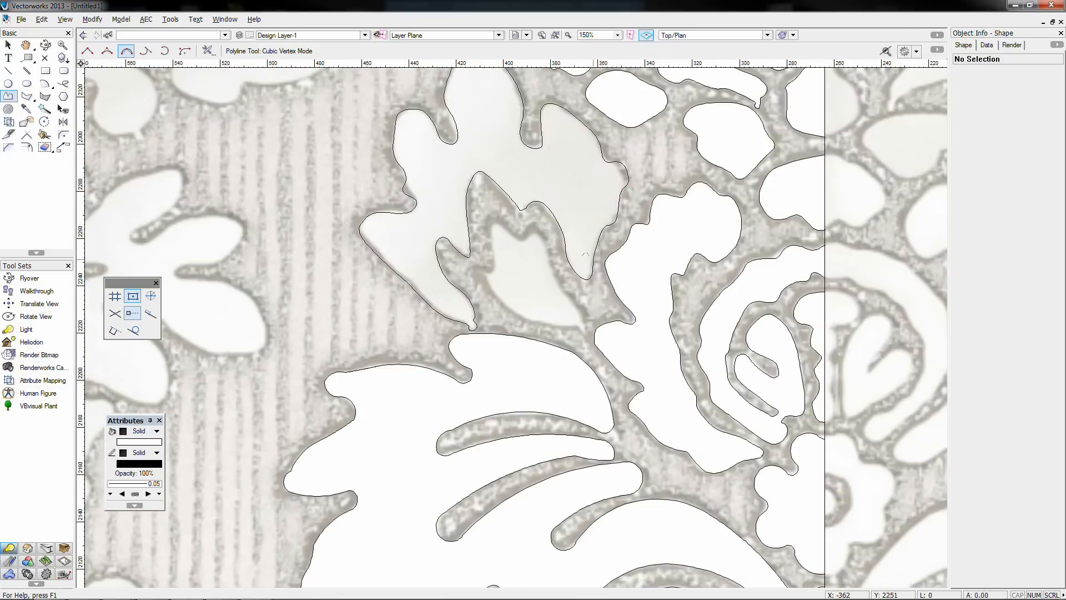
pyautogui.click(593, 260)
# Step: Trace the small pointed leaf nested under the large leaf as a closed cubic polyline
pyautogui.scroll(2, 628, 280)
pyautogui.click(528, 368)
pyautogui.click(487, 306)
pyautogui.click(459, 266)
pyautogui.click(443, 222)
pyautogui.click(416, 174)
pyautogui.click(399, 193)
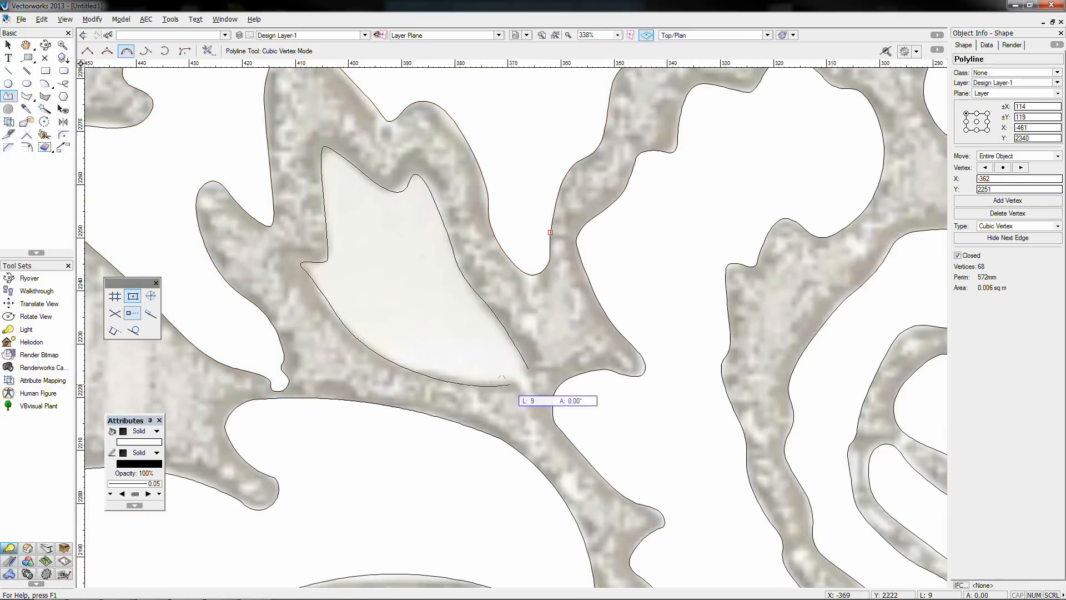
pyautogui.click(524, 384)
pyautogui.click(528, 369)
# Step: Trace the round spot above the wavy three-fingered leaf as a closed cubic polyline, about 17 by 18 mm
pyautogui.scroll(-5, 528, 368)
pyautogui.scroll(4, 562, 228)
pyautogui.click(527, 317)
pyautogui.click(508, 310)
pyautogui.click(492, 337)
pyautogui.click(508, 371)
# Step: Trace the cloud-shaped petal arching over the round spot as a closed cubic polyline, about 66 by 38 mm
pyautogui.scroll(2, 575, 353)
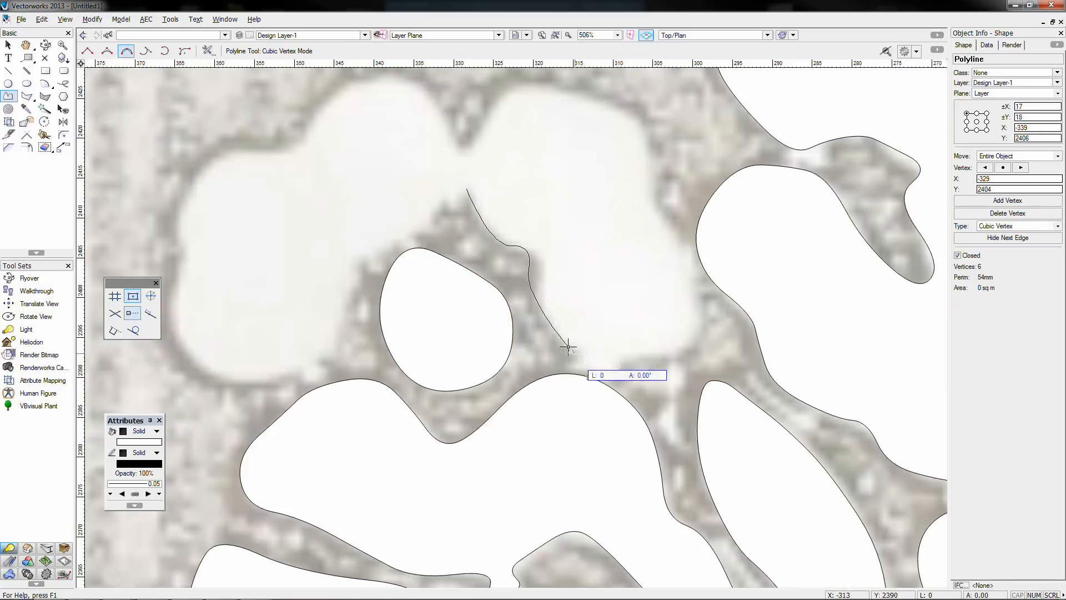
pyautogui.scroll(2, 583, 351)
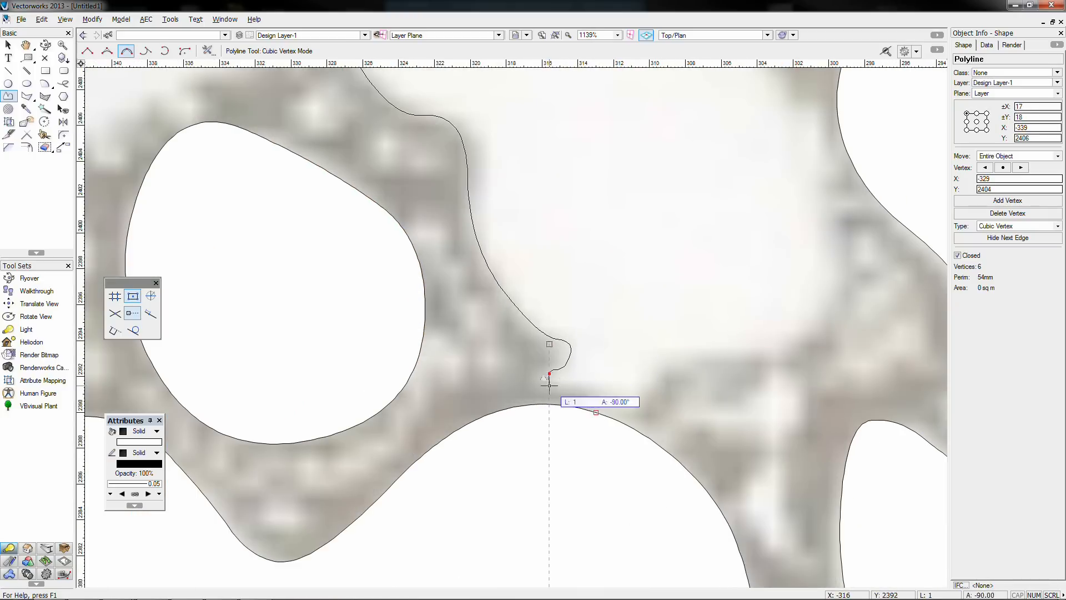
pyautogui.scroll(-3, 656, 417)
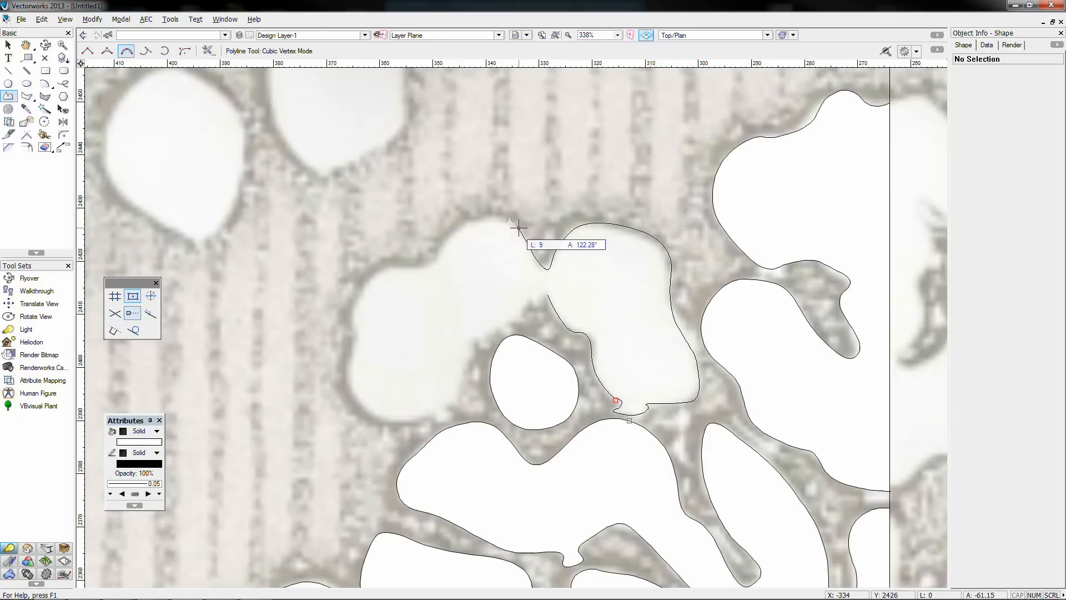
pyautogui.click(615, 400)
# Step: Trace the left half of the small two-lobed shape on the centre line as a polyline, about 24 by 25 mm
pyautogui.scroll(-6, 615, 400)
pyautogui.scroll(3, 536, 443)
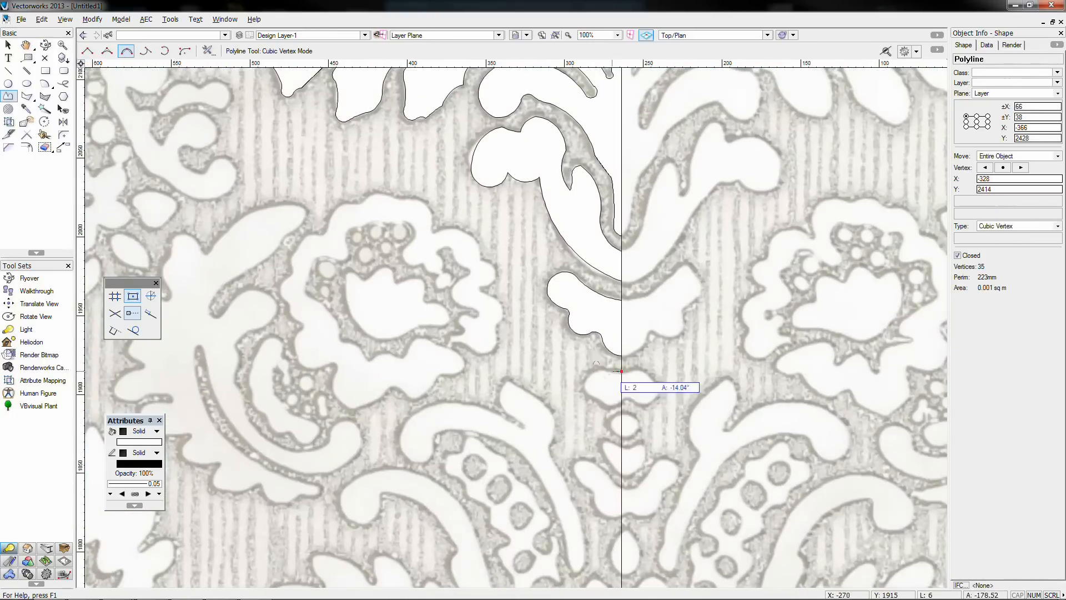
pyautogui.scroll(3, 618, 405)
pyautogui.click(576, 419)
pyautogui.doubleClick(622, 399)
pyautogui.click(622, 439)
pyautogui.click(576, 478)
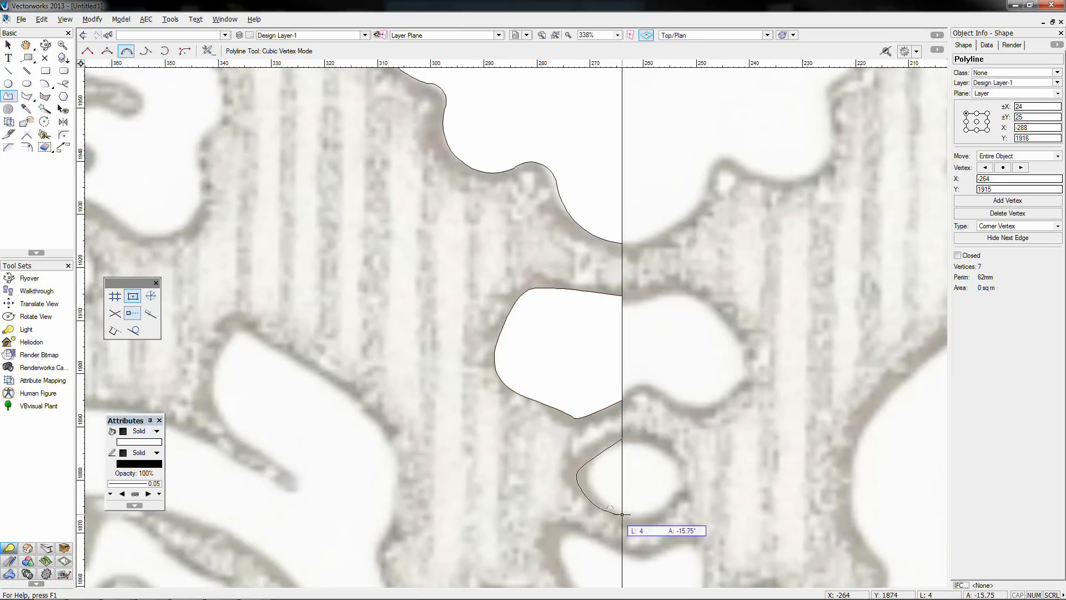
pyautogui.doubleClick(622, 522)
pyautogui.press('Delete')
# Step: Start a cubic polyline at the curled leaf's lower end and trace its right edge, upper lobe, slit and outer curl
pyautogui.scroll(-3, 640, 489)
pyautogui.click(521, 262)
pyautogui.click(471, 221)
pyautogui.click(465, 239)
pyautogui.scroll(4, 491, 265)
pyautogui.click(499, 298)
pyautogui.click(316, 199)
pyautogui.moveTo(161, 166); pyautogui.dragTo(518, 307, button='middle')
pyautogui.click(341, 321)
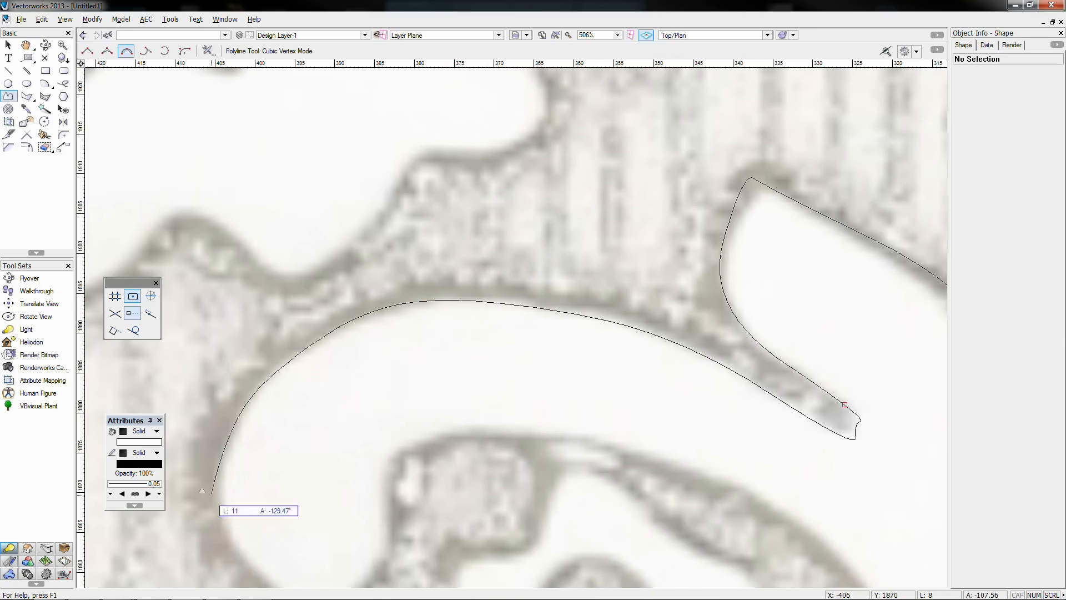
# Step: Continue around the curled end and down the inner edge, closing the leaf at its lower tip, about 118 by 122 mm overall
pyautogui.moveTo(229, 444); pyautogui.dragTo(211, 205, button='middle')
pyautogui.click(203, 299)
pyautogui.click(365, 236)
pyautogui.click(456, 185)
pyautogui.click(858, 370)
pyautogui.scroll(-3, 858, 371)
pyautogui.moveTo(858, 371); pyautogui.dragTo(608, 227, button='middle')
pyautogui.click(667, 368)
pyautogui.scroll(3, 667, 368)
pyautogui.click(695, 426)
pyautogui.click(741, 360)
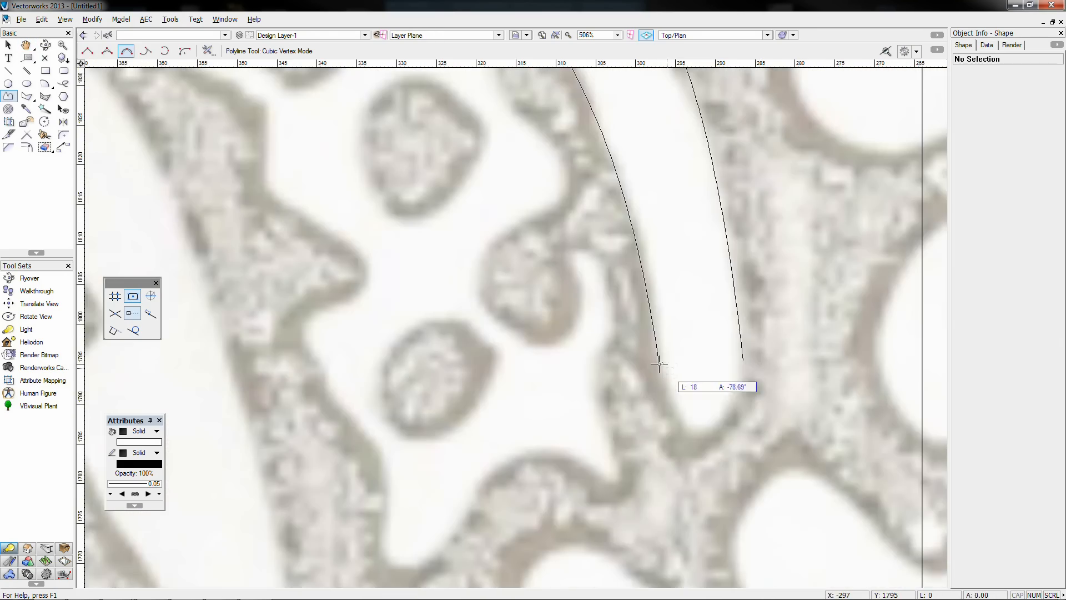
# Step: Start a cubic polyline at the top of the pod inside the curled leaf and trace its right edge and side notch
pyautogui.scroll(-4, 740, 359)
pyautogui.moveTo(740, 360); pyautogui.dragTo(675, 336, button='middle')
pyautogui.scroll(2, 578, 217)
pyautogui.click(526, 225)
pyautogui.click(620, 273)
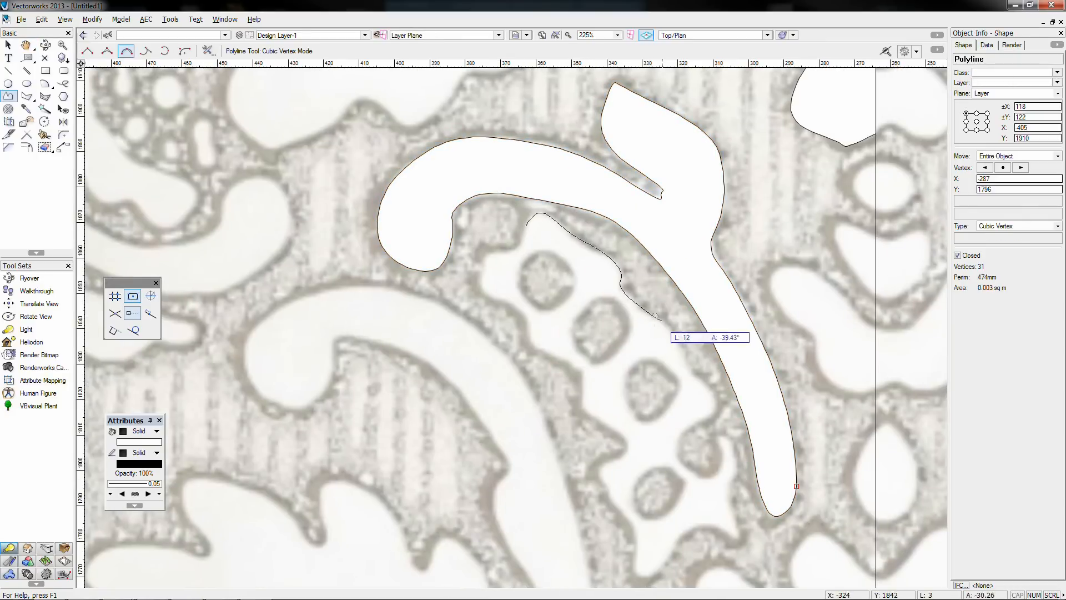
pyautogui.click(676, 444)
pyautogui.click(698, 477)
pyautogui.click(719, 438)
pyautogui.scroll(2, 717, 435)
pyautogui.click(771, 503)
pyautogui.moveTo(752, 573); pyautogui.dragTo(704, 257, button='middle')
# Step: Trace the pod's pointed bottom end and the lower part of its wavy left edge
pyautogui.click(732, 354)
pyautogui.click(662, 317)
pyautogui.click(496, 335)
pyautogui.click(448, 270)
pyautogui.click(479, 149)
pyautogui.moveTo(427, 88); pyautogui.dragTo(558, 303, button='middle')
pyautogui.click(514, 295)
pyautogui.moveTo(507, 278); pyautogui.dragTo(612, 453, button='middle')
# Step: Trace the pod's upper left edge and close the polyline at its top, about 74 by 103 mm overall
pyautogui.click(612, 384)
pyautogui.click(495, 301)
pyautogui.click(486, 247)
pyautogui.click(447, 214)
pyautogui.moveTo(385, 179); pyautogui.dragTo(490, 336, button='middle')
pyautogui.click(484, 300)
pyautogui.click(522, 258)
pyautogui.click(593, 198)
# Step: Set the pod outline's opacity to 44% so the template ovals can be traced through it
pyautogui.scroll(-3, 633, 270)
pyautogui.click(134, 473)
pyautogui.moveTo(551, 269); pyautogui.dragTo(523, 270)
pyautogui.click(532, 338)
# Step: Trace the uppermost oval inside the pod as a closed cubic polyline
pyautogui.moveTo(638, 283); pyautogui.dragTo(513, 283, button='middle')
pyautogui.click(501, 266)
pyautogui.scroll(2, 494, 286)
pyautogui.click(549, 309)
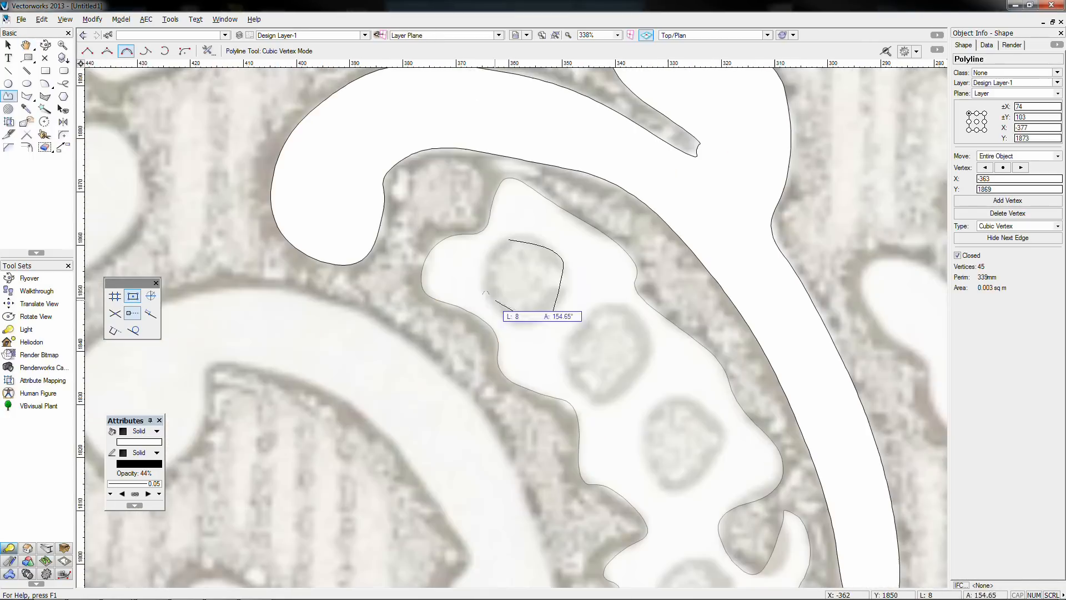
pyautogui.click(488, 276)
pyautogui.click(509, 239)
# Step: Trace the second and third ovals in the pod as closed cubic polylines, the second about 16 by 19 mm
pyautogui.doubleClick(581, 393)
pyautogui.click(648, 414)
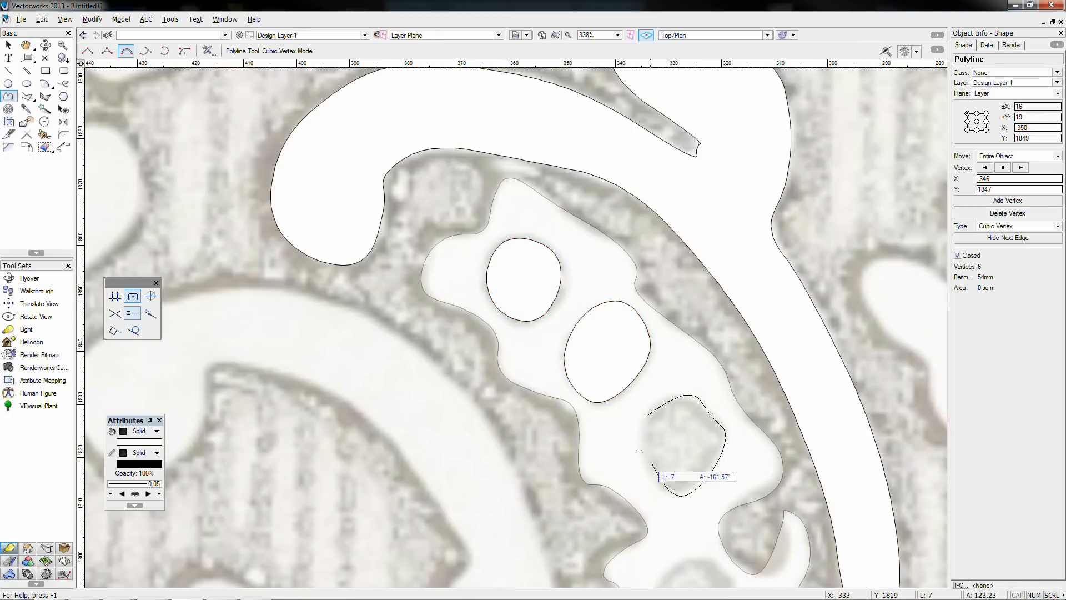
pyautogui.click(670, 491)
pyautogui.click(645, 455)
pyautogui.click(648, 415)
# Step: Trace the lowest oval in the pod as a closed cubic polyline, about 15 by 16 mm
pyautogui.moveTo(645, 468); pyautogui.dragTo(606, 338, button='middle')
pyautogui.click(649, 510)
pyautogui.click(617, 482)
pyautogui.click(624, 454)
# Step: Set the pod outline's opacity back to 100%
pyautogui.scroll(-2, 656, 449)
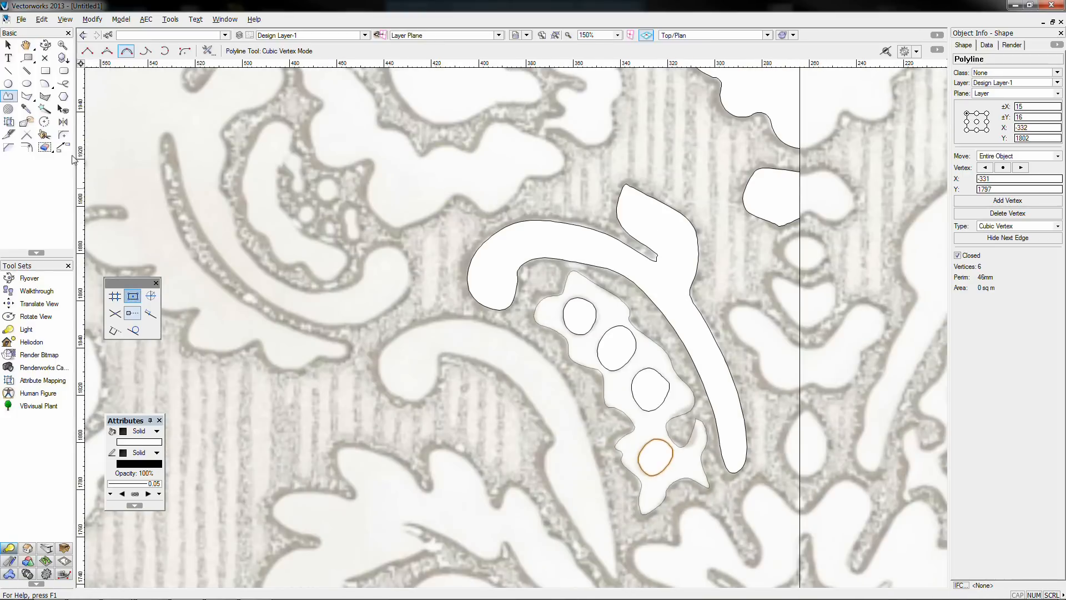
pyautogui.press('x')
pyautogui.rightClick(613, 405)
pyautogui.click(134, 473)
pyautogui.moveTo(521, 270); pyautogui.dragTo(551, 269)
pyautogui.click(531, 338)
# Step: Cut the four ovals out of the pod shape as holes and delete the oval polylines
pyautogui.keyDown('shift'); pyautogui.click(616, 348); pyautogui.keyUp('shift')
pyautogui.keyDown('shift'); pyautogui.click(651, 389); pyautogui.keyUp('shift')
pyautogui.keyDown('shift'); pyautogui.click(649, 462); pyautogui.keyUp('shift')
pyautogui.rightClick(641, 468)
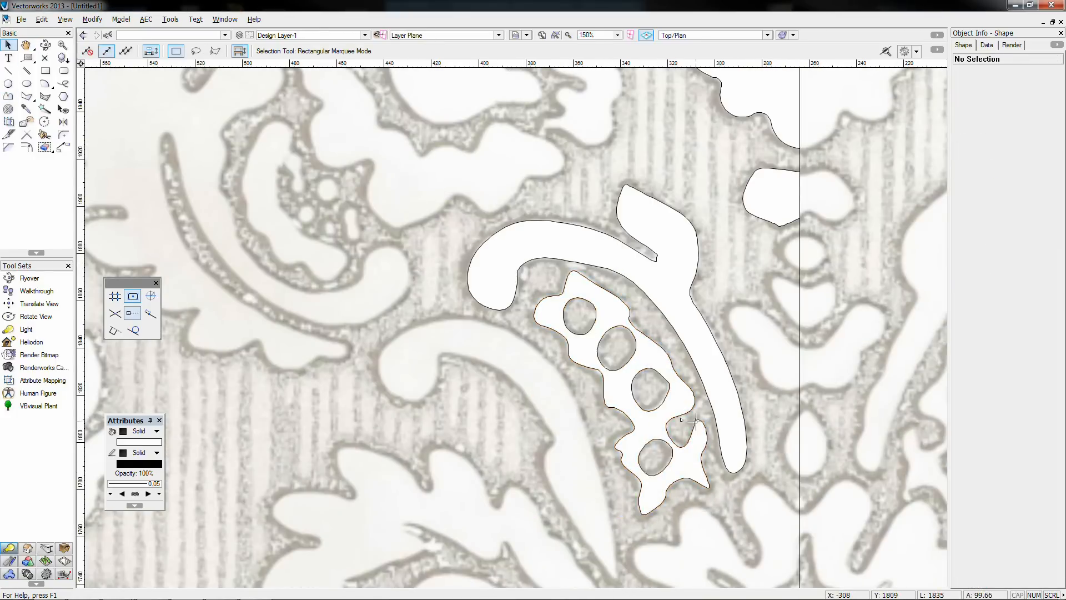
pyautogui.press('Delete')
# Step: Trace the left half of the lobed leaf below the pod as a cubic polyline starting and ending on the vertical centre line
pyautogui.scroll(-3, 616, 356)
pyautogui.scroll(3, 585, 319)
pyautogui.press('p')
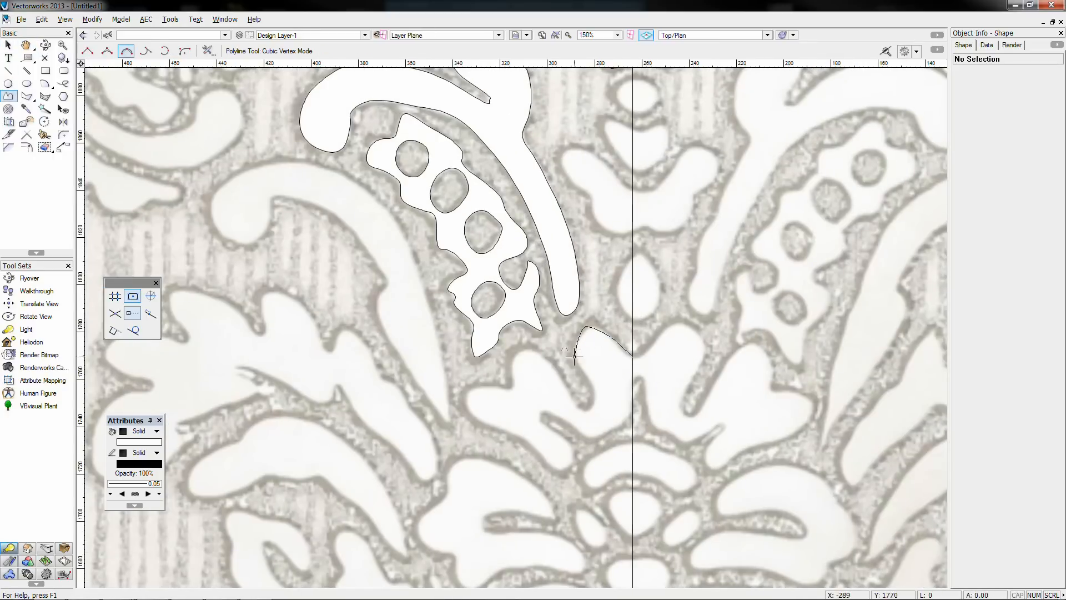
pyautogui.scroll(3, 608, 328)
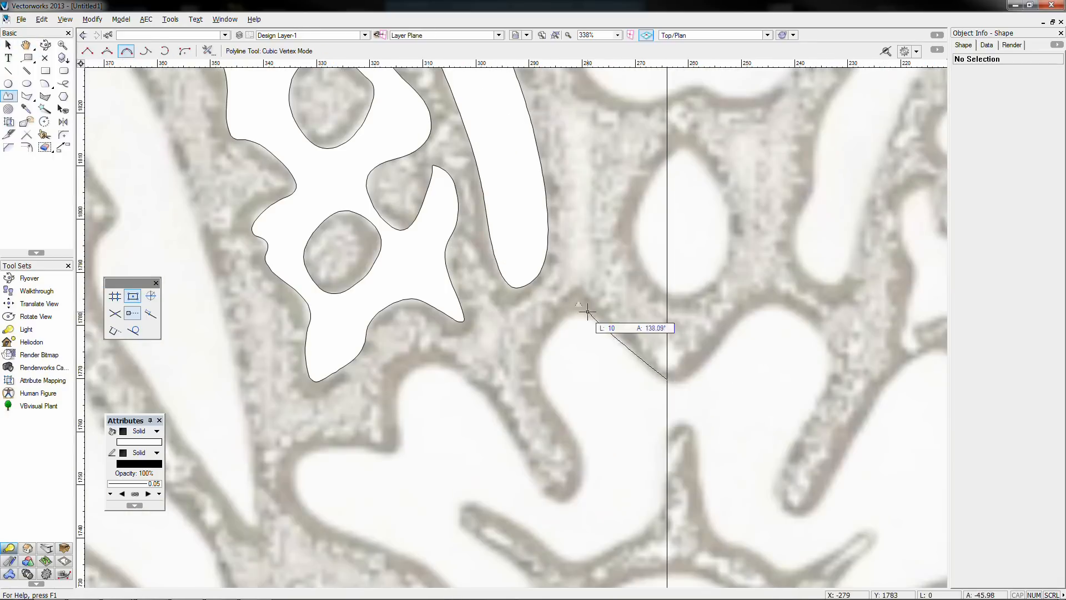
pyautogui.scroll(-3, 297, 442)
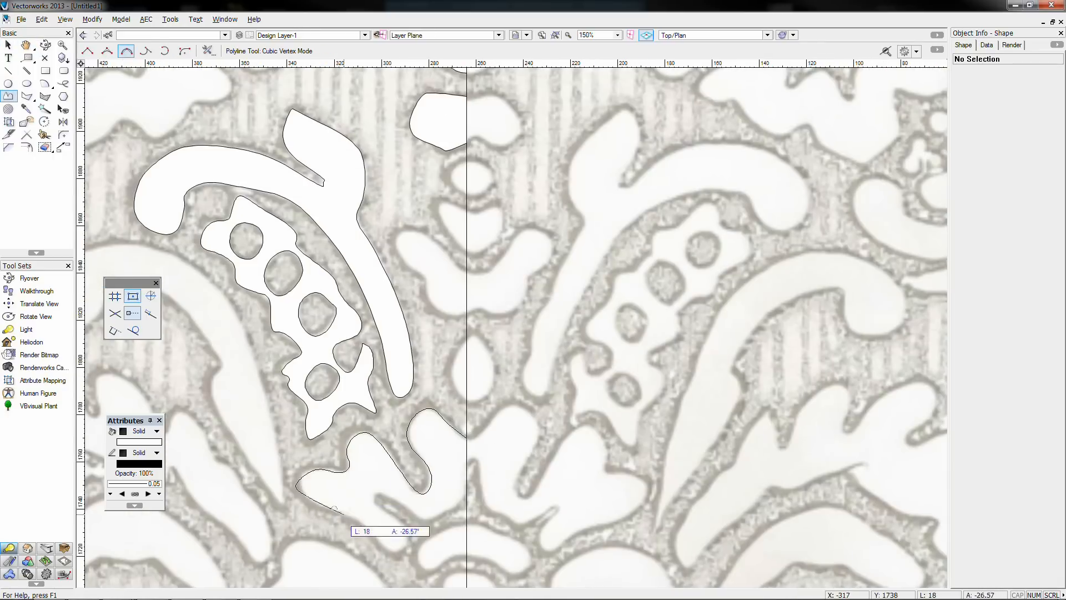
pyautogui.scroll(2, 375, 496)
pyautogui.click(438, 516)
pyautogui.scroll(-1, 469, 554)
pyautogui.doubleClick(542, 519)
# Step: Trace the next leaf down, including its narrow inner slot, as a closed cubic polyline
pyautogui.moveTo(541, 520); pyautogui.dragTo(521, 369, button='middle')
pyautogui.moveTo(386, 512); pyautogui.dragTo(518, 369, button='middle')
pyautogui.click(520, 343)
pyautogui.click(461, 308)
pyautogui.click(387, 461)
pyautogui.click(413, 492)
pyautogui.click(454, 464)
pyautogui.click(512, 454)
pyautogui.click(440, 406)
pyautogui.click(429, 390)
pyautogui.click(538, 391)
pyautogui.click(519, 343)
# Step: Trace the left half of the curved band beside that leaf as a cubic polyline against the centre line
pyautogui.click(655, 274)
pyautogui.click(602, 291)
pyautogui.click(579, 329)
pyautogui.click(632, 319)
pyautogui.click(654, 314)
pyautogui.click(655, 273)
# Step: Trace the left half of the central bud below the band and the small oval beside it as cubic polylines
pyautogui.click(655, 343)
pyautogui.click(620, 349)
pyautogui.click(655, 411)
pyautogui.click(616, 401)
pyautogui.click(594, 429)
pyautogui.click(615, 402)
# Step: Trace the left half of the lower central bud as a cubic polyline about 13 by 23 mm
pyautogui.click(642, 516)
pyautogui.click(655, 526)
pyautogui.click(654, 445)
# Step: Trace the left half of the lowest lobed leaf as a cubic polyline about 64 by 67 mm against the centre line
pyautogui.moveTo(583, 497); pyautogui.dragTo(573, 299, button='middle')
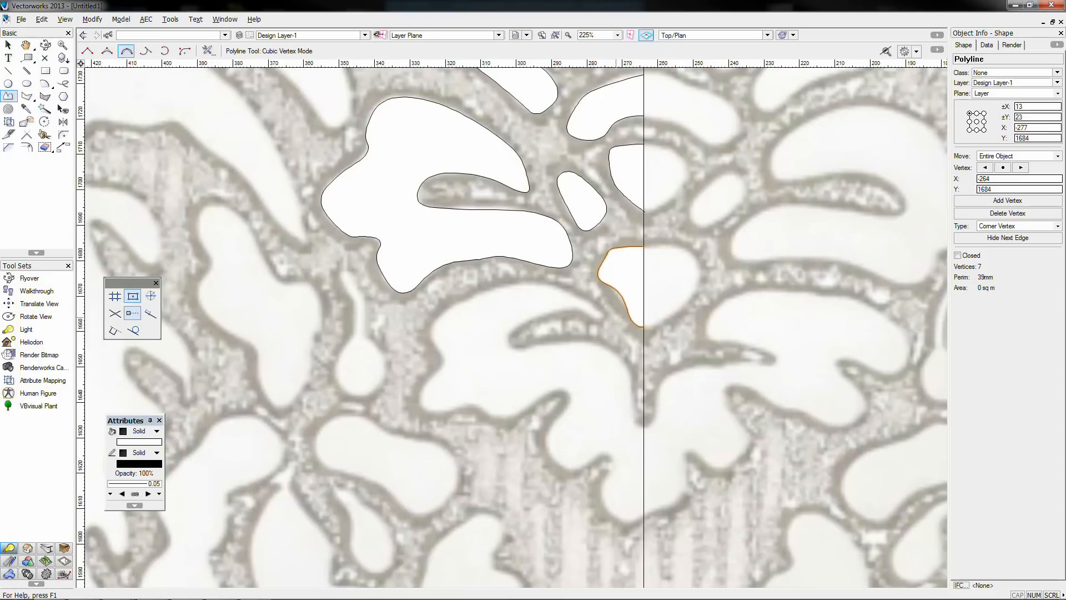
pyautogui.click(644, 427)
pyautogui.click(630, 416)
pyautogui.click(632, 372)
pyautogui.click(613, 354)
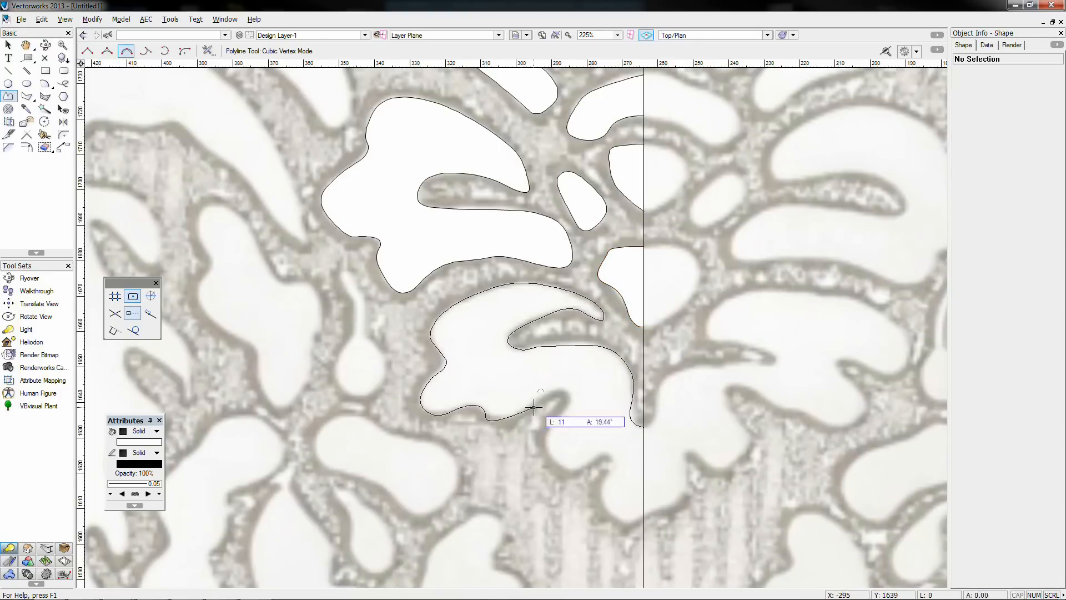
pyautogui.click(611, 457)
pyautogui.click(601, 492)
pyautogui.click(626, 519)
pyautogui.doubleClick(644, 515)
# Step: Trace the scalloped outline of the large flower left of the centre line as a closed cubic polyline about 143 by 138 mm
pyautogui.scroll(-4, 641, 508)
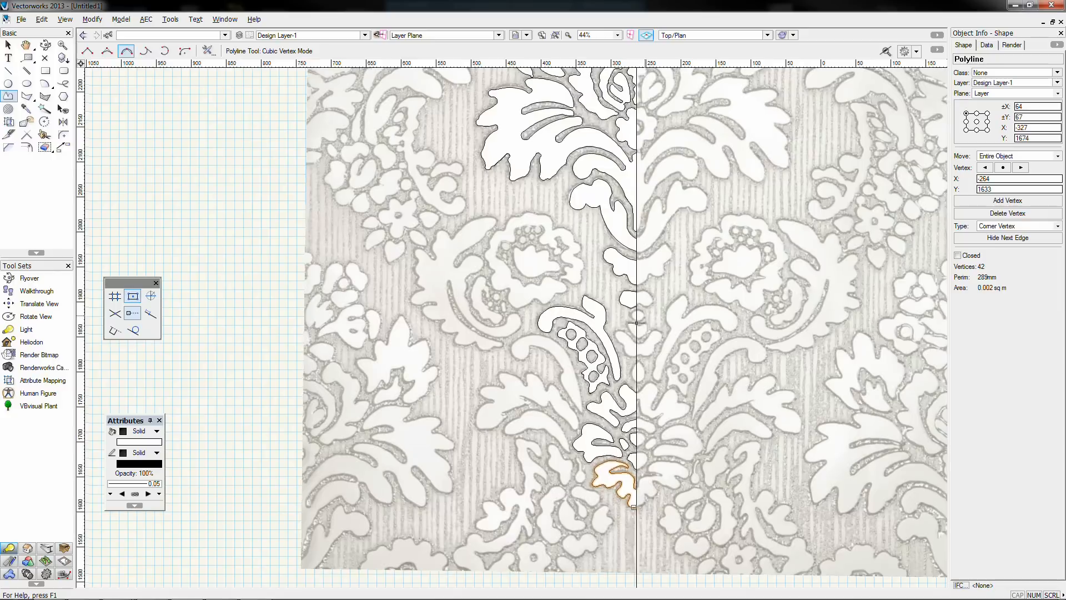
pyautogui.scroll(3, 563, 279)
pyautogui.moveTo(563, 280); pyautogui.dragTo(635, 416, button='middle')
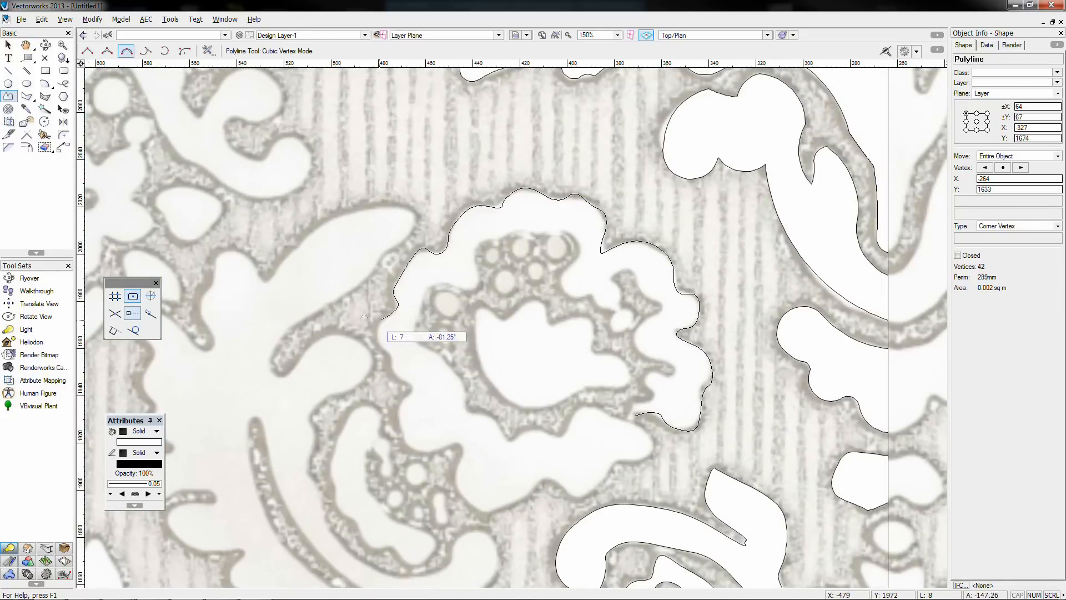
pyautogui.click(460, 512)
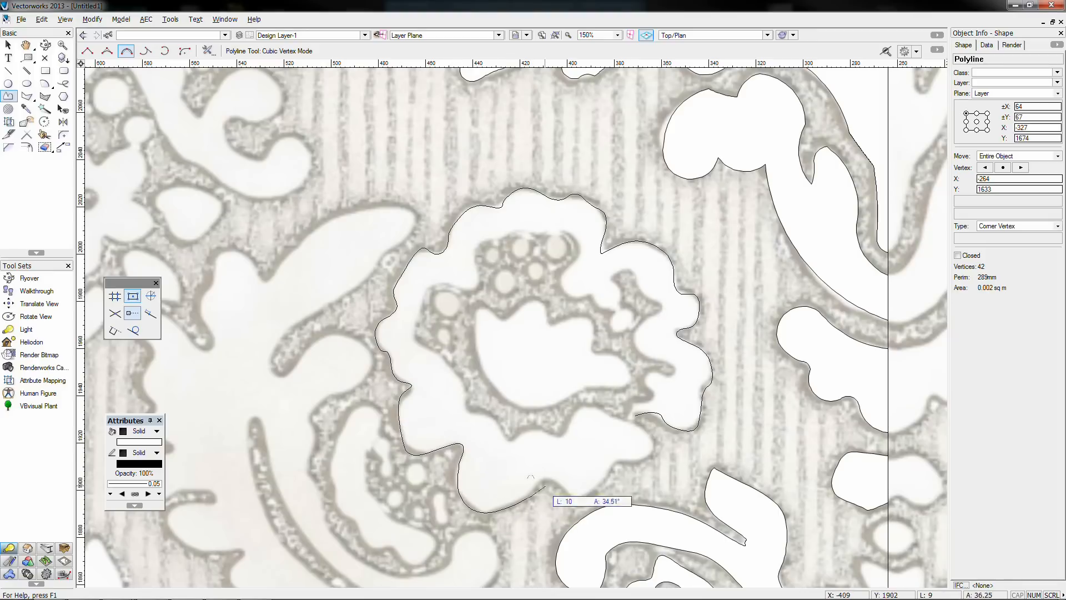
pyautogui.click(595, 488)
pyautogui.click(619, 463)
pyautogui.click(652, 454)
pyautogui.click(635, 415)
# Step: Set the flower outline's opacity to 47%
pyautogui.click(143, 472)
pyautogui.moveTo(554, 270); pyautogui.dragTo(523, 269)
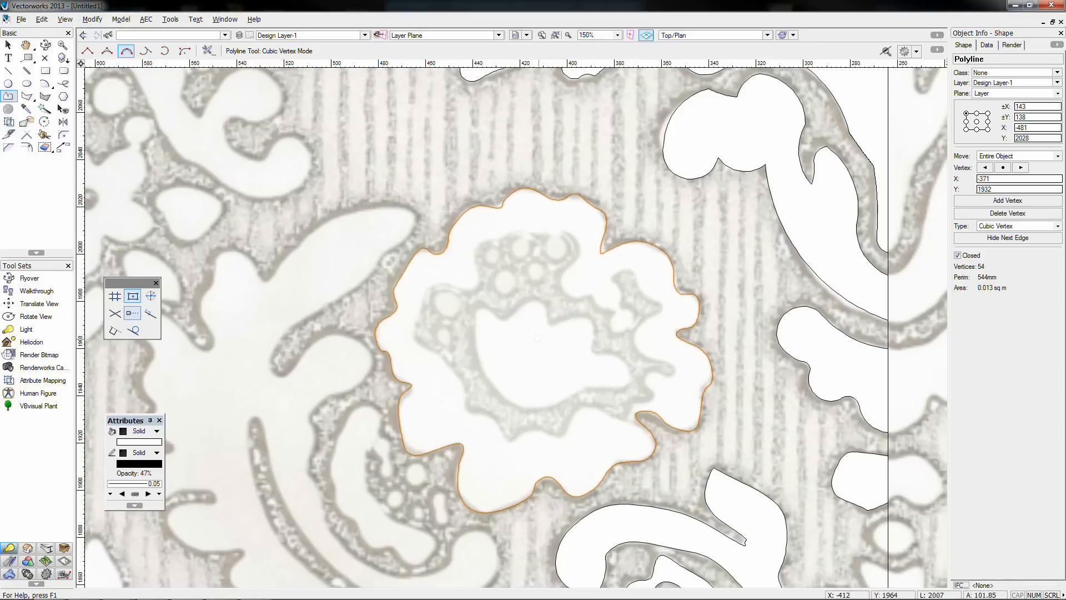
pyautogui.click(532, 338)
# Step: Trace the ragged recess inside the flower as a closed cubic polyline
pyautogui.scroll(2, 651, 377)
pyautogui.click(578, 183)
pyautogui.click(612, 230)
pyautogui.click(557, 280)
pyautogui.click(542, 227)
pyautogui.click(445, 167)
pyautogui.moveTo(445, 167); pyautogui.dragTo(585, 333, button='middle')
pyautogui.click(633, 255)
pyautogui.click(471, 224)
pyautogui.click(404, 319)
pyautogui.click(328, 341)
pyautogui.click(260, 422)
pyautogui.moveTo(259, 422); pyautogui.dragTo(262, 175, button='middle')
pyautogui.click(372, 347)
pyautogui.click(445, 406)
pyautogui.click(508, 429)
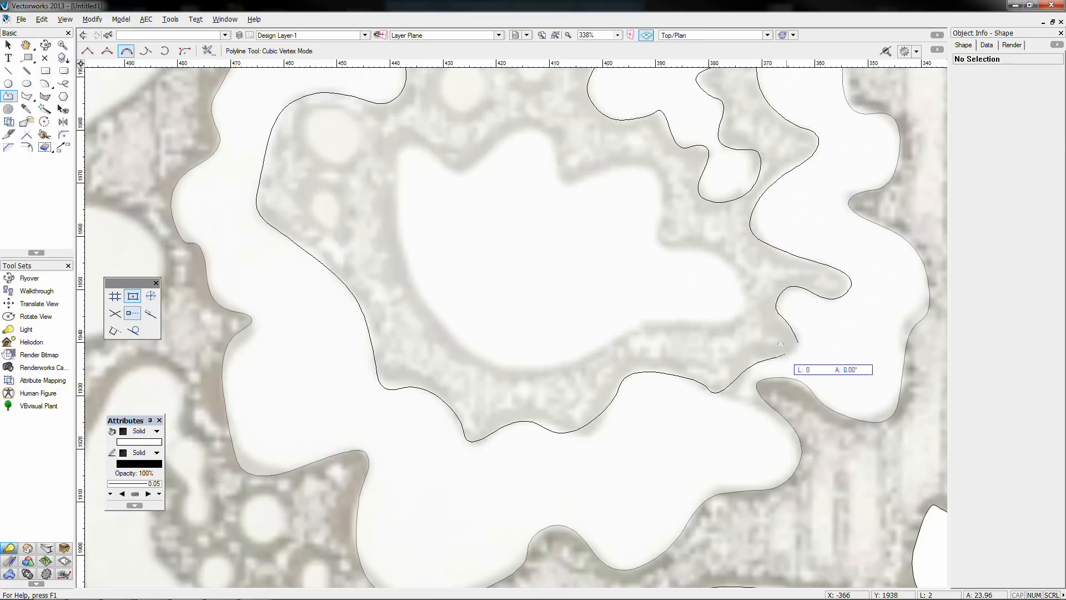
pyautogui.click(798, 342)
# Step: Cut the traced recess out of the flower as a hole and delete the recess polyline
pyautogui.scroll(-3, 798, 341)
pyautogui.press('x')
pyautogui.click(535, 313)
# Step: Trace the white petal shape inside the flower's recess as a closed cubic polyline about 67 by 47 mm
pyautogui.click(9, 96)
pyautogui.scroll(2, 751, 303)
pyautogui.click(588, 349)
pyautogui.click(688, 346)
pyautogui.click(605, 268)
pyautogui.click(511, 201)
pyautogui.click(470, 147)
pyautogui.click(355, 163)
pyautogui.click(587, 350)
pyautogui.scroll(-2, 584, 351)
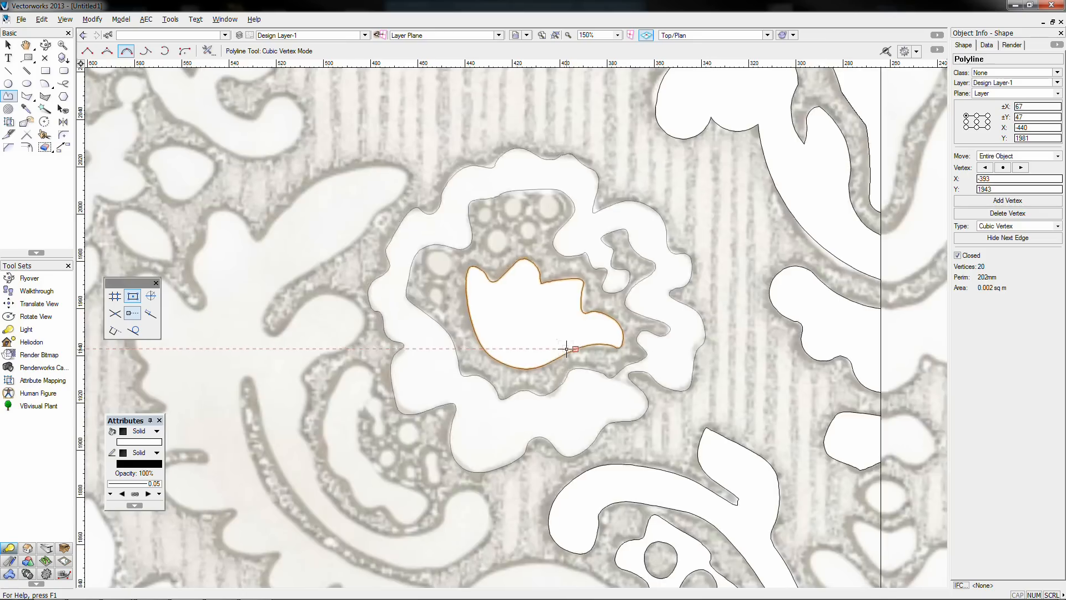
# Step: Set the flower ring's opacity back to 100%
pyautogui.press('x')
pyautogui.click(508, 403)
pyautogui.click(138, 473)
pyautogui.moveTo(524, 269); pyautogui.dragTo(561, 269)
pyautogui.click(531, 338)
# Step: Move the traced half-ornament and its centre line to the left until they stand clear of the reference image
pyautogui.scroll(-4, 531, 342)
pyautogui.scroll(-1, 724, 336)
pyautogui.moveTo(576, 147); pyautogui.dragTo(761, 567)
pyautogui.moveTo(640, 345); pyautogui.dragTo(437, 345)
pyautogui.click(525, 253)
pyautogui.scroll(1, 650, 328)
pyautogui.moveTo(222, 80)
pyautogui.mouseDown()
pyautogui.moveTo(403, 416)
pyautogui.moveTo(414, 583)
pyautogui.mouseUp()
pyautogui.moveTo(332, 307); pyautogui.dragTo(230, 306)
pyautogui.click(433, 311)
pyautogui.moveTo(434, 277); pyautogui.dragTo(428, 304, button='middle')
# Step: Mirror a copy of the traced half about the vertical centre line to complete the ornament, and decline saving a backup copy
pyautogui.moveTo(155, 96)
pyautogui.mouseDown()
pyautogui.moveTo(330, 438)
pyautogui.moveTo(333, 508)
pyautogui.mouseUp()
pyautogui.press('=')
pyautogui.moveTo(291, 86); pyautogui.dragTo(292, 553)
pyautogui.press('x')
pyautogui.click(404, 455)
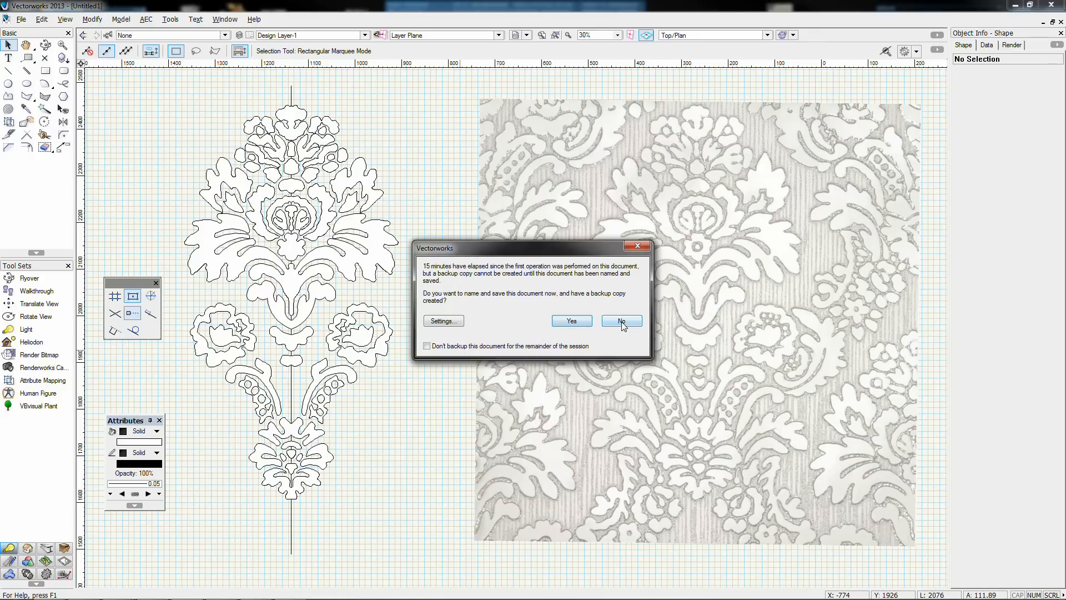
pyautogui.press('Return')
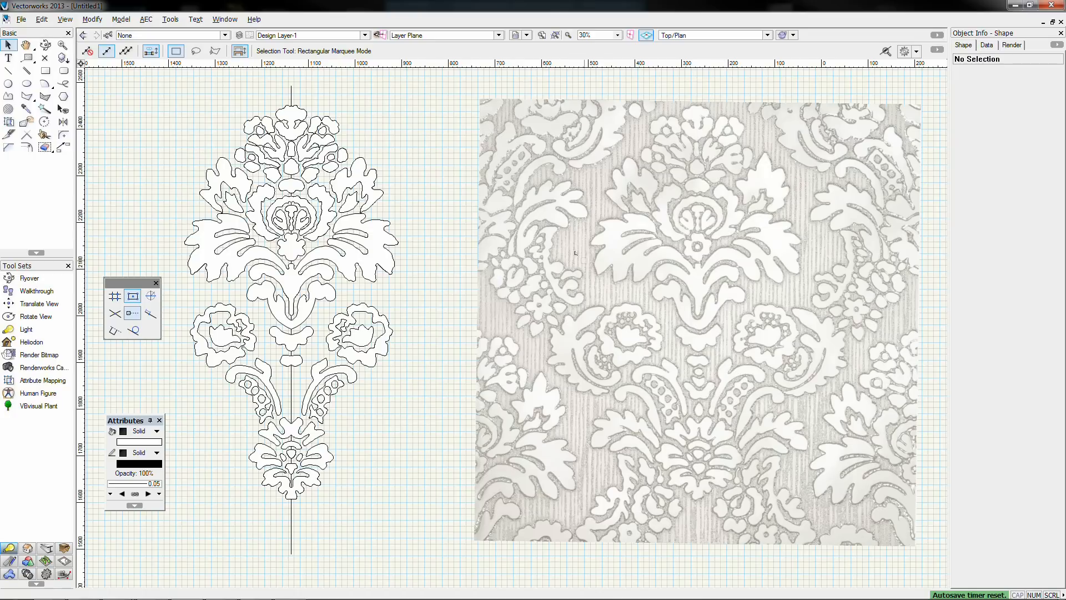
pyautogui.click(350, 258)
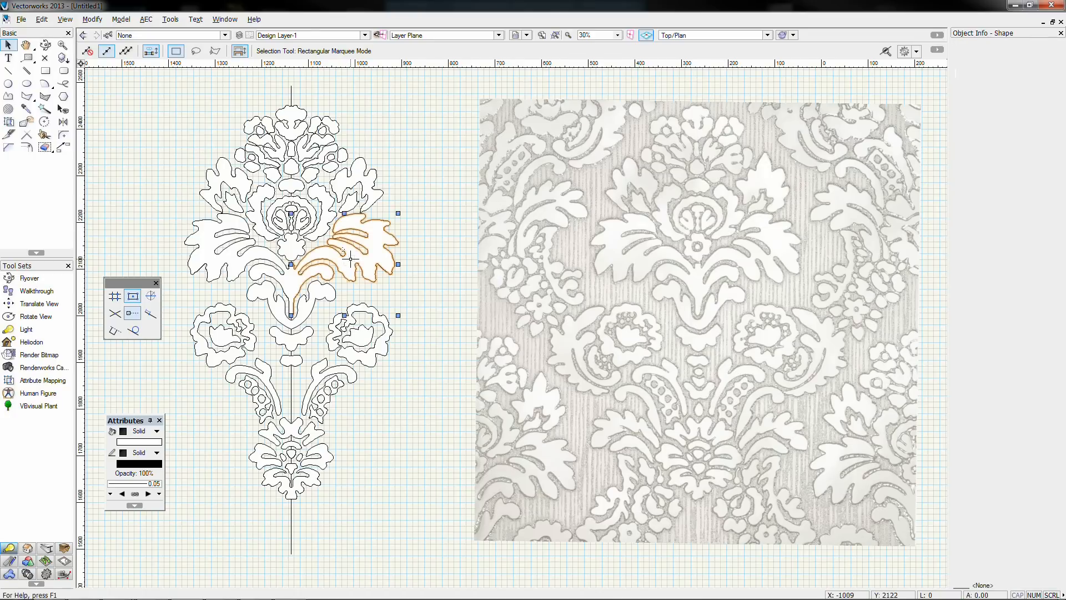
pyautogui.click(431, 268)
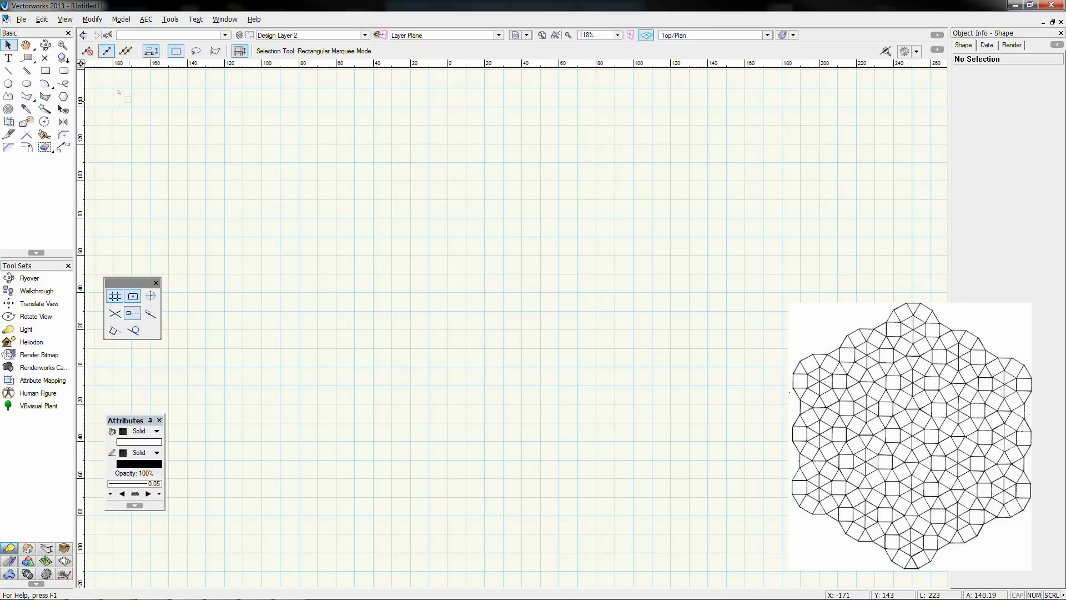
# Step: Create a 10 by 10 mm square on Design Layer-2 with its upper-left corner at X 0, Y 0
pyautogui.doubleClick(44, 71)
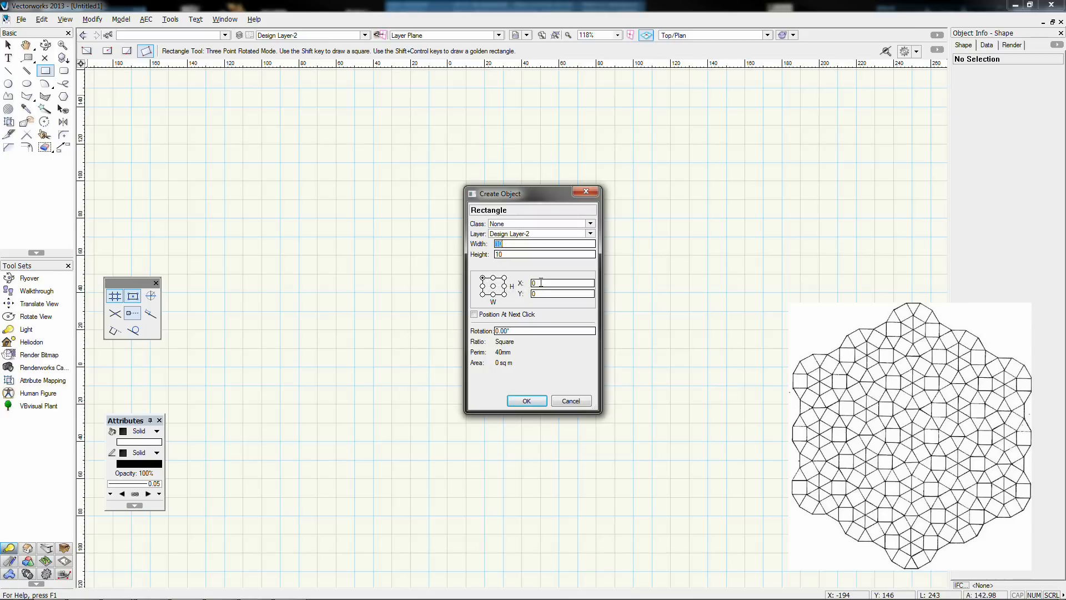
pyautogui.click(487, 317)
pyautogui.click(484, 317)
pyautogui.click(526, 401)
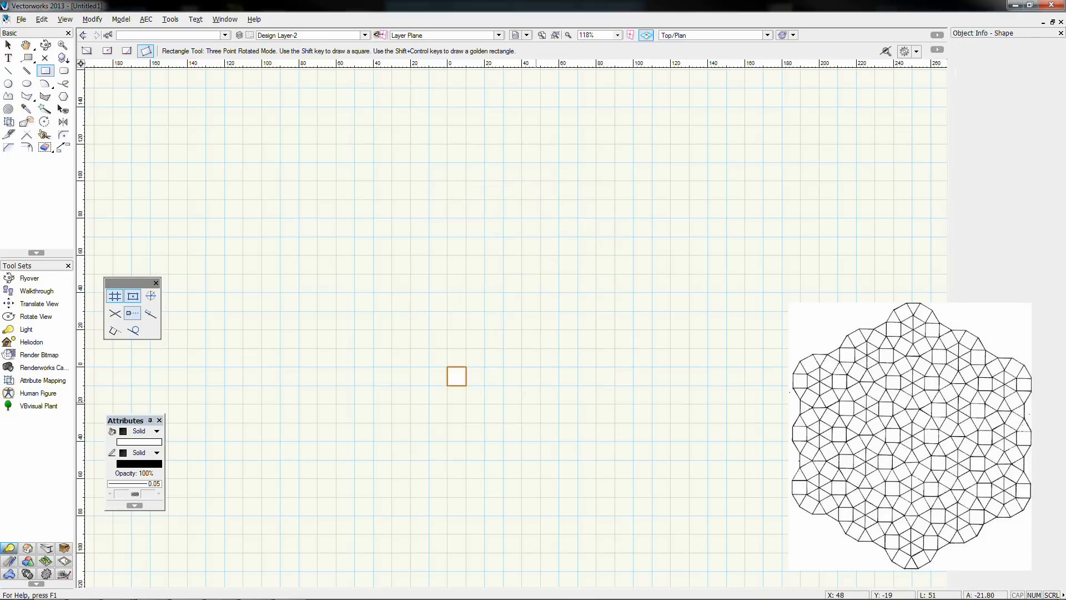
# Step: Create a second 10 by 10 mm square and move it against the first square's right side
pyautogui.scroll(4, 445, 395)
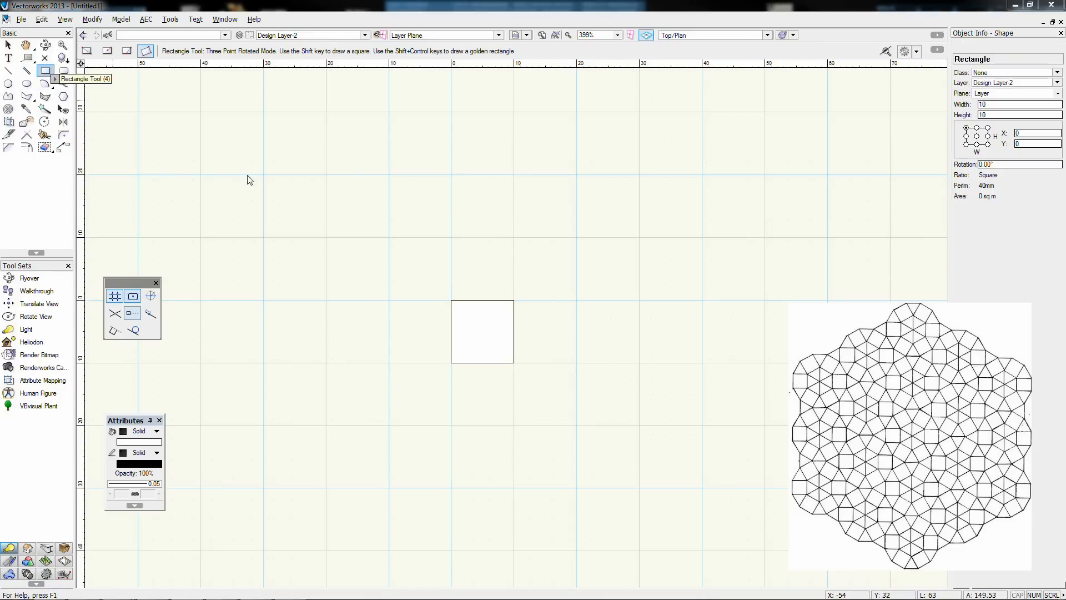
pyautogui.doubleClick(45, 71)
pyautogui.click(526, 401)
pyautogui.press('x')
pyautogui.click(445, 291)
pyautogui.moveTo(451, 300); pyautogui.dragTo(515, 300)
pyautogui.click(395, 297)
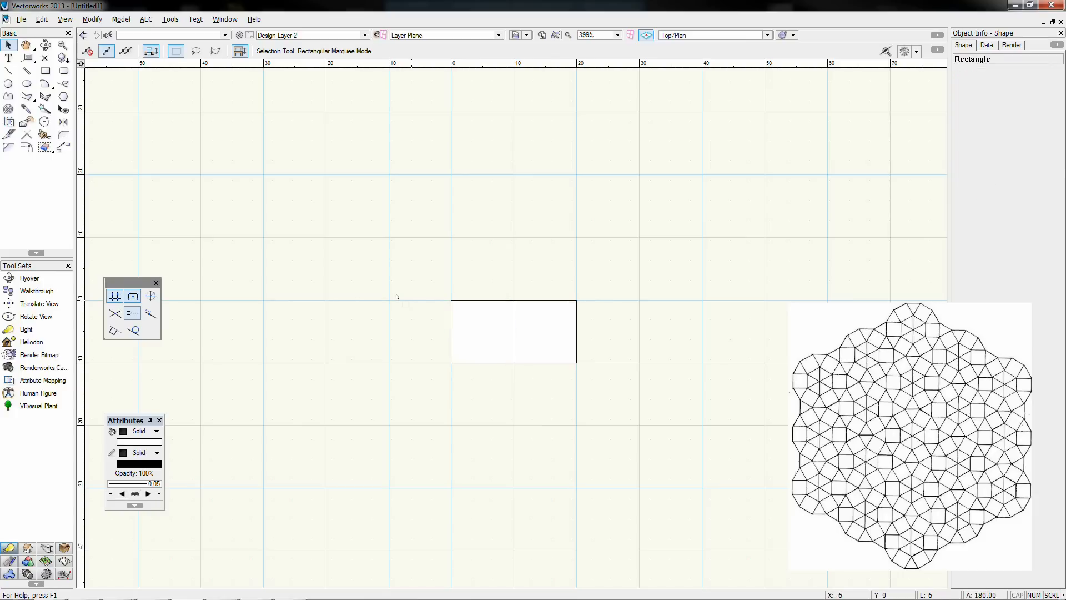
# Step: Draw two three-point rotated rectangles, each based on a diagonal from the second square's left corner to its right edge's midpoint
pyautogui.click(46, 71)
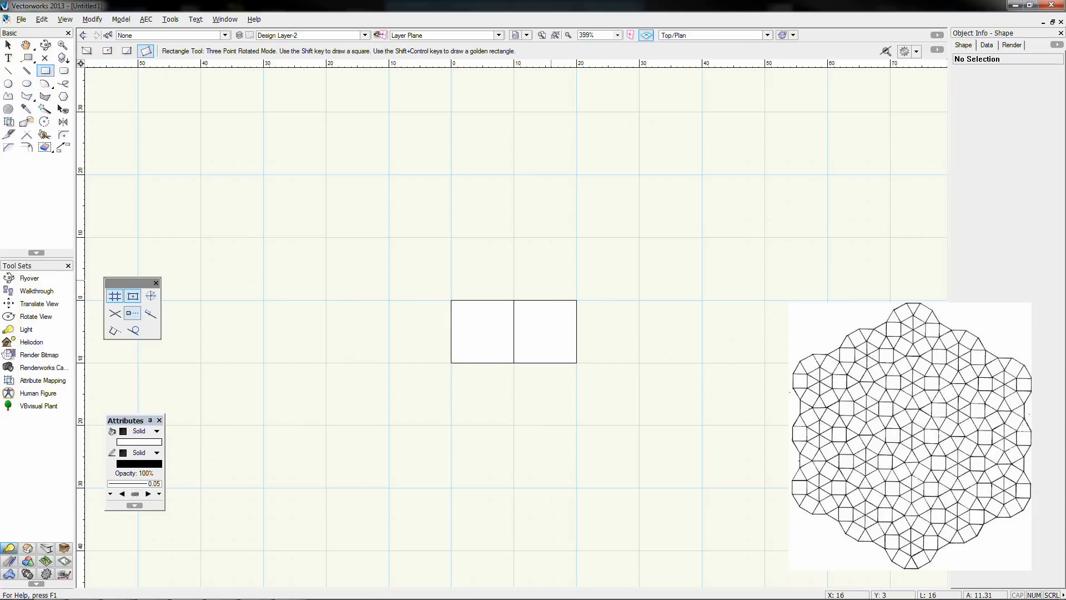
pyautogui.click(514, 300)
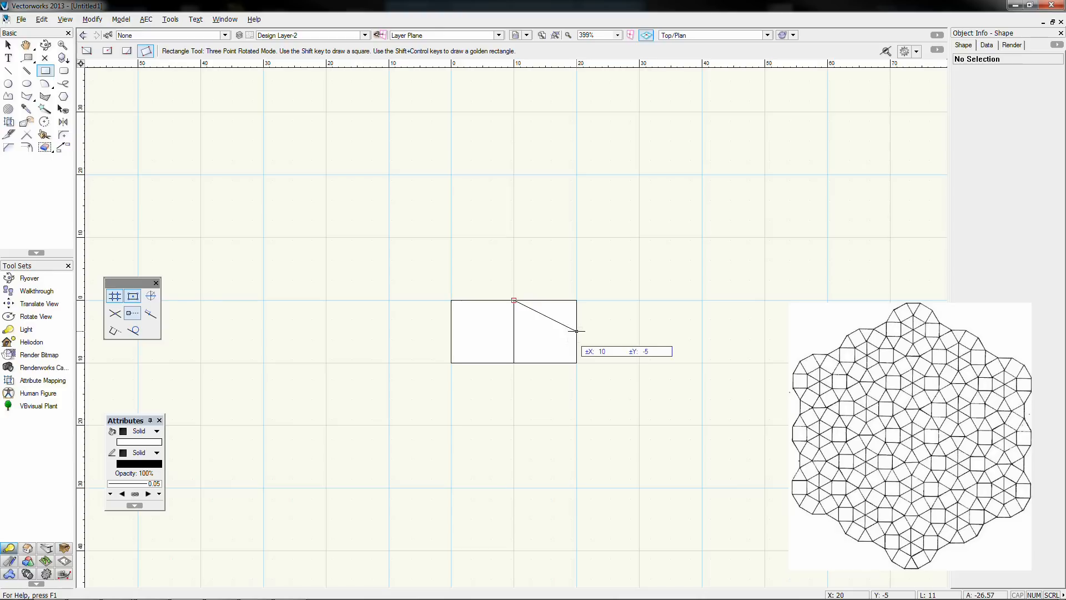
pyautogui.click(577, 330)
pyautogui.click(604, 276)
pyautogui.click(577, 330)
pyautogui.click(513, 362)
pyautogui.click(540, 415)
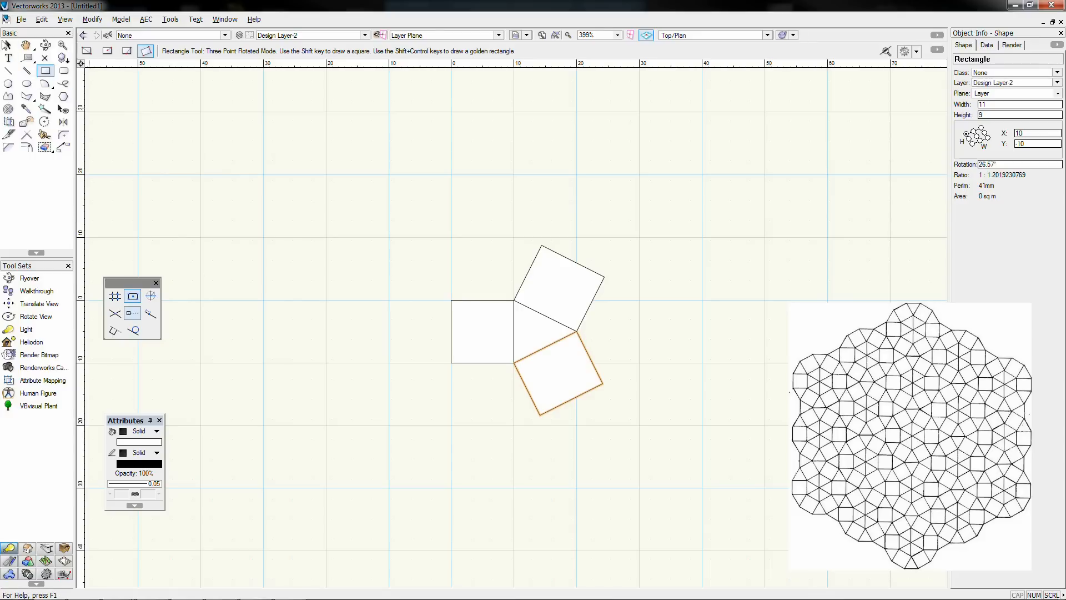
# Step: Clip the second square with both rotated rectangles to leave a triangle, and delete the two rectangles
pyautogui.click(8, 44)
pyautogui.moveTo(672, 237); pyautogui.dragTo(462, 465)
pyautogui.rightClick(560, 402)
pyautogui.click(587, 332)
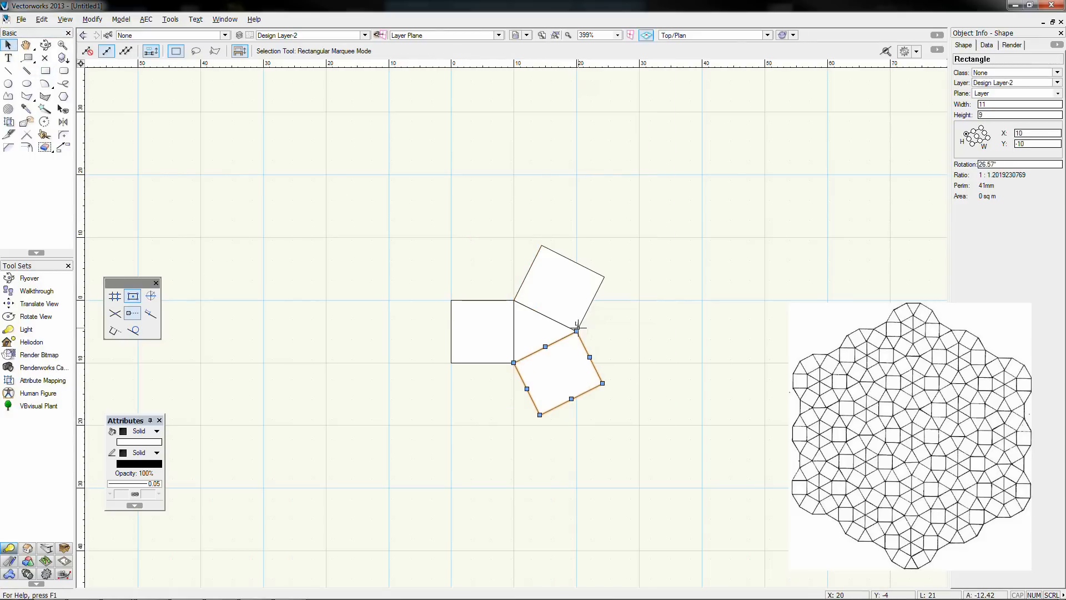
pyautogui.press('Delete')
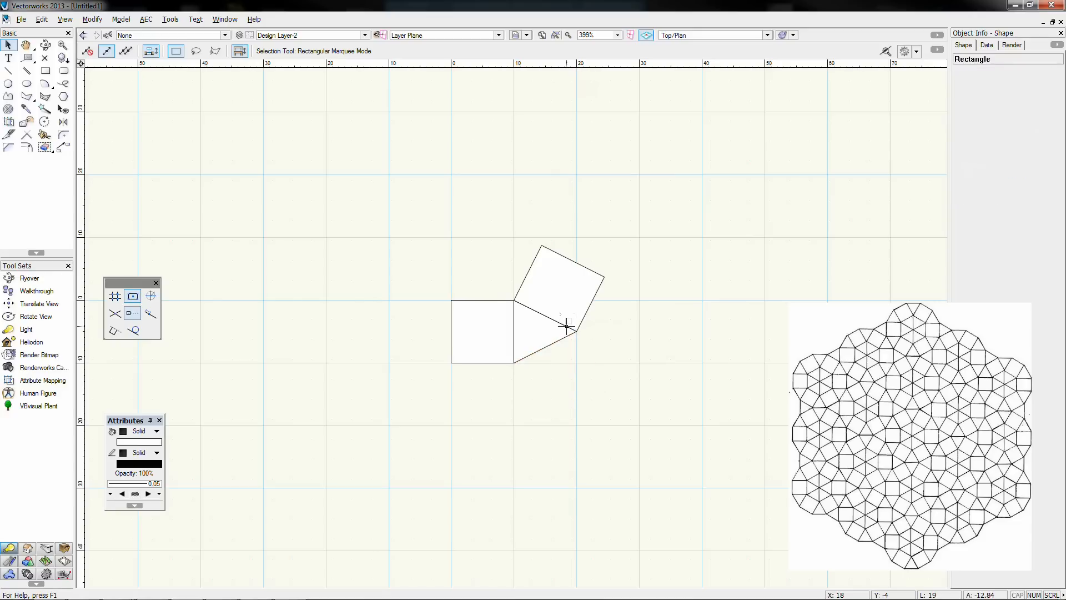
pyautogui.click(561, 294)
pyautogui.press('Delete')
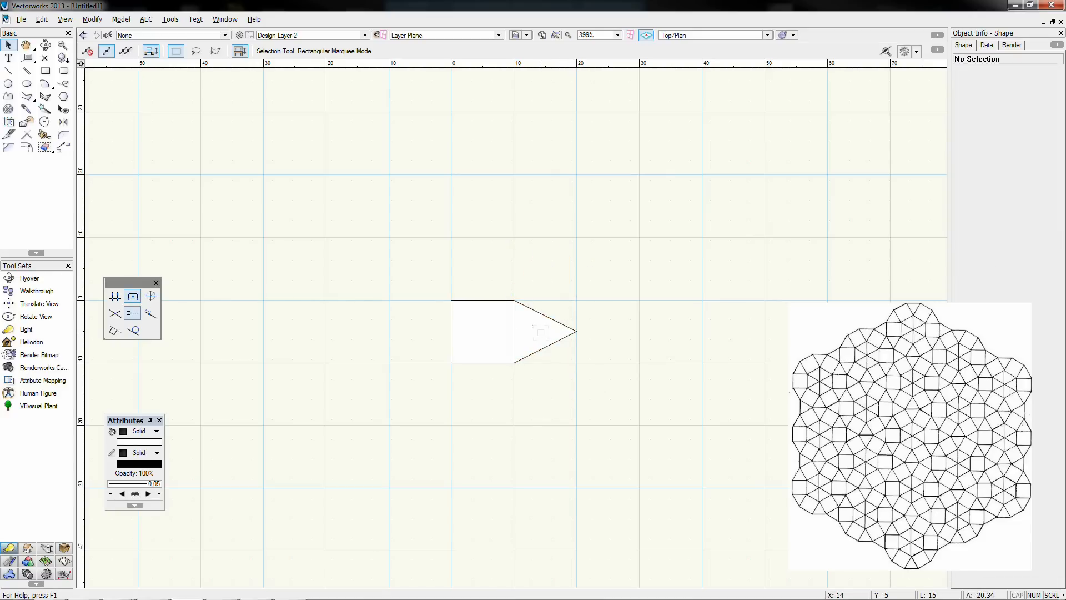
# Step: Rotate a duplicate of the triangle about its right apex so that it adjoins the original's upper edge
pyautogui.click(532, 326)
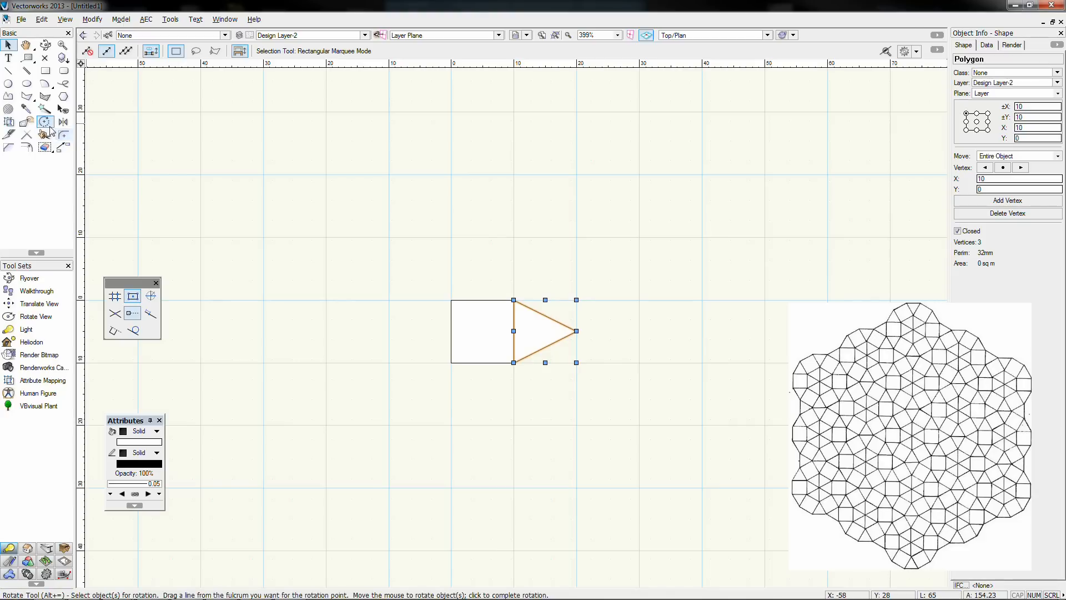
pyautogui.click(45, 122)
pyautogui.click(577, 331)
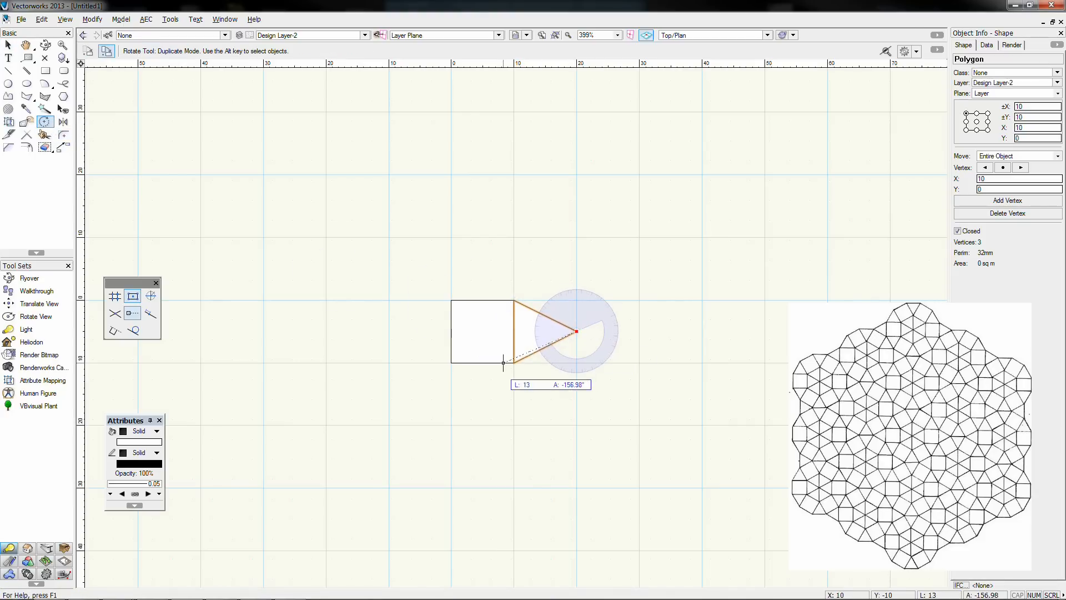
pyautogui.click(514, 363)
pyautogui.click(514, 300)
# Step: Rotate two more duplicates of the triangle about the same apex, each adjoining the previous one, to continue the fan
pyautogui.click(577, 331)
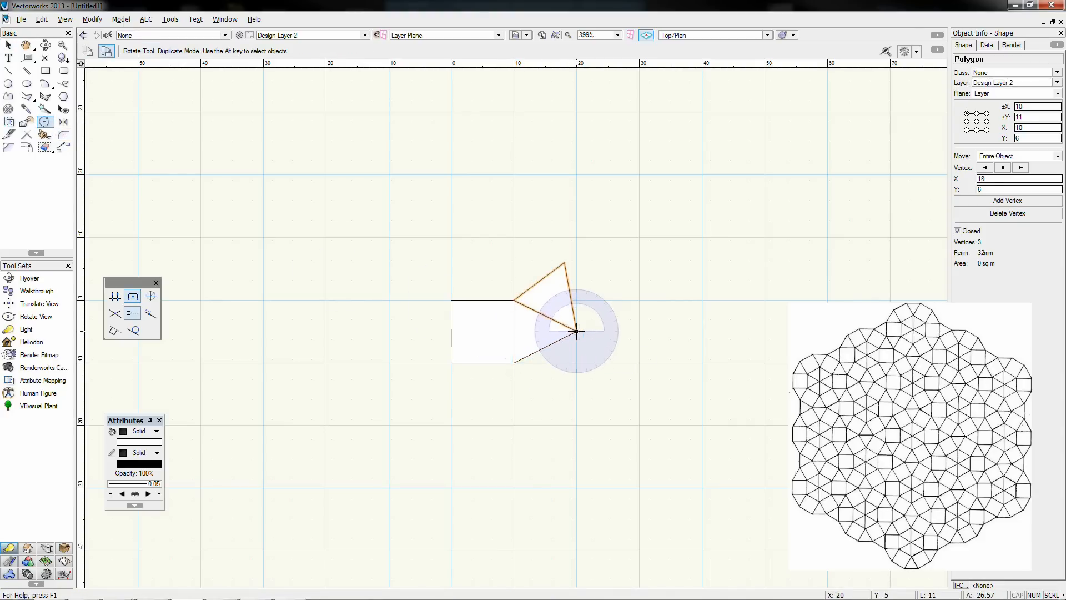
pyautogui.click(513, 300)
pyautogui.click(565, 263)
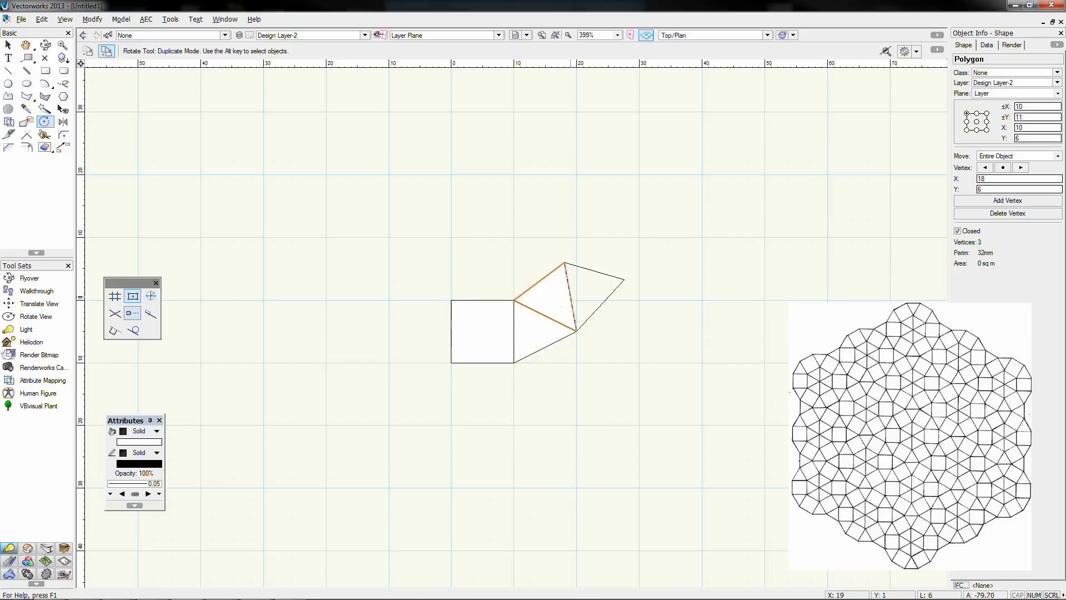
pyautogui.click(577, 331)
pyautogui.click(565, 263)
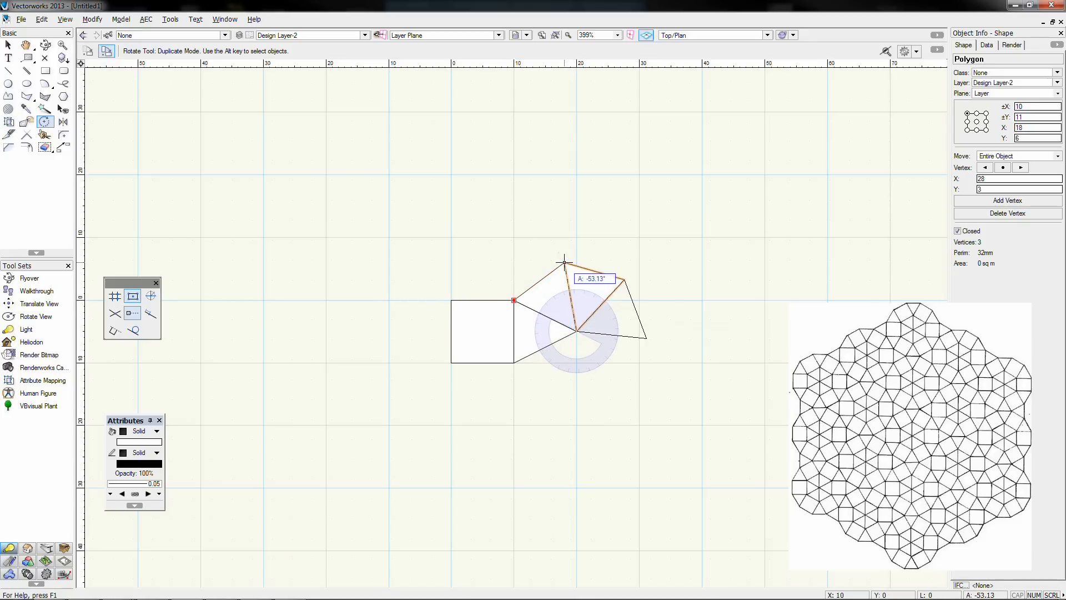
pyautogui.click(624, 280)
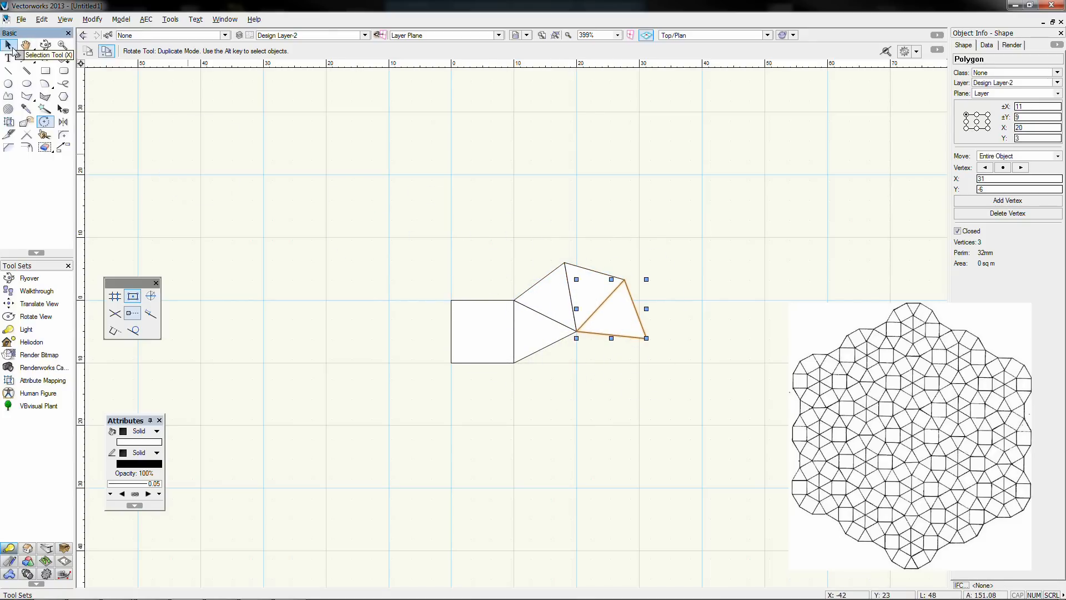
pyautogui.click(8, 44)
pyautogui.click(408, 253)
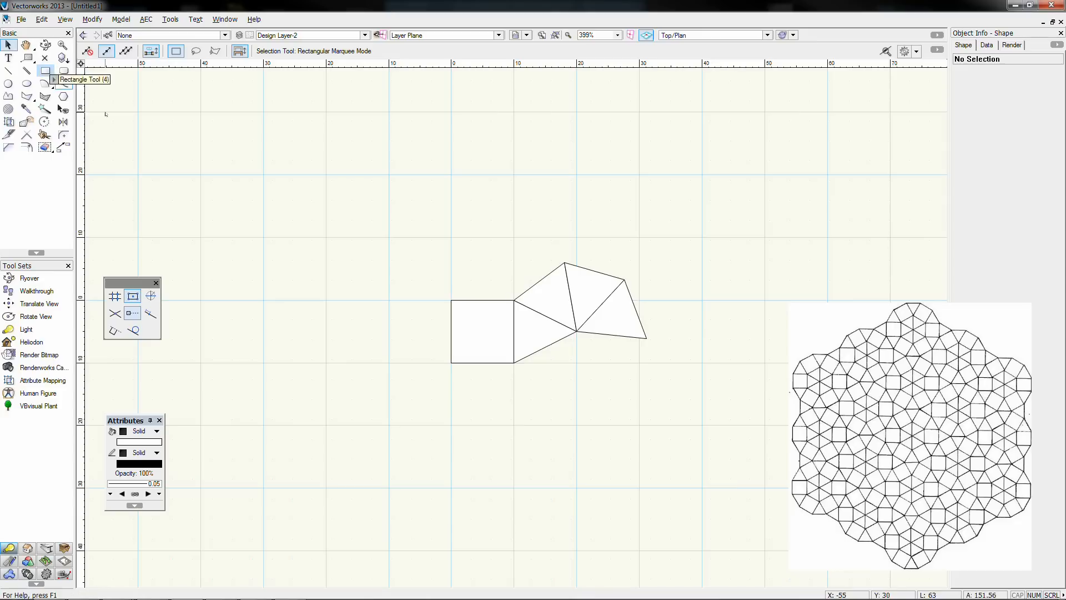
# Step: Place a duplicate of the 10 mm square in the empty area up and to the left of the original
pyautogui.click(460, 313)
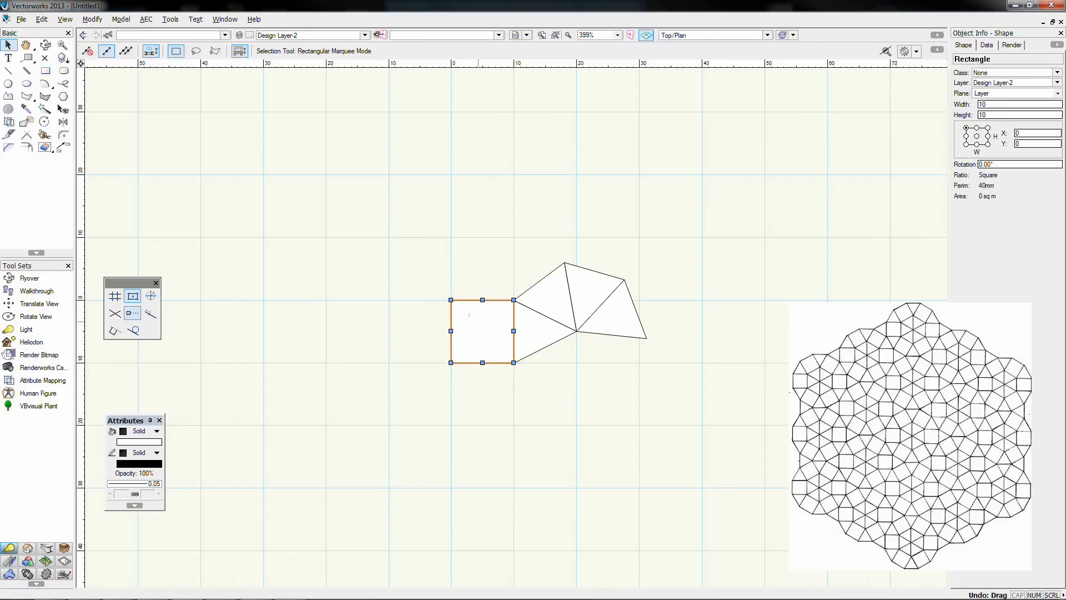
pyautogui.moveTo(449, 304); pyautogui.dragTo(407, 221)
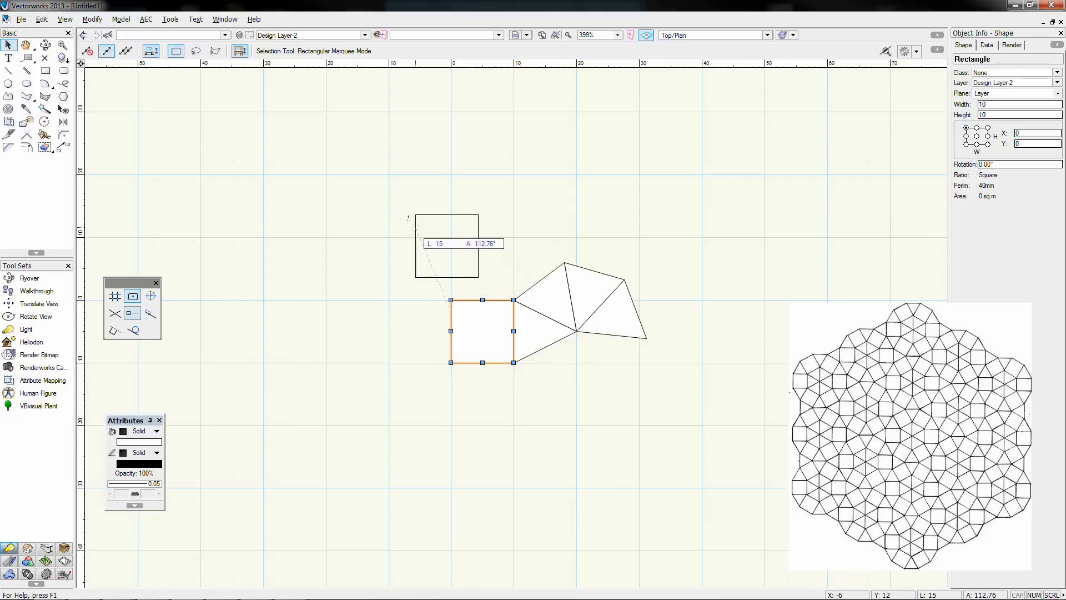
pyautogui.moveTo(408, 216); pyautogui.dragTo(390, 190)
pyautogui.click(487, 206)
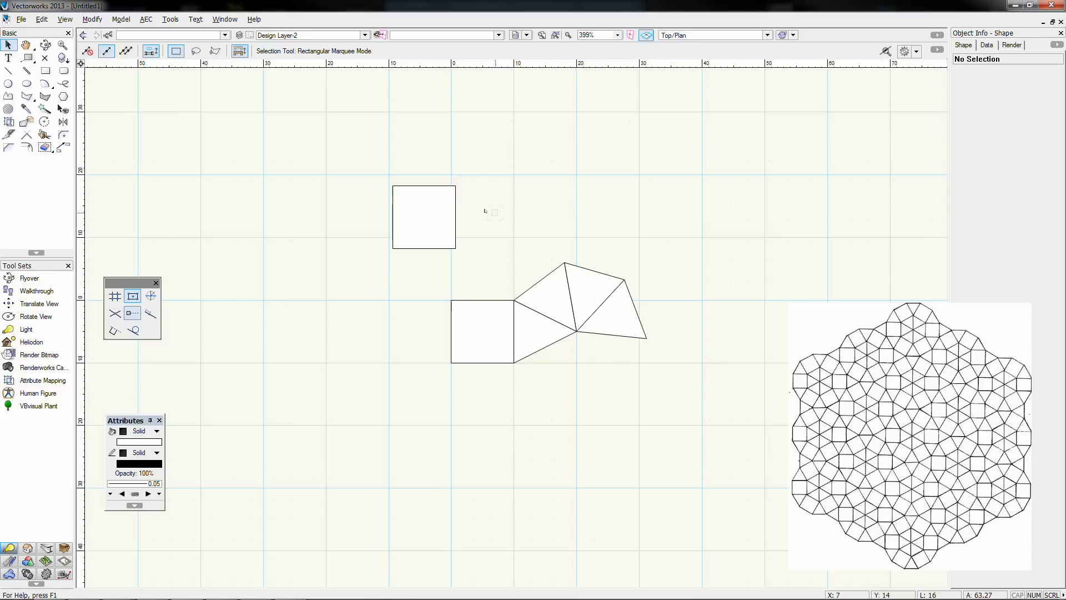
# Step: Snap the spare square onto the first square's top edge and rotate a duplicate about their shared right corner to adjoin the second triangle's outer edge
pyautogui.moveTo(455, 249); pyautogui.dragTo(513, 300)
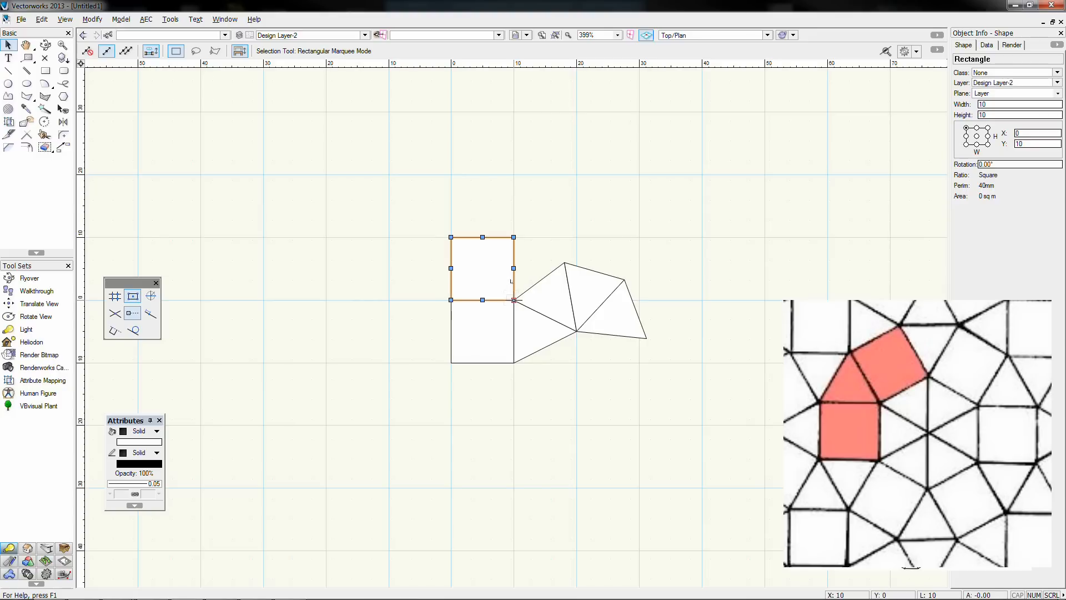
pyautogui.click(45, 122)
pyautogui.click(513, 300)
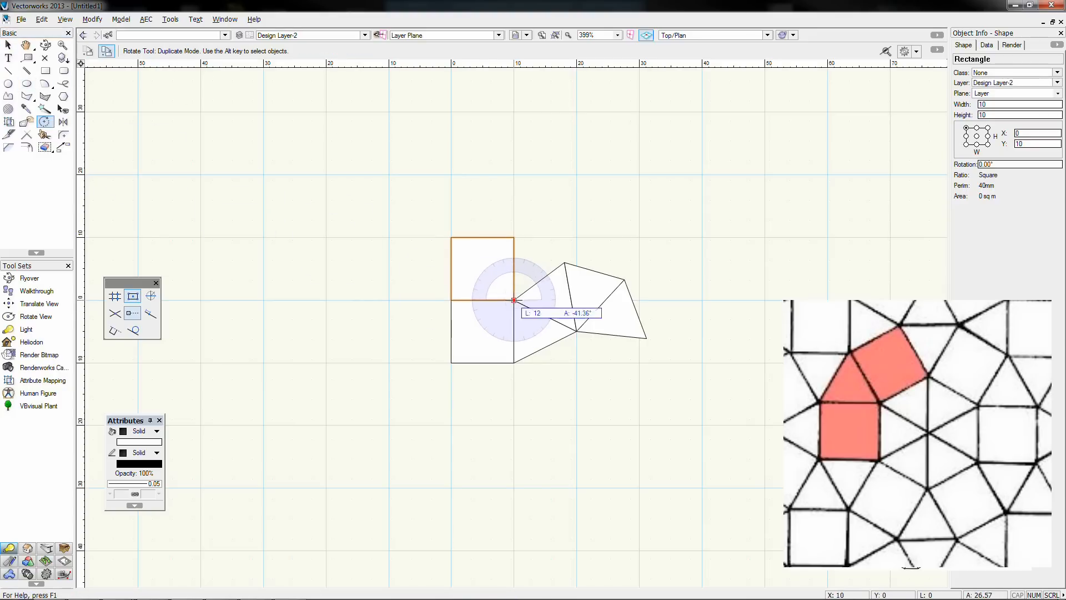
pyautogui.click(514, 238)
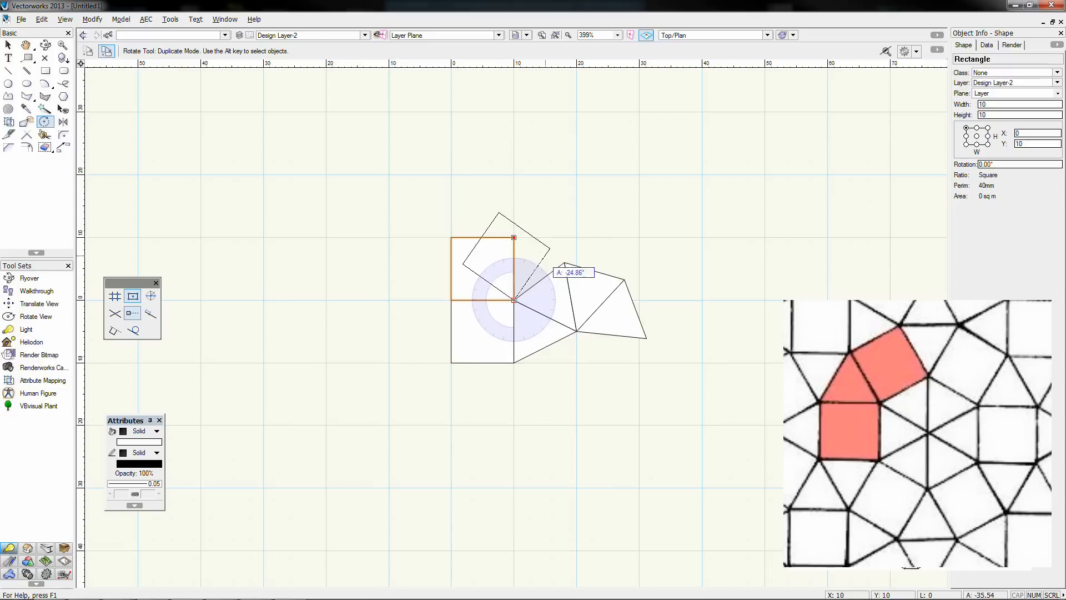
pyautogui.click(565, 263)
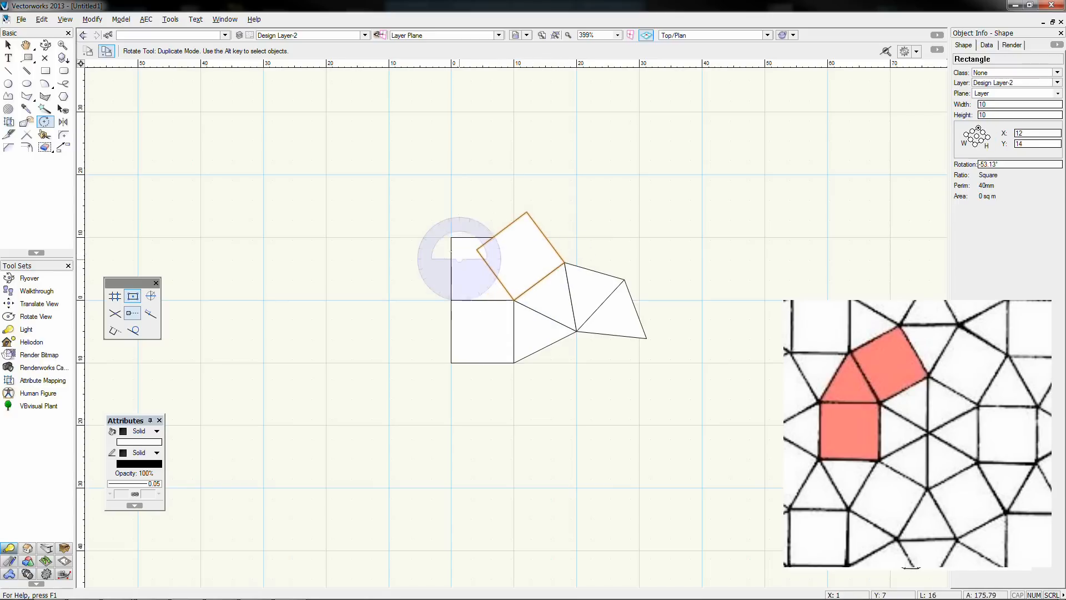
# Step: Delete the unrotated square above the first square, keeping the rotated duplicate
pyautogui.click(7, 45)
pyautogui.click(458, 260)
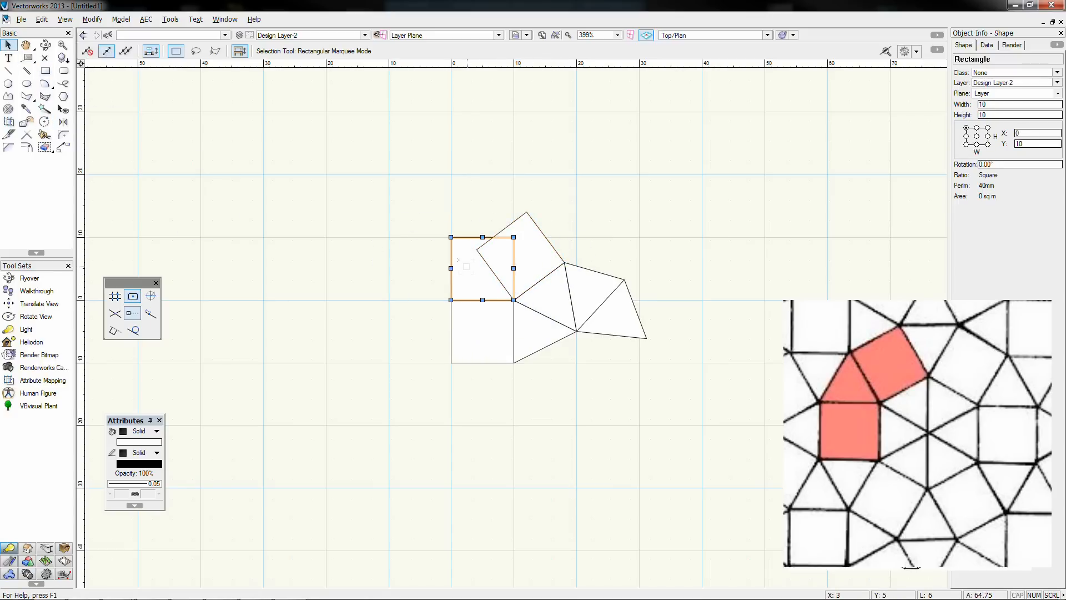
pyautogui.press('Delete')
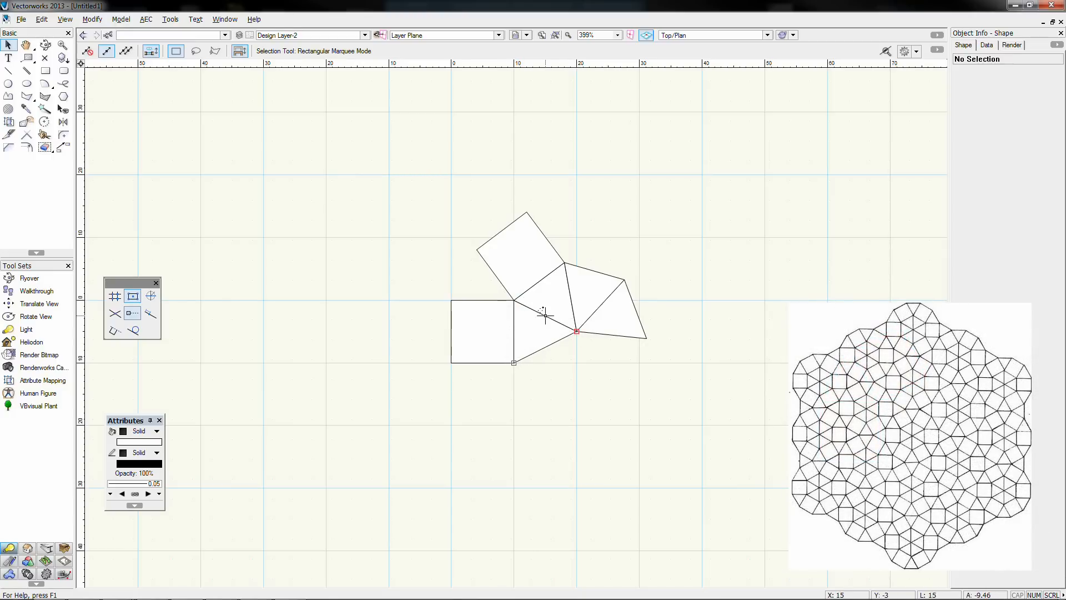
# Step: Trace the edge shared by the first square and triangle with a 10 mm vertical line and move it straight down below the figure
pyautogui.click(8, 70)
pyautogui.click(514, 300)
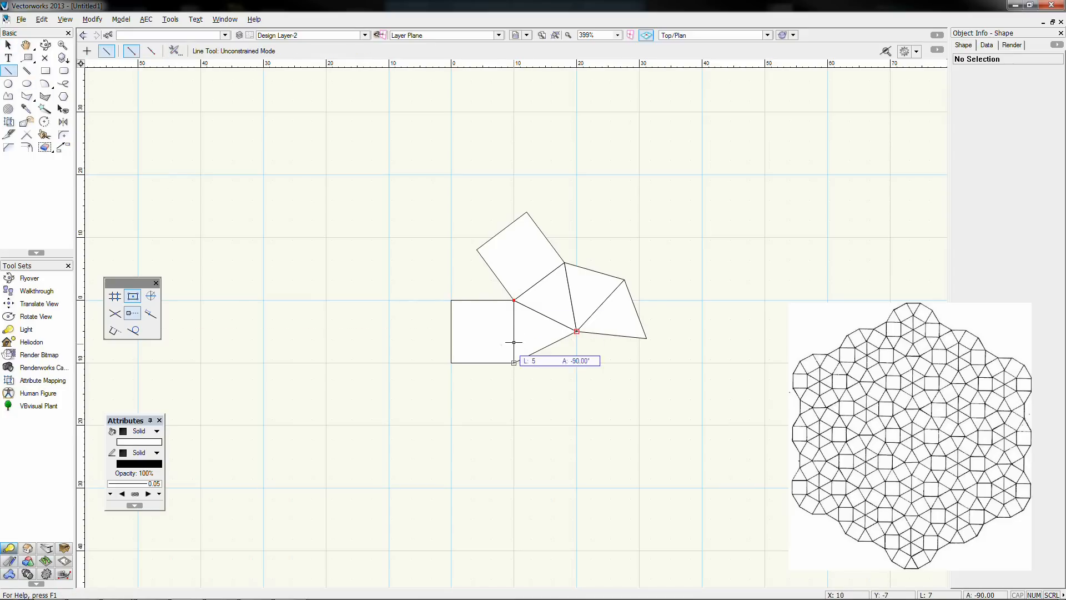
pyautogui.click(514, 364)
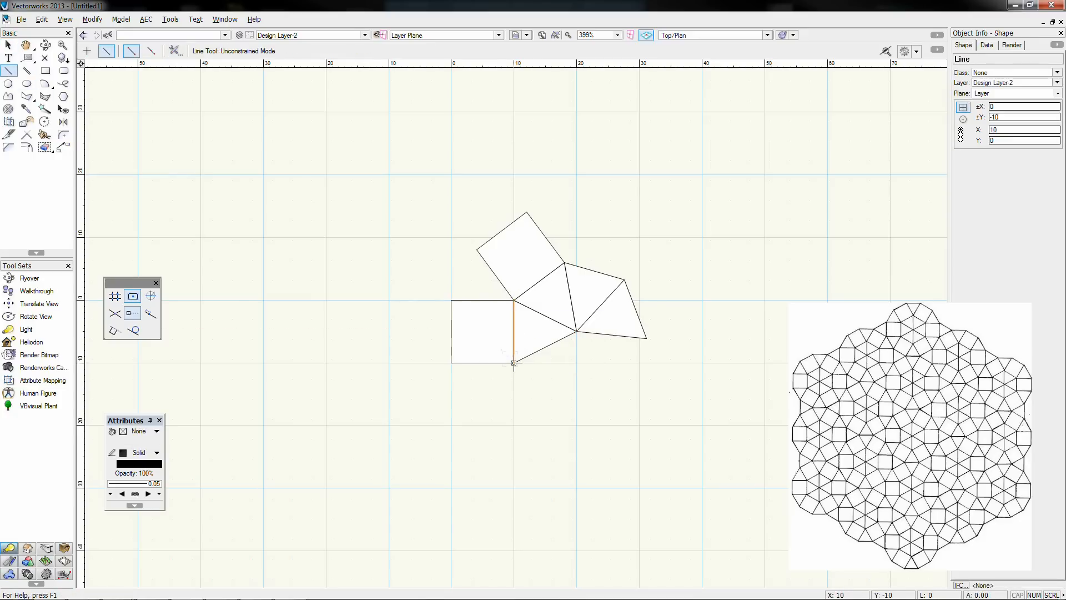
pyautogui.click(9, 45)
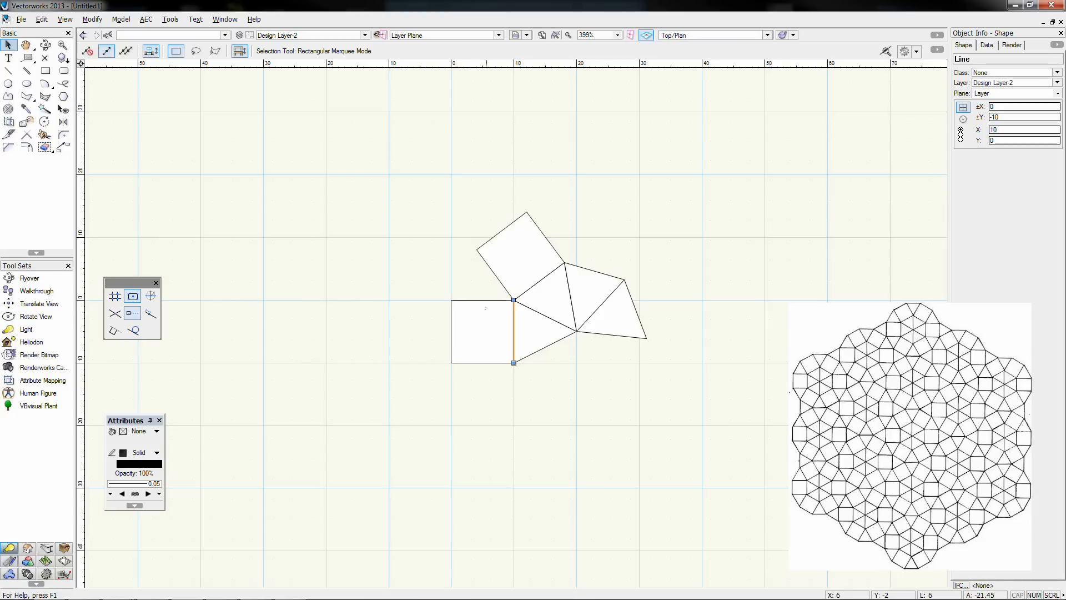
pyautogui.moveTo(513, 314); pyautogui.dragTo(514, 419)
# Step: Trace the first triangle's lower sloping edge with a line and move it below the figure, beside the vertical line
pyautogui.click(8, 71)
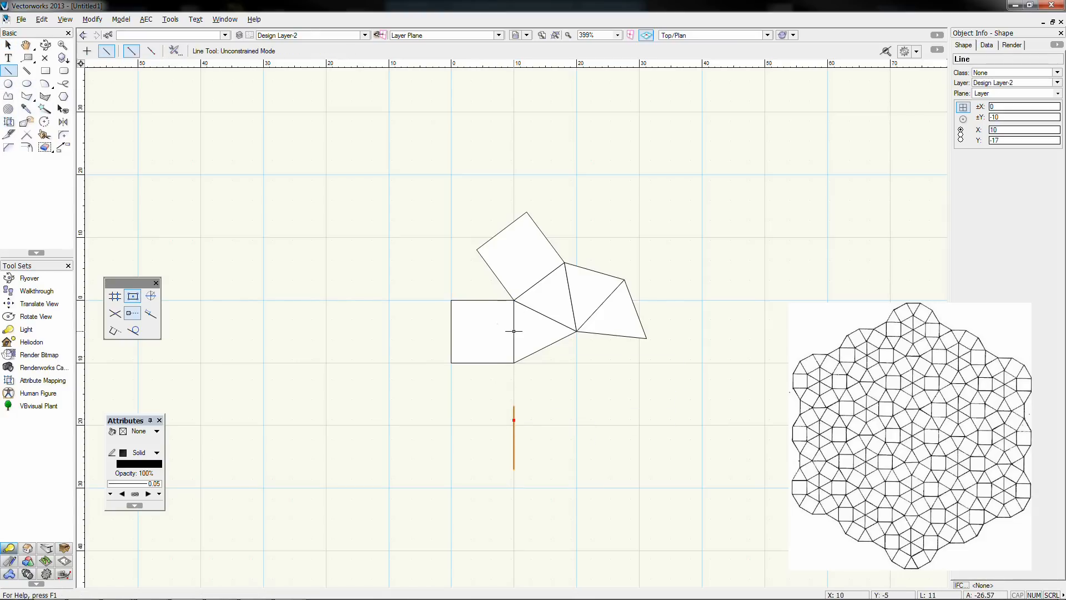
pyautogui.click(514, 363)
pyautogui.click(576, 332)
pyautogui.click(9, 44)
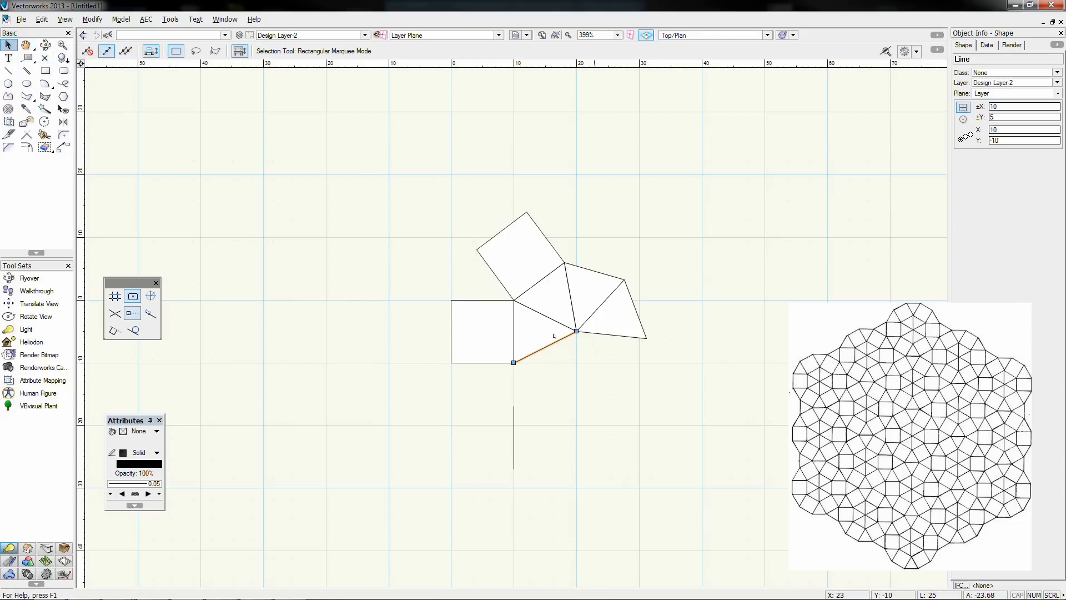
pyautogui.moveTo(546, 347); pyautogui.dragTo(565, 423)
# Step: Display the sloping line's dimensions as length and angle, and open its angle value
pyautogui.click(963, 119)
pyautogui.doubleClick(1000, 118)
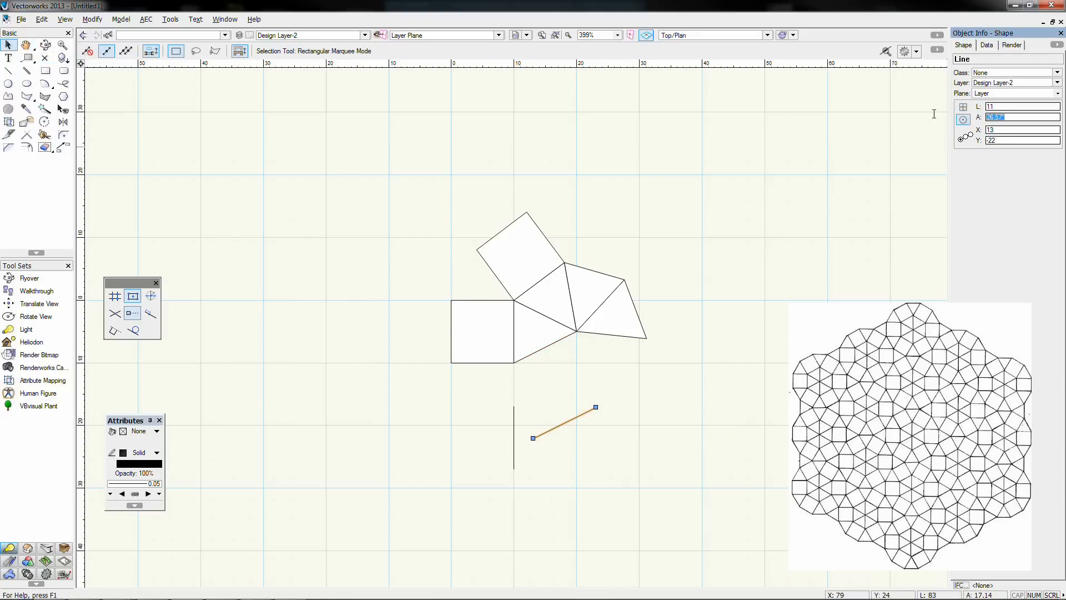
# Step: Set the slanted line's angle to 90° and align its upper end level with the neighbouring vertical line for comparison
pyautogui.write('0')
pyautogui.press('Return')
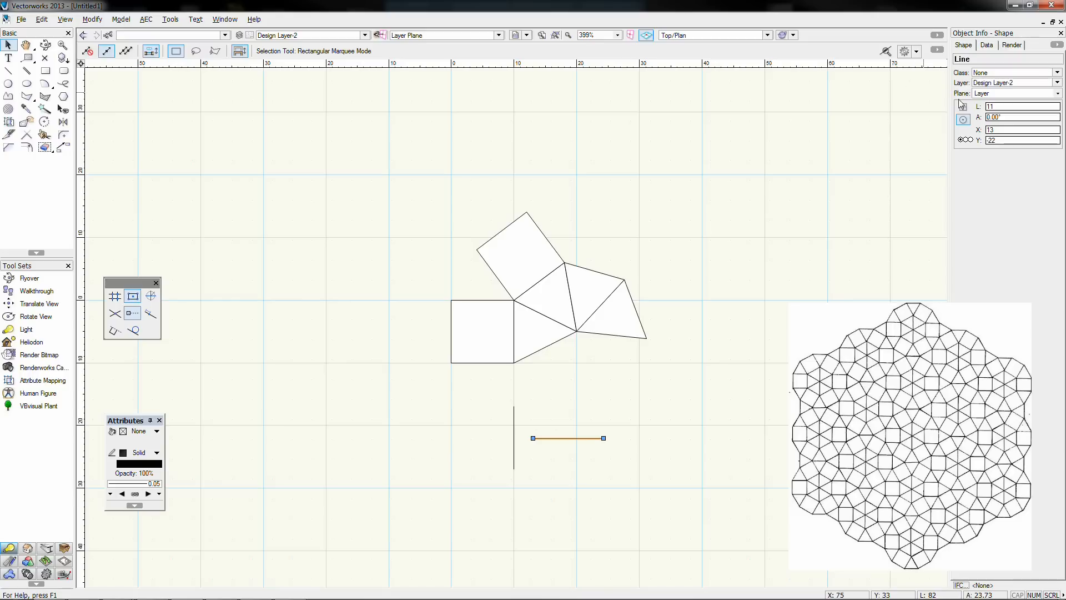
pyautogui.moveTo(1014, 116); pyautogui.dragTo(974, 112)
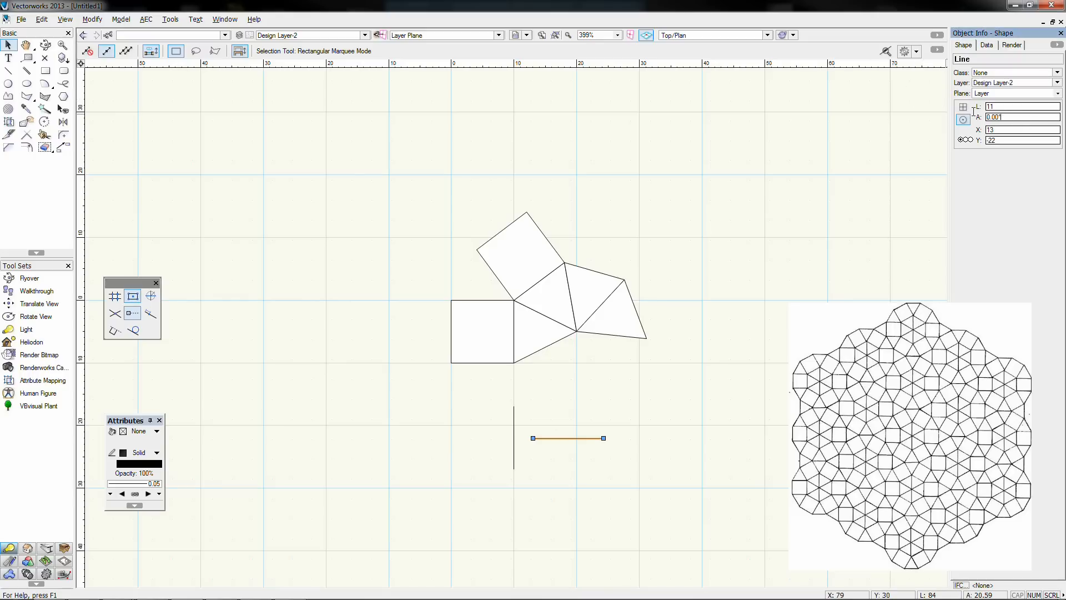
pyautogui.write('90')
pyautogui.press('Return')
pyautogui.press('Escape')
pyautogui.moveTo(533, 368); pyautogui.dragTo(533, 406)
pyautogui.click(600, 413)
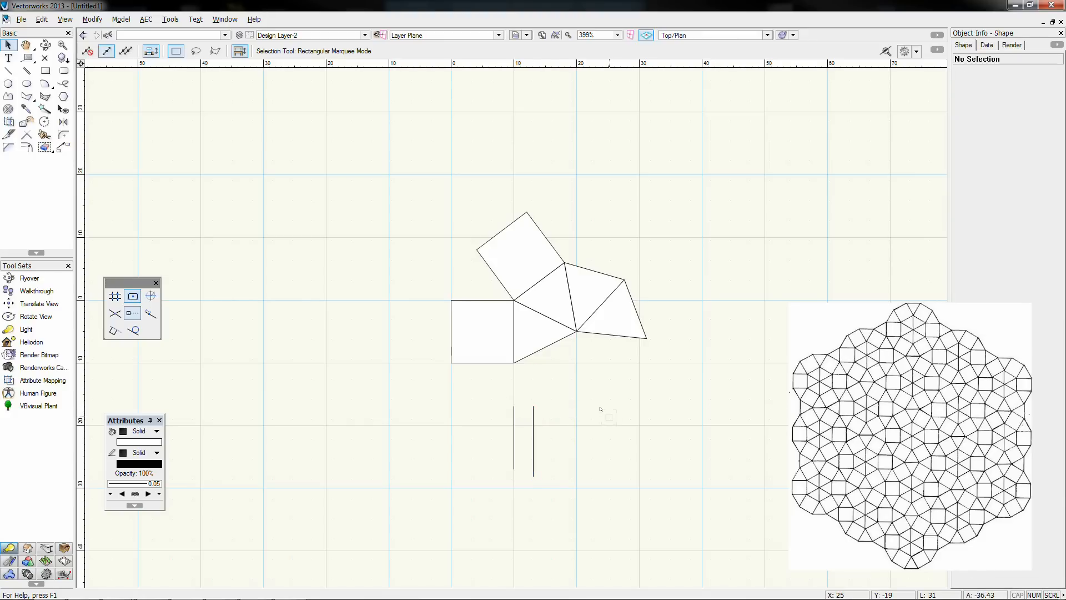
# Step: Delete the four triangles and the tilted square attached to the base square
pyautogui.moveTo(728, 255); pyautogui.dragTo(505, 408)
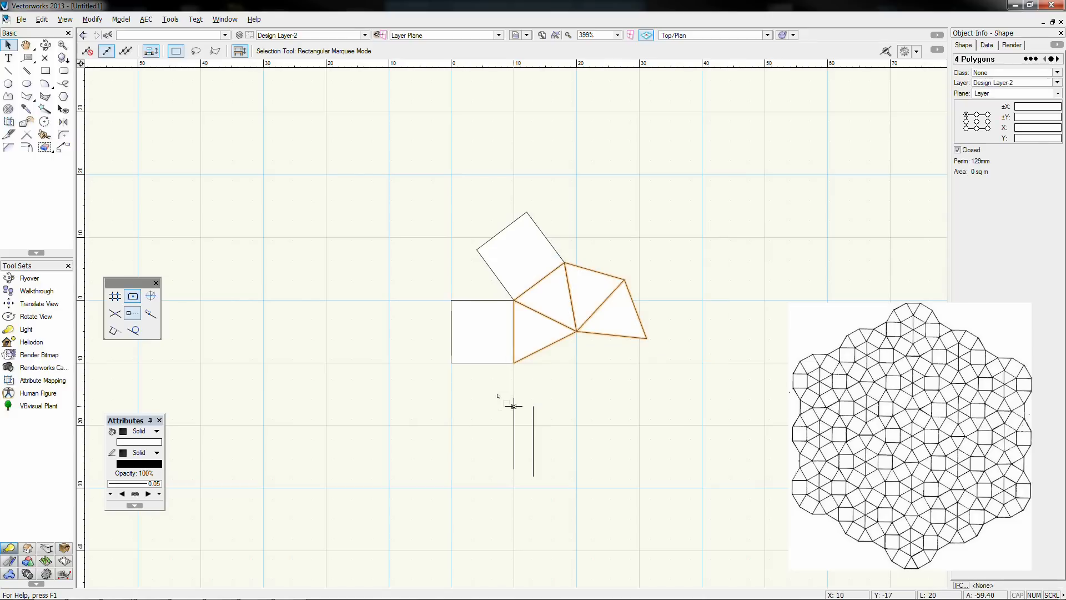
pyautogui.press('Delete')
pyautogui.click(533, 246)
pyautogui.press('Delete')
# Step: Make two copies of the base square and delete the two vertical lines beneath it
pyautogui.click(481, 332)
pyautogui.moveTo(481, 331); pyautogui.dragTo(664, 344)
pyautogui.moveTo(480, 385); pyautogui.dragTo(607, 526)
pyautogui.press('Delete')
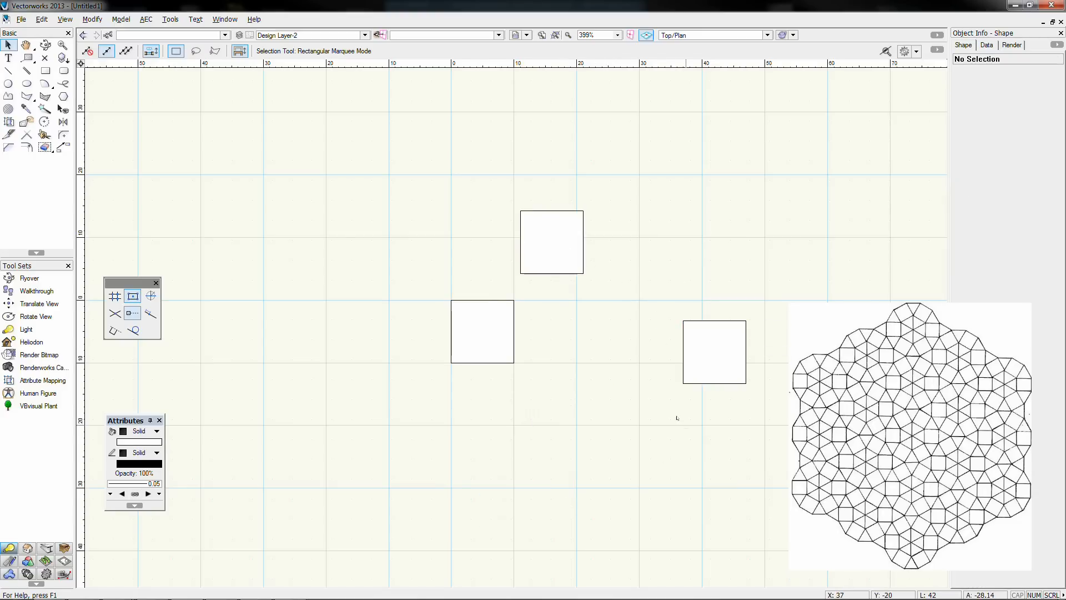
# Step: Snap one square copy against the base square's right side and the other directly above that copy
pyautogui.moveTo(683, 320); pyautogui.dragTo(514, 300)
pyautogui.moveTo(550, 238); pyautogui.dragTo(562, 208)
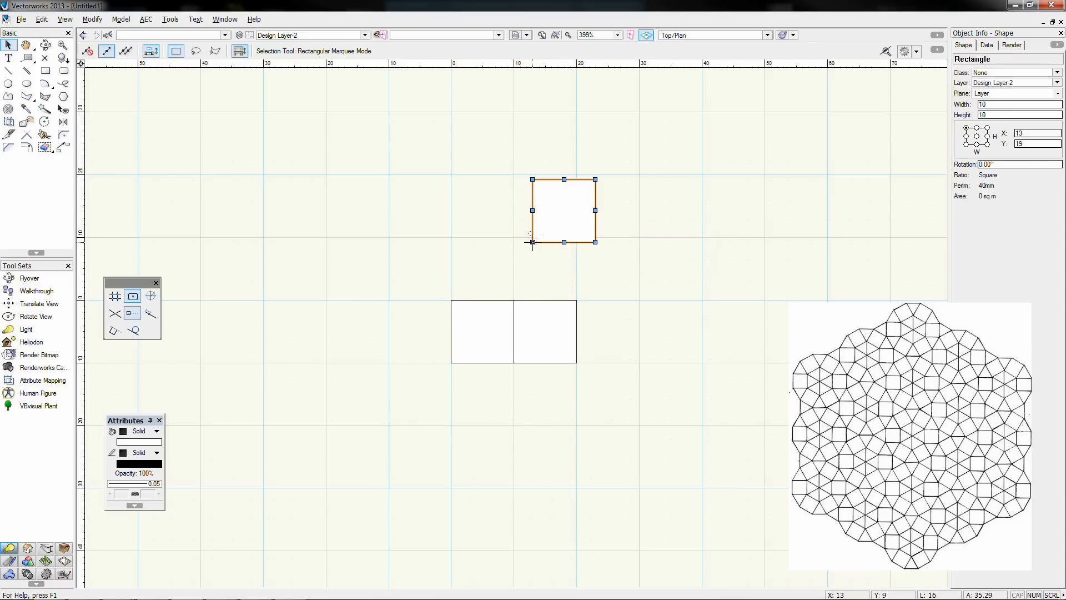
pyautogui.click(491, 247)
pyautogui.moveTo(532, 242); pyautogui.dragTo(514, 300)
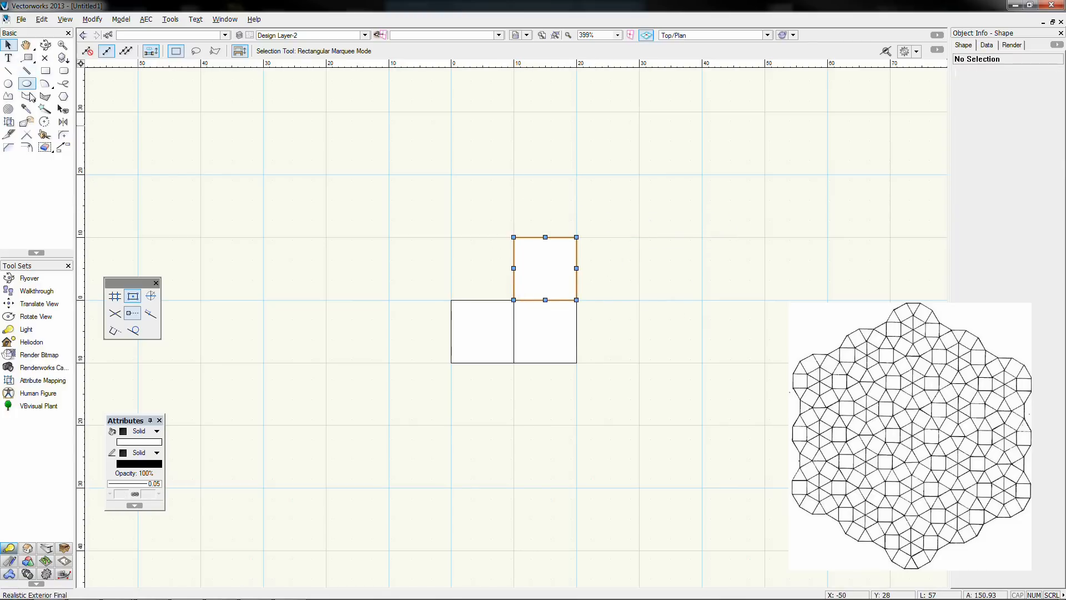
# Step: Rotate a duplicate of the upper square 30° clockwise about its lower-left corner
pyautogui.click(44, 123)
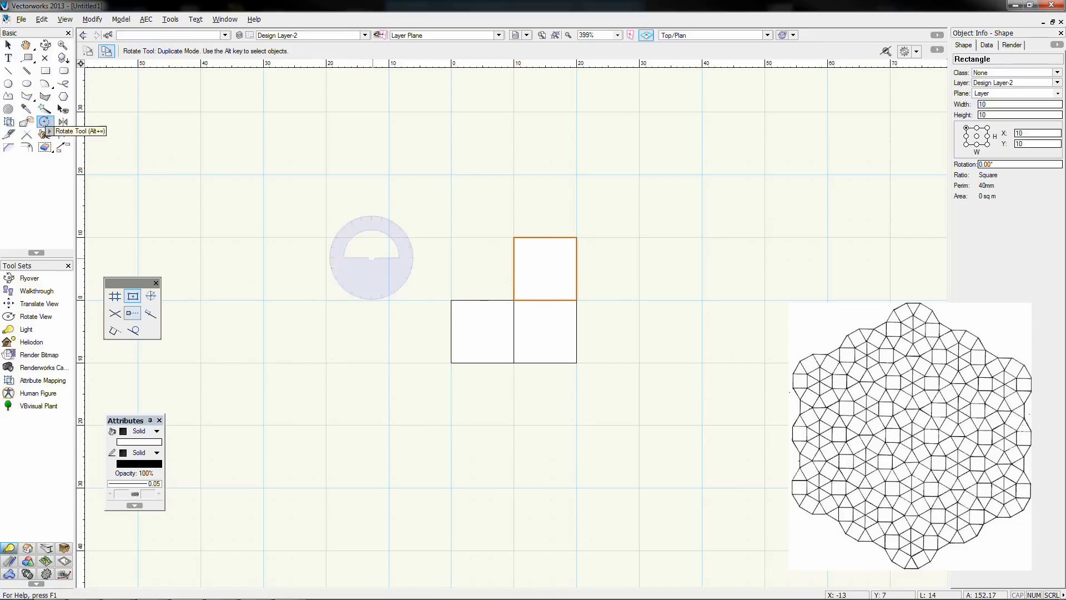
pyautogui.click(514, 300)
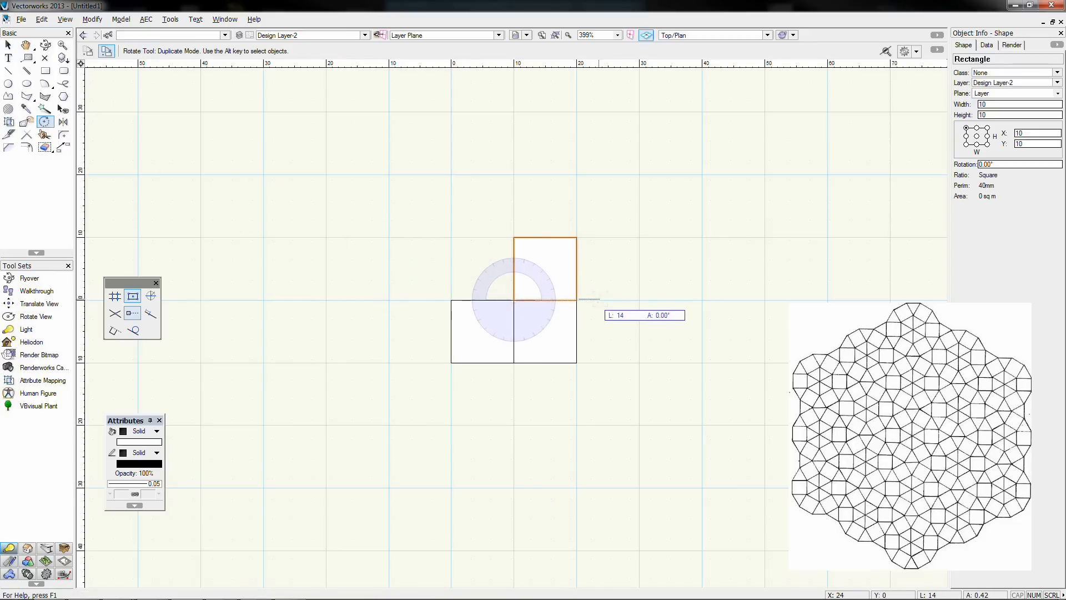
pyautogui.click(576, 300)
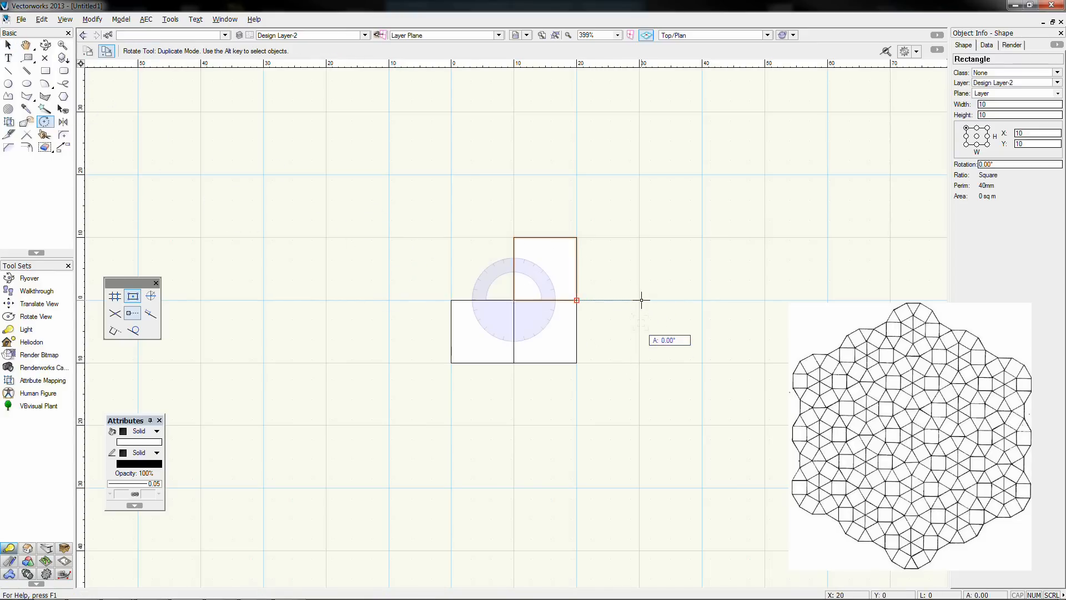
pyautogui.click(623, 362)
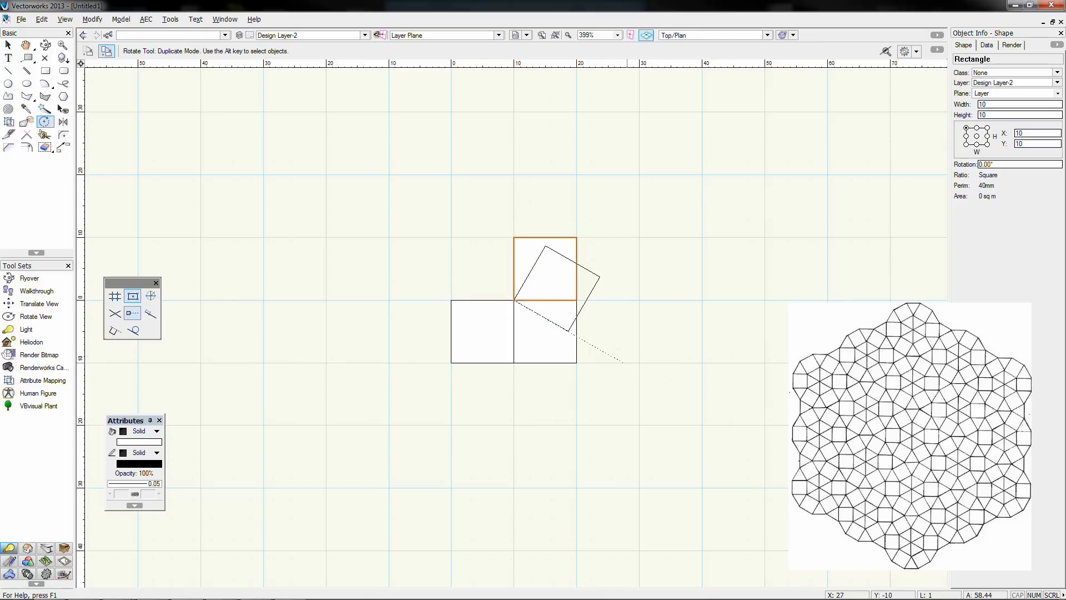
# Step: Rotate a duplicate of the tilted square about its lowest corner until it meets the base square's lower-right corner
pyautogui.click(568, 331)
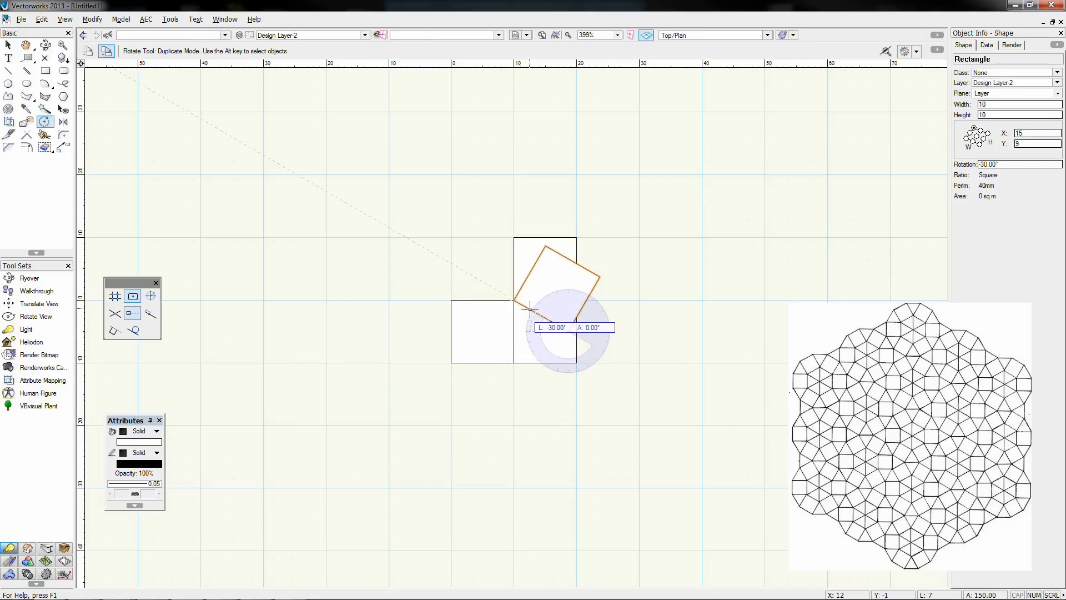
pyautogui.click(514, 300)
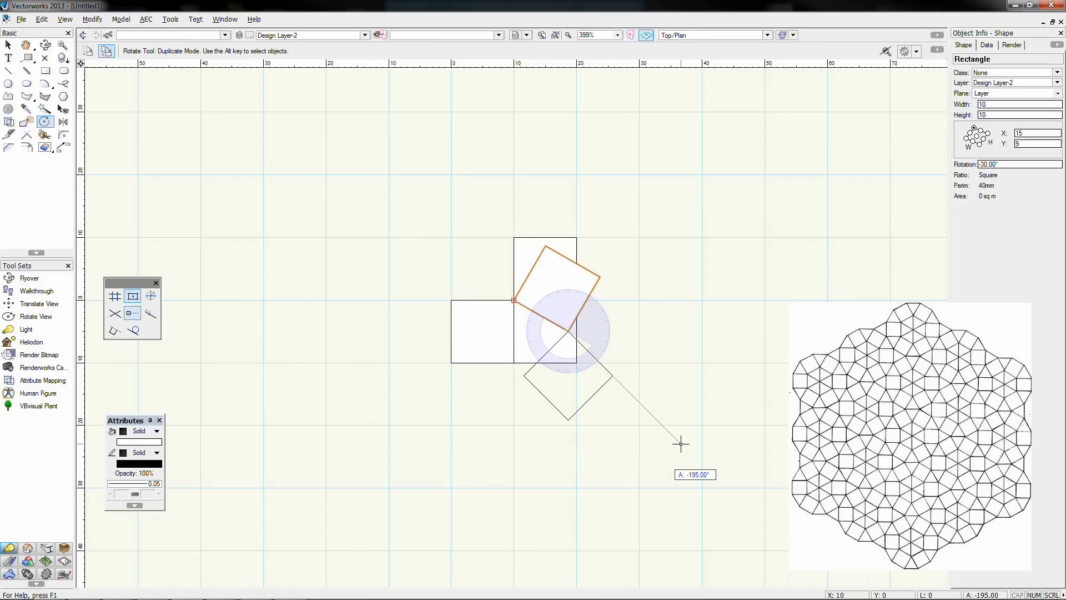
pyautogui.click(640, 455)
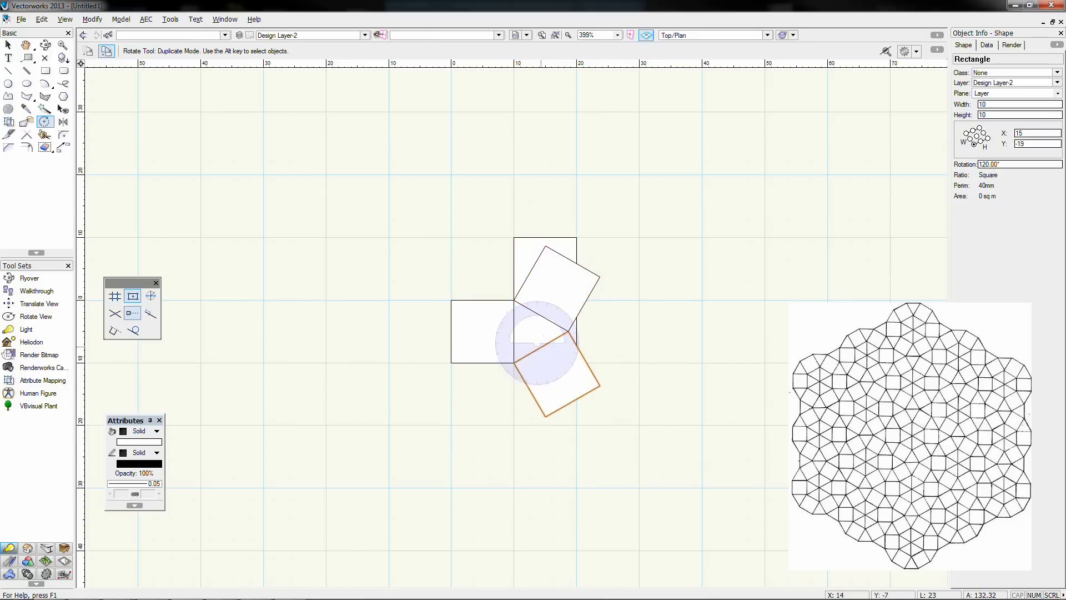
# Step: Delete the unrotated square above the middle square
pyautogui.click(9, 44)
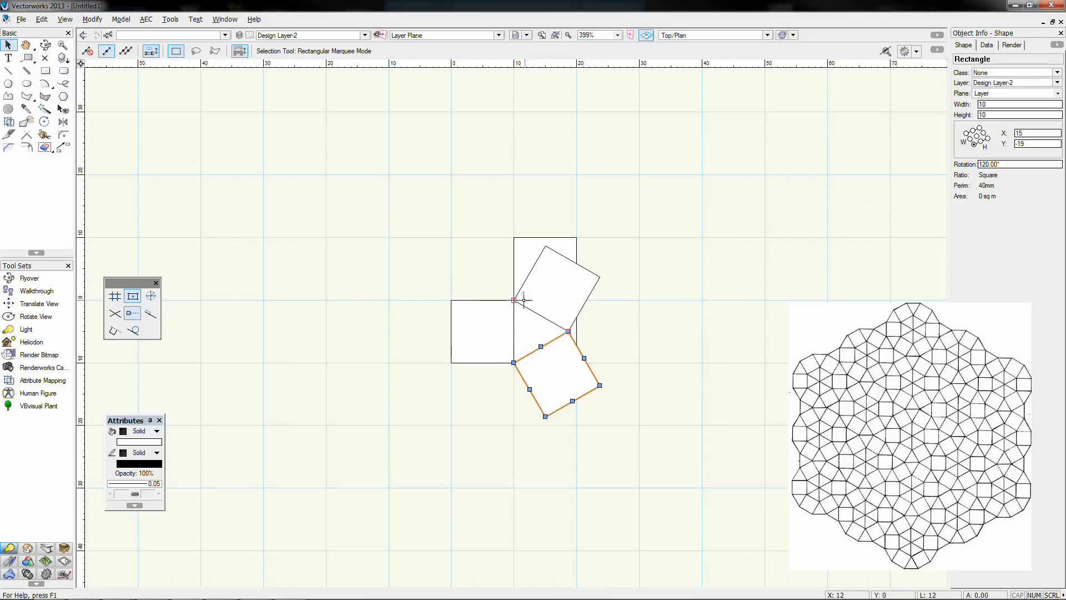
pyautogui.click(514, 260)
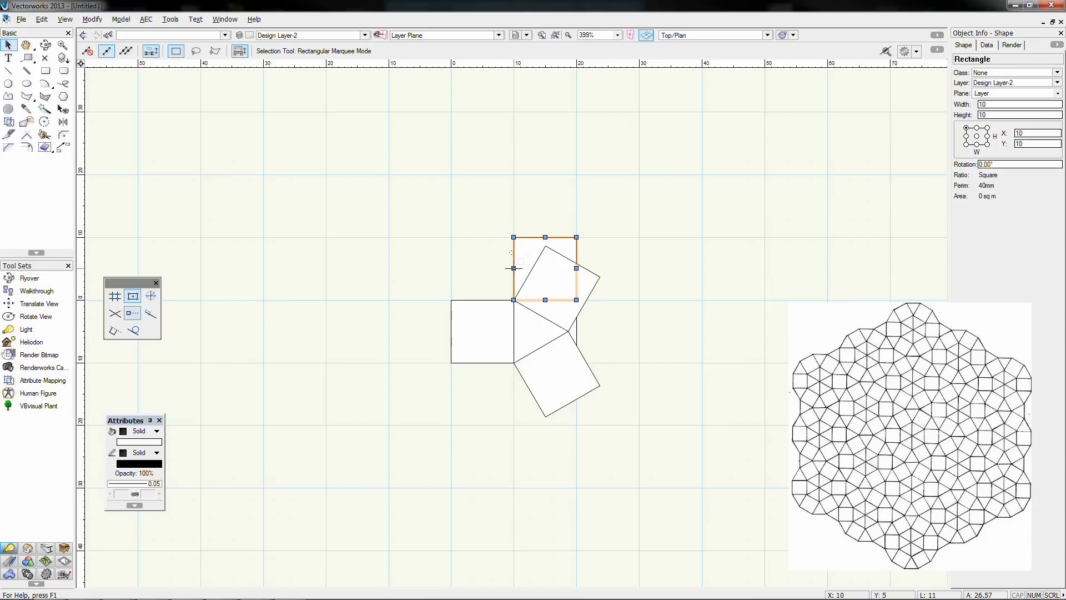
pyautogui.press('Delete')
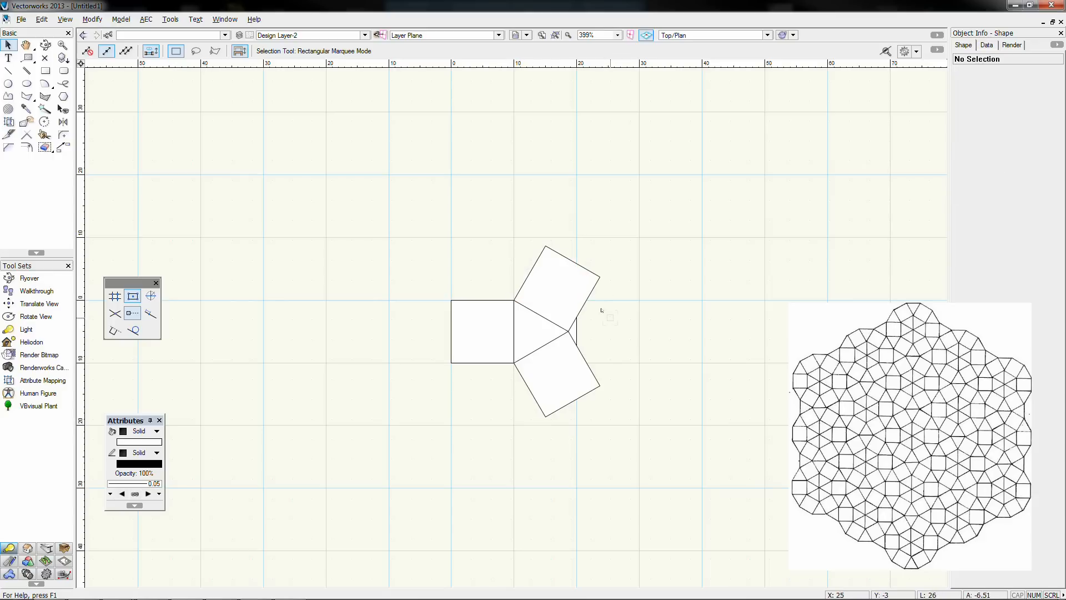
# Step: Apply Clip Surface to the two tilted squares and the overlapped middle square, and check the resulting shapes
pyautogui.moveTo(636, 228); pyautogui.dragTo(503, 455)
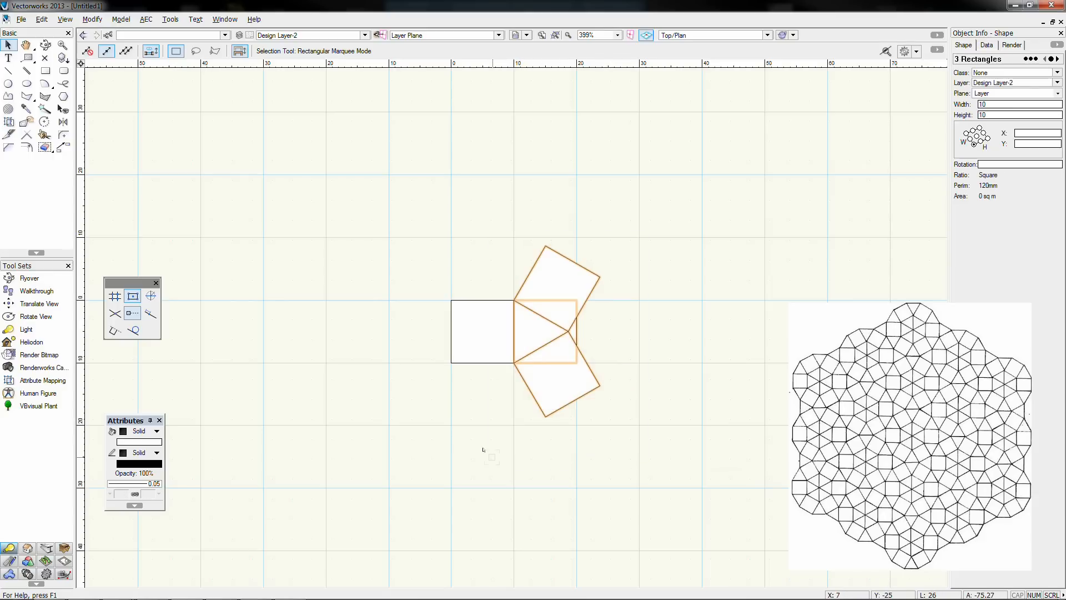
pyautogui.rightClick(539, 347)
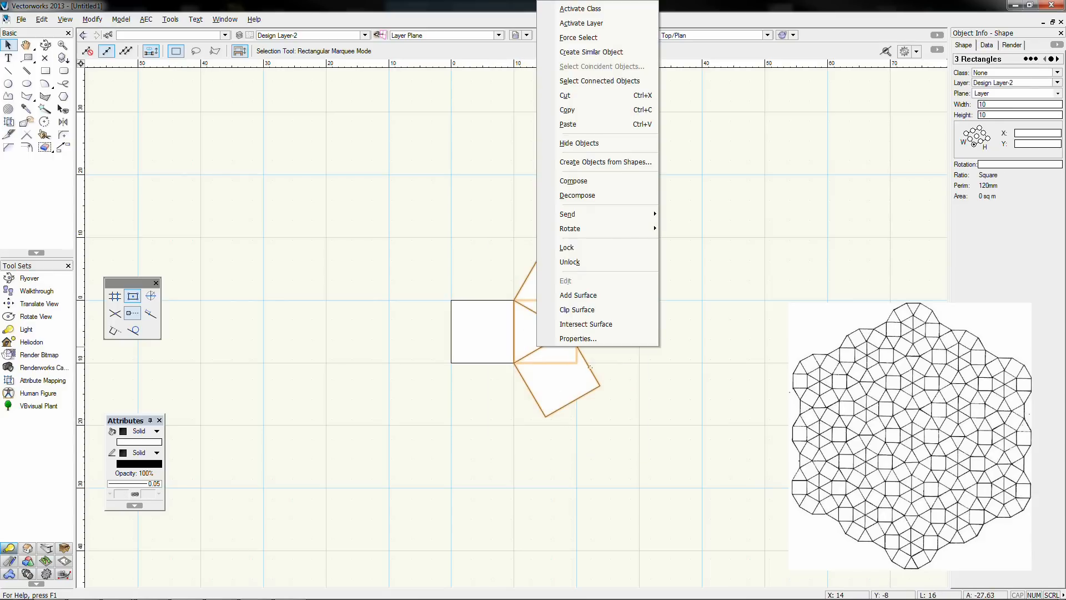
pyautogui.click(578, 318)
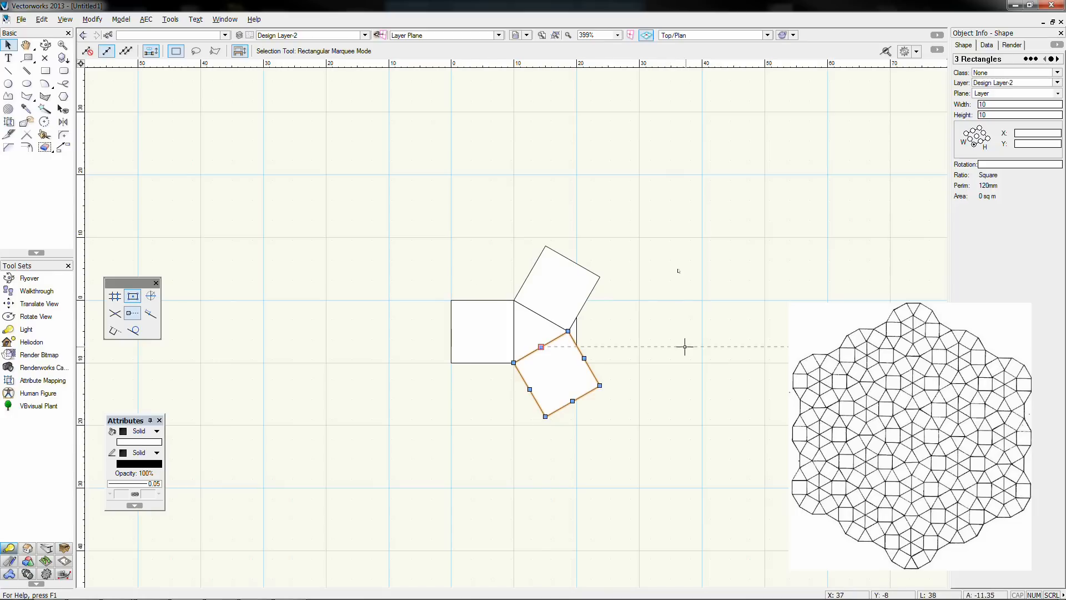
pyautogui.click(626, 235)
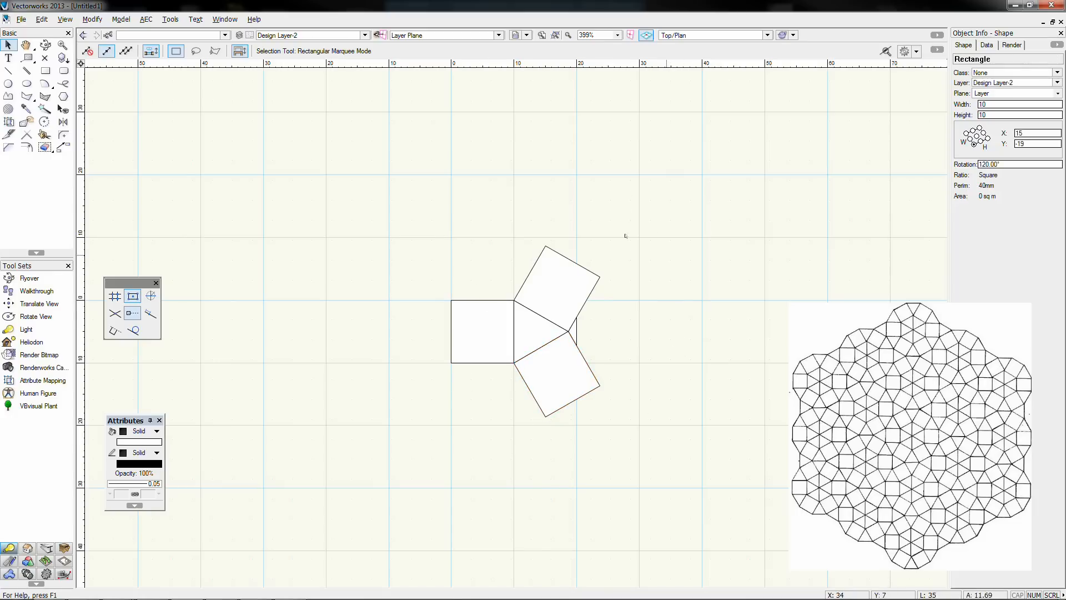
pyautogui.click(549, 279)
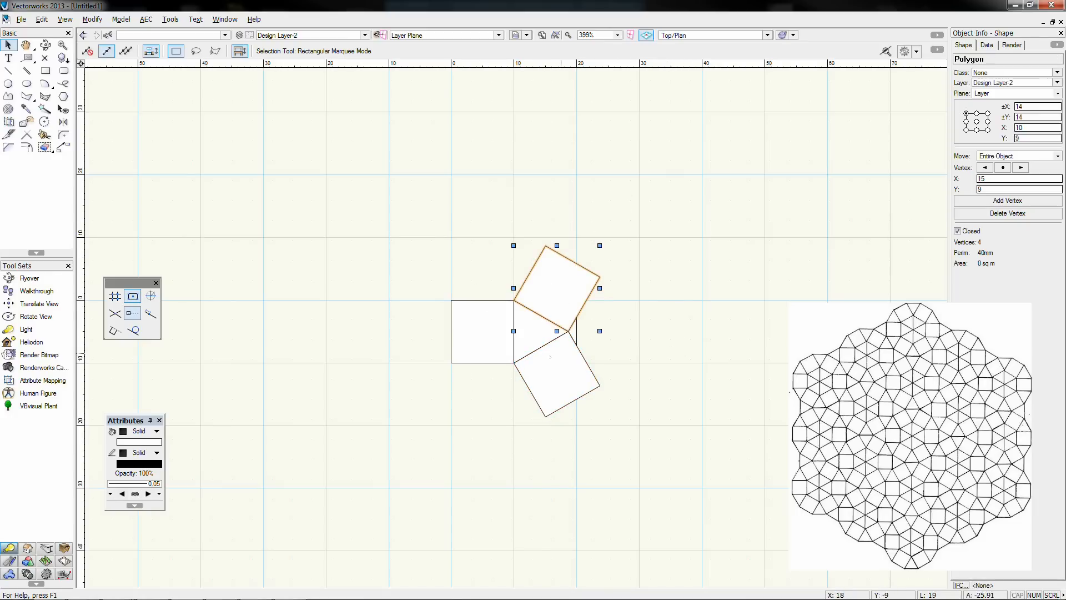
pyautogui.click(557, 374)
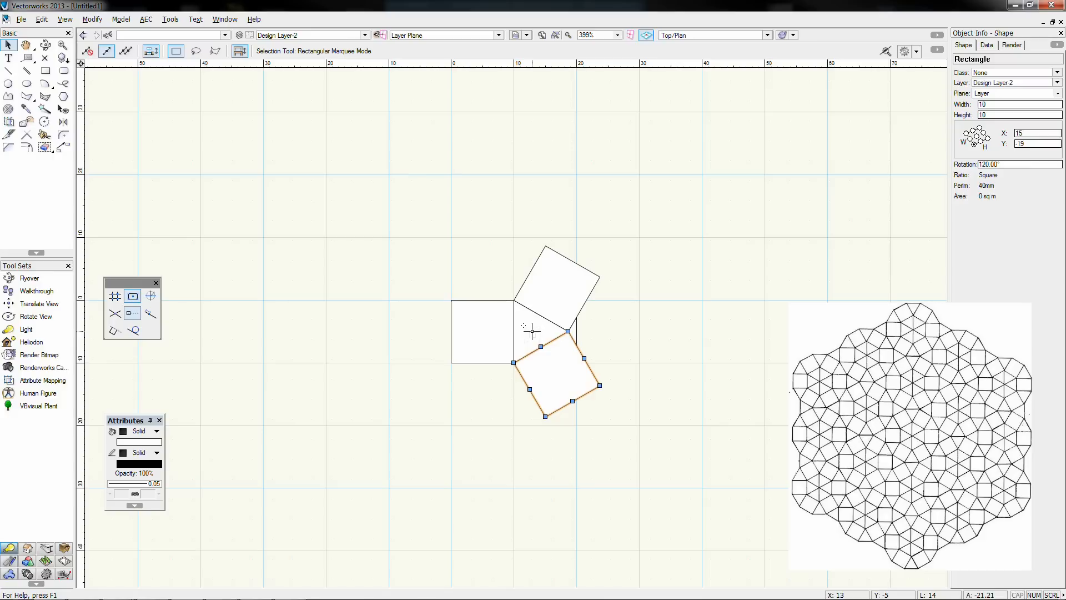
# Step: Repeat the surface clipping with the tilted squares to separate the equilateral triangle from the rest of the middle square
pyautogui.moveTo(646, 217); pyautogui.dragTo(503, 483)
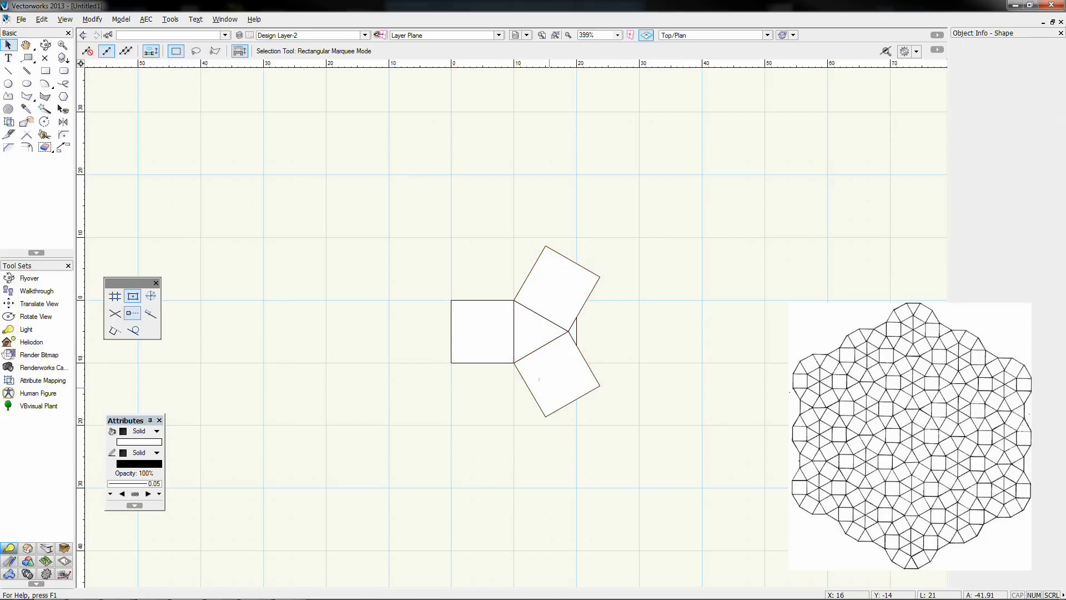
pyautogui.rightClick(548, 387)
pyautogui.click(740, 318)
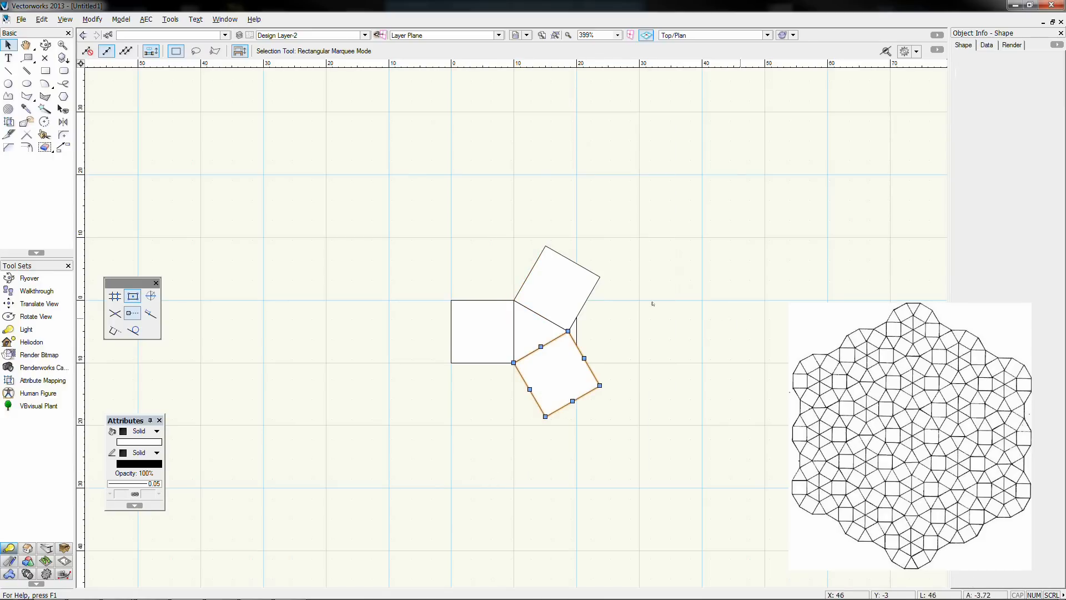
pyautogui.keyDown('shift'); pyautogui.click(558, 284); pyautogui.keyUp('shift')
pyautogui.rightClick(562, 284)
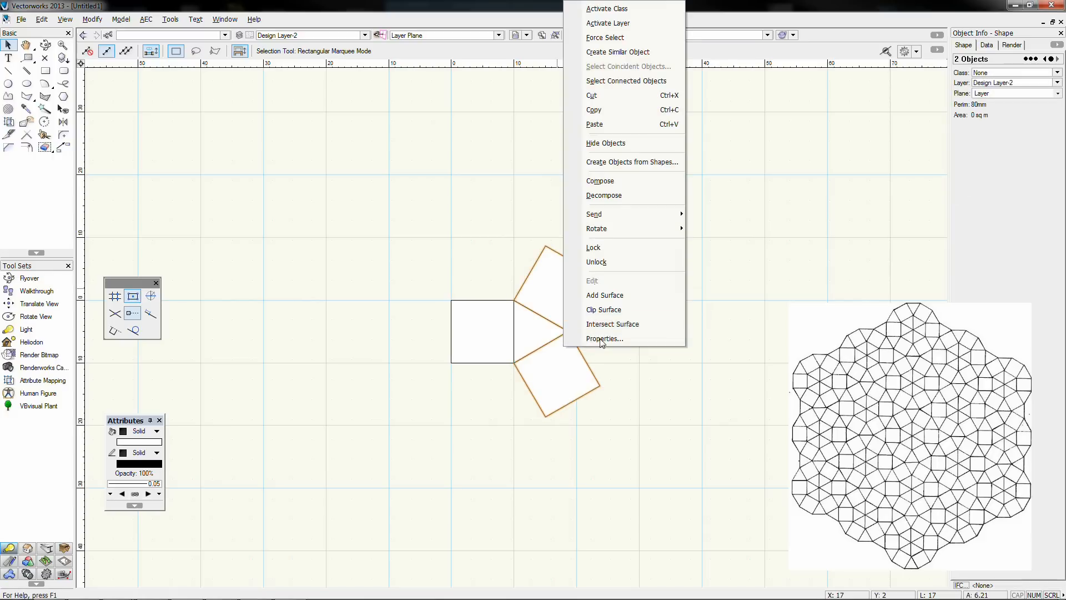
pyautogui.click(735, 326)
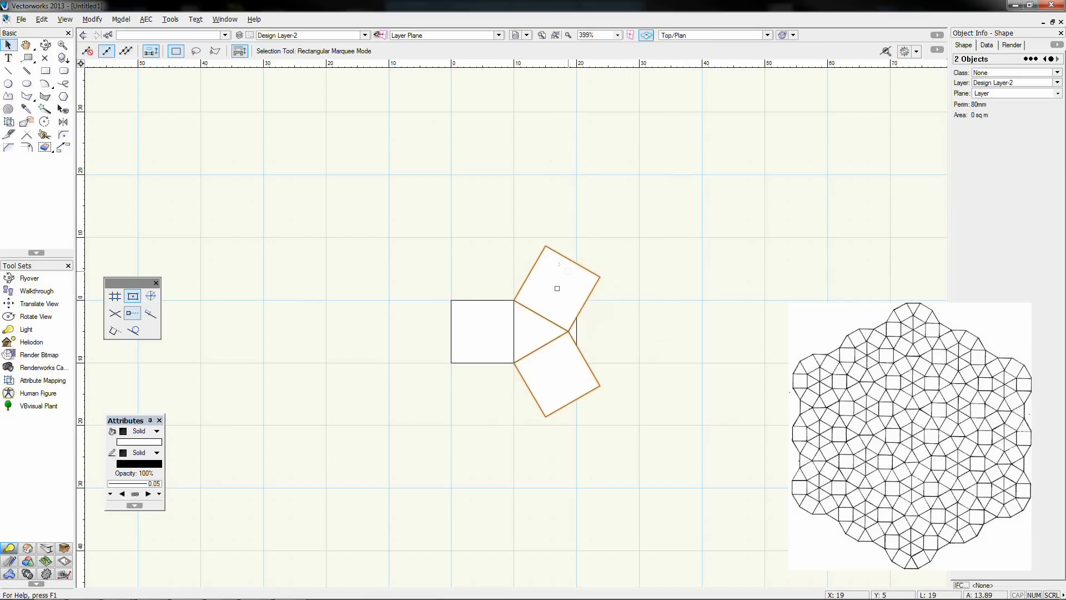
# Step: Move the triangle, the small leftover sliver and both tilted squares apart from each other
pyautogui.click(532, 329)
pyautogui.moveTo(576, 331); pyautogui.dragTo(530, 165)
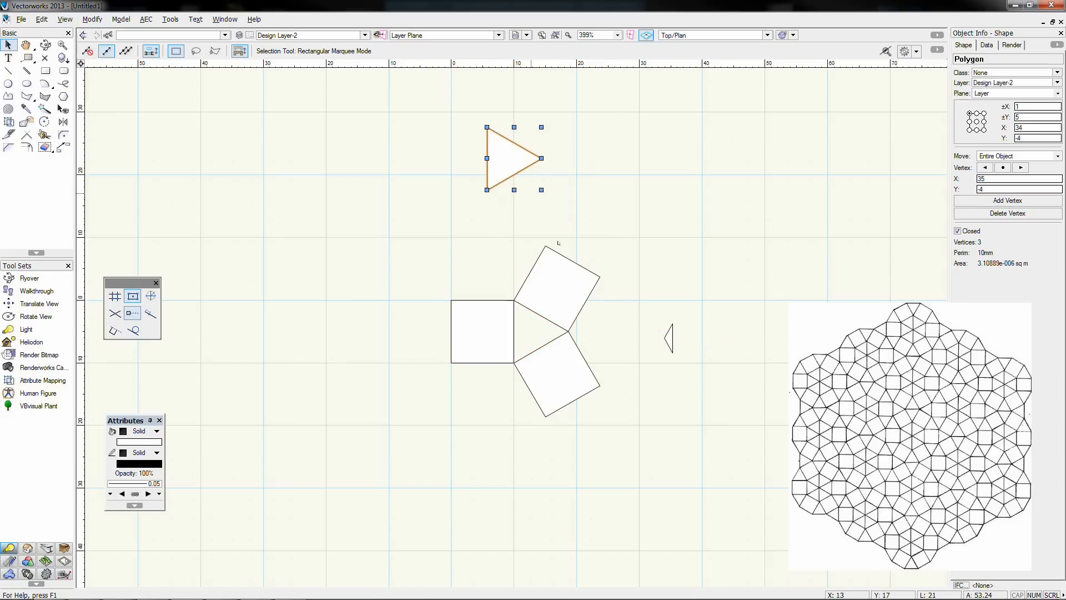
pyautogui.moveTo(552, 316); pyautogui.dragTo(624, 250)
pyautogui.moveTo(557, 374); pyautogui.dragTo(579, 441)
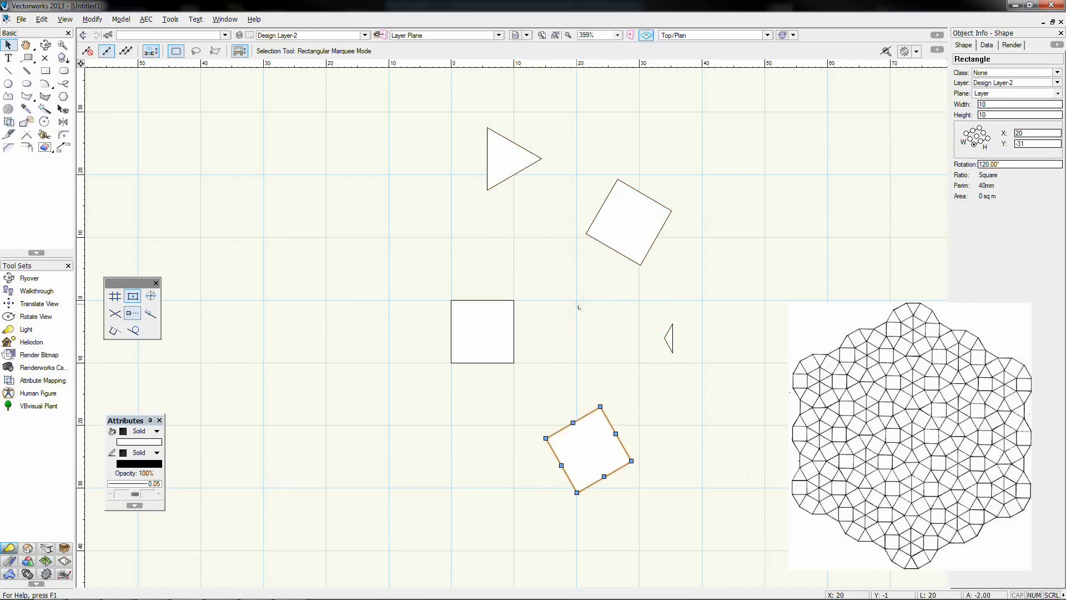
# Step: Snap the triangle back onto the base square's right side and delete both tilted squares and the leftover sliver
pyautogui.moveTo(487, 190); pyautogui.dragTo(514, 362)
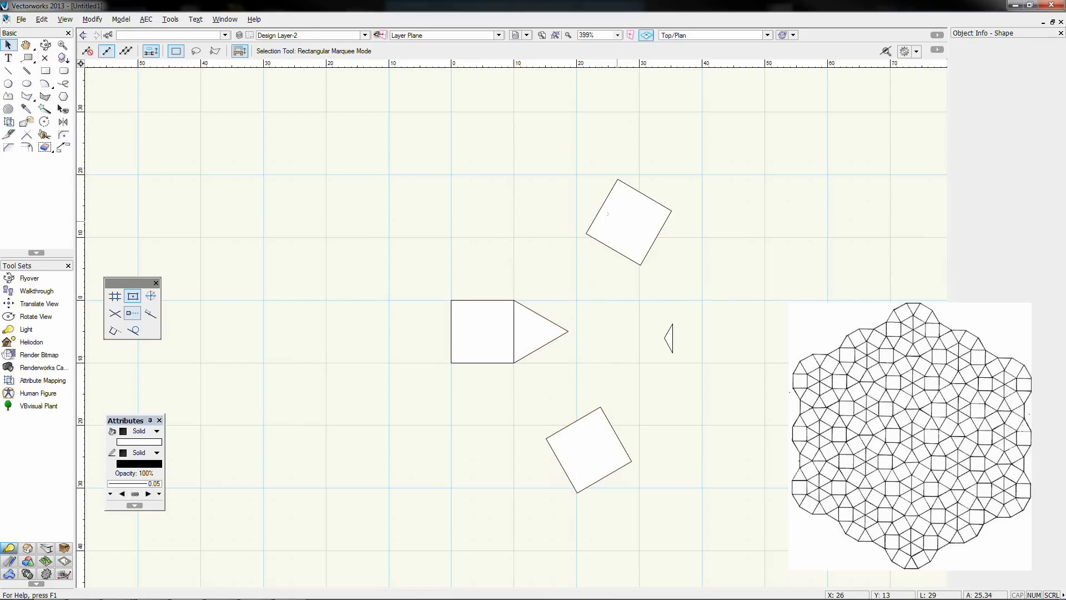
pyautogui.click(608, 215)
pyautogui.press('Delete')
pyautogui.click(587, 448)
pyautogui.press('Delete')
pyautogui.click(671, 337)
pyautogui.press('Delete')
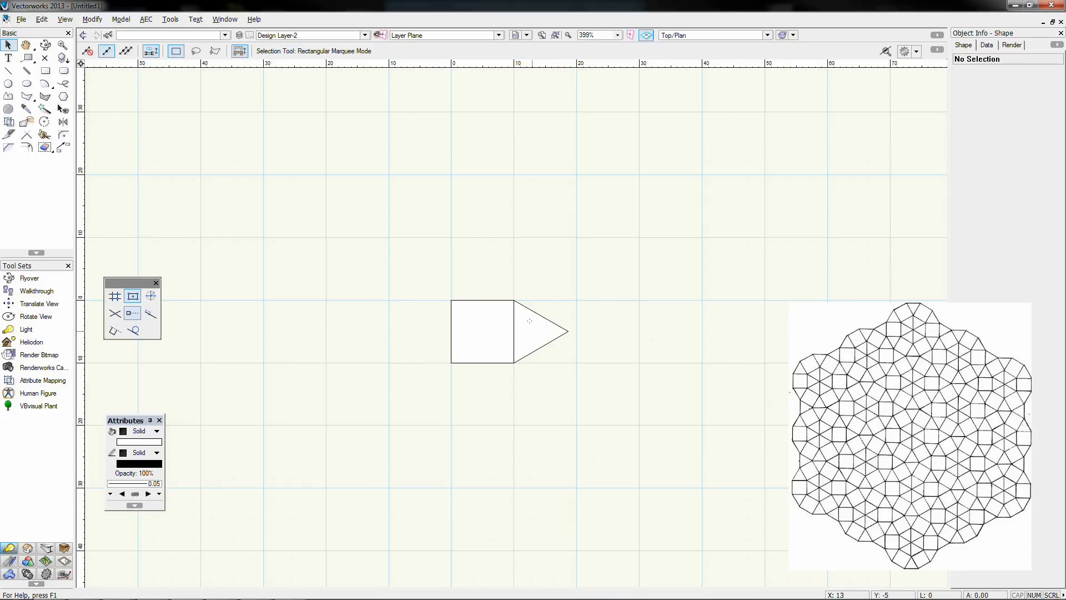
# Step: Rotate a duplicate of the triangle about its outer tip so it adjoins the original triangle's upper edge
pyautogui.click(531, 328)
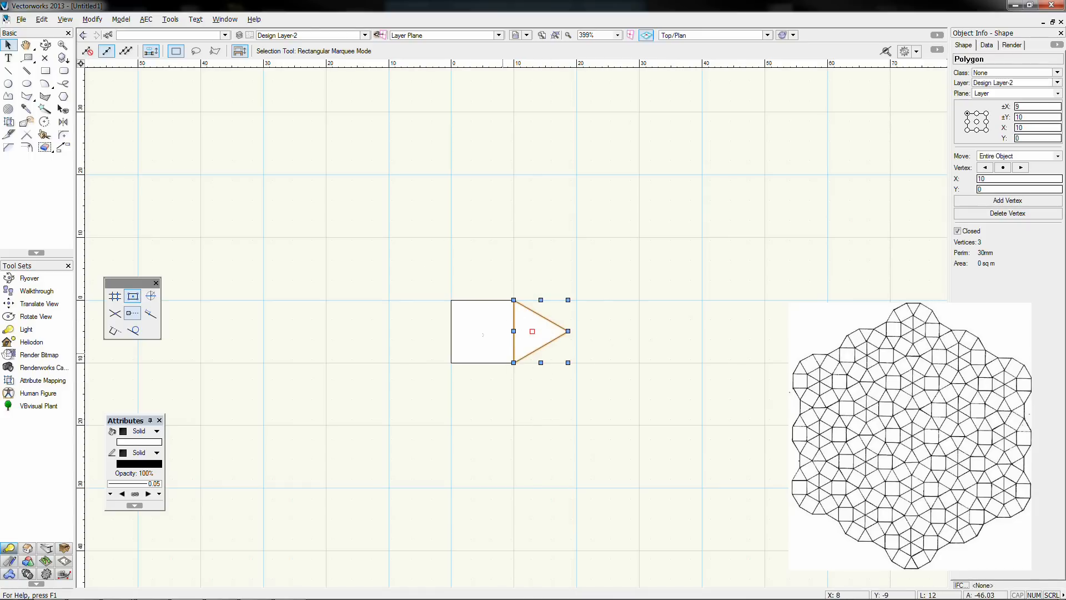
pyautogui.click(45, 121)
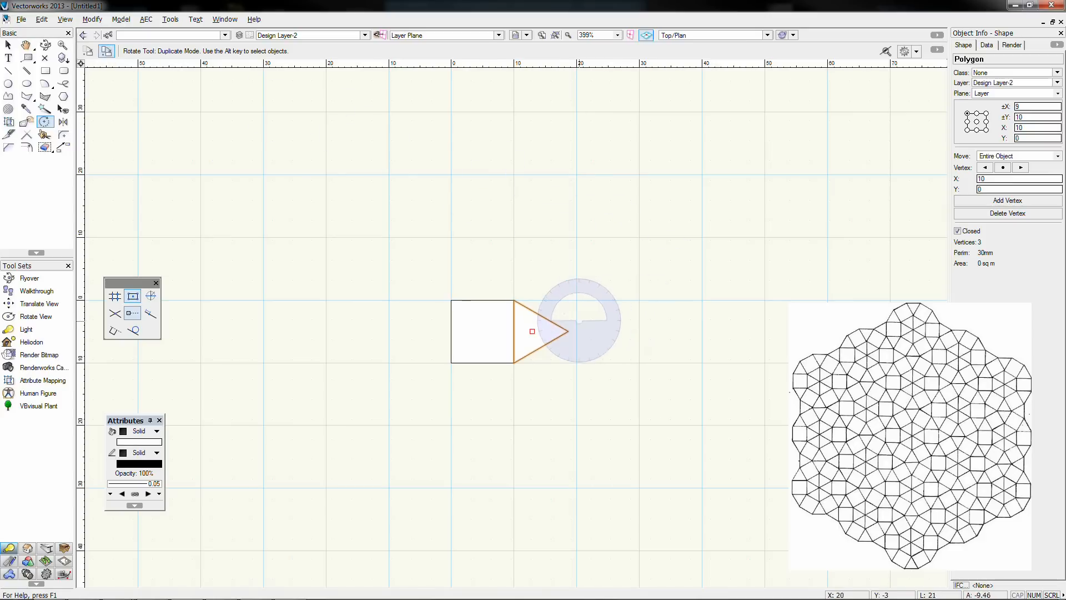
pyautogui.click(568, 331)
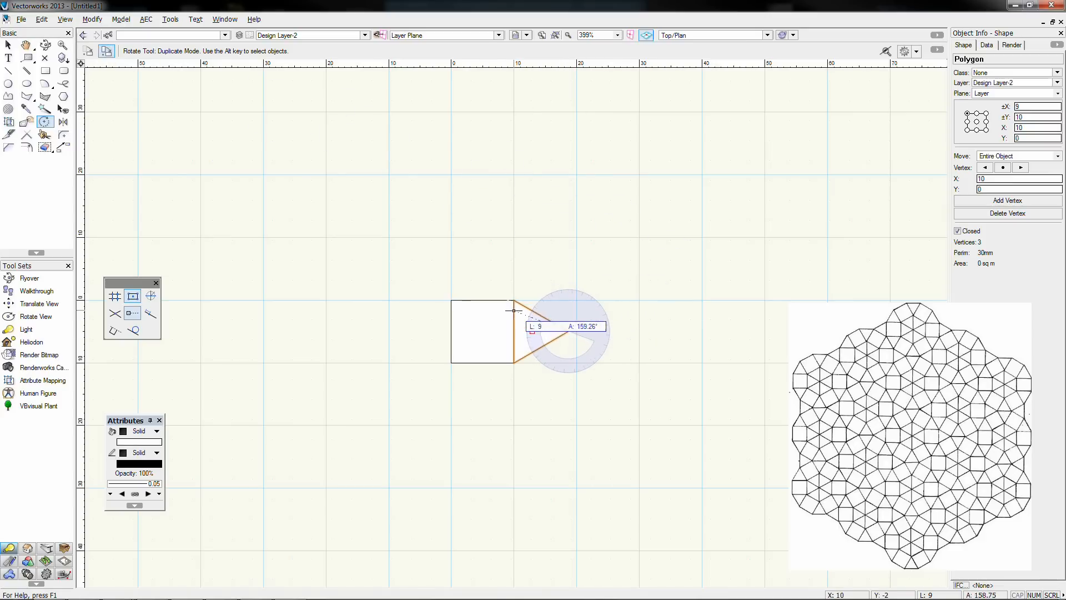
pyautogui.click(514, 363)
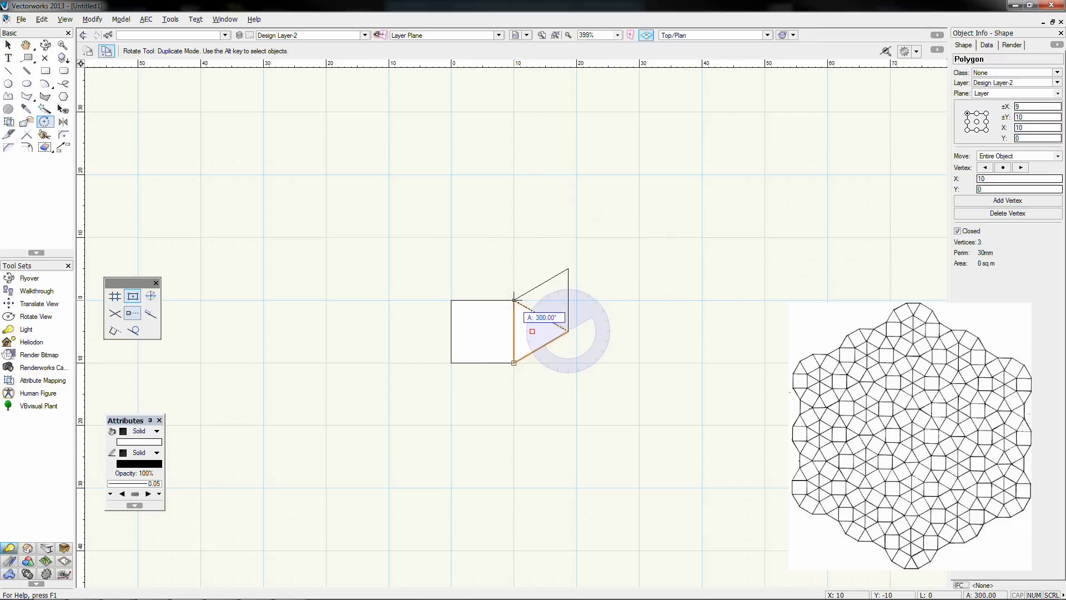
pyautogui.click(524, 303)
# Step: Add two more triangles clockwise around the shared tip by duplicate-rotating the newest triangle in 60° increments
pyautogui.click(568, 331)
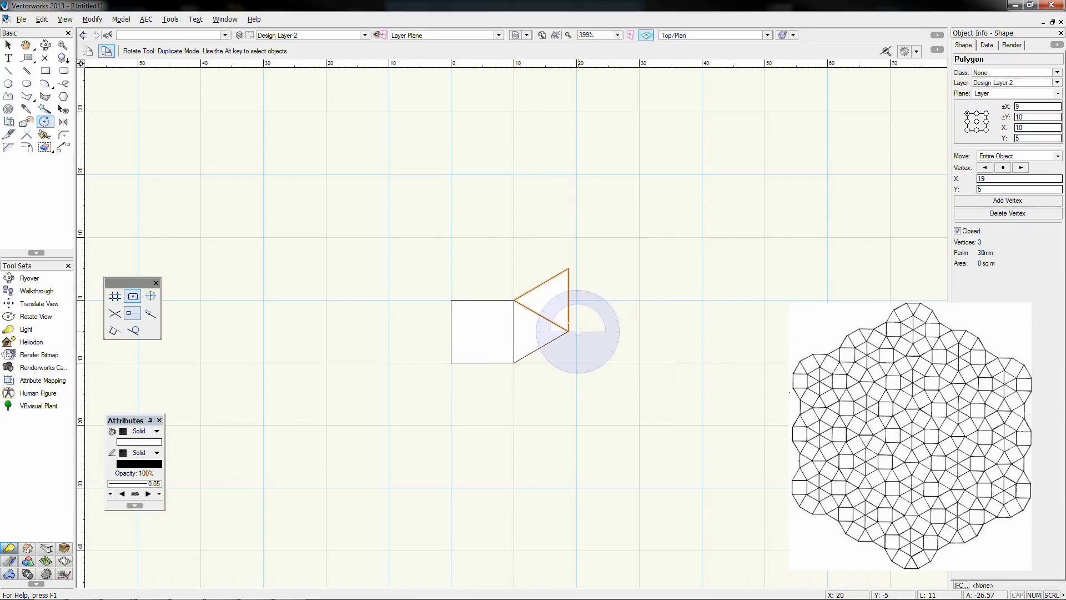
pyautogui.click(514, 299)
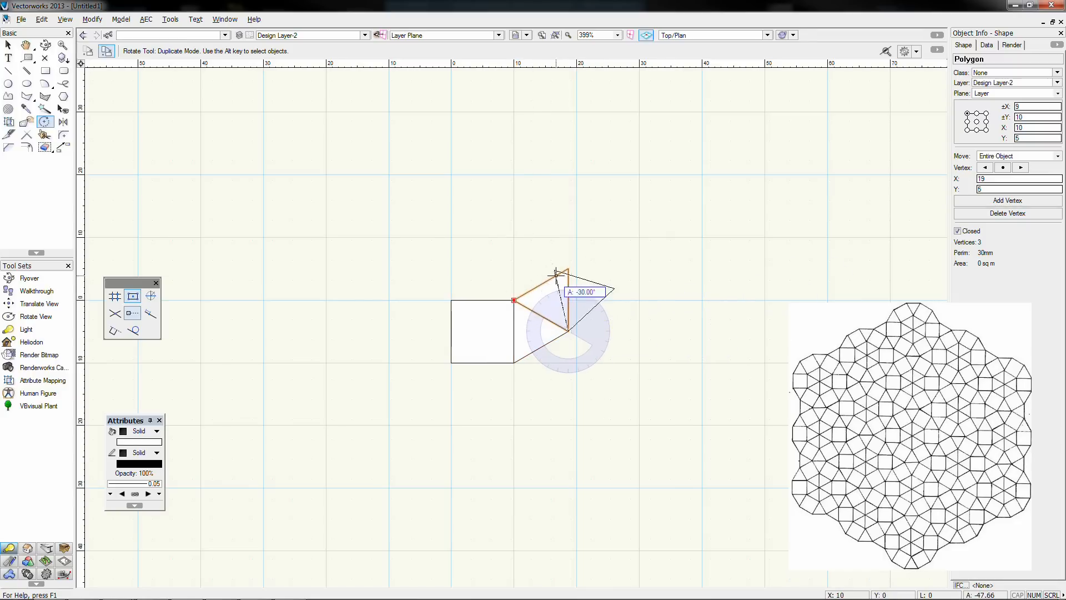
pyautogui.click(568, 277)
pyautogui.click(569, 332)
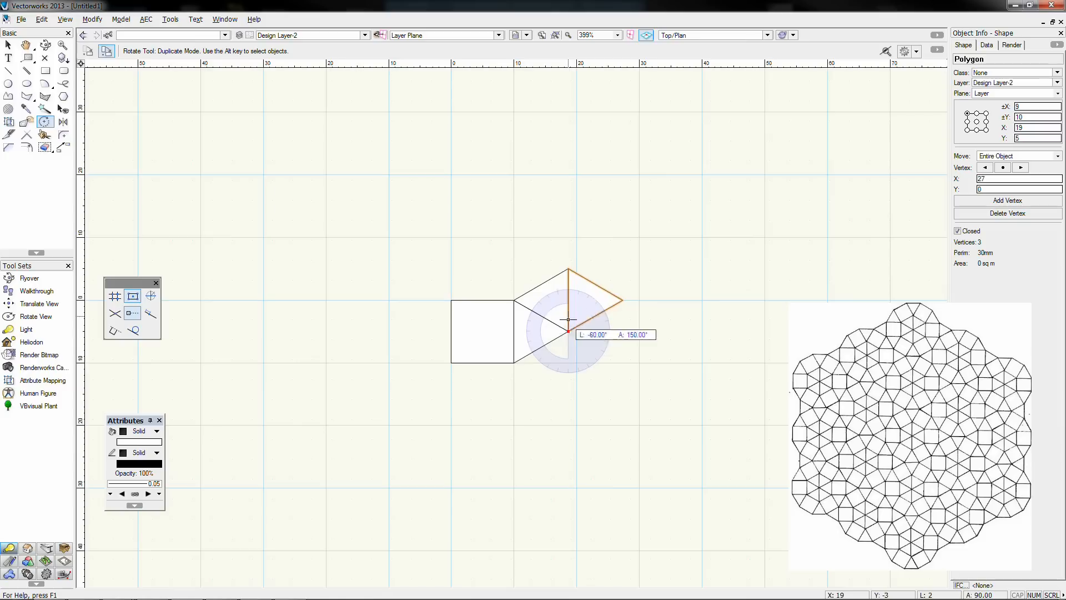
pyautogui.click(623, 300)
pyautogui.click(623, 362)
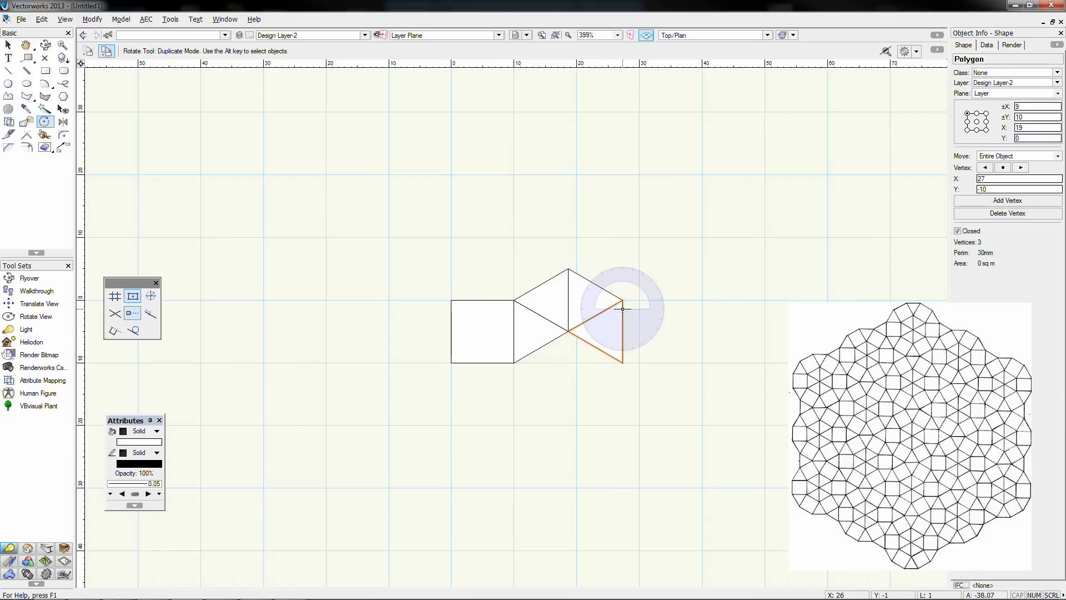
# Step: Duplicate-rotate the two newest triangles together about the shared tip to complete the six-triangle hexagon
pyautogui.press('x')
pyautogui.keyDown('shift'); pyautogui.click(595, 283); pyautogui.keyUp('shift')
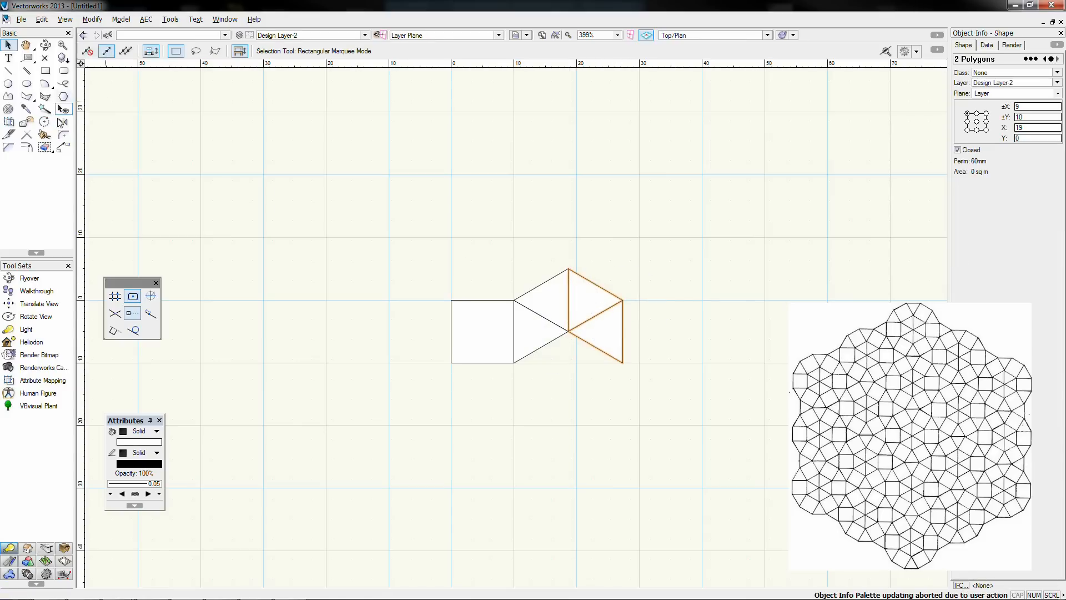
pyautogui.click(45, 122)
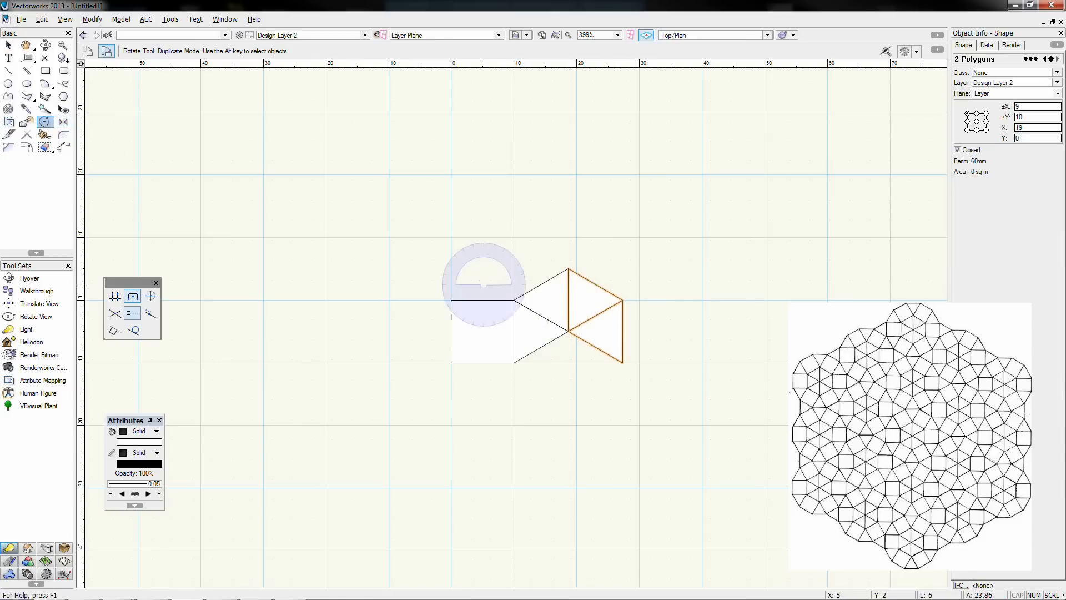
pyautogui.click(568, 332)
pyautogui.click(568, 268)
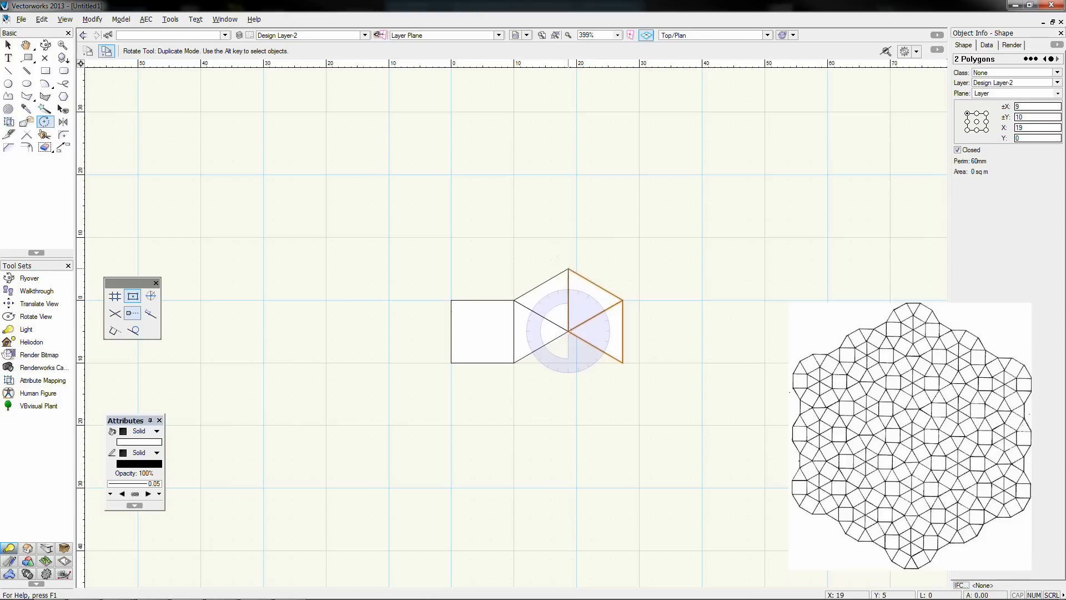
pyautogui.click(623, 363)
pyautogui.press('x')
pyautogui.click(696, 410)
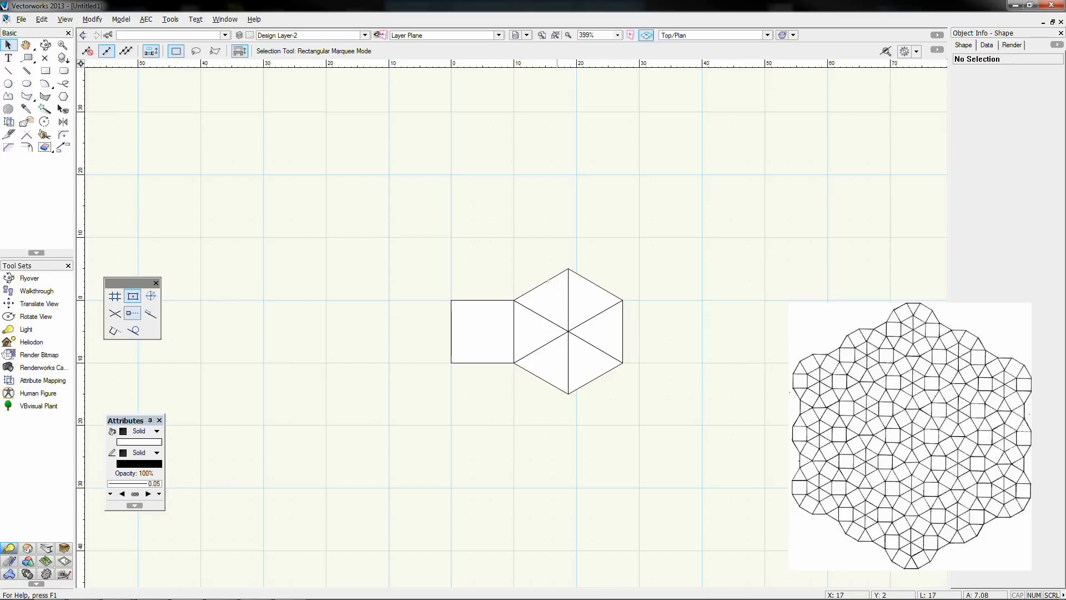
# Step: Copy the hexagon's upper-left triangle and snap the copy's lower corner onto the base square's upper-right corner
pyautogui.moveTo(551, 300); pyautogui.dragTo(482, 200)
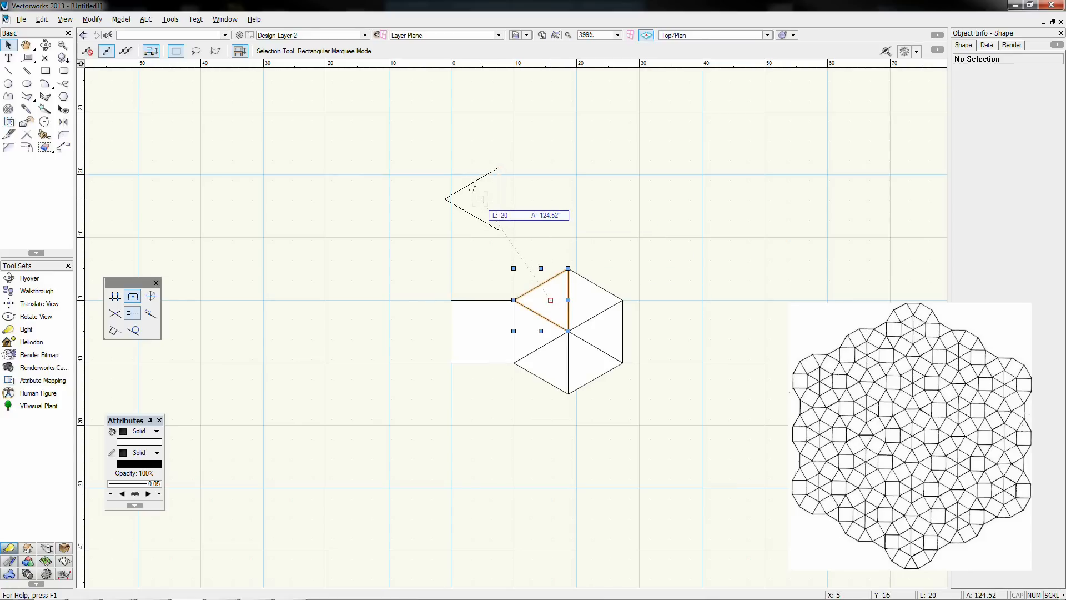
pyautogui.keyDown('ctrl'); pyautogui.moveTo(472, 189); pyautogui.dragTo(510, 280); pyautogui.keyUp('ctrl')
pyautogui.click(560, 197)
pyautogui.moveTo(512, 243); pyautogui.dragTo(514, 300)
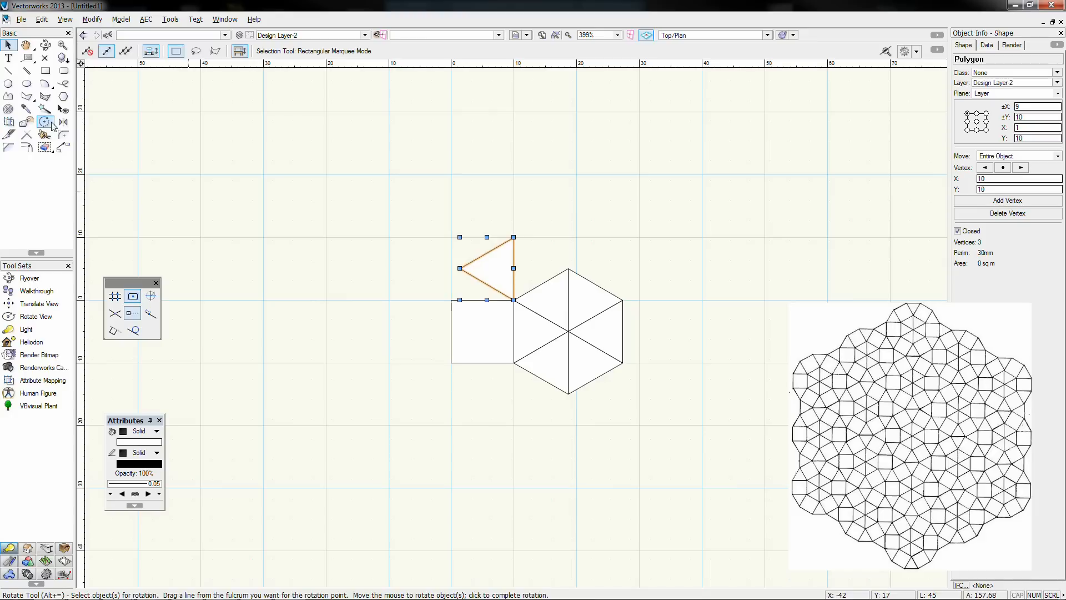
# Step: Rotate the copied triangle, without duplicating, about the square's upper-right corner until it sits on the square's top edge
pyautogui.click(44, 122)
pyautogui.click(87, 51)
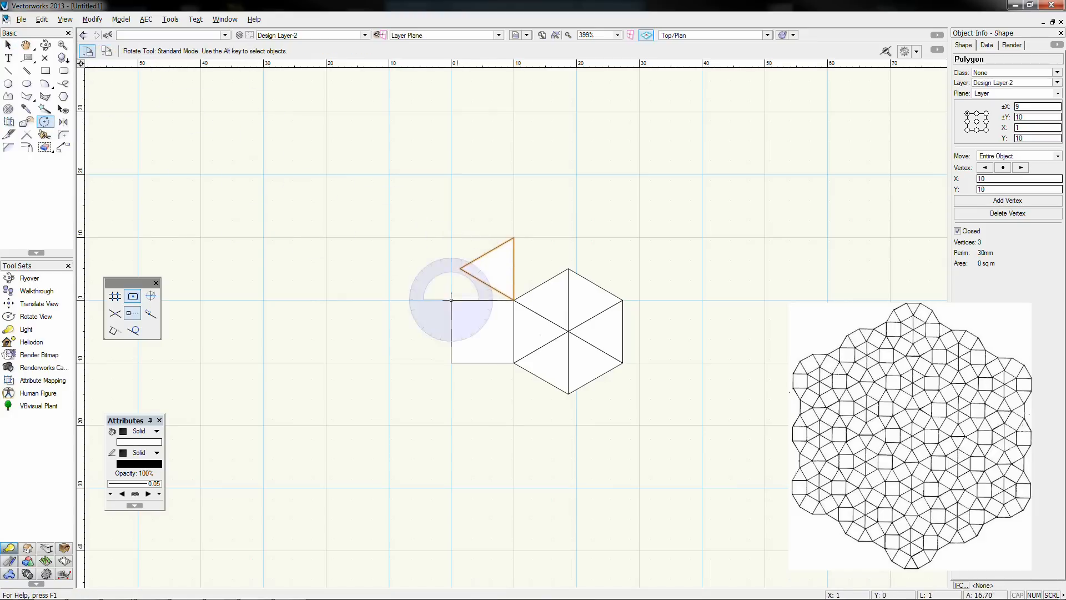
pyautogui.click(513, 300)
pyautogui.click(459, 269)
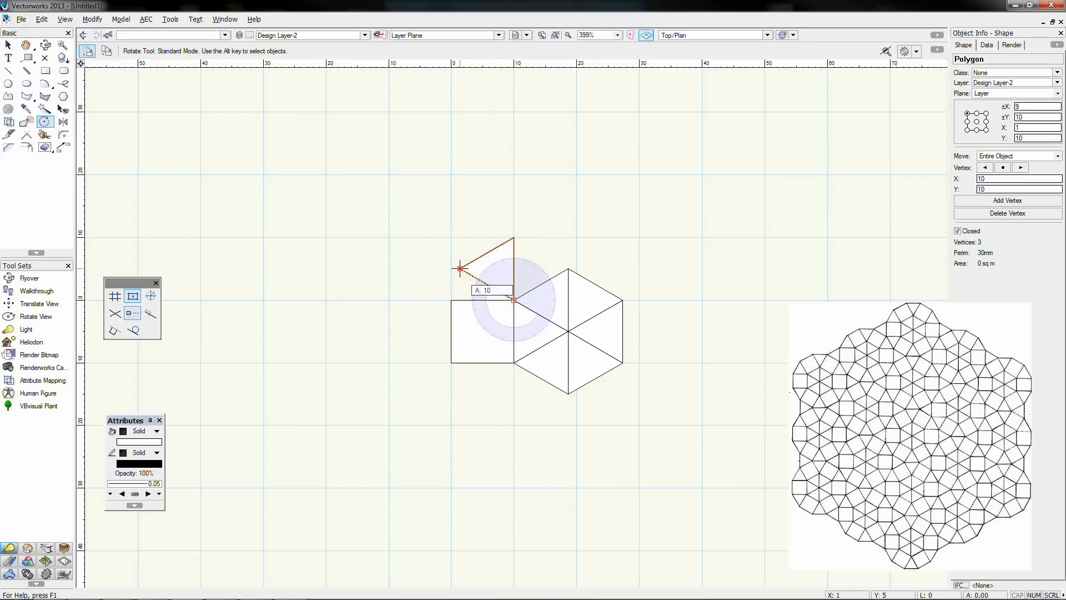
pyautogui.click(461, 300)
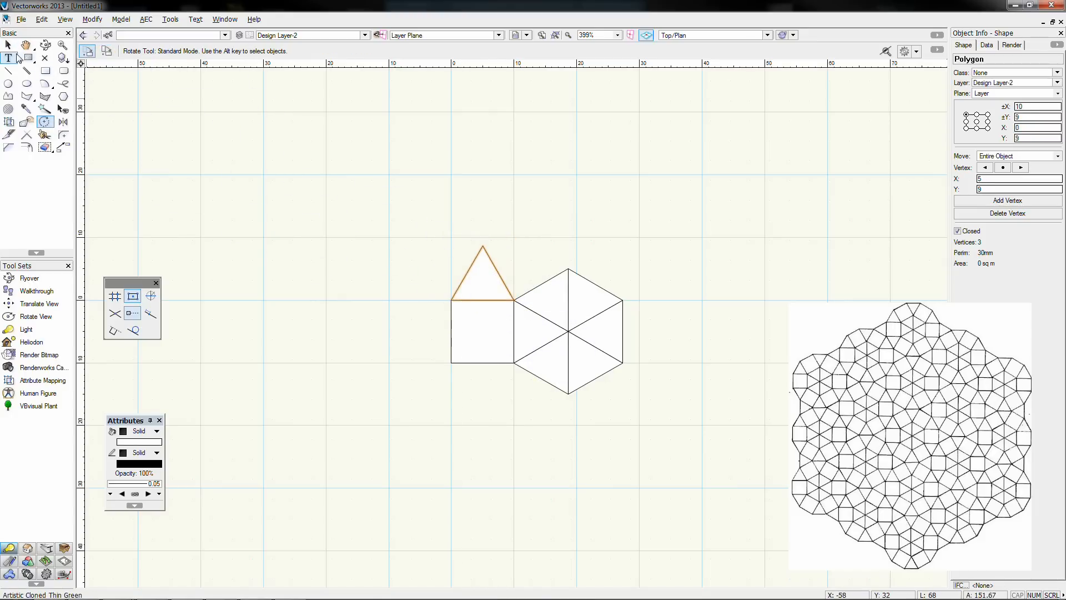
pyautogui.click(7, 45)
pyautogui.click(297, 269)
# Step: Rotate the square and its attached triangle together about the hexagon's centre onto the hexagon's upper-left side
pyautogui.click(483, 331)
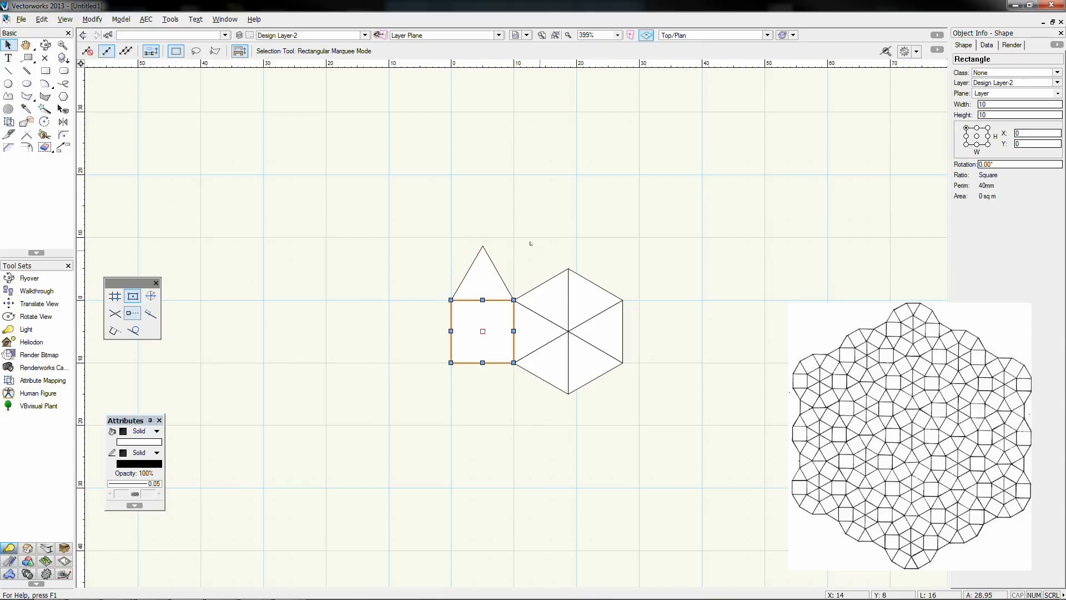
pyautogui.moveTo(400, 205); pyautogui.dragTo(525, 388)
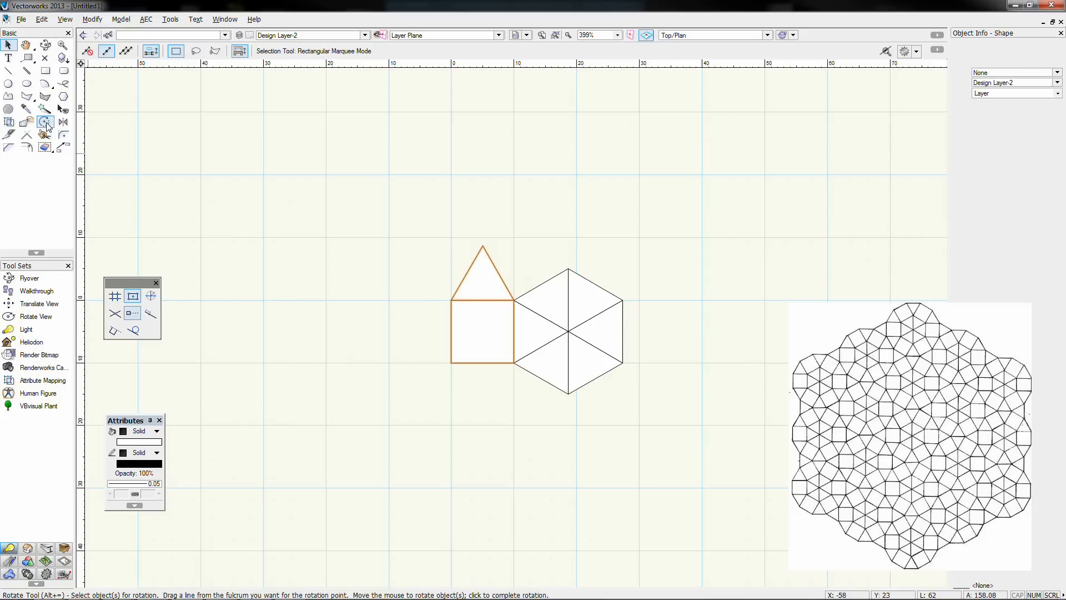
pyautogui.click(45, 122)
pyautogui.click(568, 332)
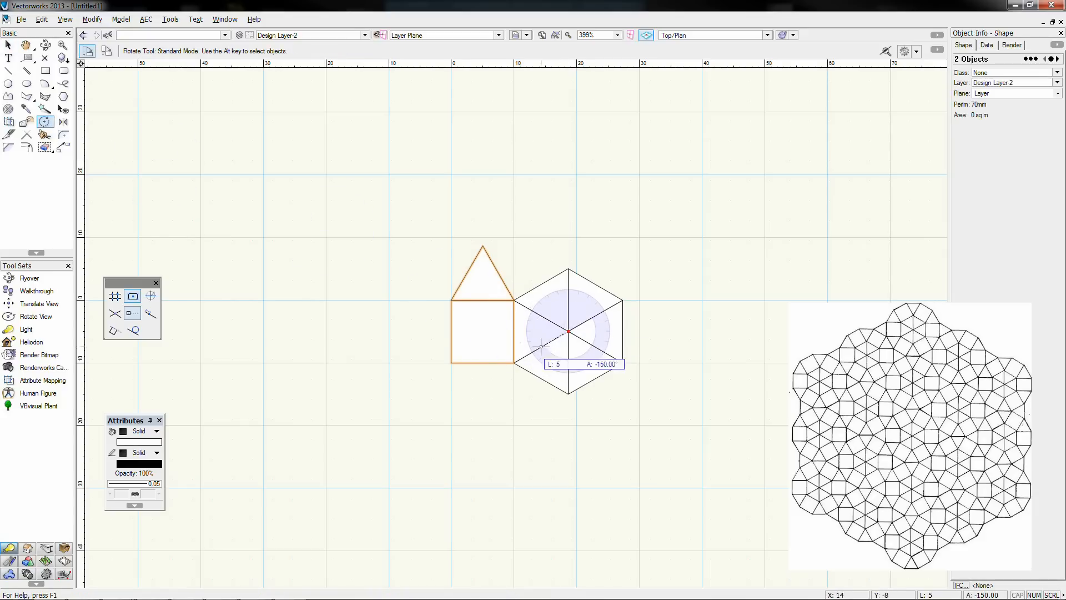
pyautogui.click(513, 363)
pyautogui.click(514, 299)
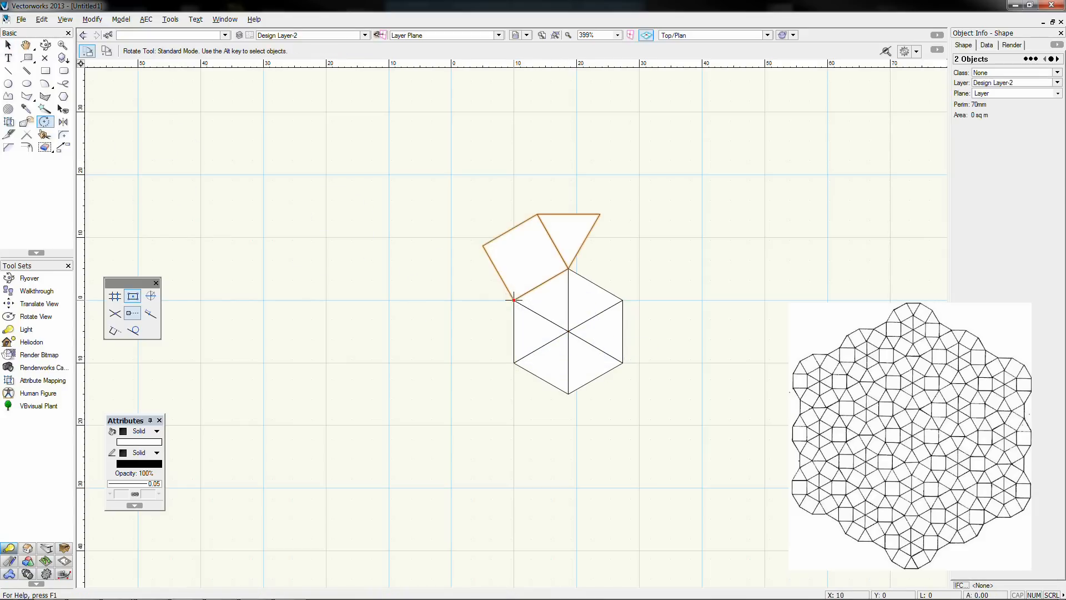
# Step: Duplicate-rotate the square and triangle pair about the hexagon's centre onto the hexagon's upper-right side
pyautogui.click(107, 51)
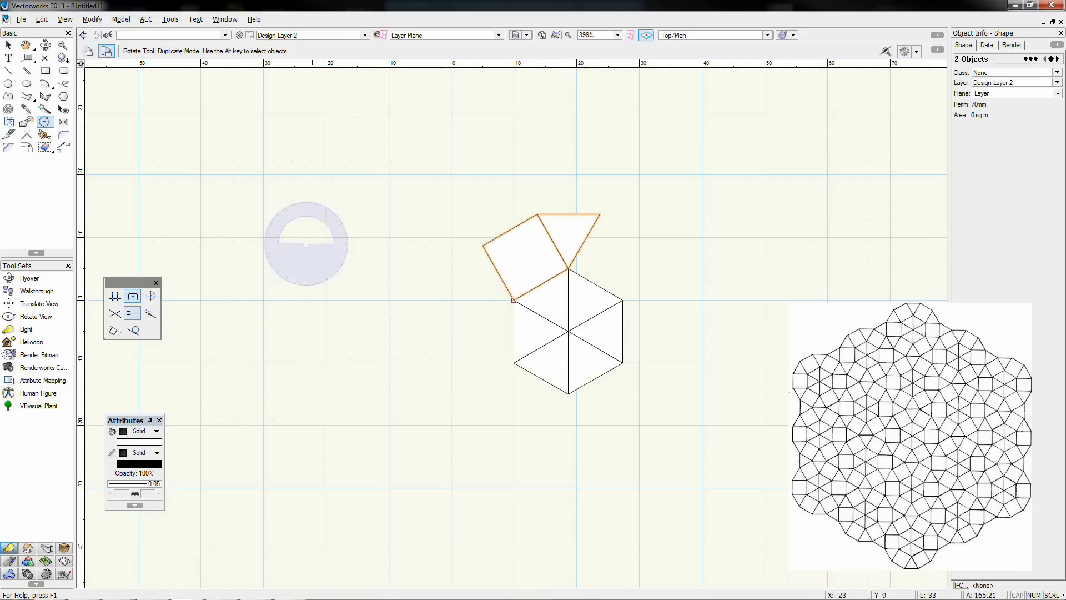
pyautogui.click(570, 332)
pyautogui.click(513, 300)
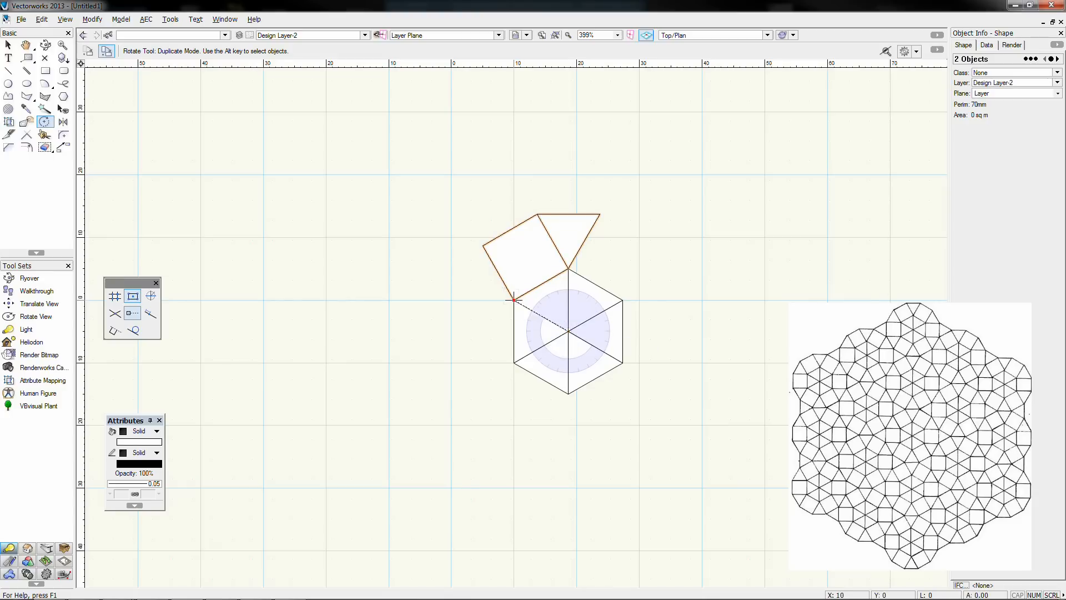
pyautogui.click(568, 269)
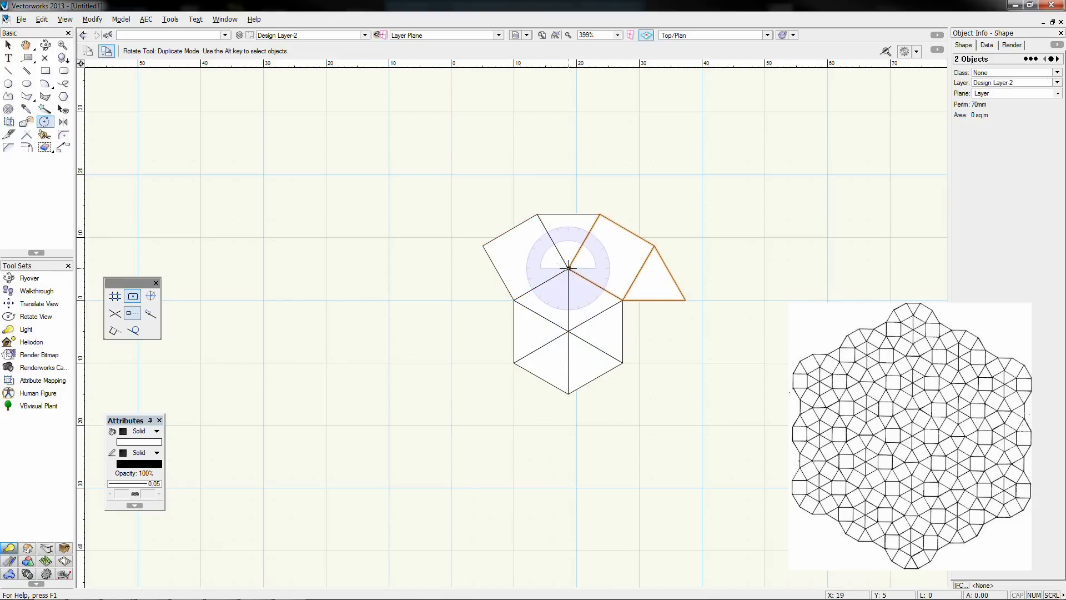
# Step: Select both square and triangle pairs and duplicate-rotate them clockwise by 120° about the hexagon's centre
pyautogui.press('x')
pyautogui.keyDown('shift'); pyautogui.click(555, 246); pyautogui.keyUp('shift')
pyautogui.keyDown('shift'); pyautogui.click(525, 257); pyautogui.keyUp('shift')
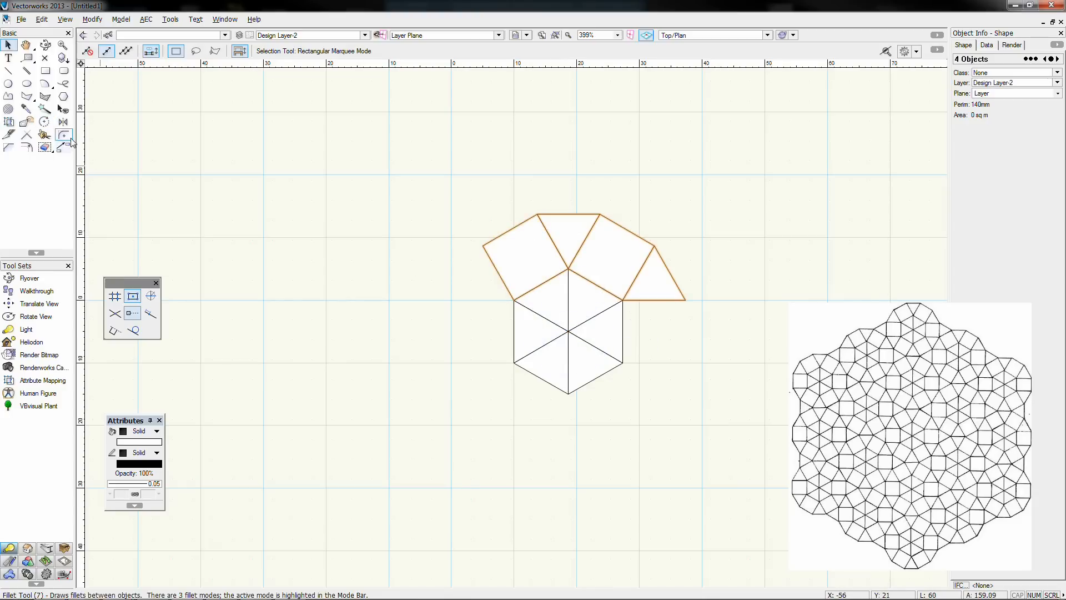
pyautogui.click(45, 121)
pyautogui.click(568, 331)
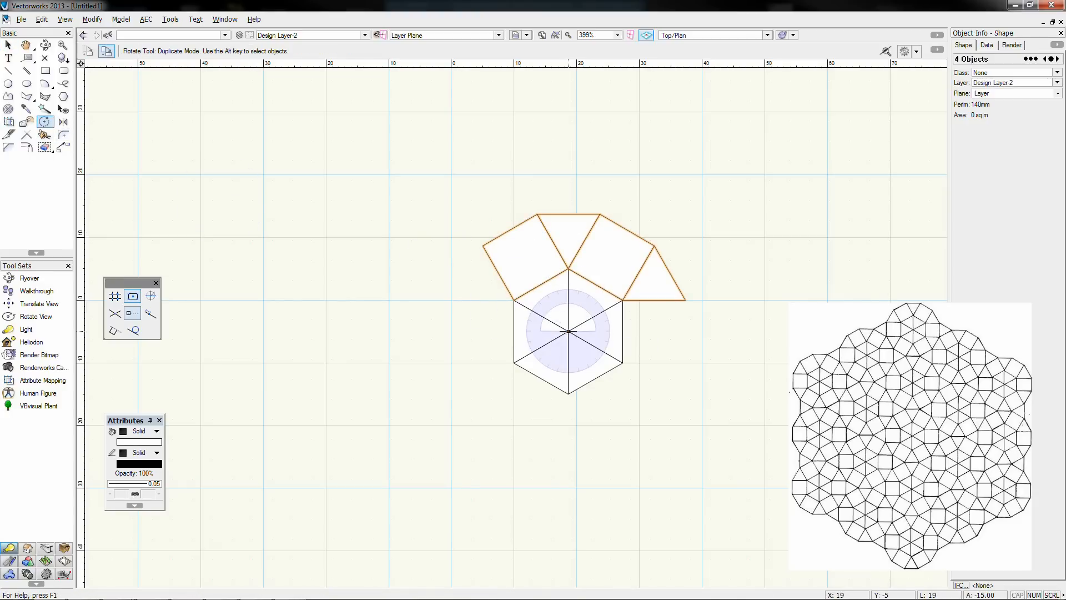
pyautogui.click(513, 300)
pyautogui.click(623, 300)
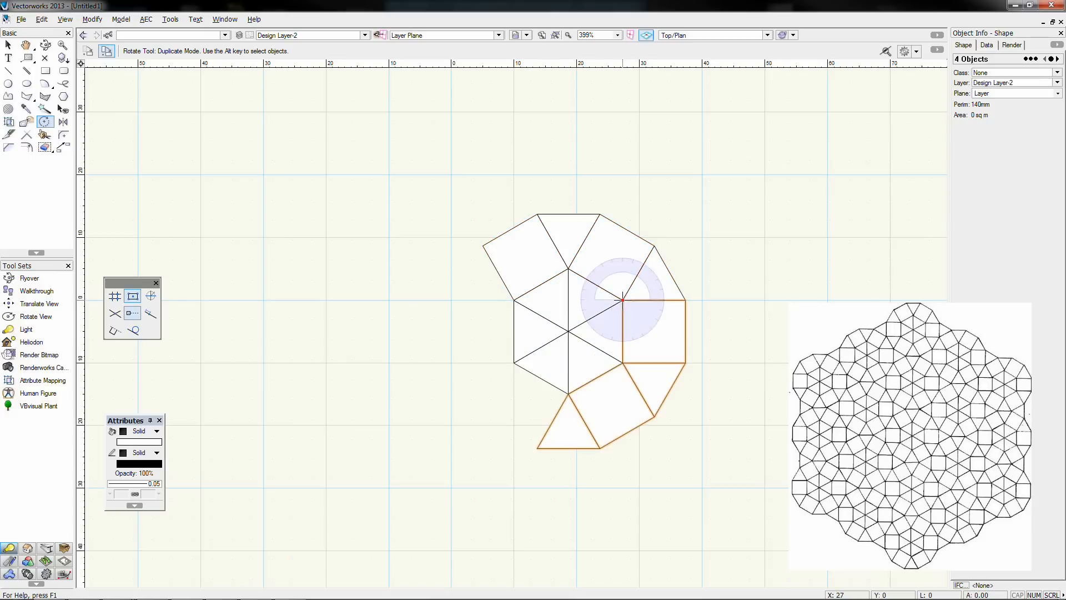
# Step: Duplicate-rotate the newest two square and triangle pairs about the hexagon's centre to close the surrounding ring
pyautogui.click(568, 332)
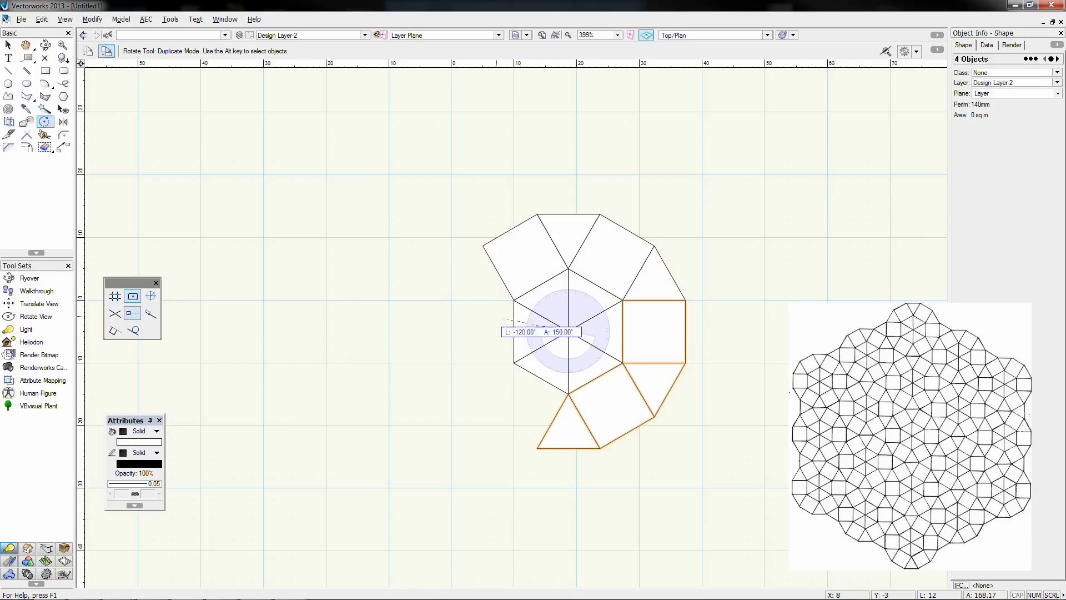
pyautogui.click(514, 300)
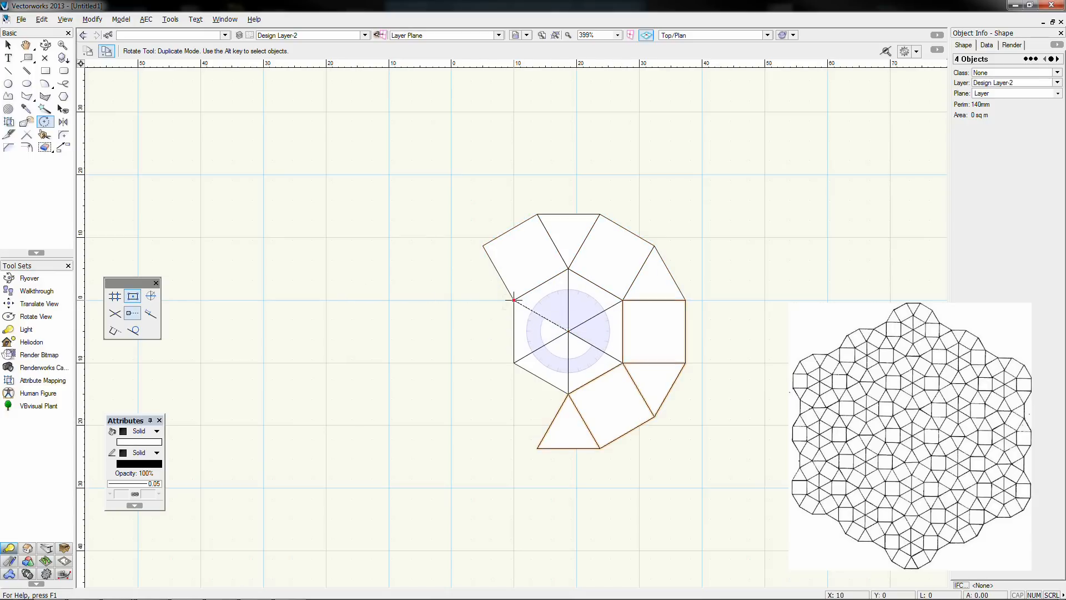
pyautogui.click(623, 300)
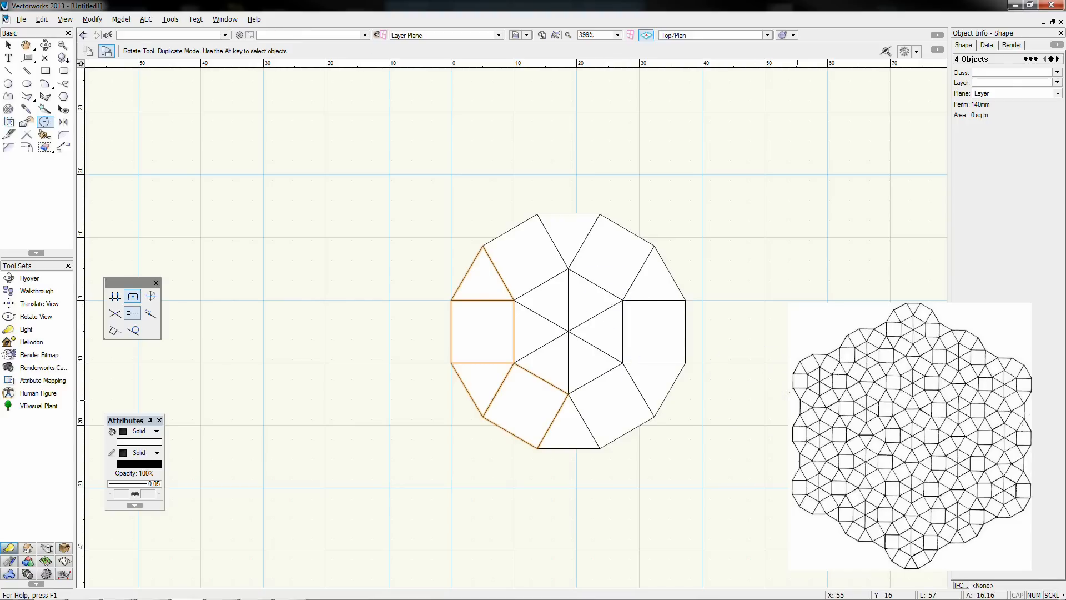
pyautogui.press('x')
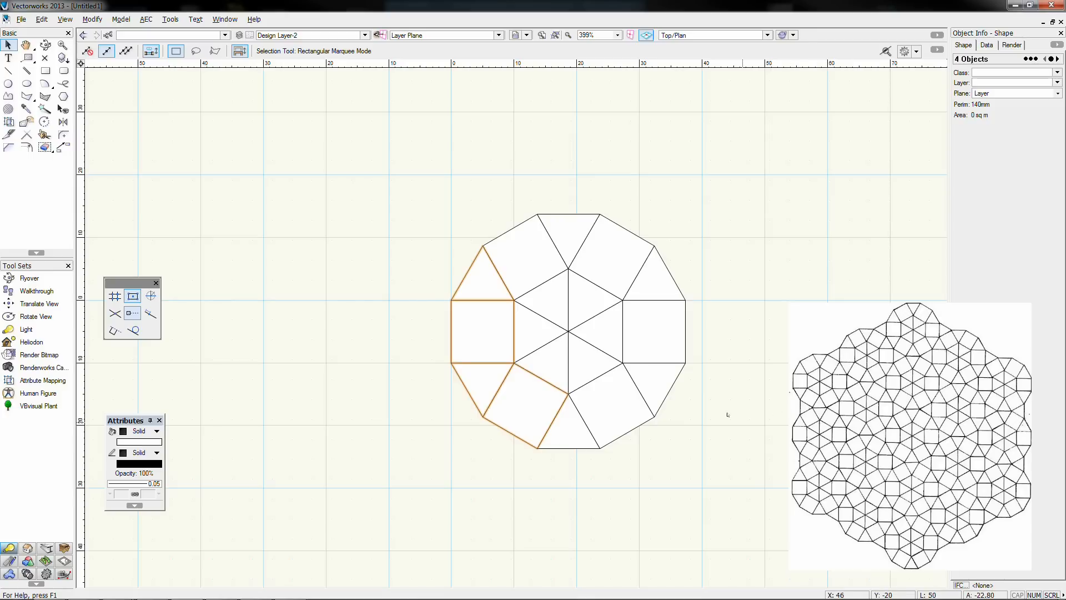
pyautogui.scroll(-2, 717, 422)
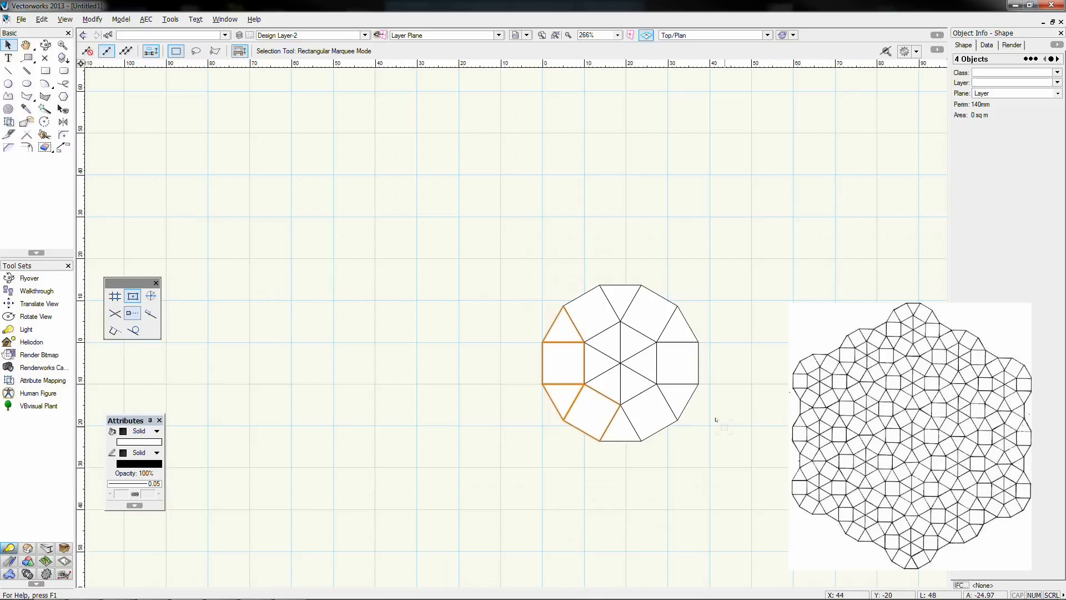
pyautogui.moveTo(745, 436); pyautogui.dragTo(631, 322, button='middle')
pyautogui.scroll(-1, 631, 322)
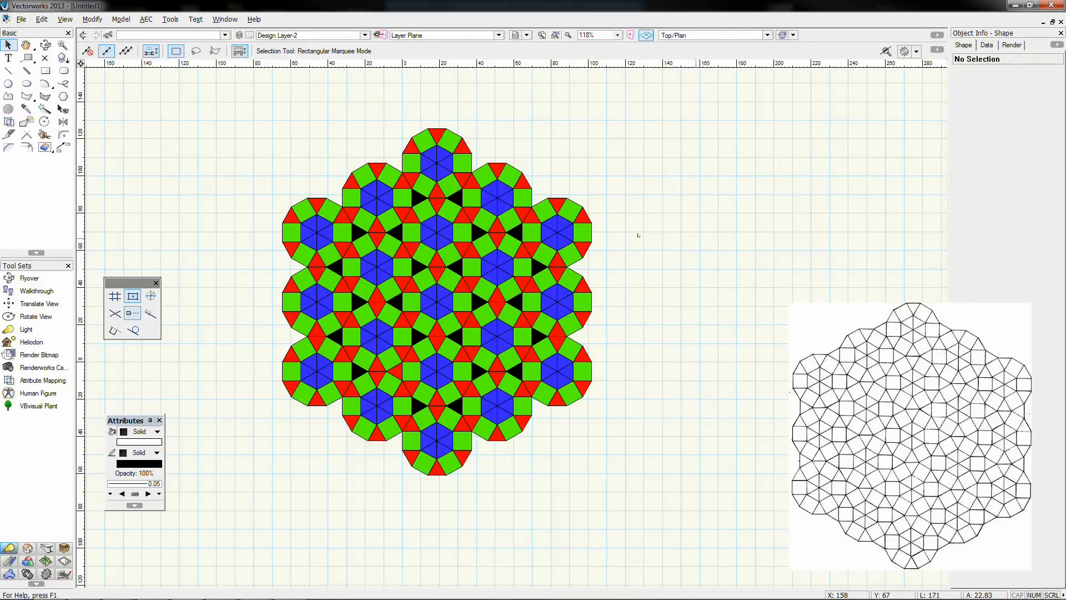
# Step: Select the two outermost black triangles on the pattern's right side and mirror-duplicate them about the vertical axis of the right-hand rosettes
pyautogui.click(538, 336)
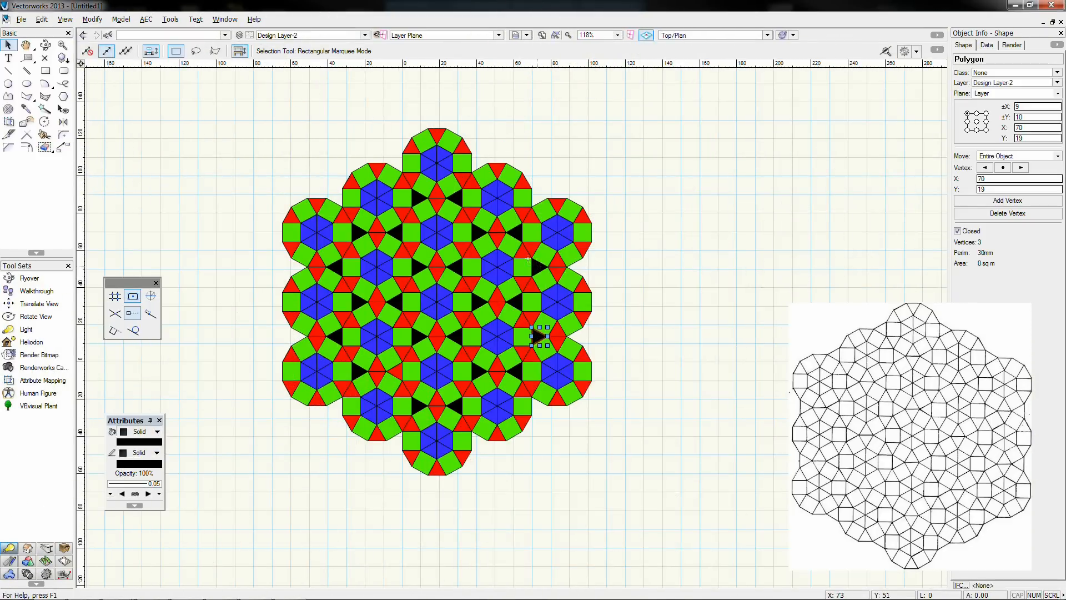
pyautogui.keyDown('shift'); pyautogui.click(537, 267); pyautogui.keyUp('shift')
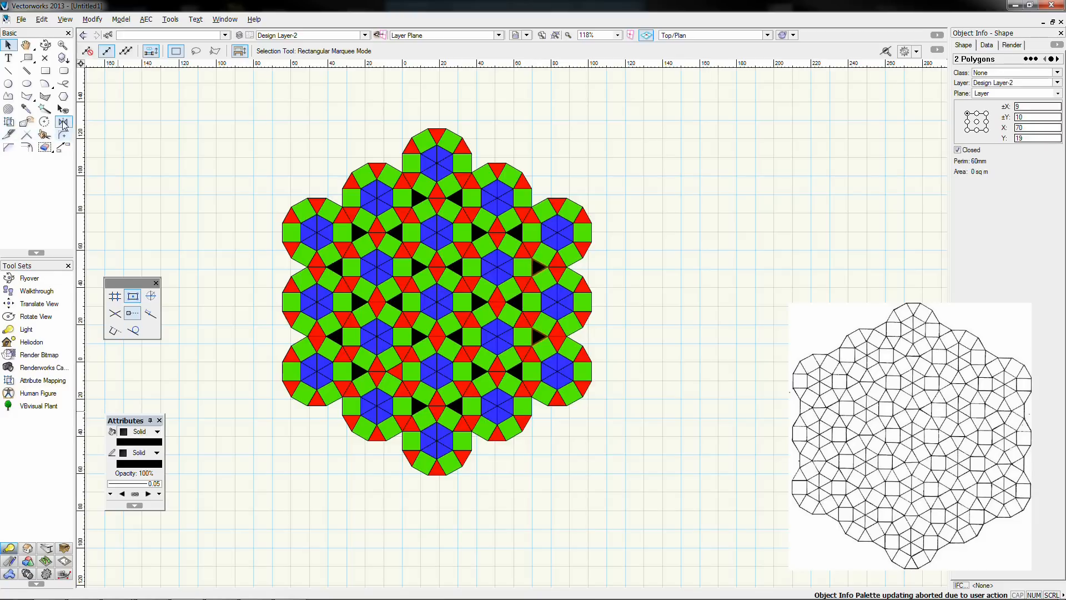
pyautogui.click(64, 123)
pyautogui.click(558, 198)
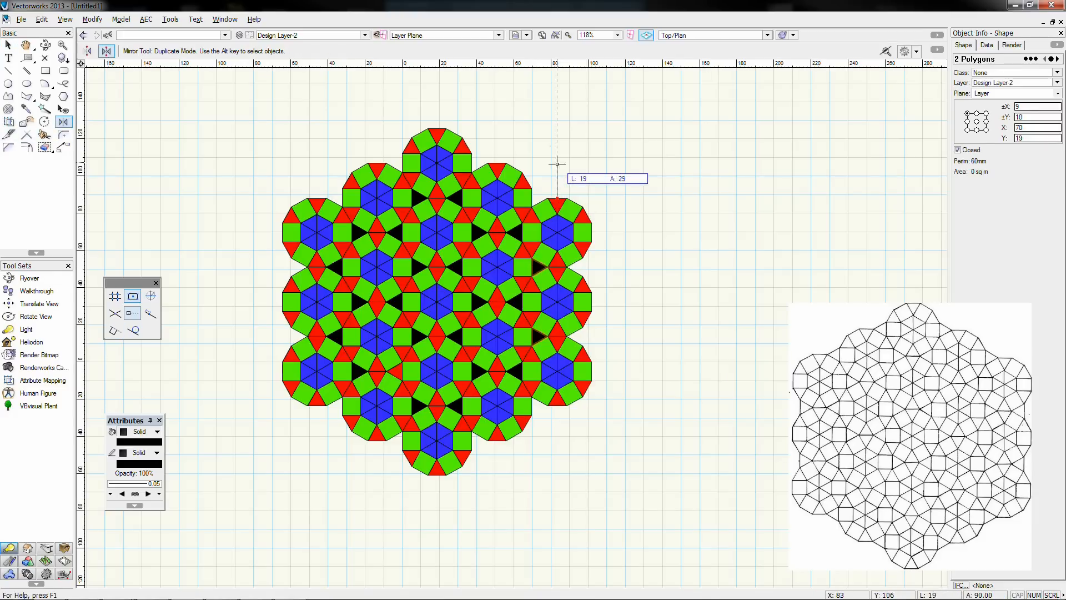
pyautogui.click(558, 133)
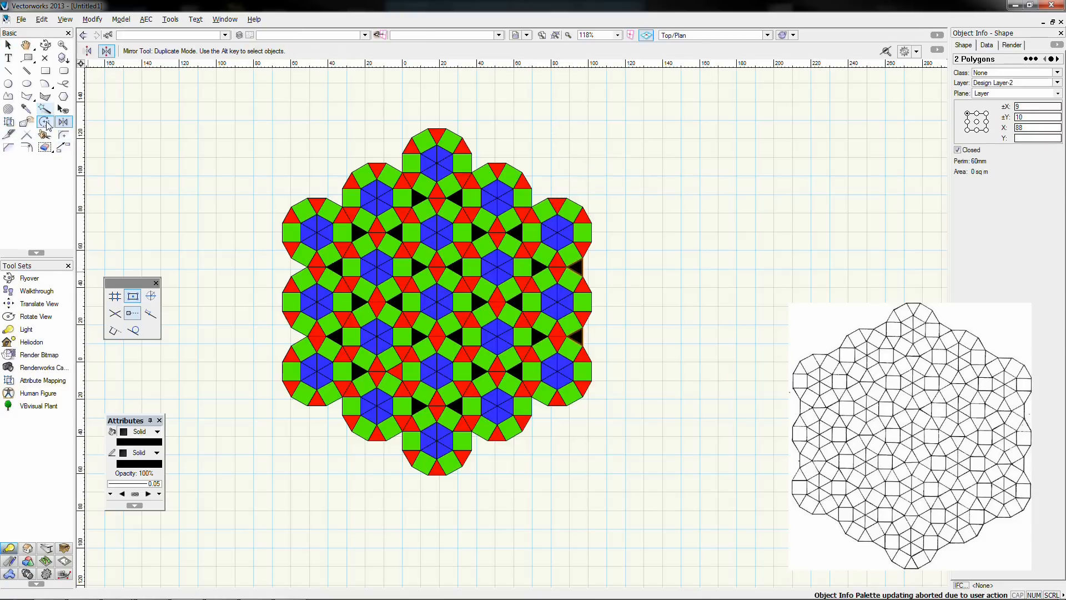
# Step: Duplicate-rotate the mirrored triangle pair about the central hexagon in 60° steps into the notches of the pattern's upper-right and upper-left edges
pyautogui.click(45, 122)
pyautogui.click(438, 302)
pyautogui.click(685, 301)
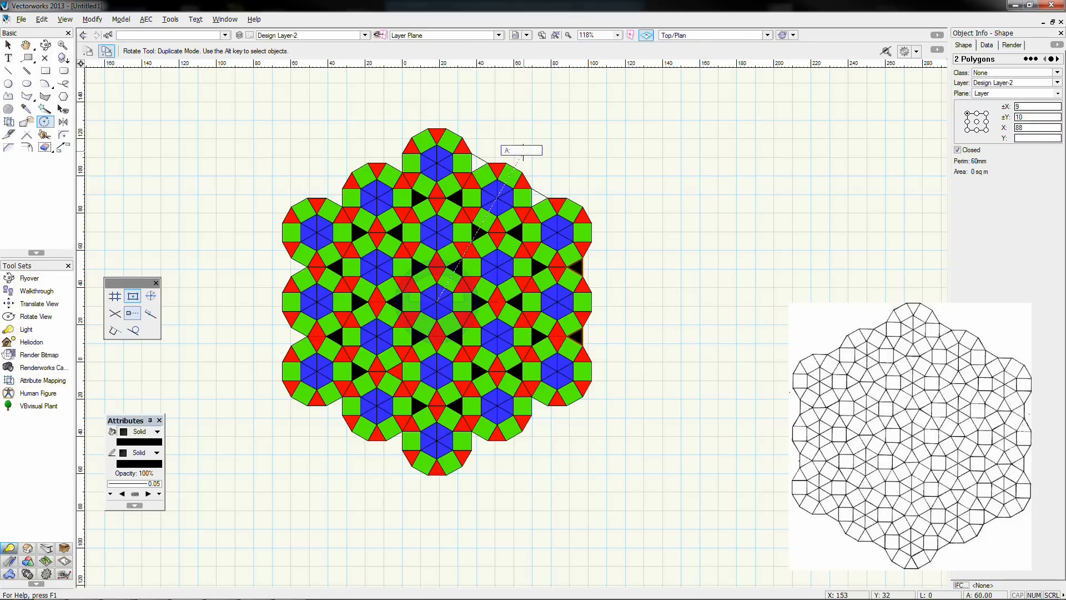
pyautogui.click(533, 135)
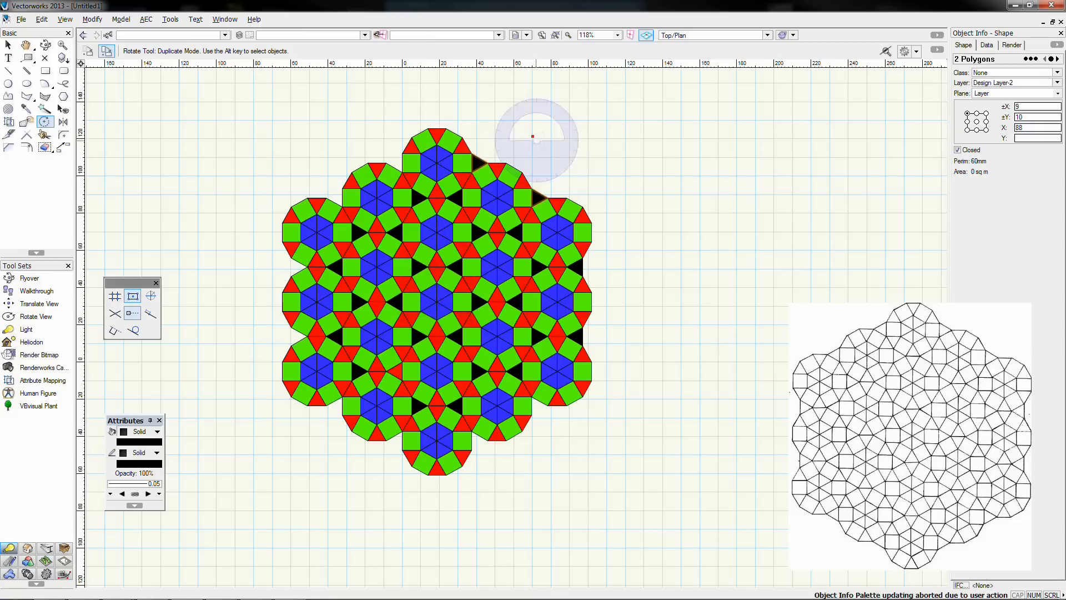
pyautogui.click(437, 301)
pyautogui.click(438, 88)
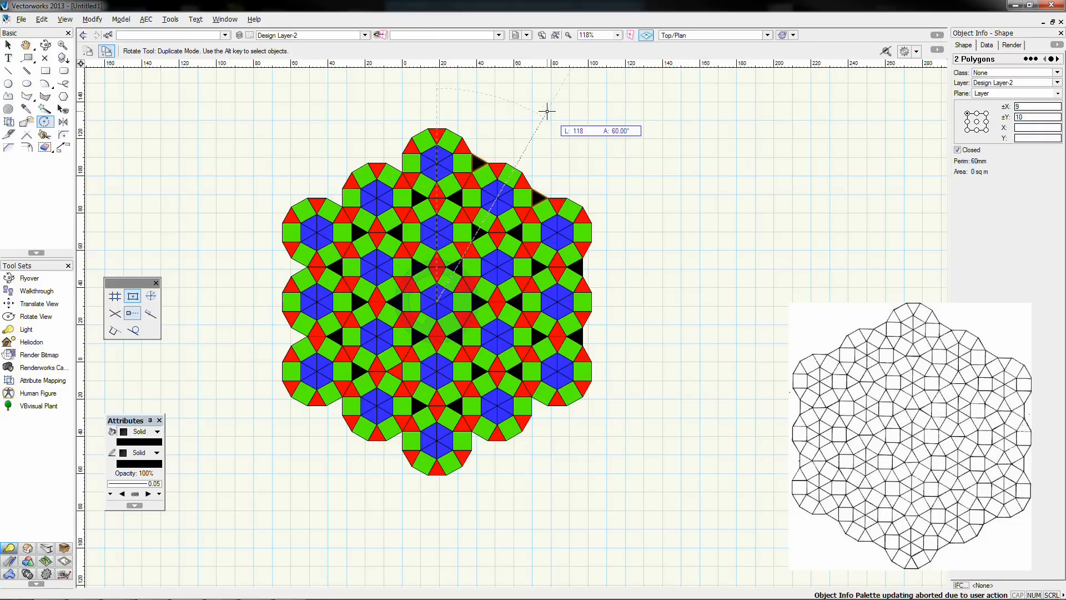
pyautogui.click(327, 109)
# Step: Duplicate-rotate the newest black triangle pair about the central hexagon into the notches of the pattern's left and lower-left edges
pyautogui.click(438, 302)
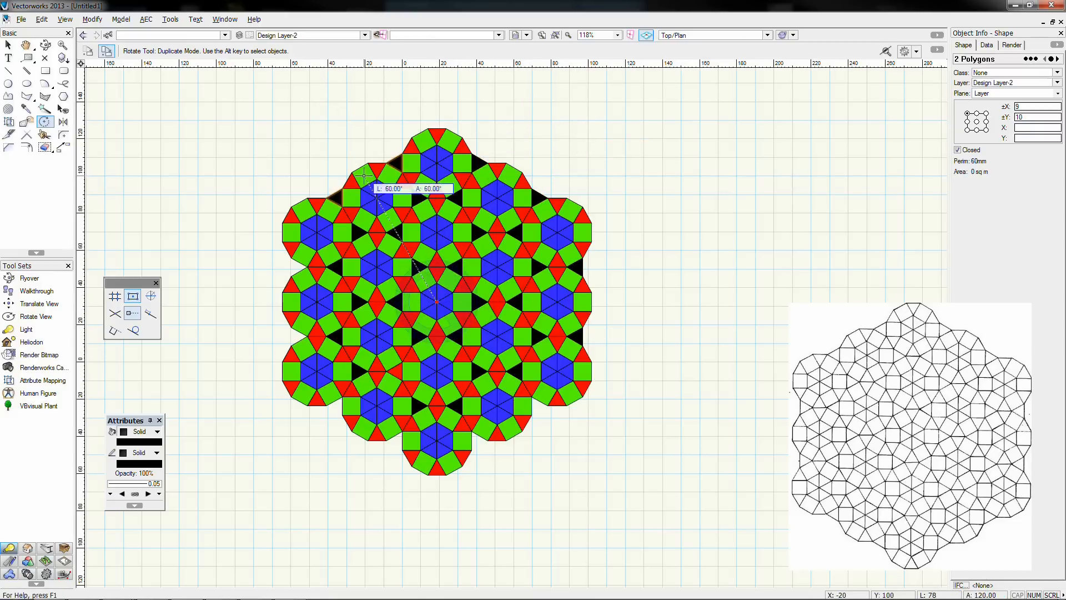
pyautogui.click(237, 302)
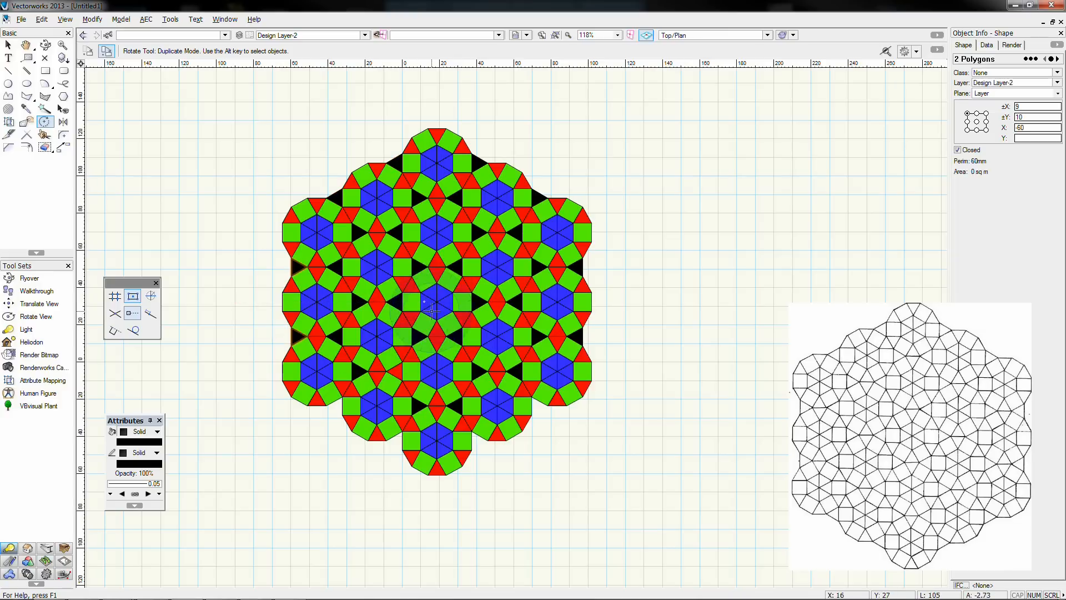
pyautogui.click(437, 302)
pyautogui.click(211, 302)
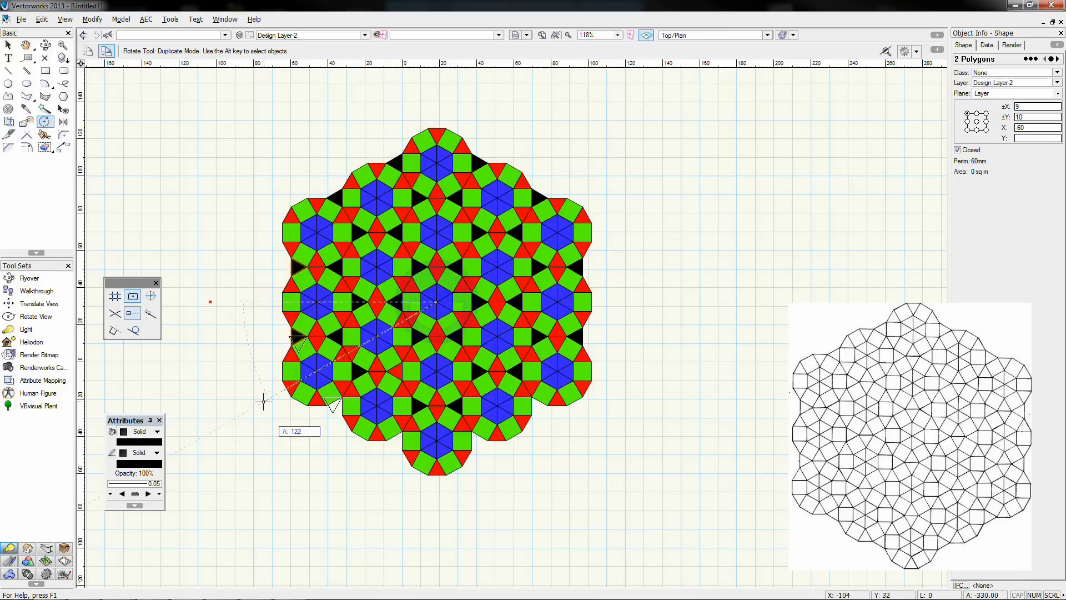
pyautogui.click(326, 493)
# Step: Duplicate-rotate the lower-left black triangle pair about the central hexagon onto the pattern's lower-right edge and clear the selection
pyautogui.click(437, 301)
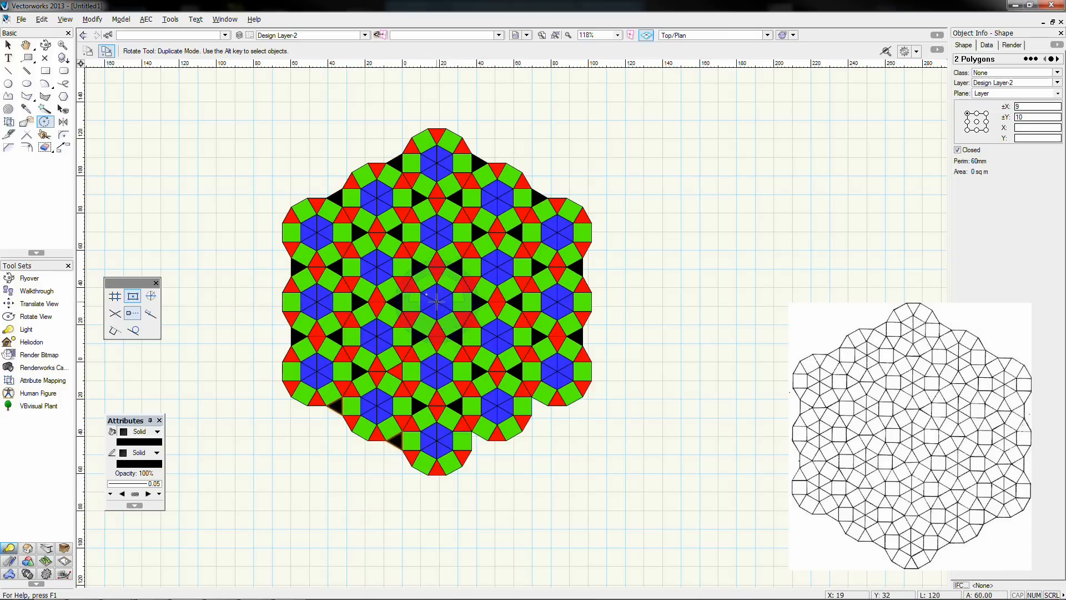
pyautogui.click(315, 513)
pyautogui.click(545, 486)
pyautogui.press('x')
pyautogui.click(683, 433)
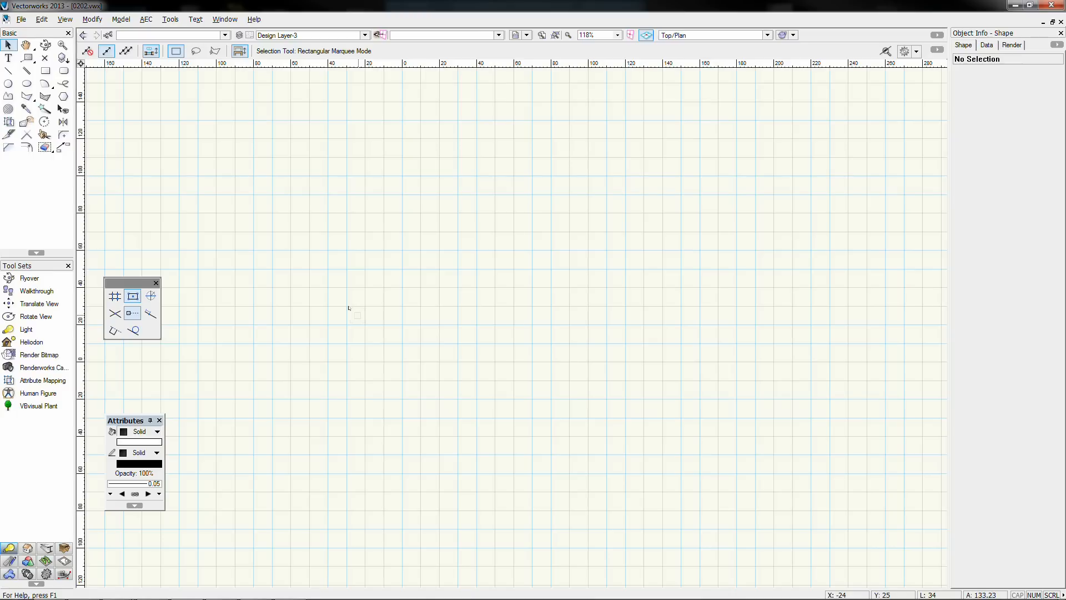
# Step: Enable snapping to angles and intersections in addition to object and smart point snapping, with grid snapping off
pyautogui.click(151, 296)
pyautogui.click(115, 313)
pyautogui.click(114, 298)
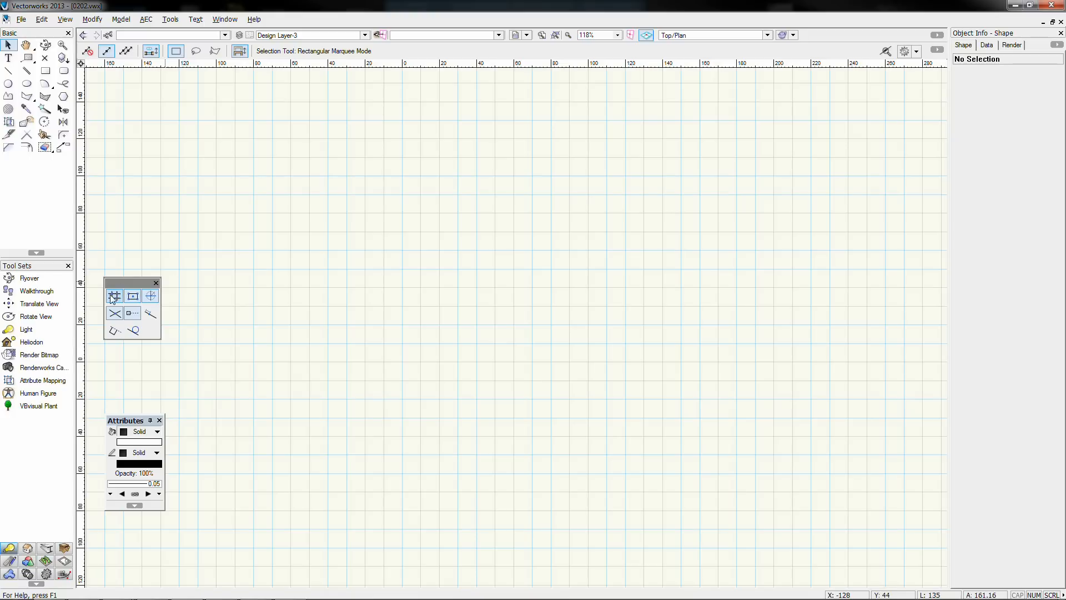
pyautogui.click(151, 299)
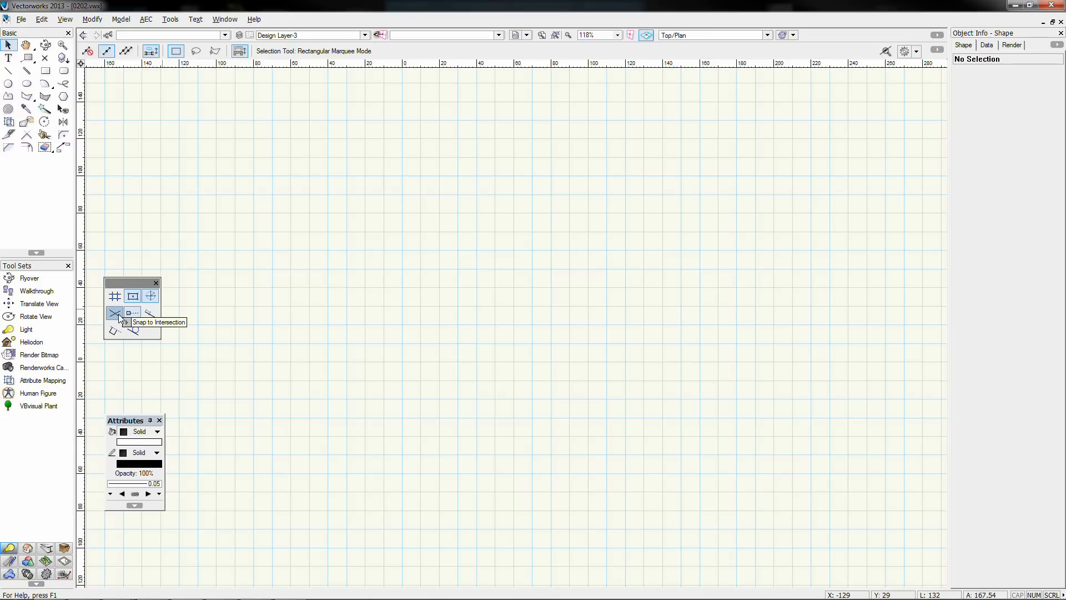
pyautogui.click(119, 316)
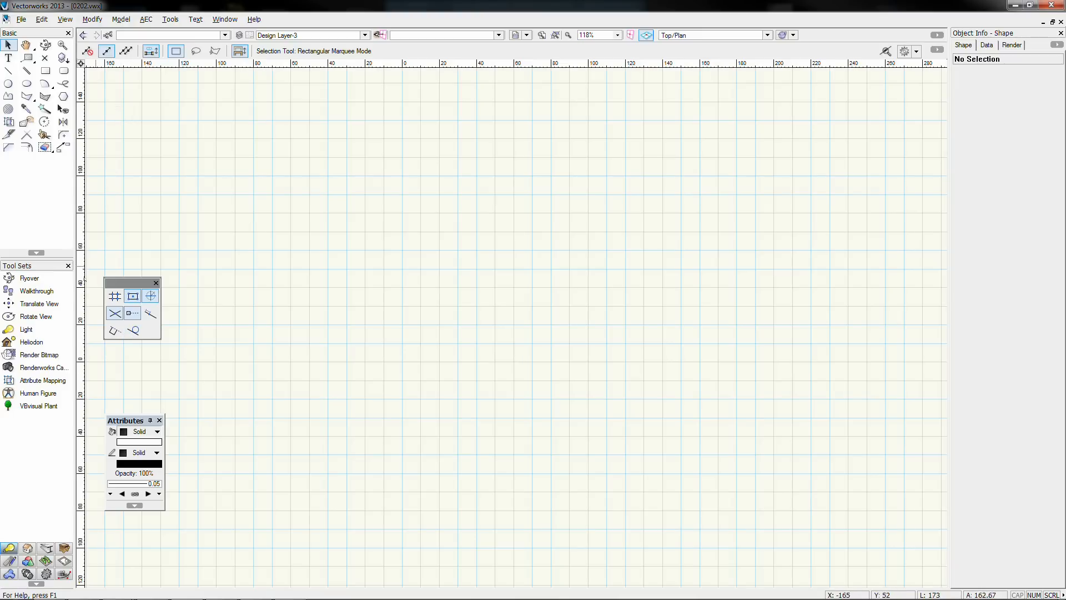
pyautogui.click(150, 296)
# Step: Create a 10 by 10 mm square at X 0, Y 0 on Design Layer-3 with 0° rotation
pyautogui.click(47, 71)
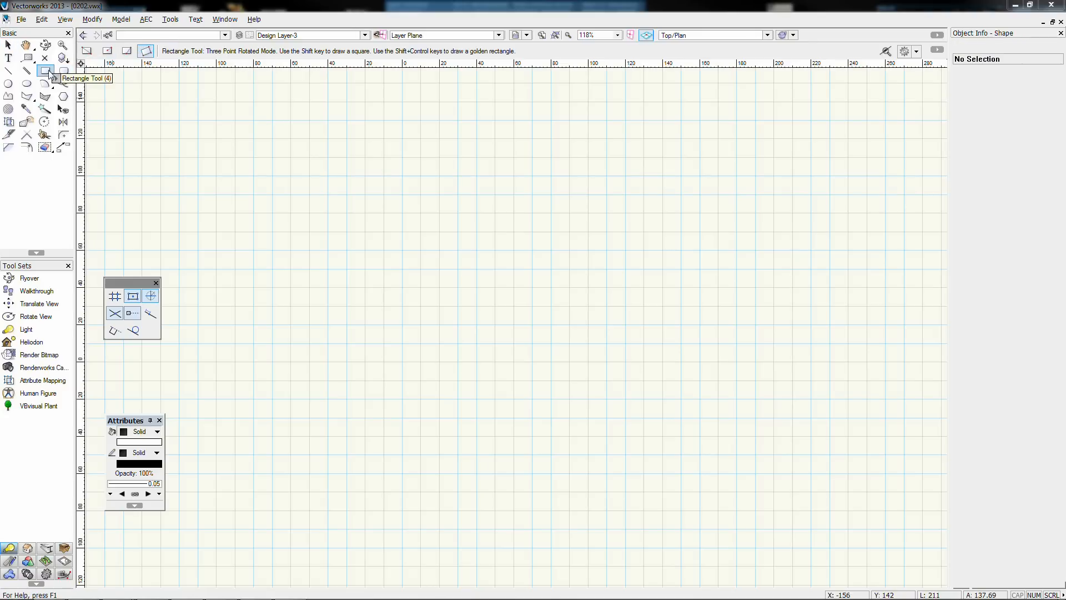
pyautogui.doubleClick(48, 72)
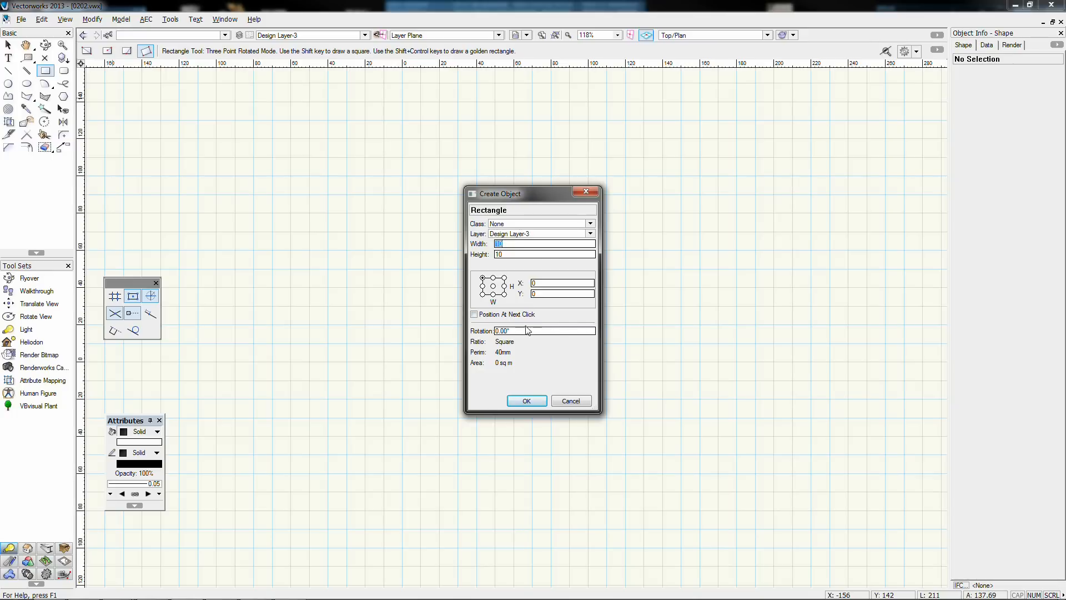
pyautogui.click(522, 399)
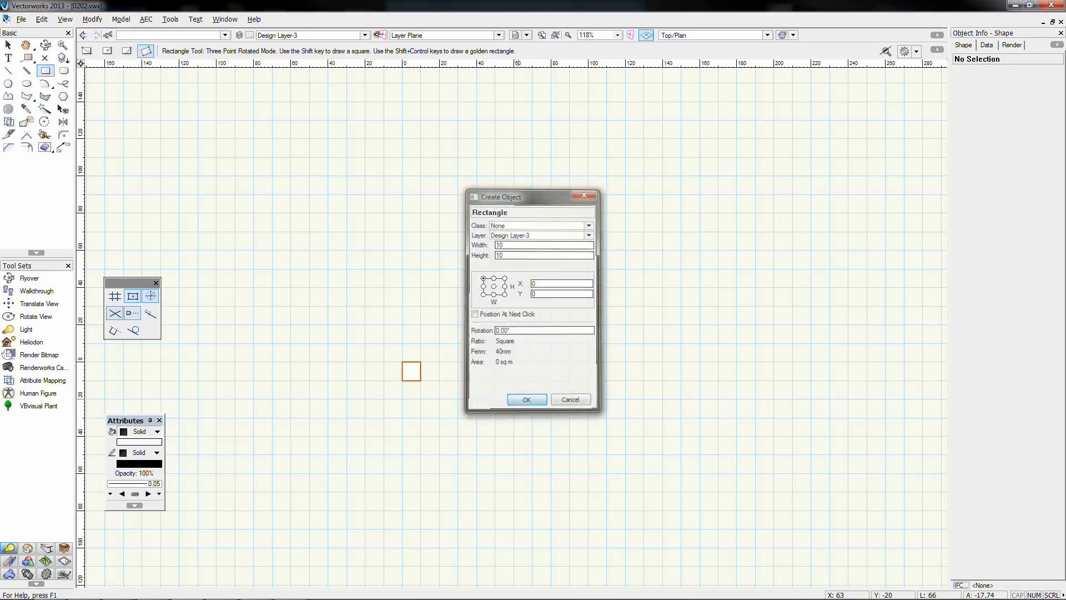
pyautogui.scroll(2, 390, 406)
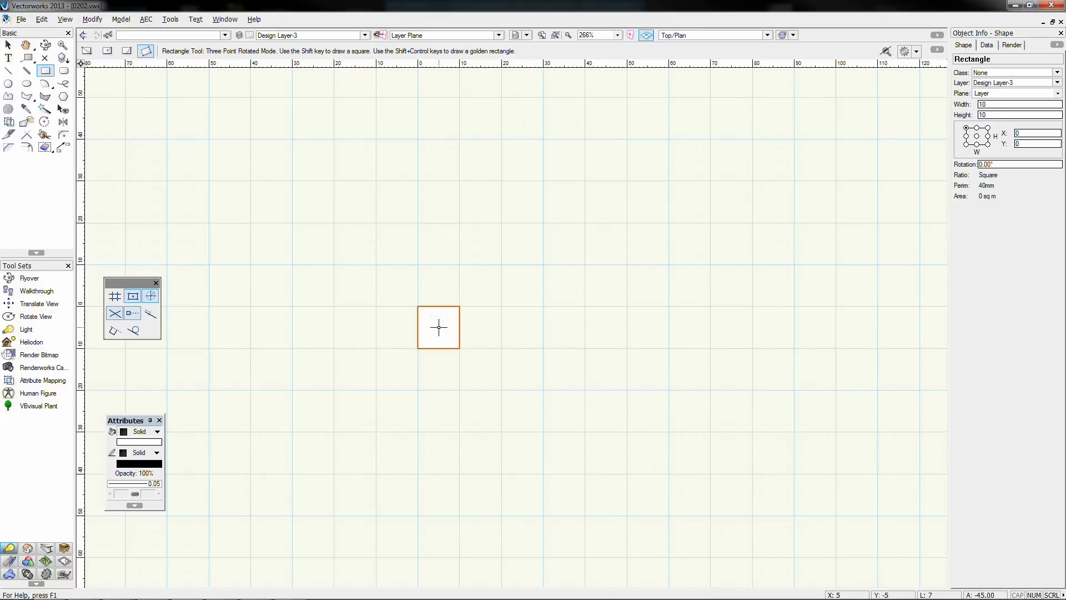
# Step: Duplicate the 10 mm square in place and set the copy's width and height to 5 mm
pyautogui.click(8, 46)
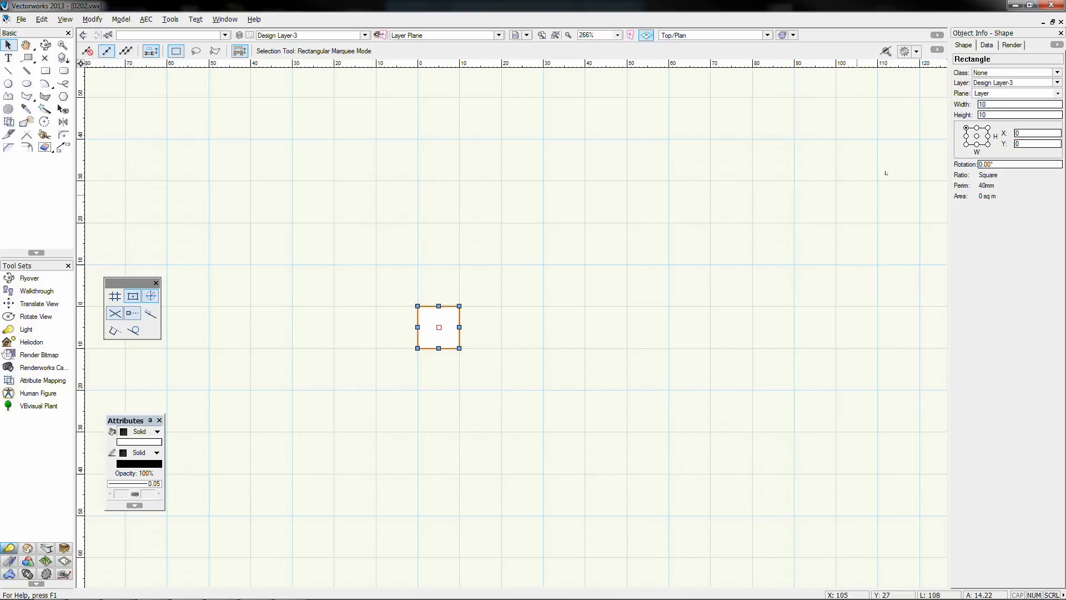
pyautogui.keyDown('ctrl'); pyautogui.moveTo(439, 327); pyautogui.dragTo(540, 301); pyautogui.keyUp('ctrl')
pyautogui.hotkey('ctrl', 'z')
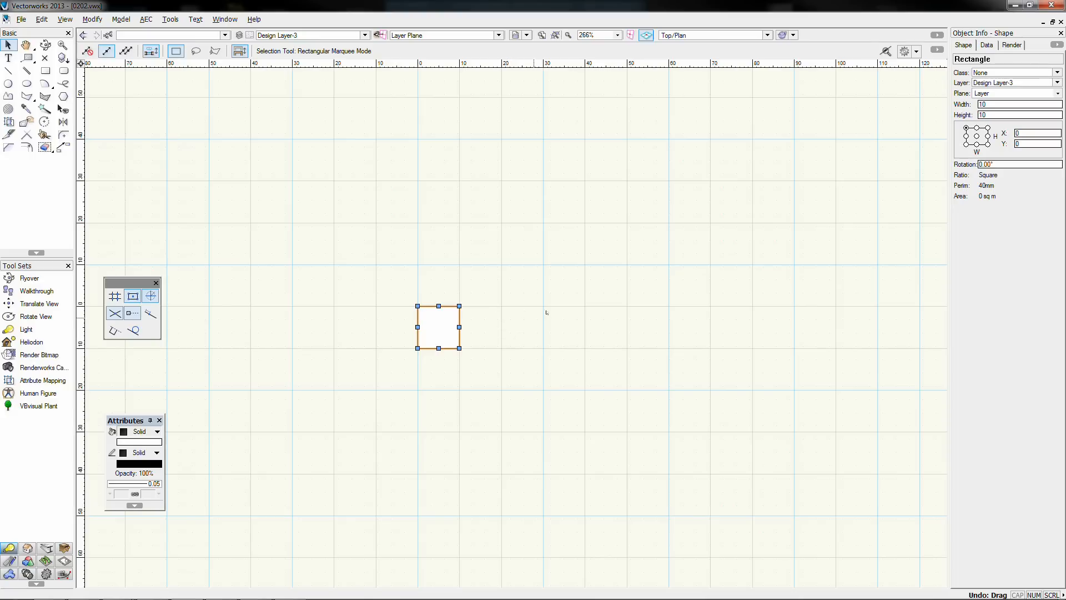
pyautogui.moveTo(460, 322); pyautogui.dragTo(529, 321)
pyautogui.moveTo(1004, 104); pyautogui.dragTo(931, 93)
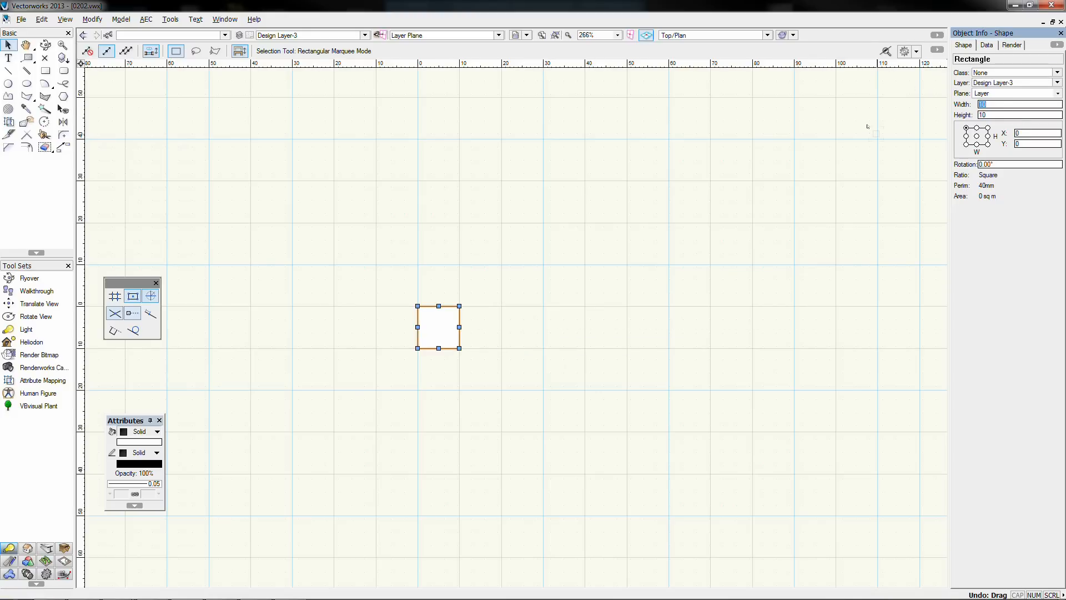
pyautogui.write('5')
pyautogui.press('Tab')
pyautogui.write('5')
pyautogui.press('Return')
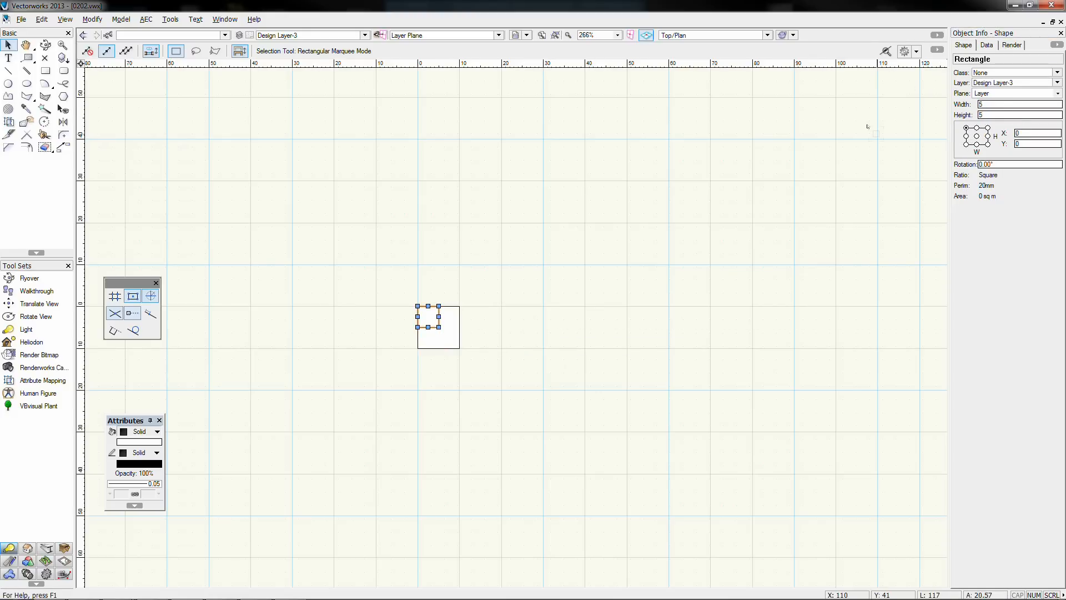
# Step: Move the 5 mm square to the centre of the 10 mm square and group the two squares
pyautogui.click(519, 276)
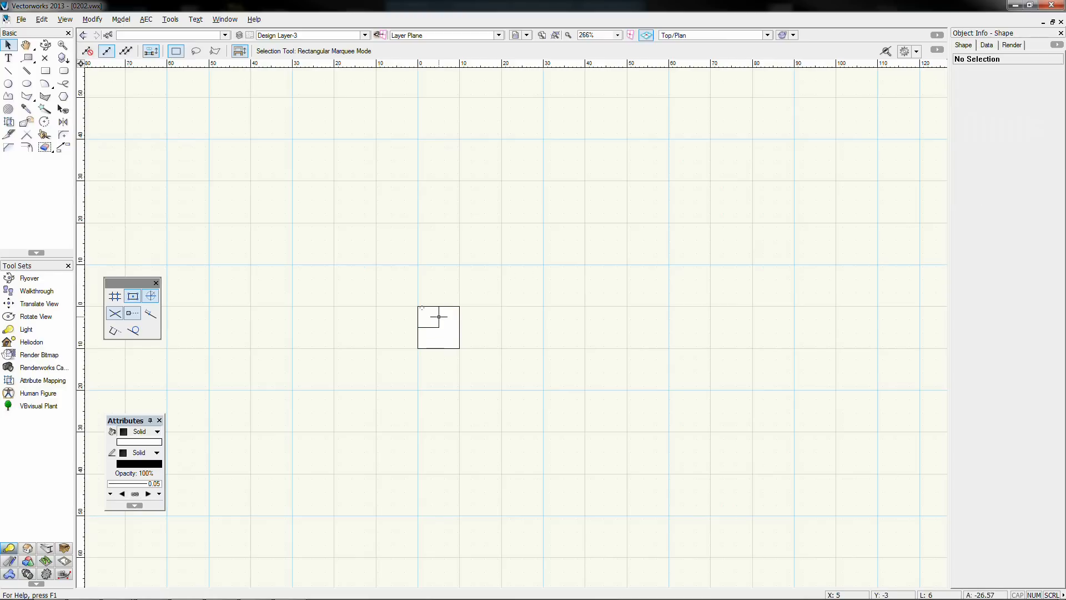
pyautogui.moveTo(421, 307); pyautogui.dragTo(431, 318)
pyautogui.click(558, 312)
pyautogui.moveTo(377, 276); pyautogui.dragTo(513, 383)
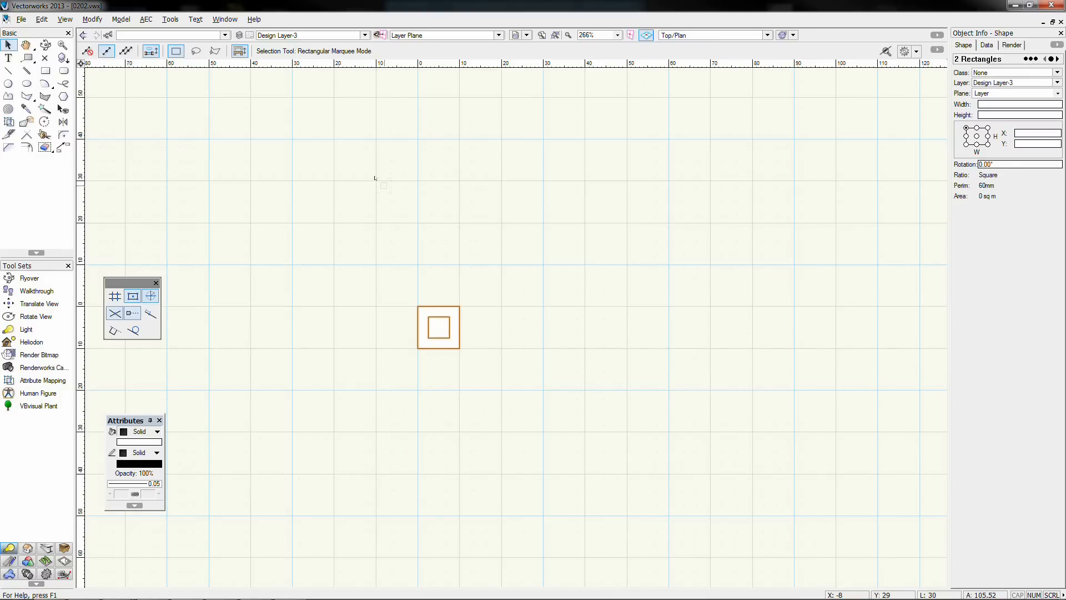
pyautogui.hotkey('ctrl', 'g')
pyautogui.click(65, 20)
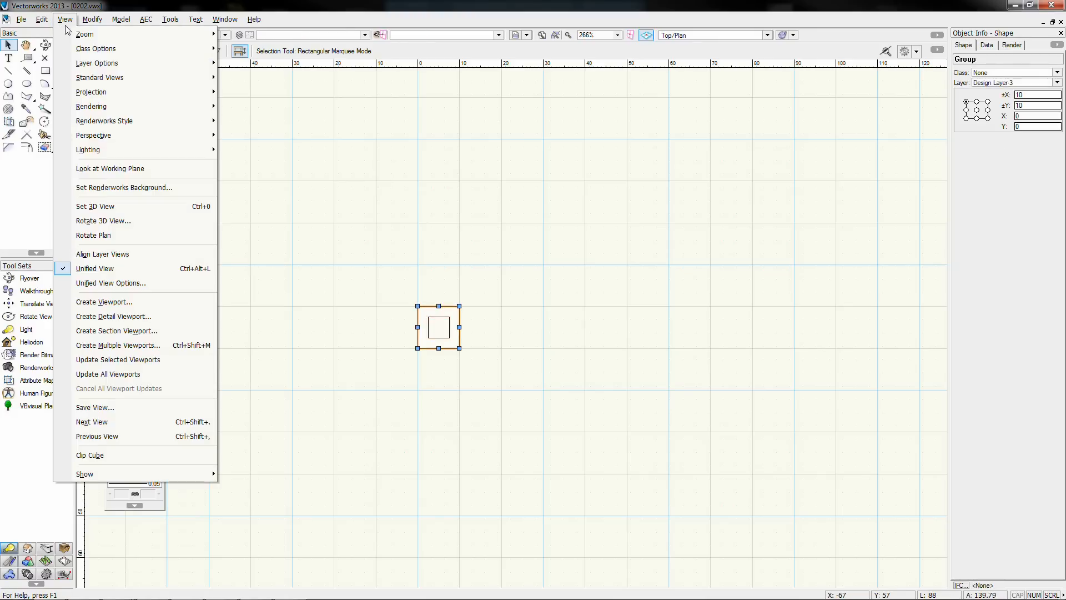
pyautogui.moveTo(51, 22)
pyautogui.moveTo(93, 27)
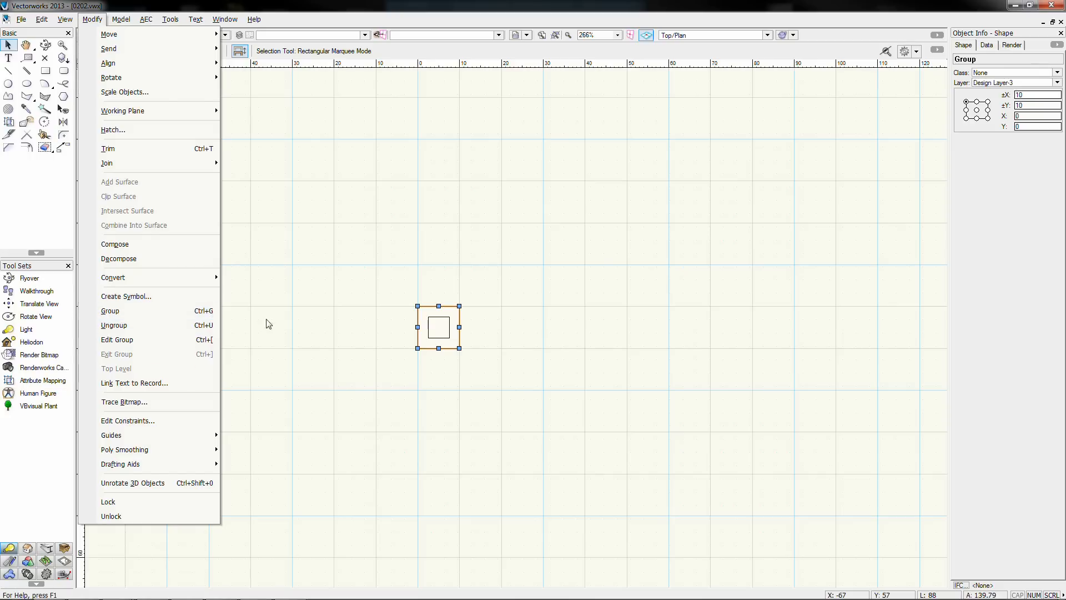
pyautogui.click(327, 279)
# Step: Duplicate the grouped squares four times horizontally at 10 mm spacing with Move by Points, retaining the original
pyautogui.click(434, 304)
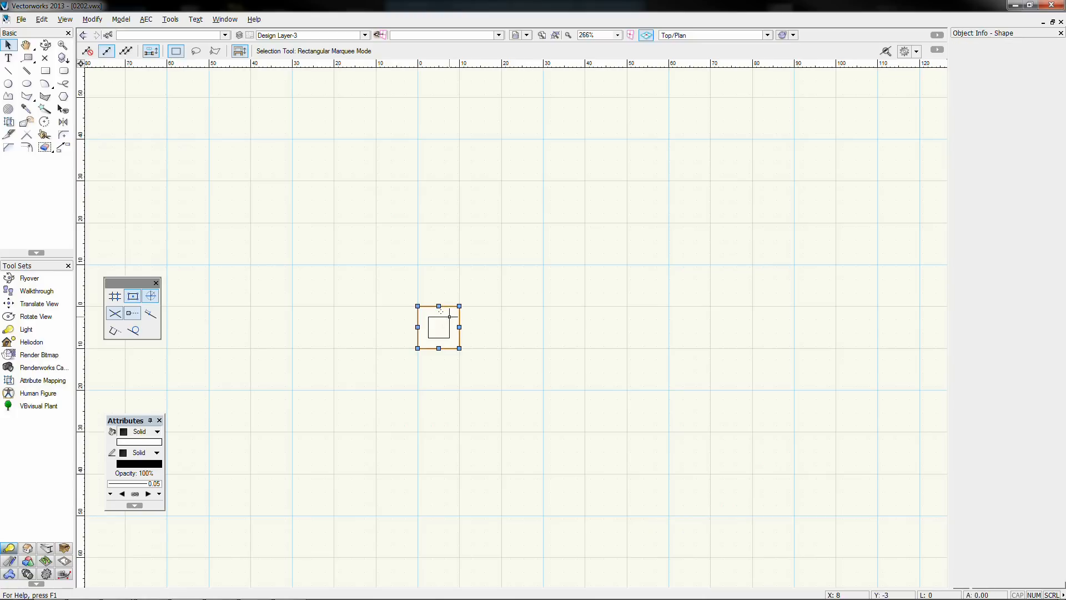
pyautogui.click(63, 148)
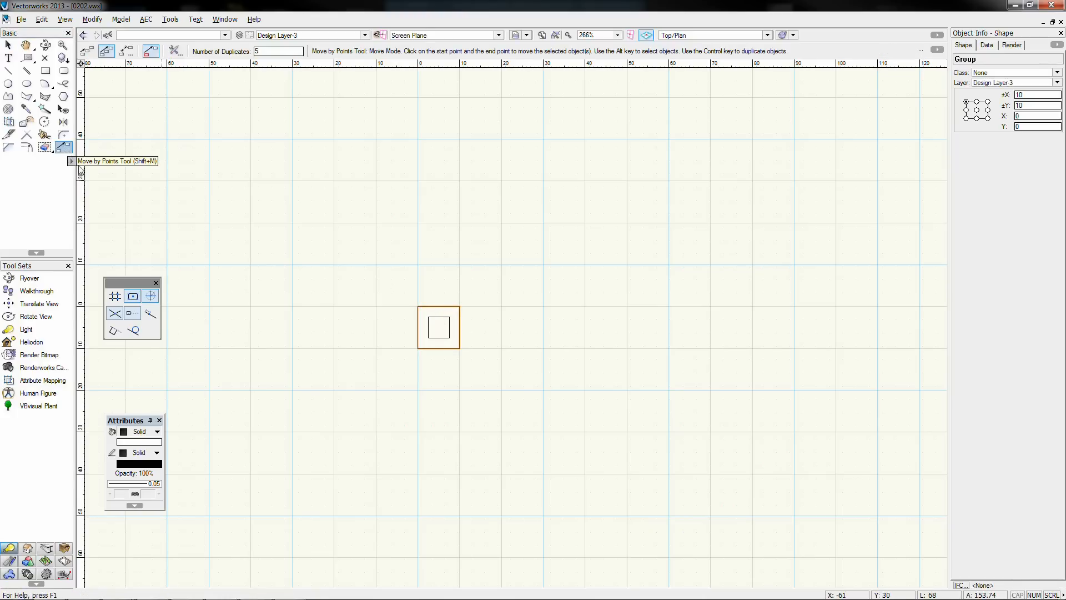
pyautogui.click(87, 52)
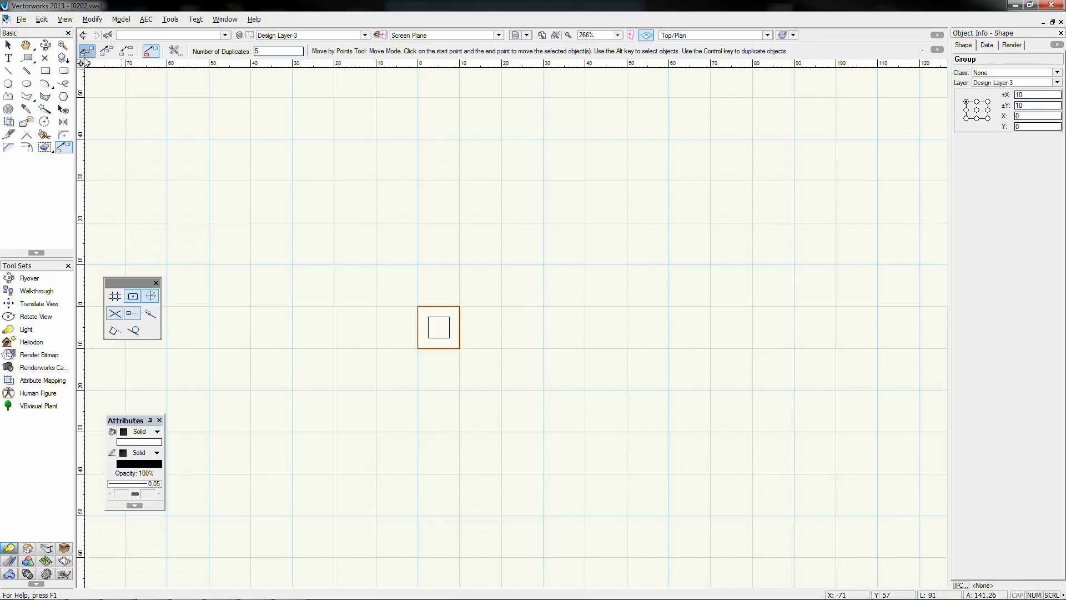
pyautogui.click(173, 50)
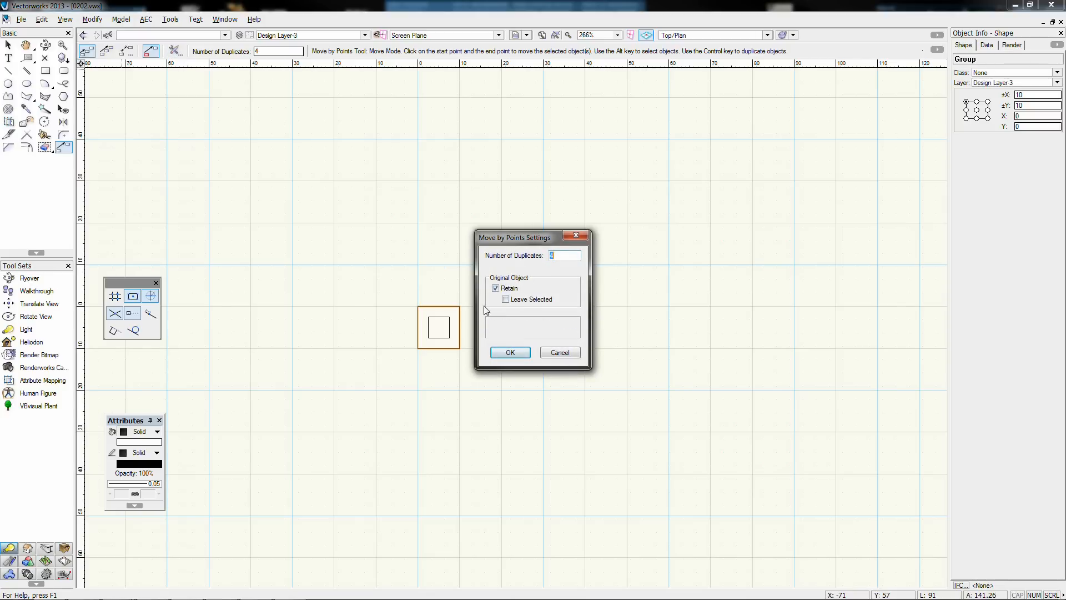
pyautogui.click(510, 352)
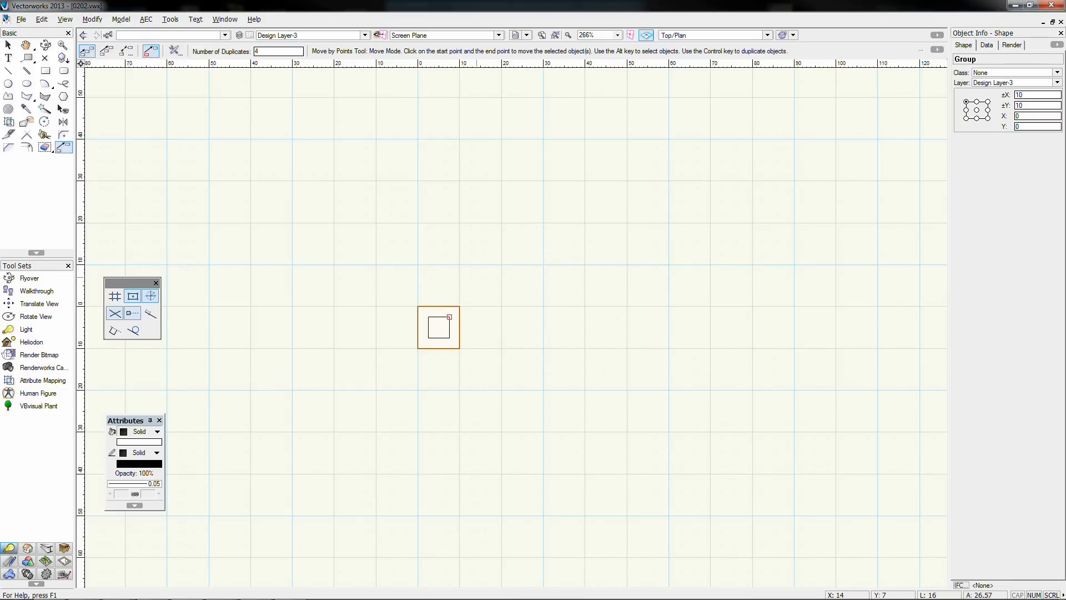
pyautogui.click(418, 306)
pyautogui.click(418, 306)
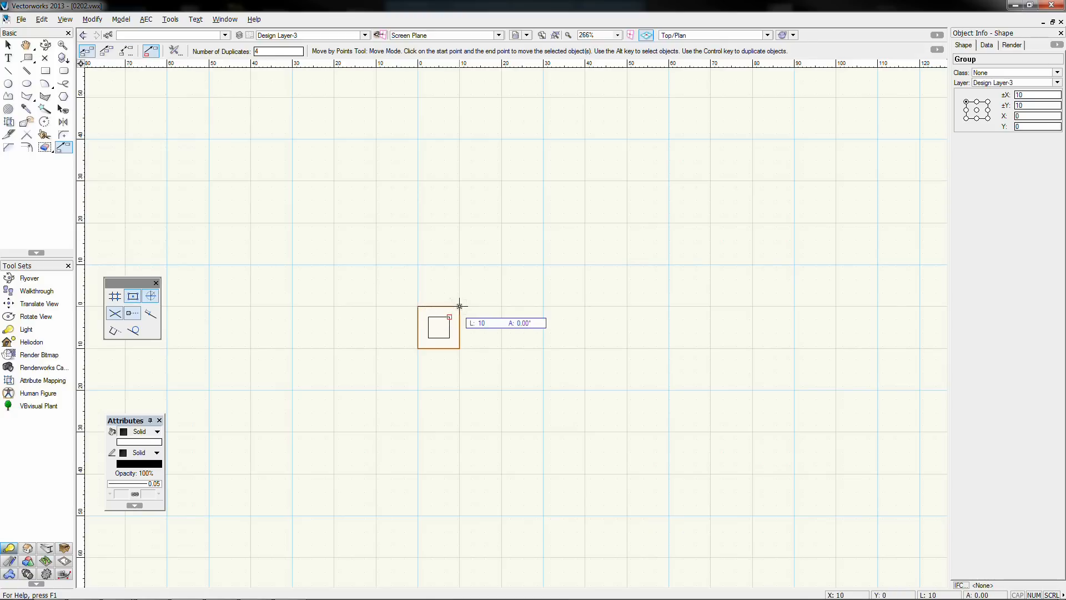
pyautogui.click(460, 306)
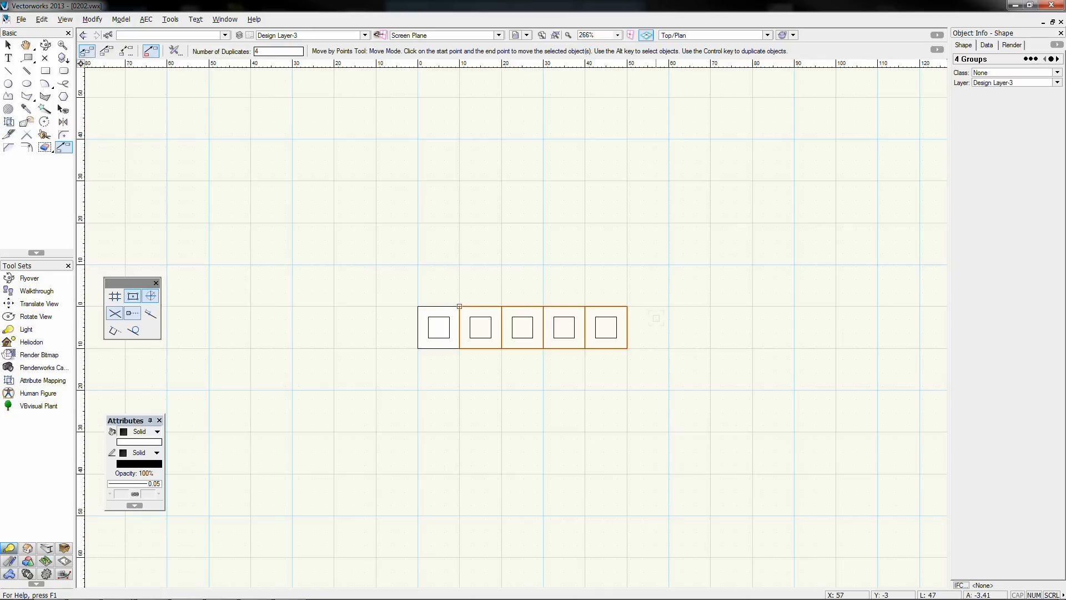
# Step: Duplicate the row of five nested-square groups four times upwards at 10 mm spacing with Move by Points, retaining the original
pyautogui.click(8, 45)
pyautogui.moveTo(365, 257); pyautogui.dragTo(638, 382)
pyautogui.click(627, 348)
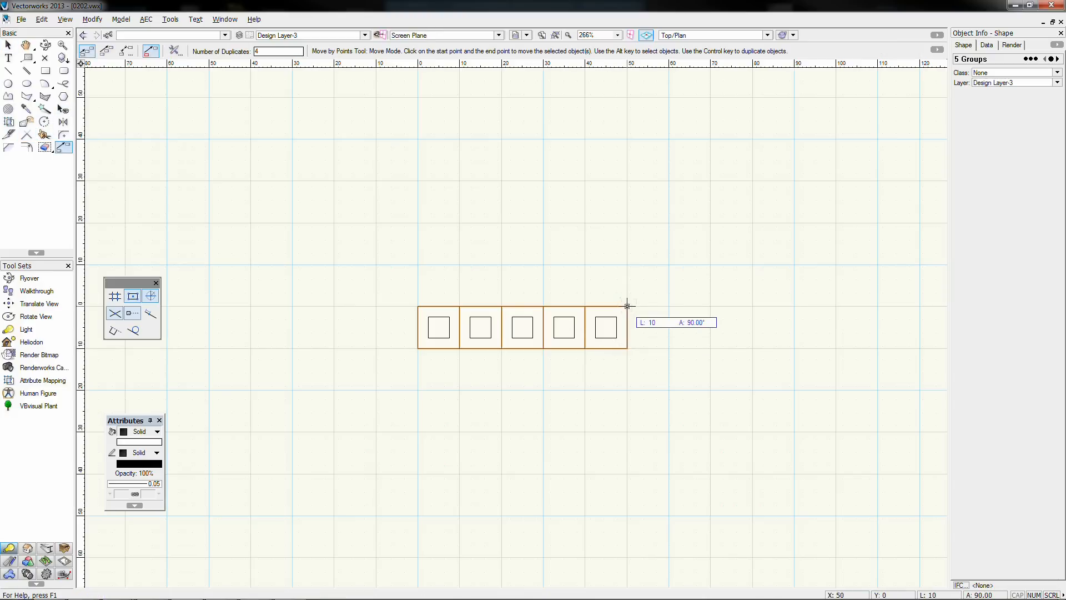
pyautogui.click(628, 306)
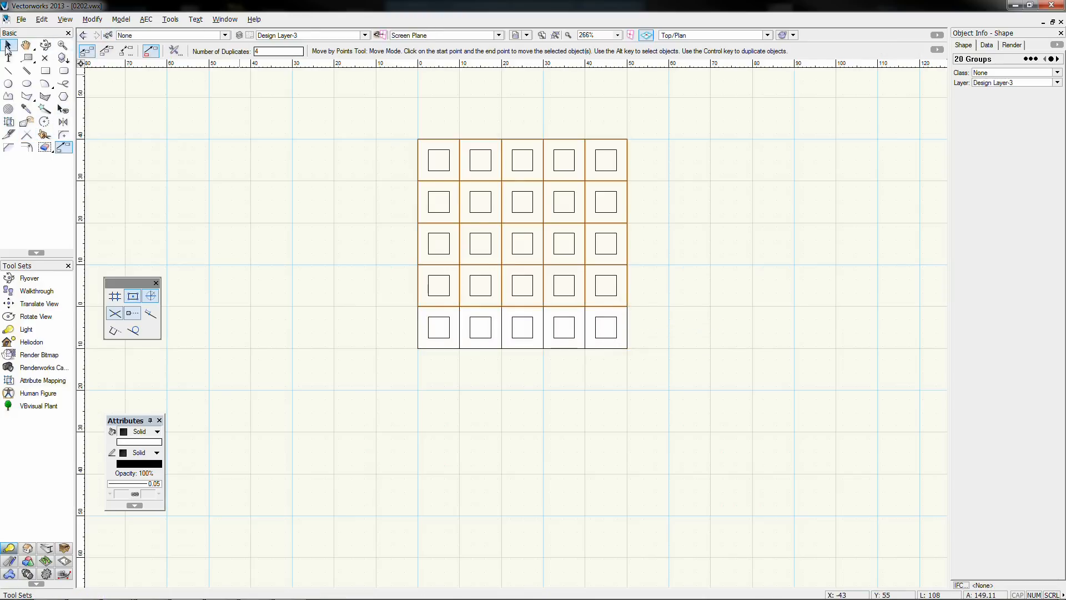
pyautogui.click(8, 46)
pyautogui.click(328, 206)
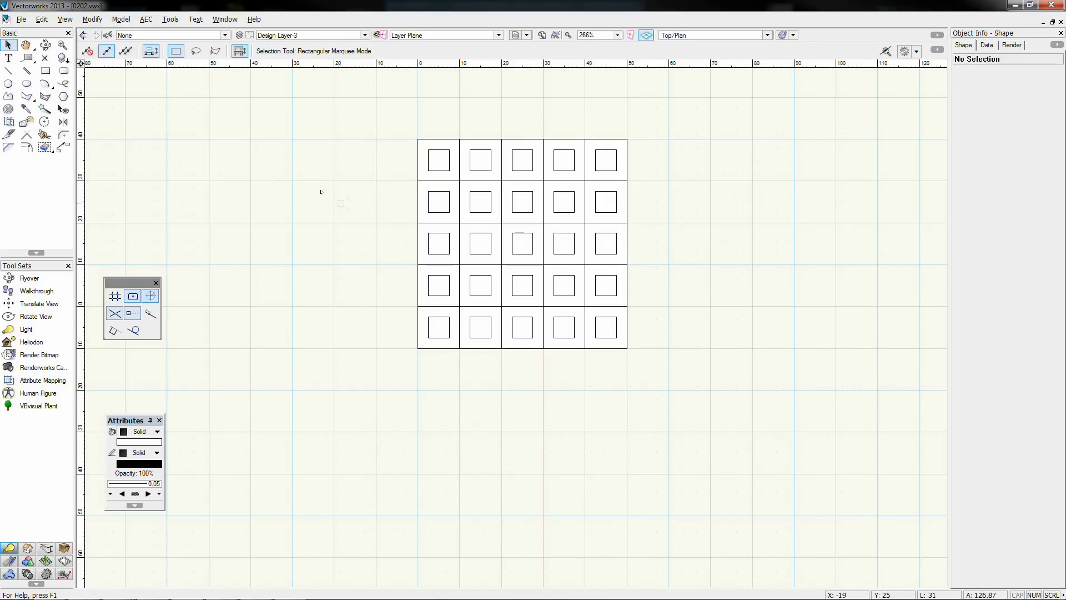
# Step: Select the groups above the grid's rising diagonal with a polygonal marquee and delete them, leaving a staircase shape
pyautogui.click(215, 52)
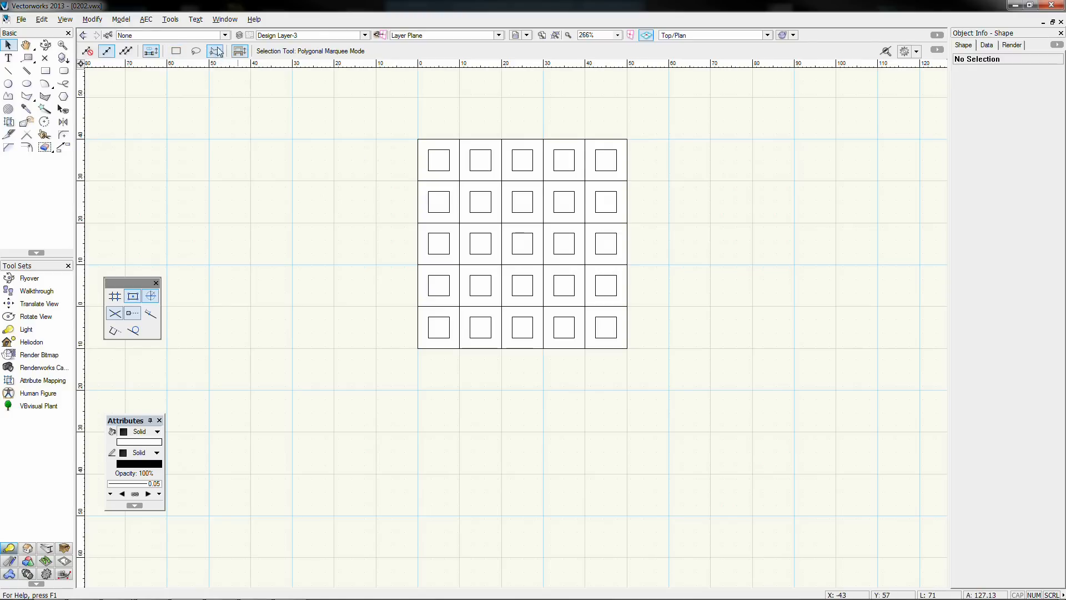
pyautogui.click(370, 334)
pyautogui.click(497, 301)
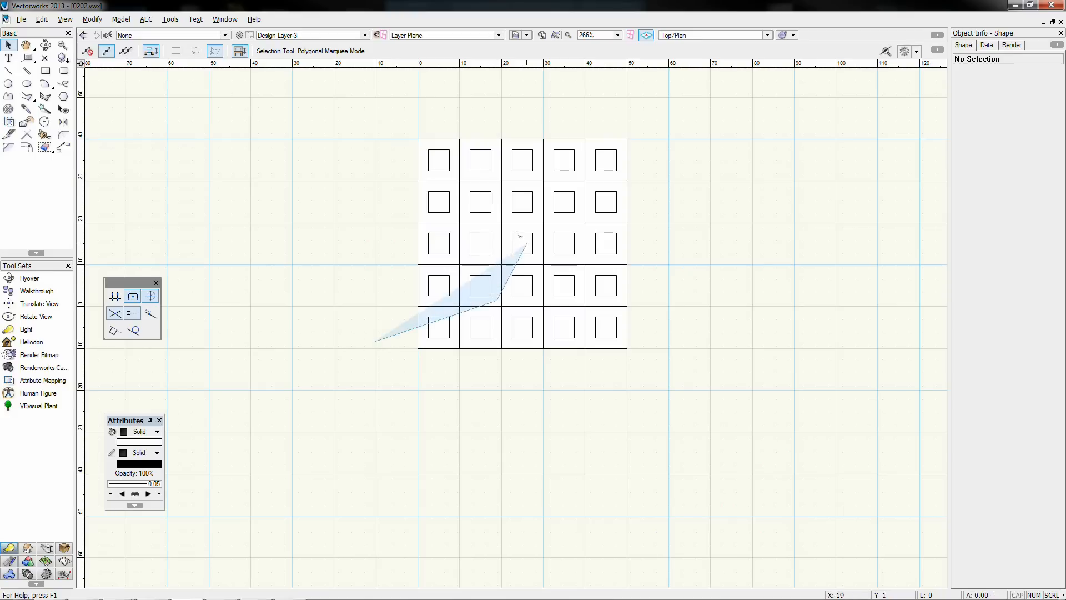
pyautogui.click(531, 235)
pyautogui.click(583, 208)
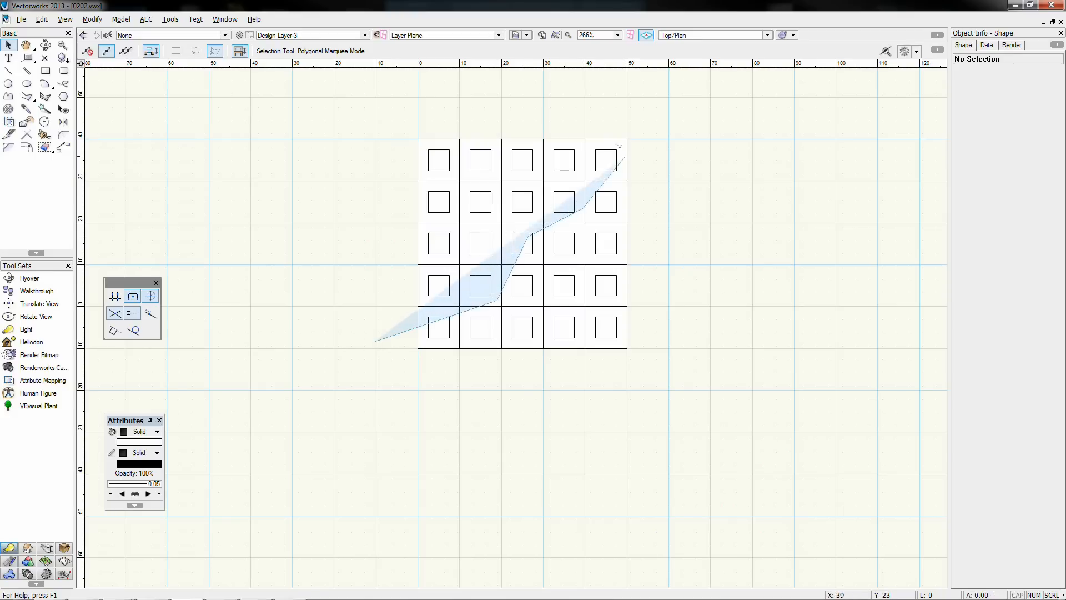
pyautogui.click(628, 118)
pyautogui.doubleClick(376, 92)
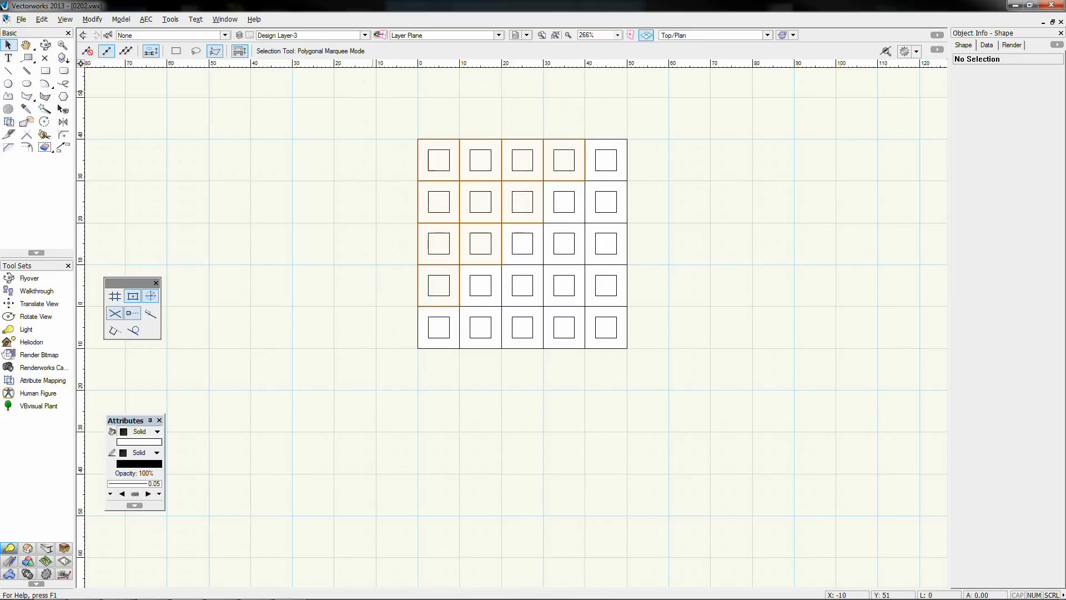
pyautogui.press('Delete')
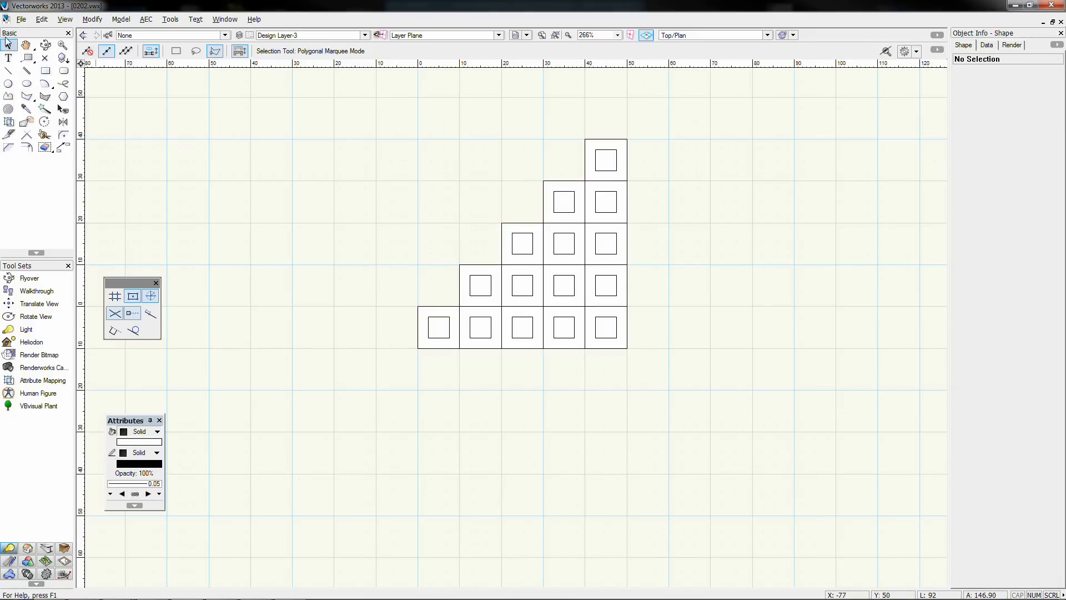
# Step: Restore the rectangular marquee selection mode and create a 10 by 10 mm square at X 0, Y 0 with 0° rotation
pyautogui.scroll(-1, 376, 261)
pyautogui.click(376, 265)
pyautogui.doubleClick(189, 164)
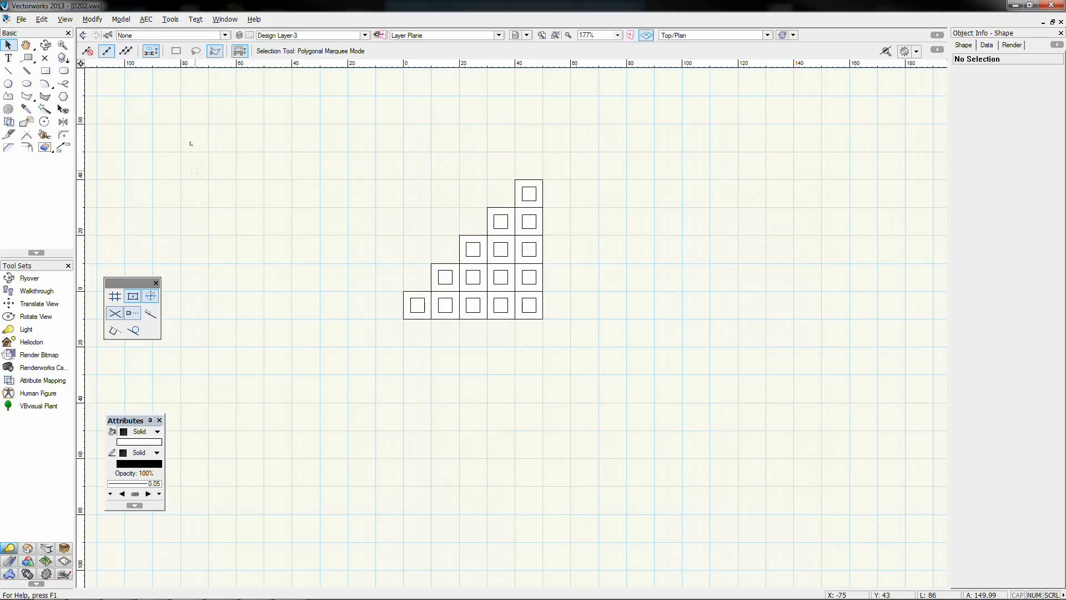
pyautogui.click(181, 52)
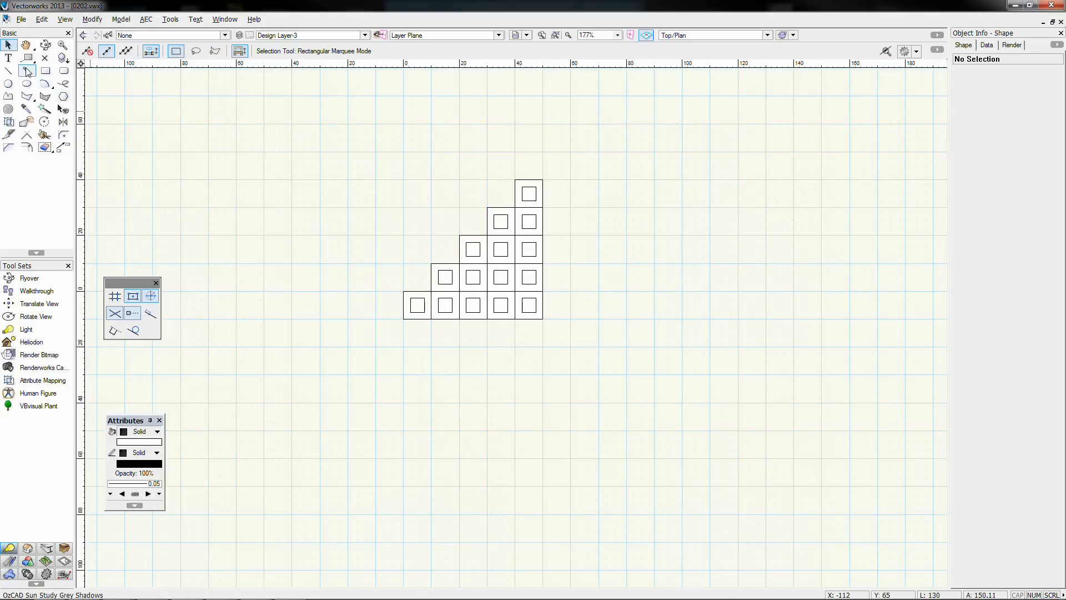
pyautogui.click(46, 72)
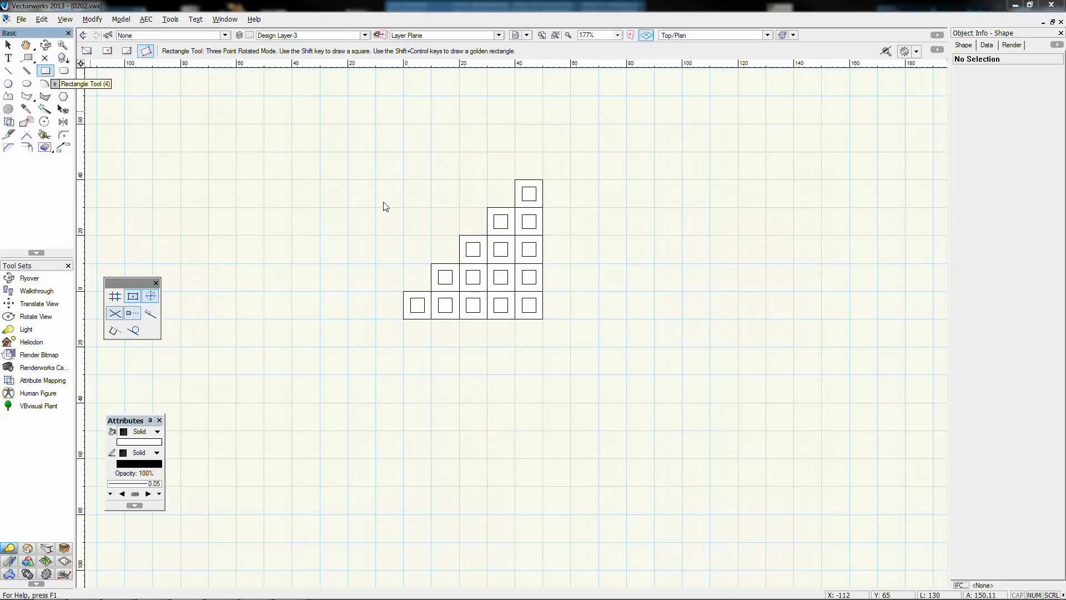
pyautogui.doubleClick(474, 214)
pyautogui.press('Return')
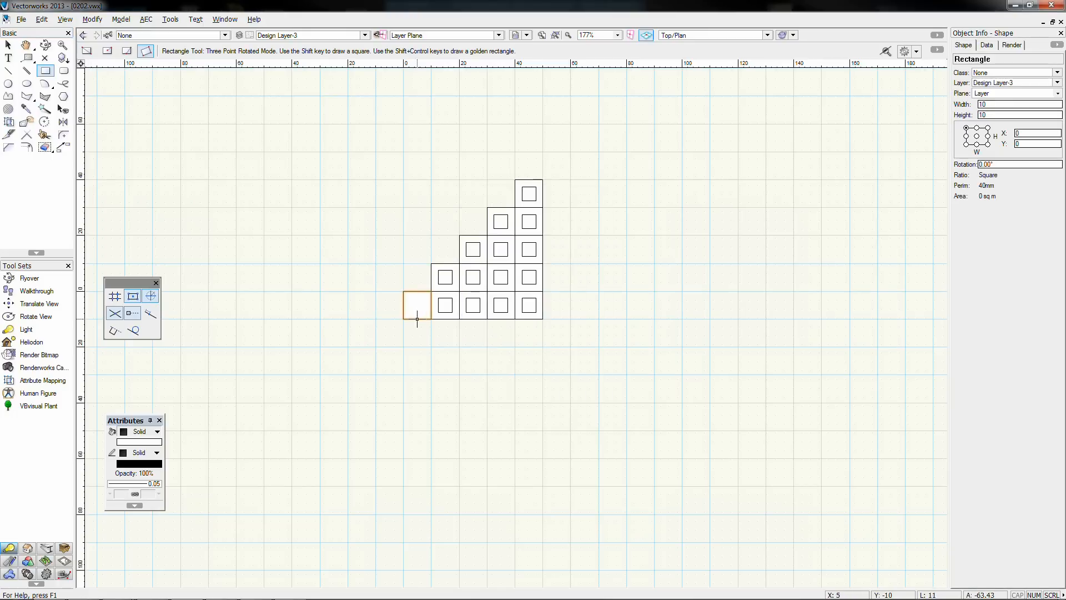
# Step: Move the new square to empty space up and left, and move the whole staircase well to the right and group it
pyautogui.click(8, 45)
pyautogui.moveTo(418, 305); pyautogui.dragTo(321, 237)
pyautogui.moveTo(351, 98); pyautogui.dragTo(632, 414)
pyautogui.moveTo(535, 305); pyautogui.dragTo(821, 406)
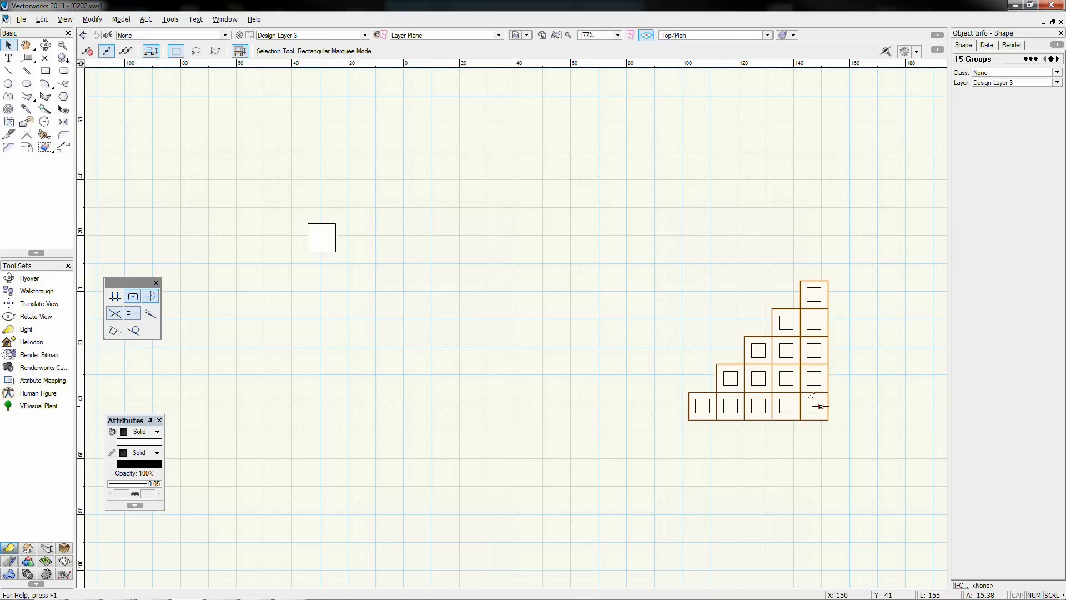
pyautogui.hotkey('ctrl', 'g')
pyautogui.click(607, 378)
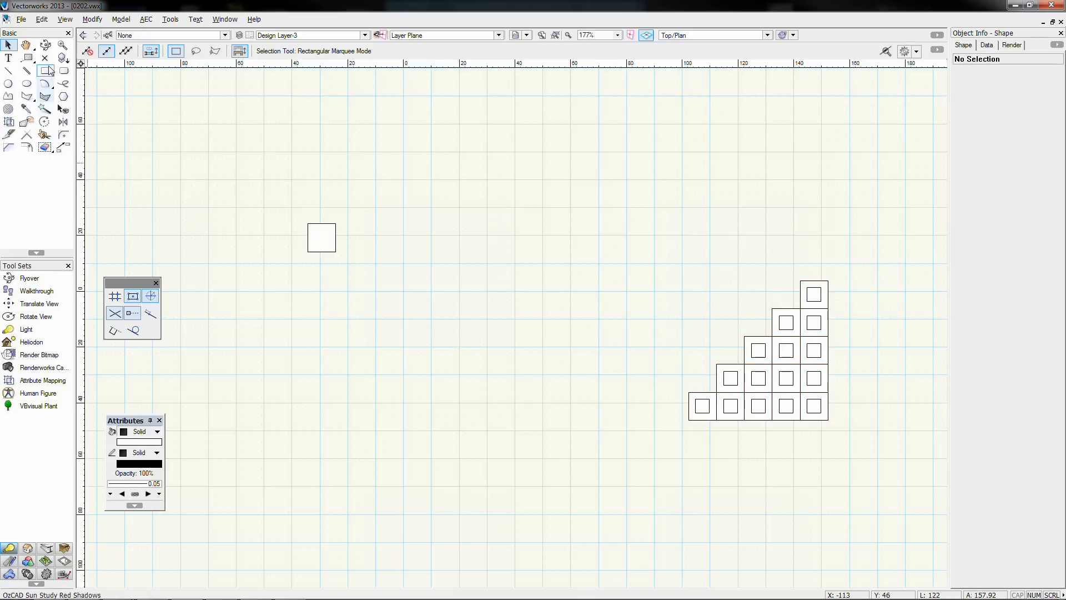
# Step: Draw a 45° line about 27 mm long from the single square's lower-left corner through its upper-right corner
pyautogui.click(9, 71)
pyautogui.click(308, 252)
pyautogui.click(361, 199)
pyautogui.press('x')
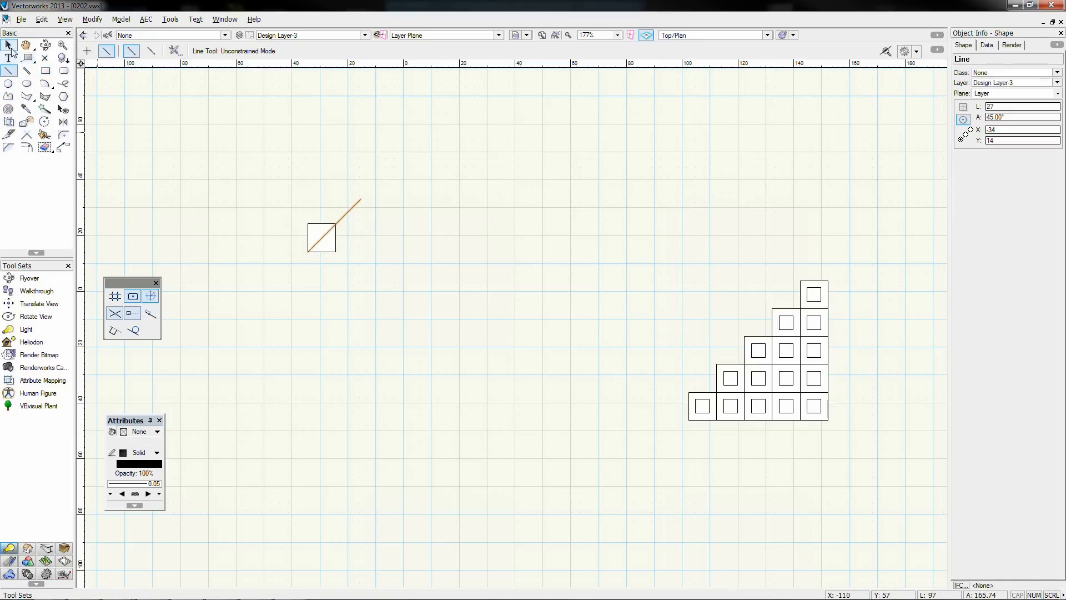
# Step: Split the single square into two triangles along the diagonal line
pyautogui.moveTo(253, 173); pyautogui.dragTo(490, 300)
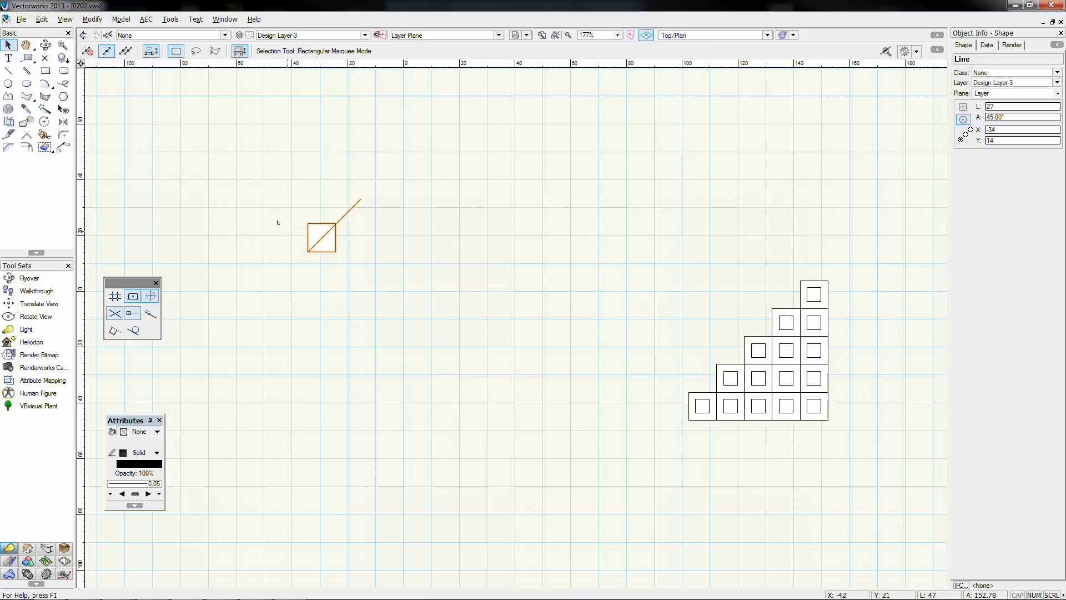
pyautogui.rightClick(323, 236)
pyautogui.click(377, 547)
pyautogui.click(332, 265)
# Step: Move the two triangles away from the diagonal line and delete the line
pyautogui.moveTo(321, 251); pyautogui.dragTo(372, 302)
pyautogui.moveTo(321, 231); pyautogui.dragTo(311, 213)
pyautogui.click(334, 225)
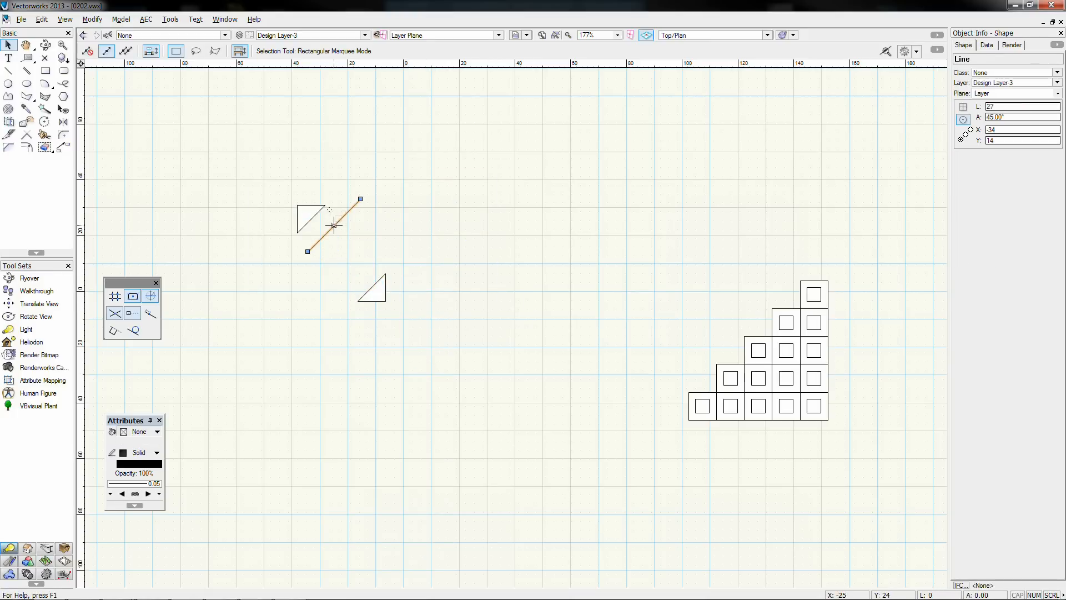
pyautogui.press('Delete')
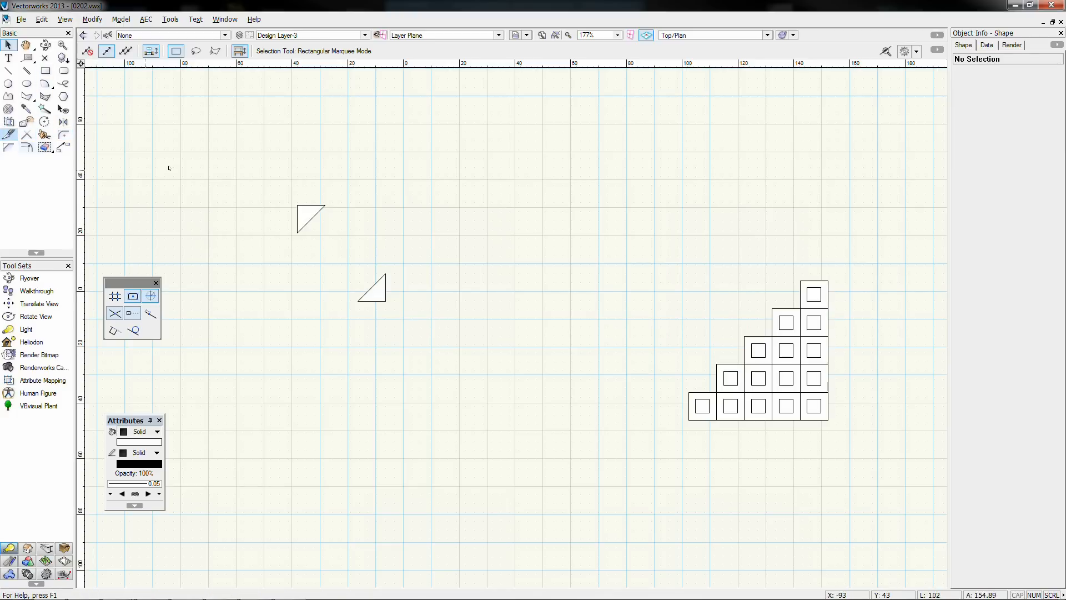
# Step: Undo the line's deletion and the moves of the two triangles
pyautogui.hotkey('ctrl', 'z')
pyautogui.hotkey('ctrl', 'z')
pyautogui.hotkey('ctrl', 'z')
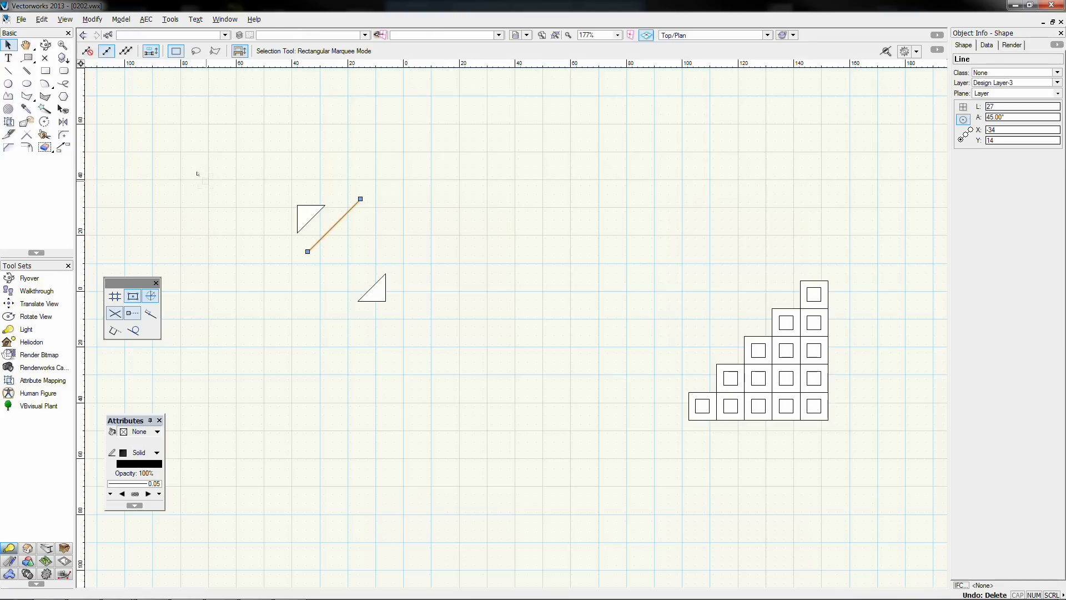
# Step: Remove the diagonal cutting line, and snap the two triangles against the left end of the staircase's bottom row as one group
pyautogui.click(350, 209)
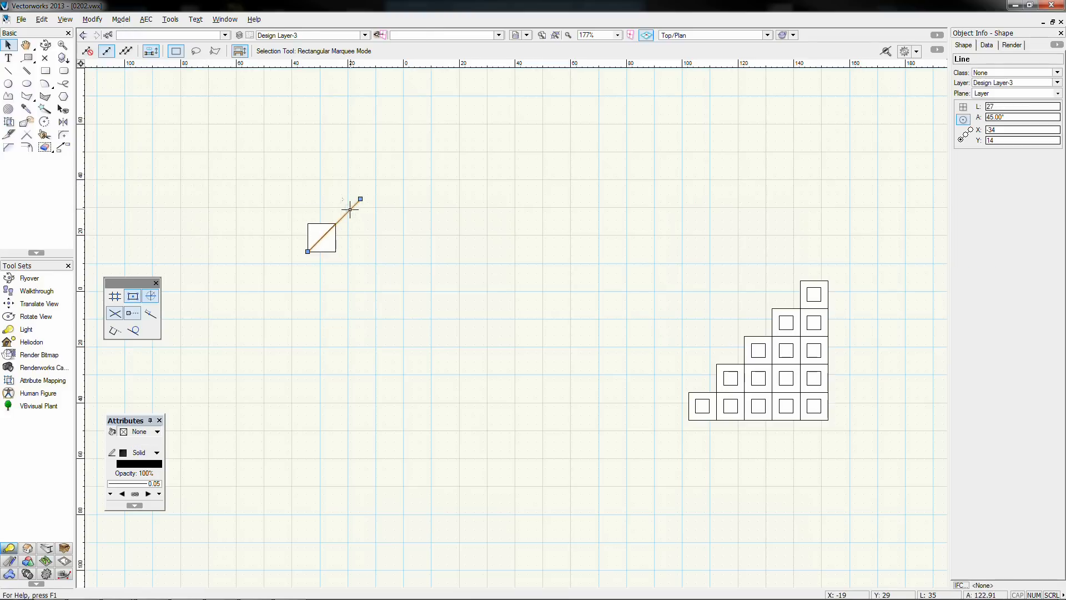
pyautogui.click(287, 201)
pyautogui.moveTo(286, 201); pyautogui.dragTo(689, 420)
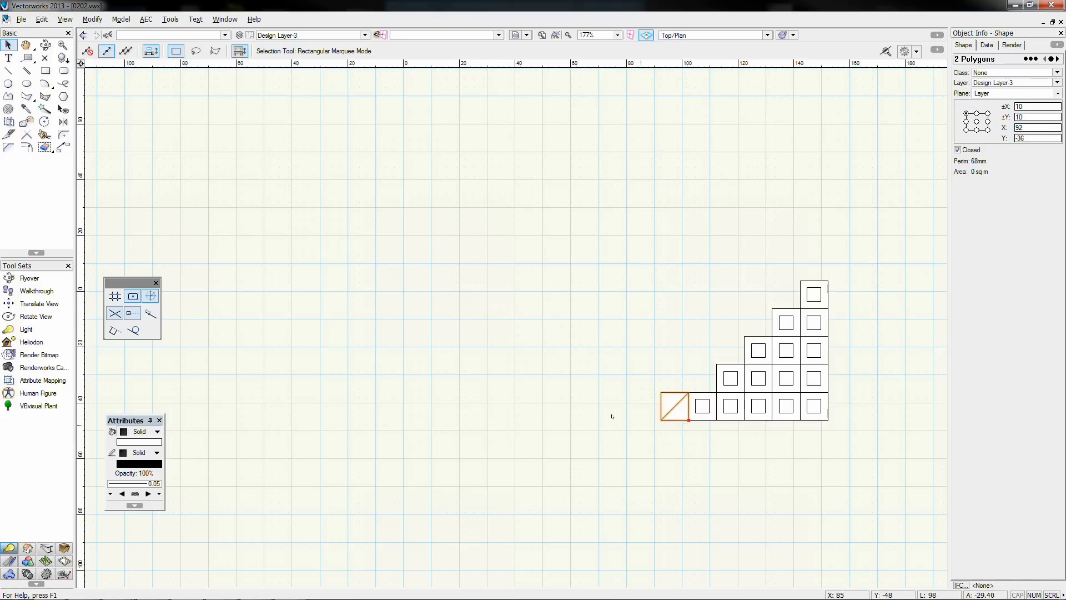
pyautogui.hotkey('ctrl', 'g')
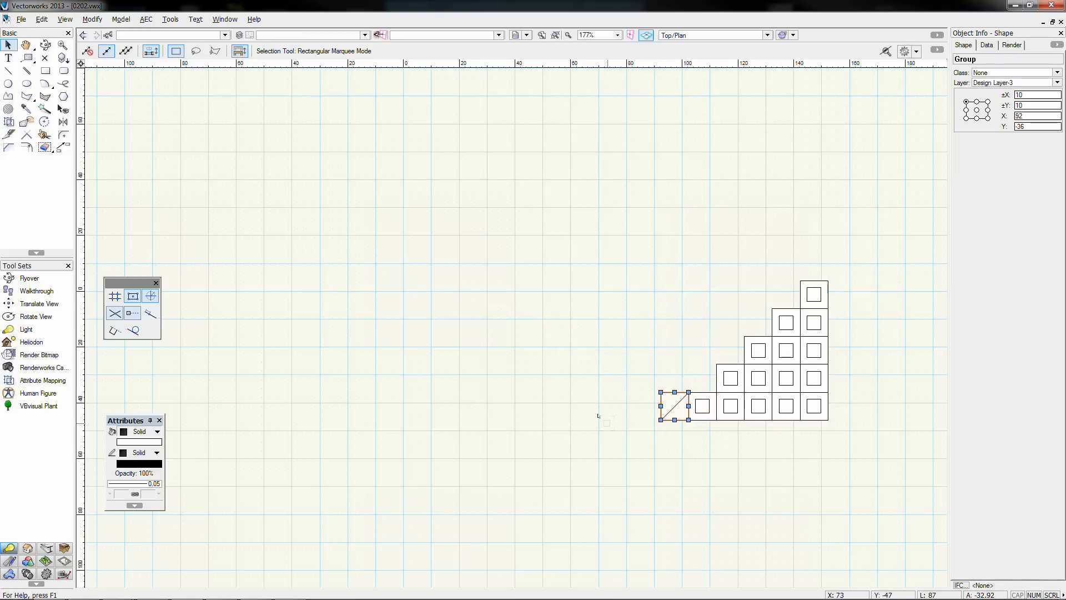
# Step: Duplicate the split-square group five times diagonally up the staircase, one 10 mm cell across and up each, with Move by Points
pyautogui.click(63, 148)
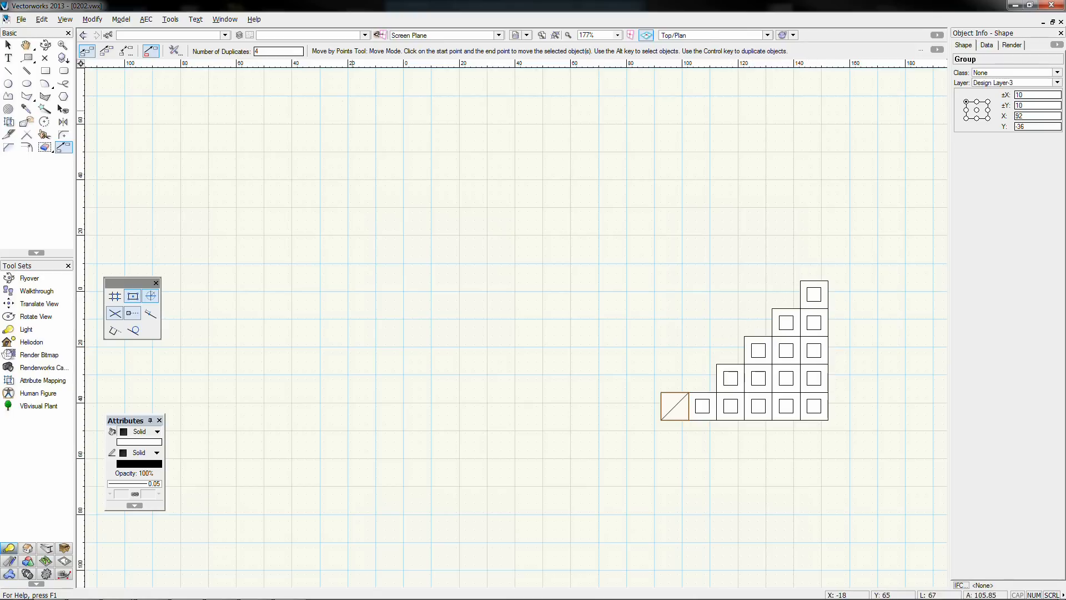
pyautogui.moveTo(291, 50); pyautogui.dragTo(210, 33)
pyautogui.write('5')
pyautogui.click(689, 420)
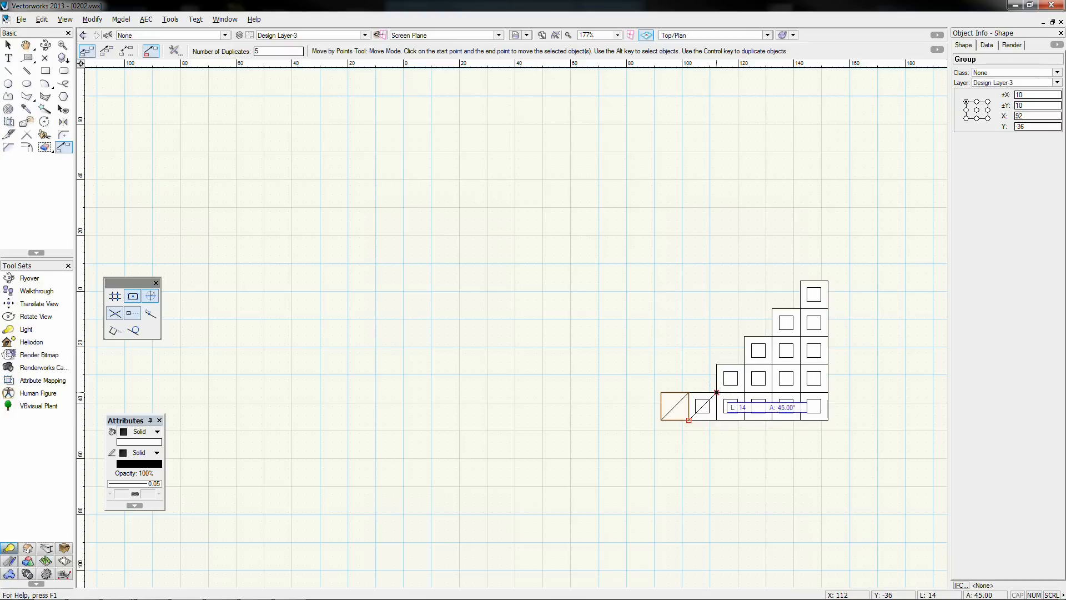
pyautogui.click(717, 393)
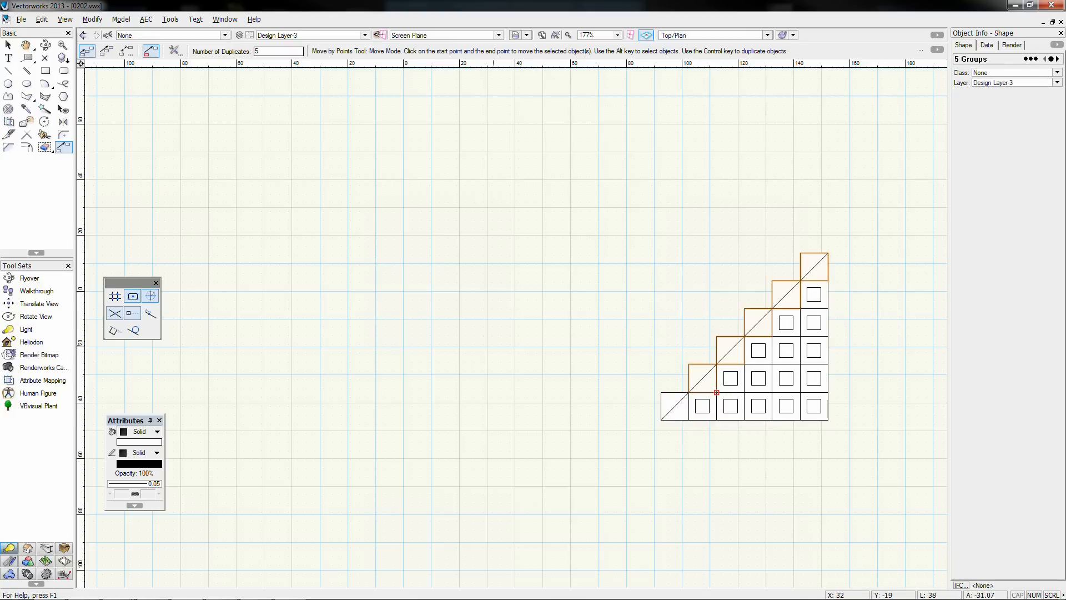
pyautogui.click(7, 44)
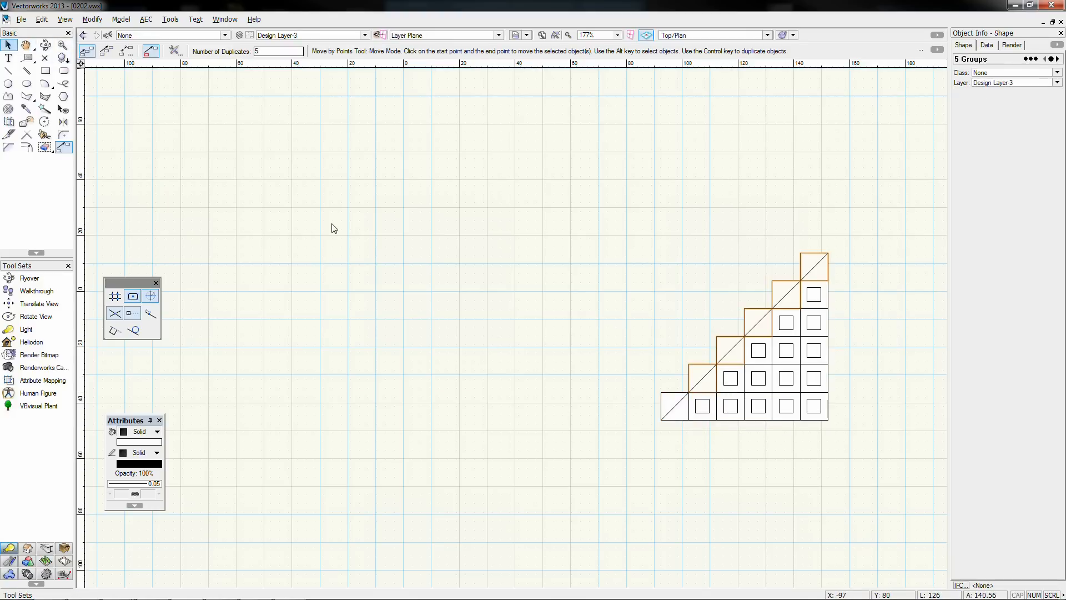
pyautogui.click(595, 333)
# Step: Create a 10 mm wide, 60 mm high rectangle hanging from the staircase's lower-left corner, positioned at the next click
pyautogui.moveTo(595, 333); pyautogui.dragTo(547, 298)
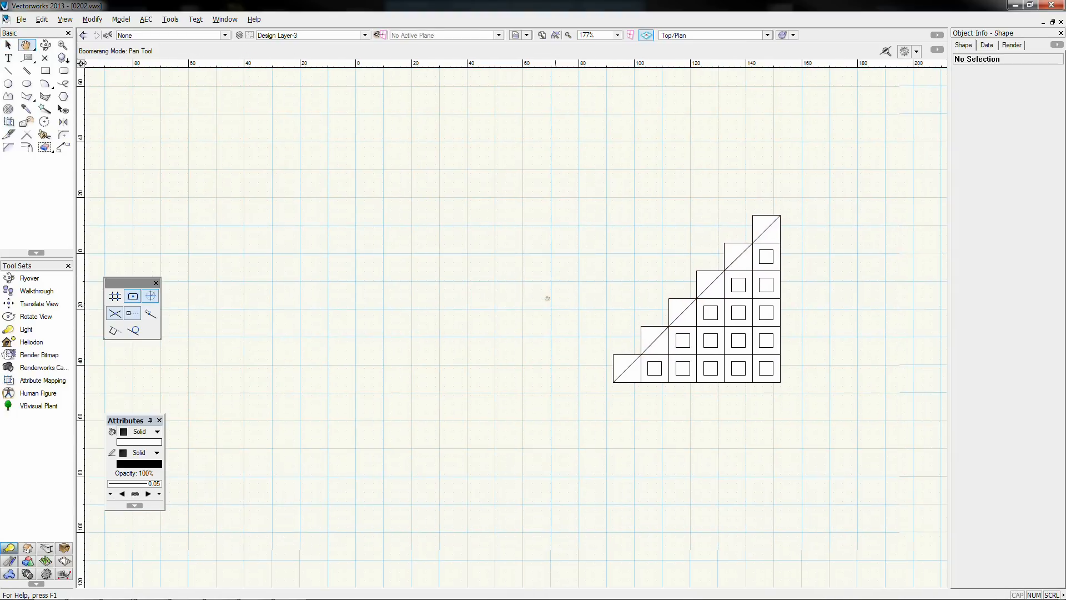
pyautogui.moveTo(571, 391); pyautogui.dragTo(508, 360)
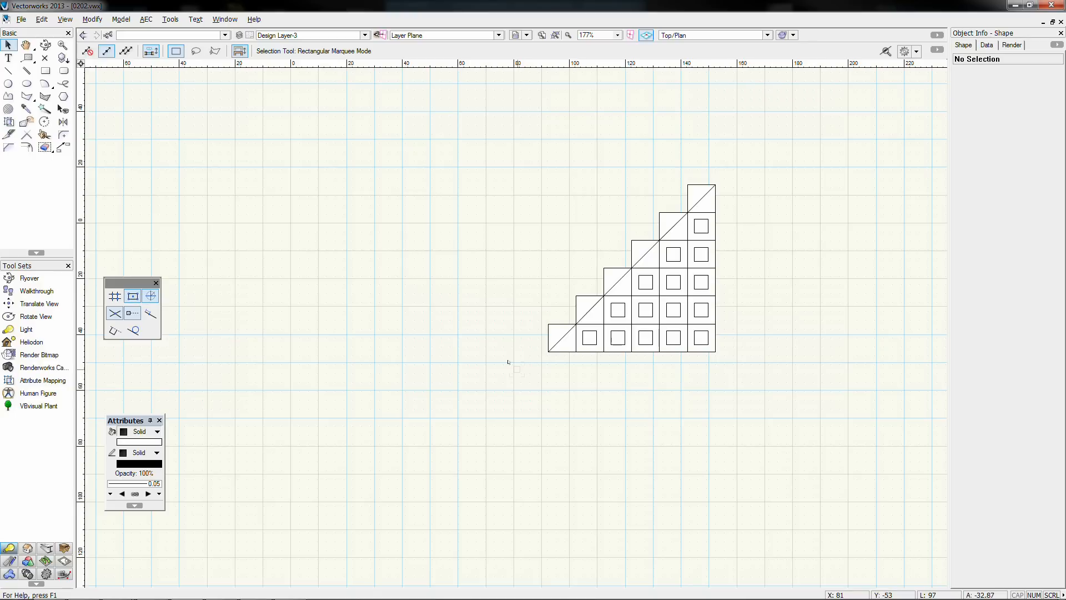
pyautogui.doubleClick(45, 71)
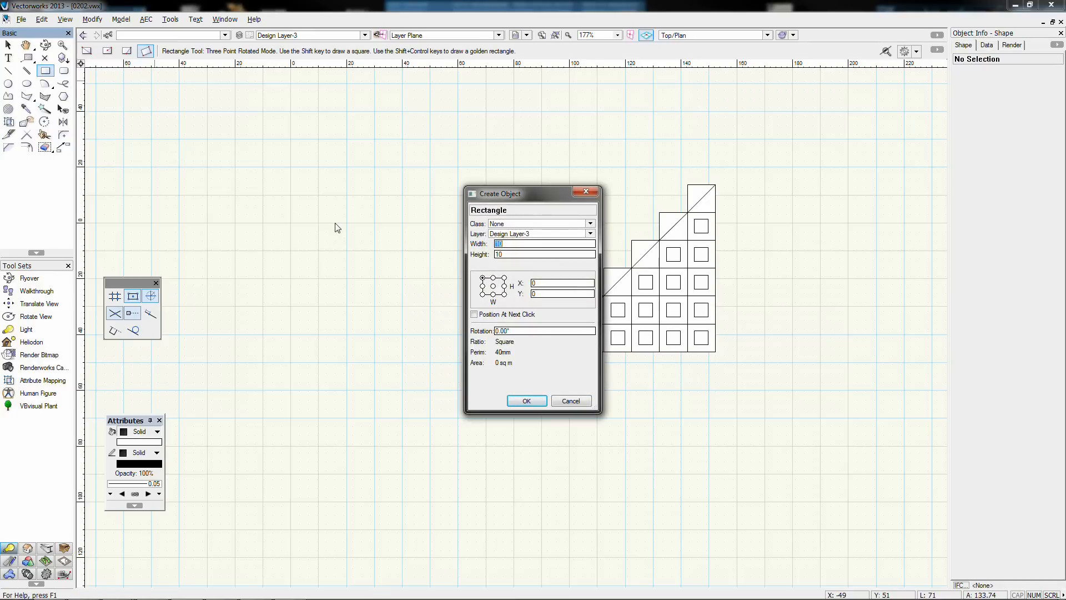
pyautogui.press('Tab')
pyautogui.write('60')
pyautogui.click(496, 315)
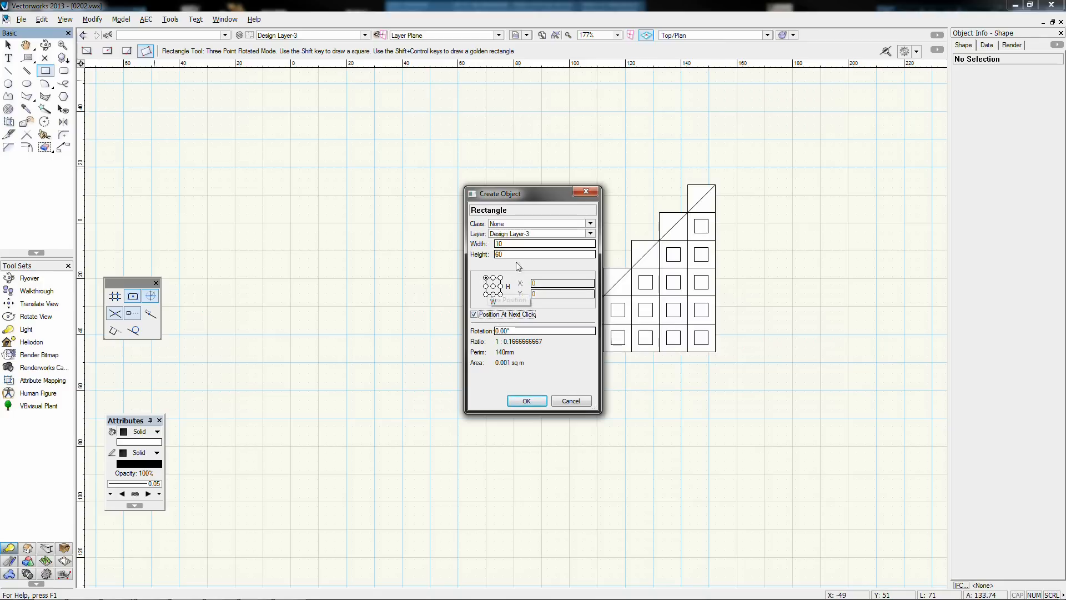
pyautogui.click(525, 401)
pyautogui.click(548, 352)
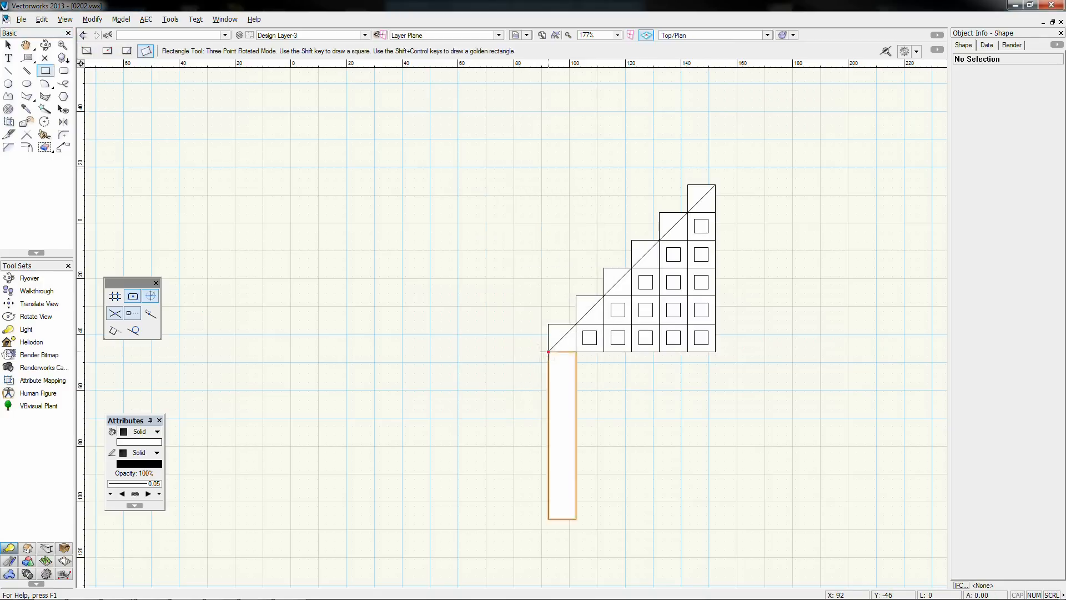
pyautogui.click(9, 45)
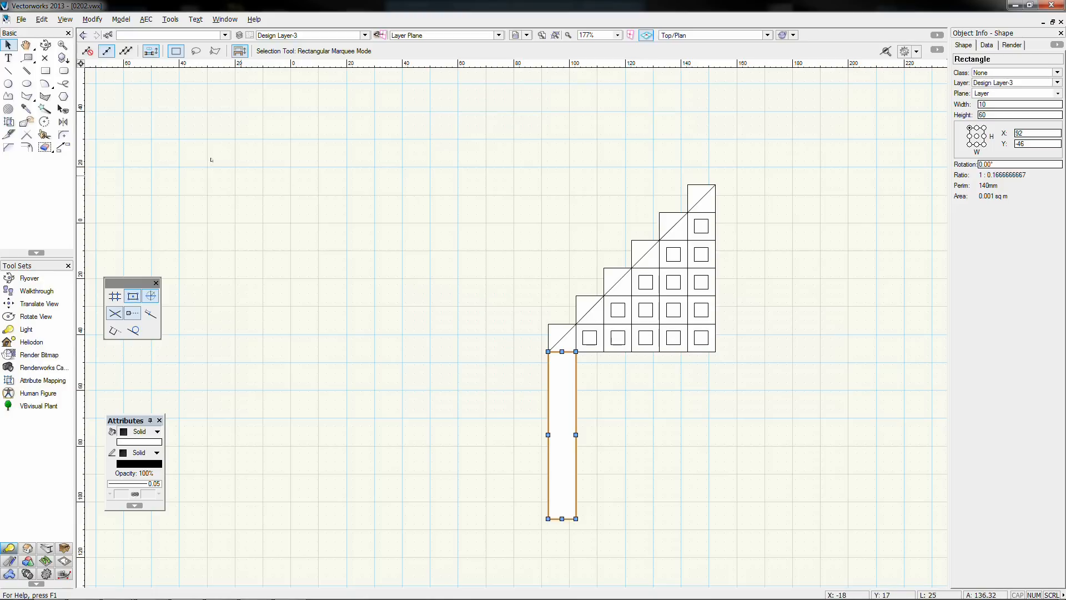
# Step: Duplicate the tall rectangle five times horizontally at 10 mm spacing beneath the staircase with Move by Points, retaining the original
pyautogui.click(64, 147)
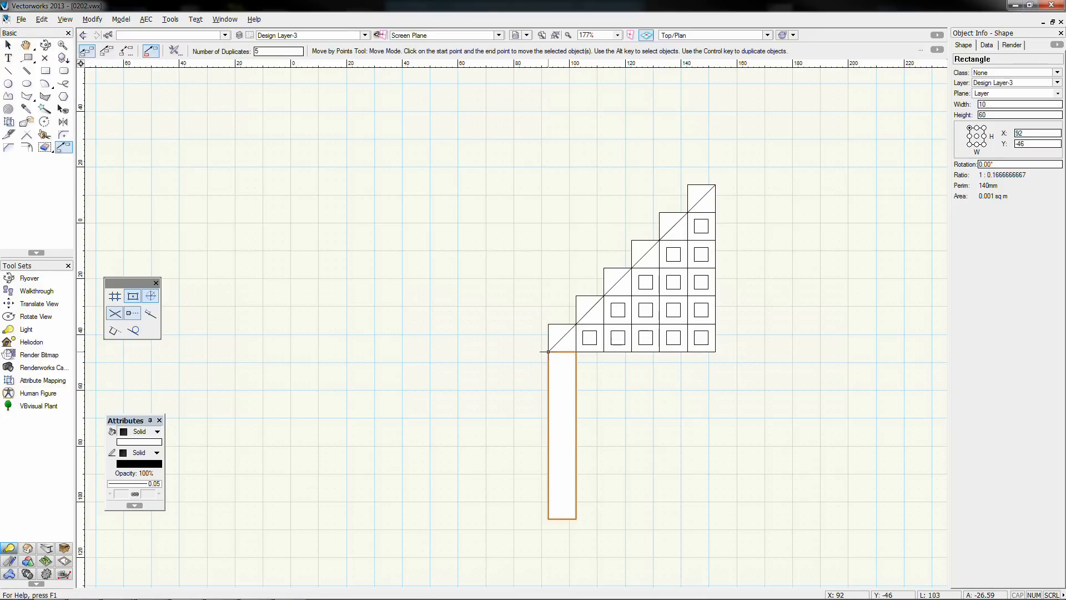
pyautogui.click(548, 352)
pyautogui.click(576, 351)
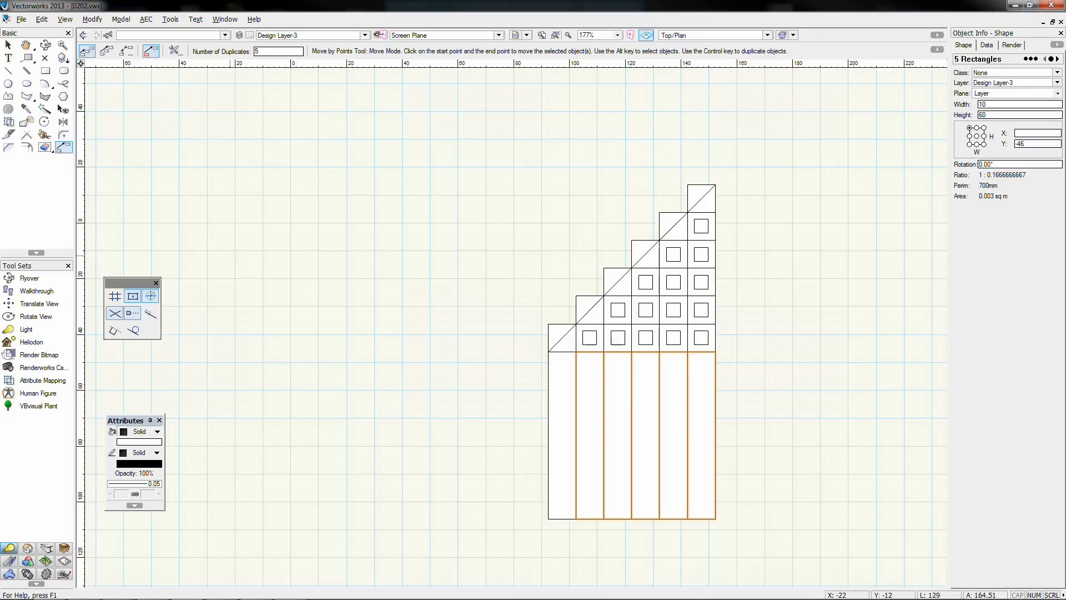
pyautogui.click(8, 44)
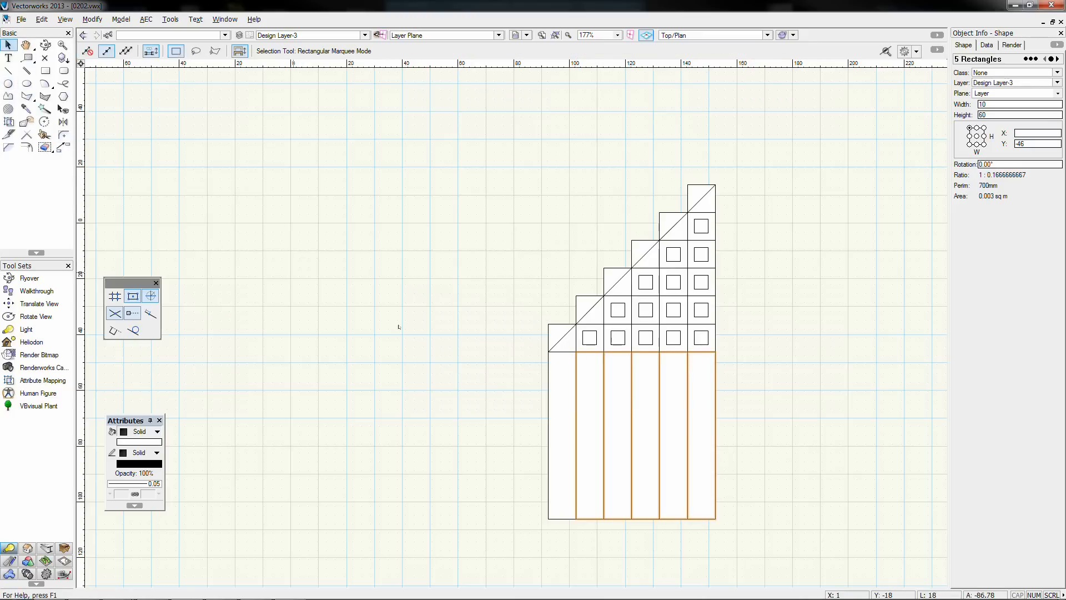
# Step: Mirror a duplicate of all six 10 by 60 mm strips downward across their bottom edge
pyautogui.click(474, 384)
pyautogui.click(550, 434)
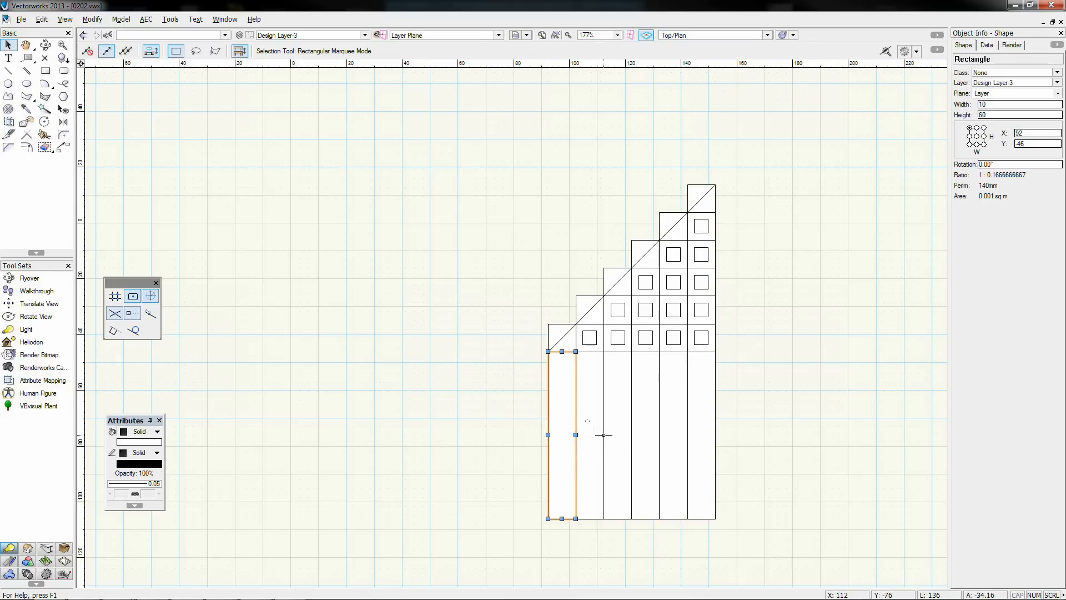
pyautogui.keyDown('shift'); pyautogui.click(611, 434); pyautogui.keyUp('shift')
pyautogui.keyDown('shift'); pyautogui.click(647, 416); pyautogui.keyUp('shift')
pyautogui.keyDown('shift'); pyautogui.click(675, 411); pyautogui.keyUp('shift')
pyautogui.keyDown('shift'); pyautogui.click(697, 409); pyautogui.keyUp('shift')
pyautogui.moveTo(700, 392); pyautogui.dragTo(667, 354, button='middle')
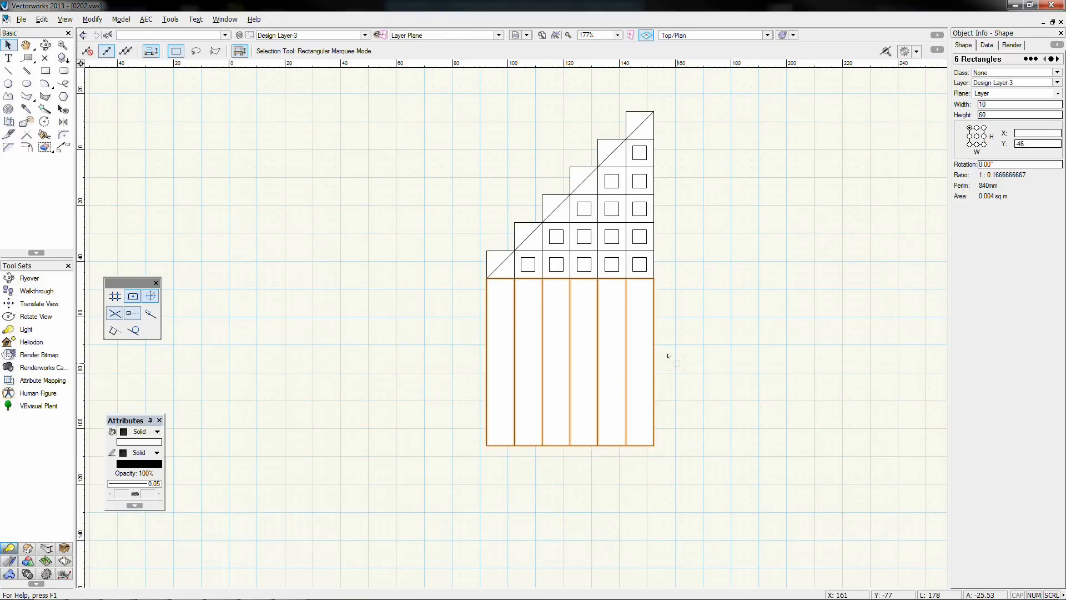
pyautogui.click(61, 125)
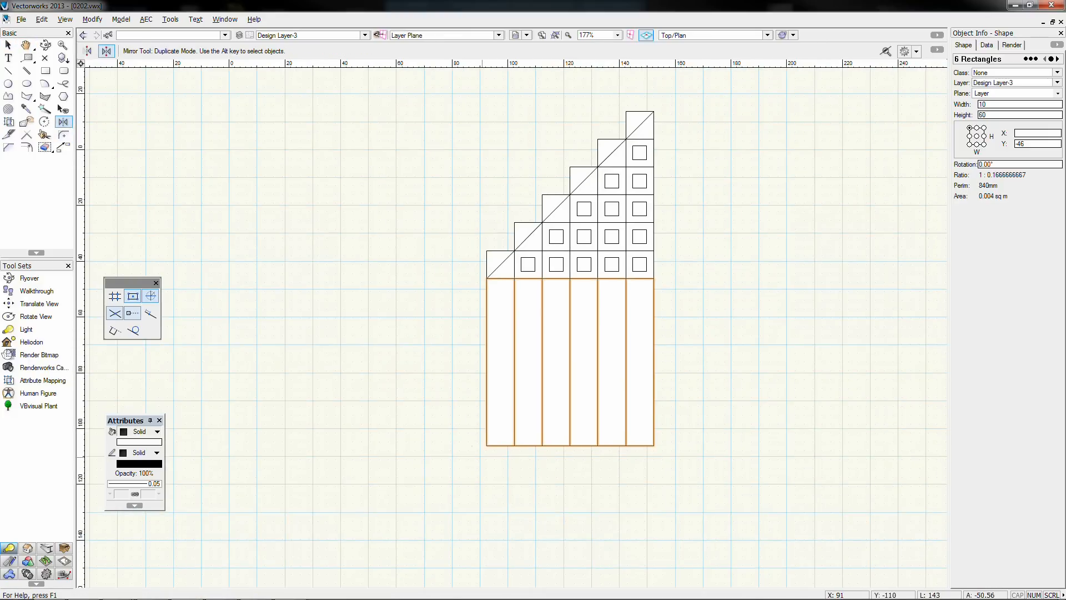
pyautogui.click(495, 450)
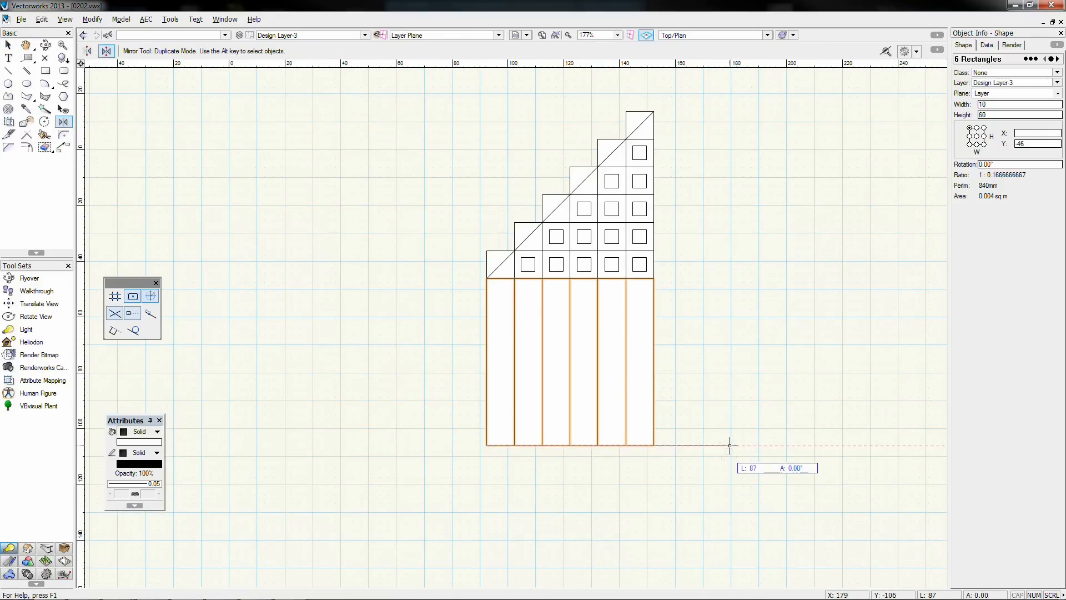
pyautogui.click(729, 445)
# Step: Set the height of the six mirrored rectangles to 10 mm, anchored at their top-left corner
pyautogui.moveTo(727, 461); pyautogui.dragTo(676, 272, button='middle')
pyautogui.click(970, 128)
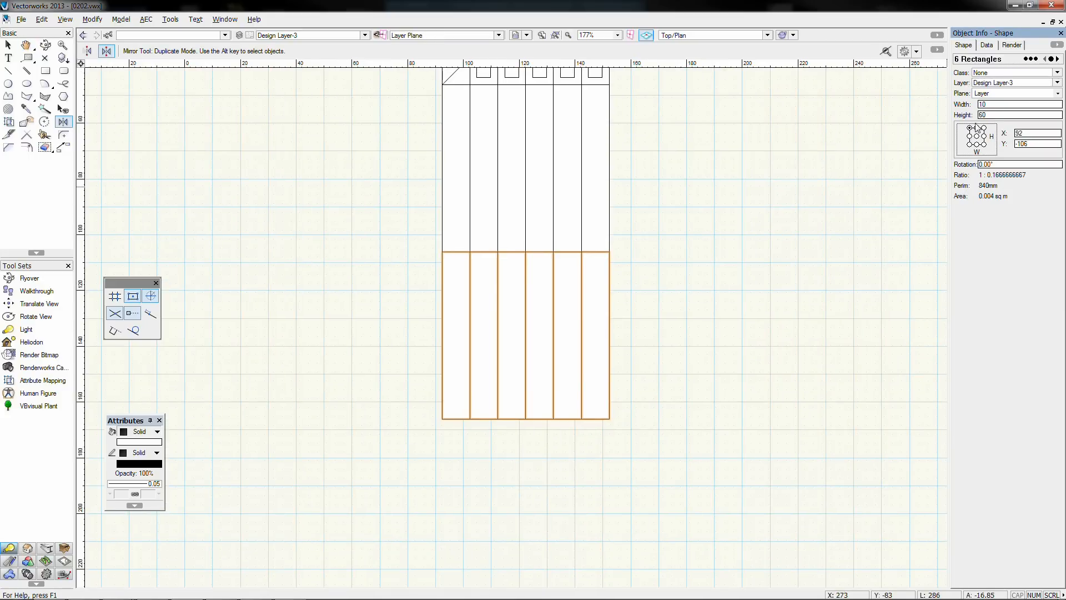
pyautogui.moveTo(988, 116); pyautogui.dragTo(953, 117)
pyautogui.write('10')
pyautogui.press('Return')
pyautogui.moveTo(675, 311); pyautogui.dragTo(663, 431, button='middle')
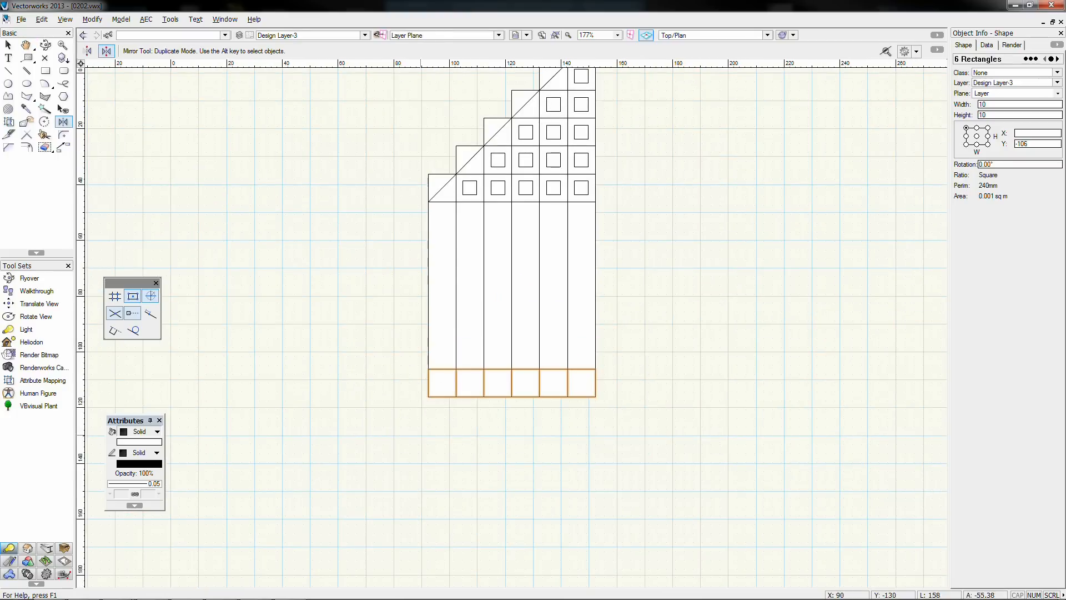
# Step: Create a circle with a 60 mm diameter in the empty area right of the strips, centred at the next click
pyautogui.click(8, 45)
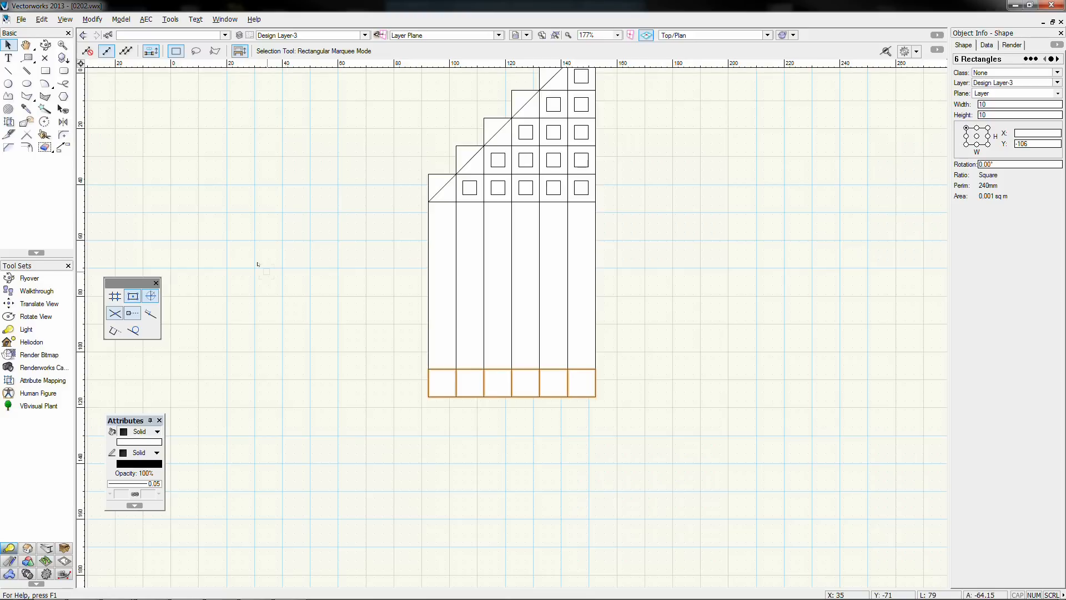
pyautogui.click(10, 83)
pyautogui.doubleClick(11, 82)
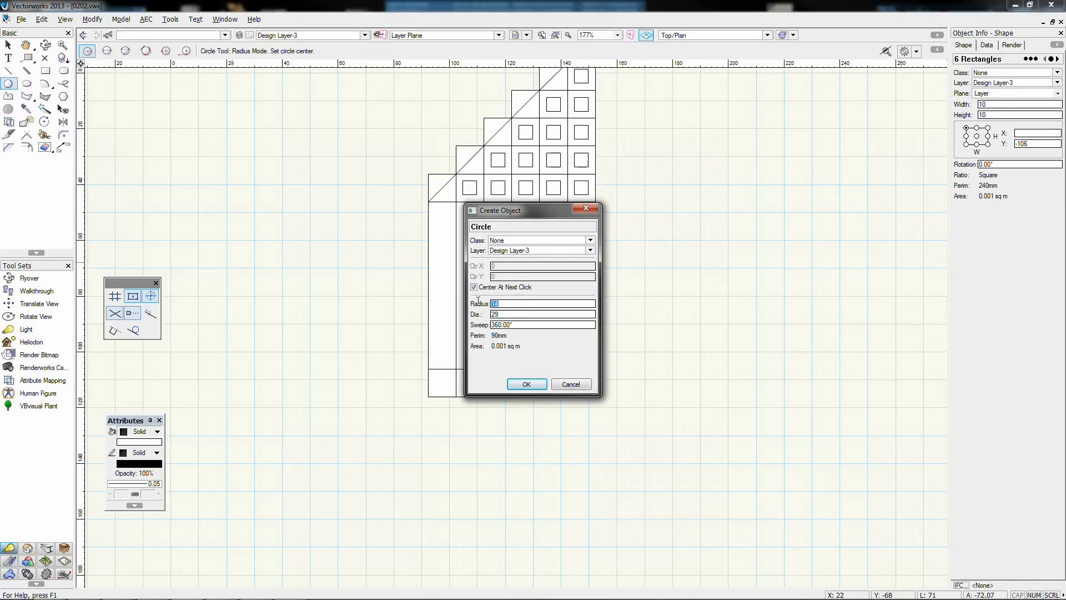
pyautogui.press('Tab')
pyautogui.write('60')
pyautogui.click(518, 325)
pyautogui.click(527, 384)
pyautogui.click(802, 358)
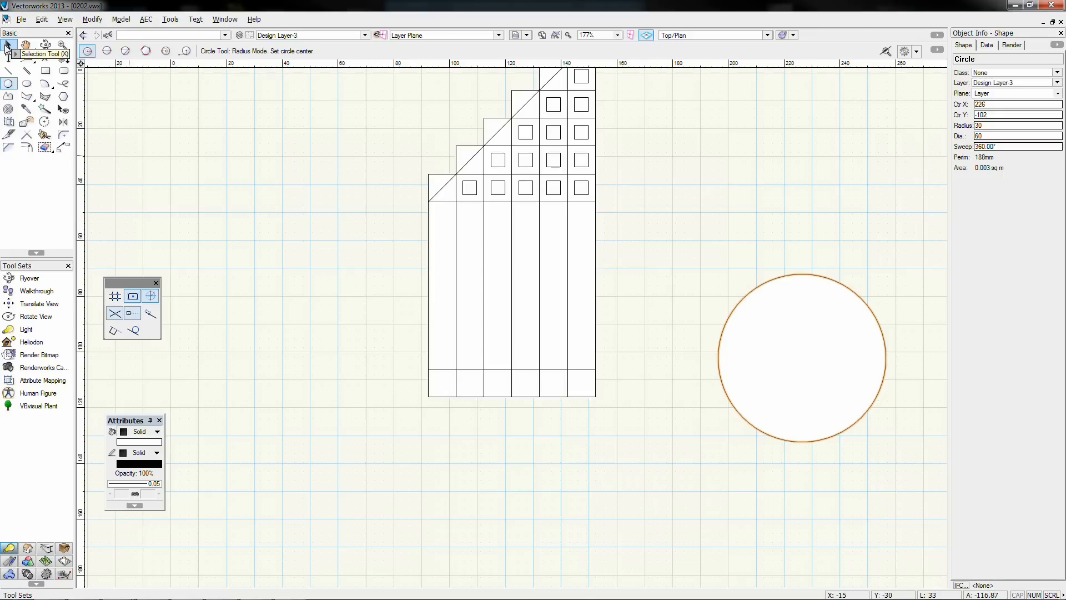
# Step: Create a concentric 40 mm diameter circle inside the 60 mm circle, declining the document backup
pyautogui.doubleClick(8, 83)
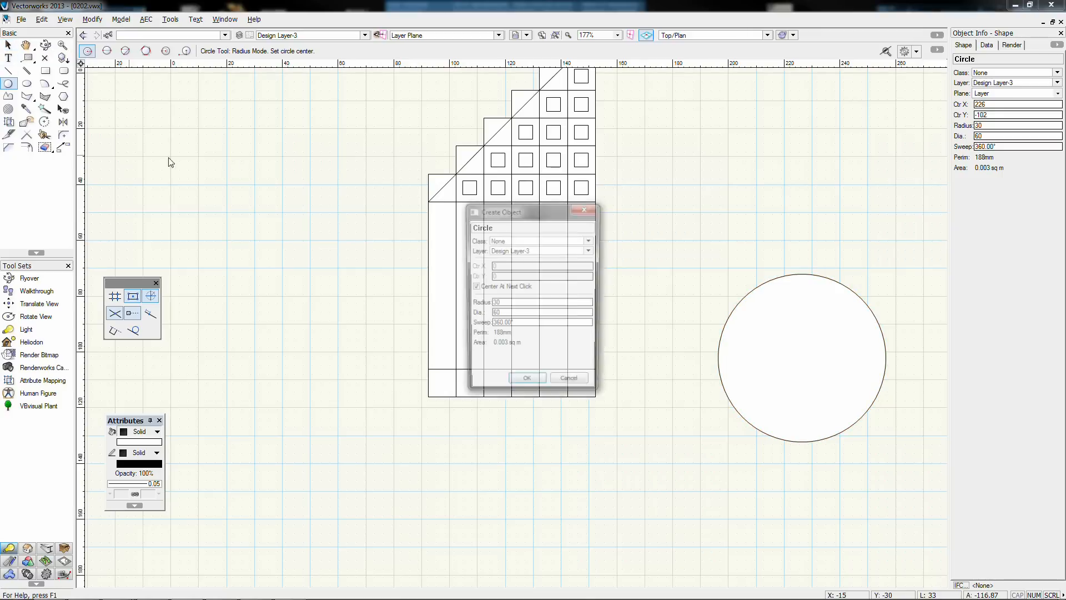
pyautogui.doubleClick(494, 314)
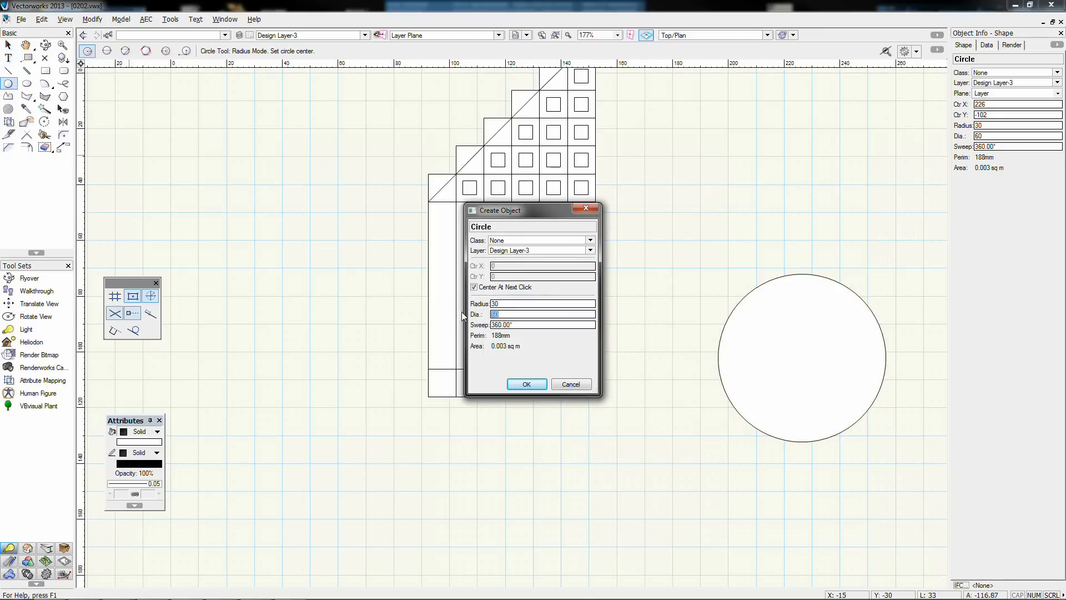
pyautogui.write('4')
pyautogui.click(526, 385)
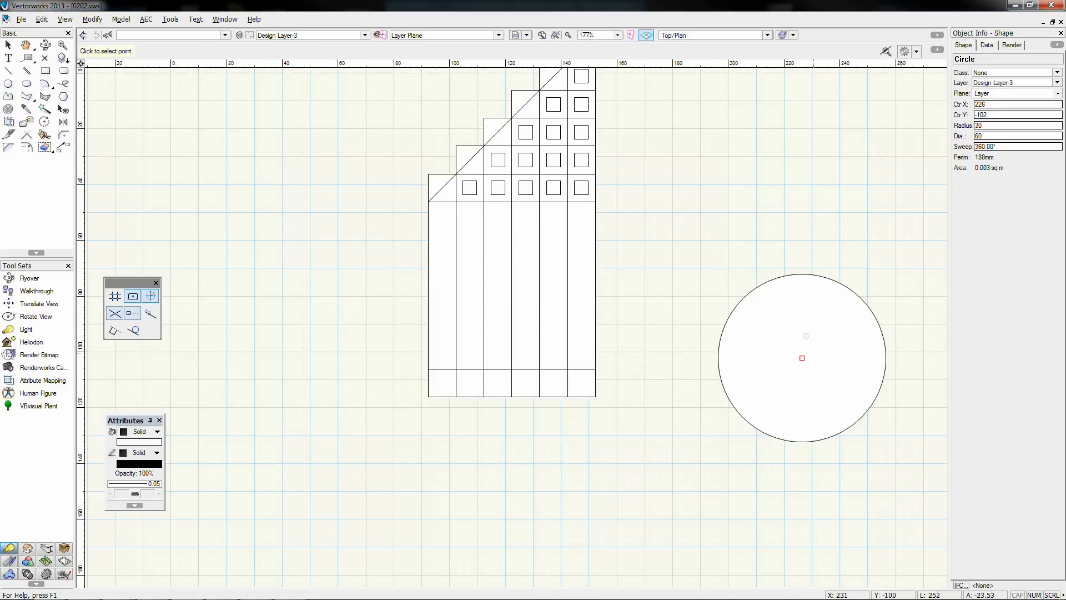
pyautogui.click(133, 330)
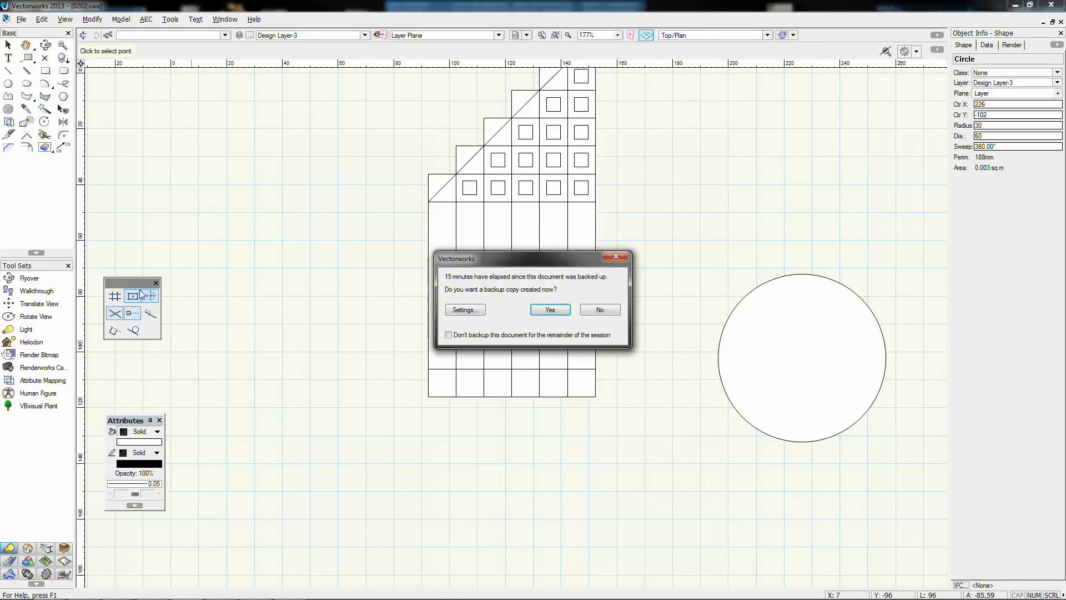
pyautogui.click(600, 310)
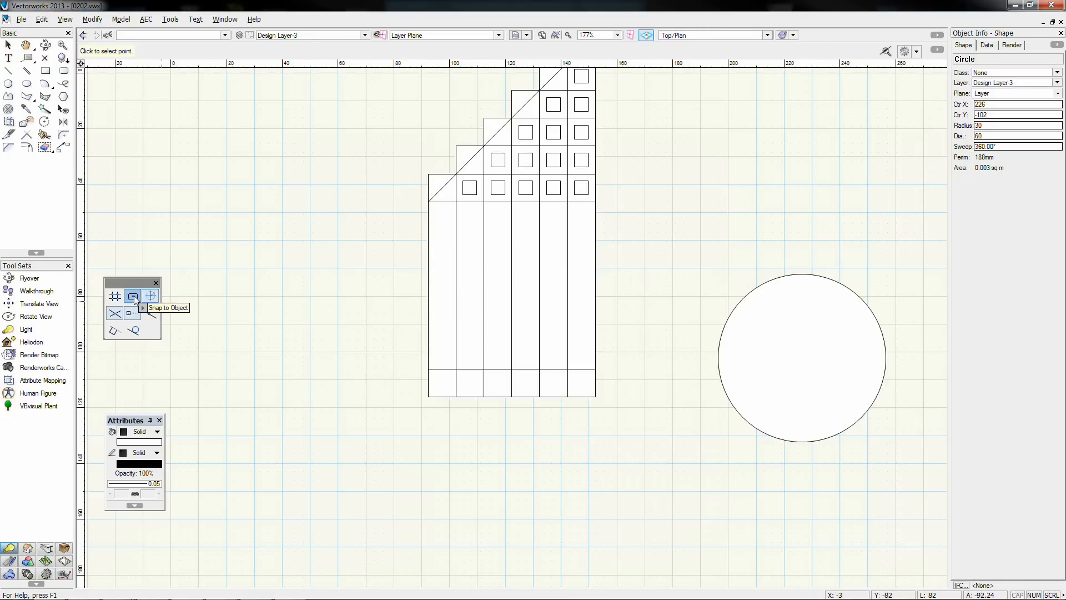
pyautogui.click(802, 358)
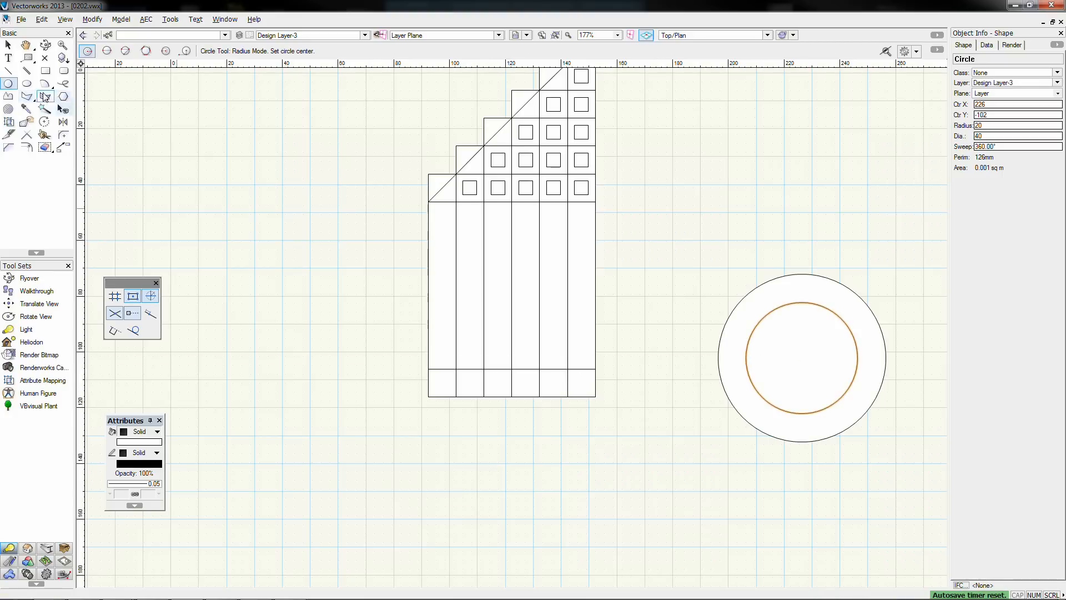
# Step: Create a 20 mm diameter circle on the common centre of the two circles
pyautogui.doubleClick(8, 84)
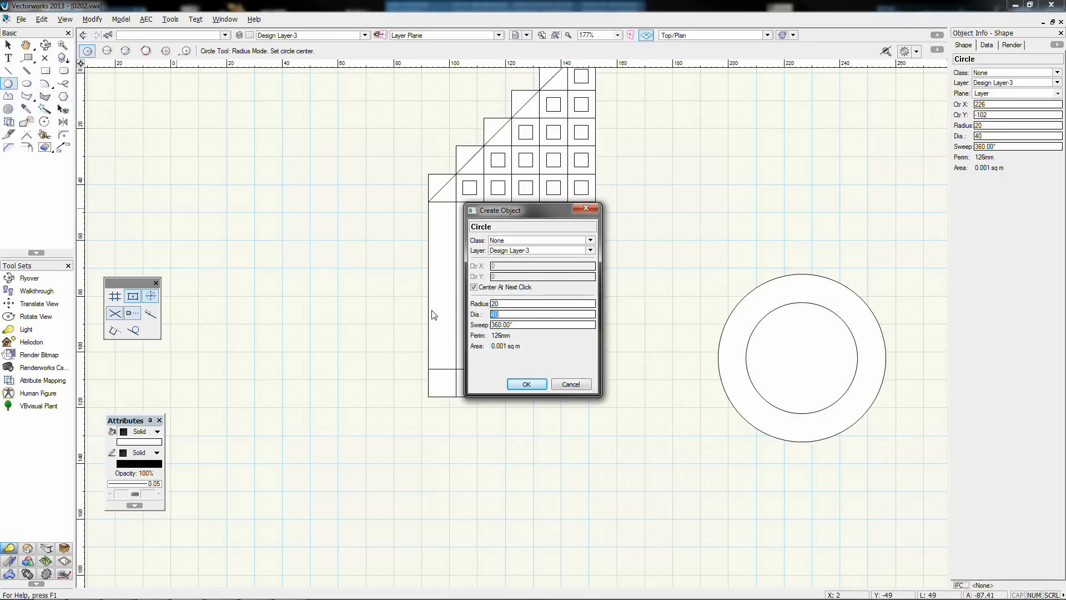
pyautogui.write('20')
pyautogui.press('Return')
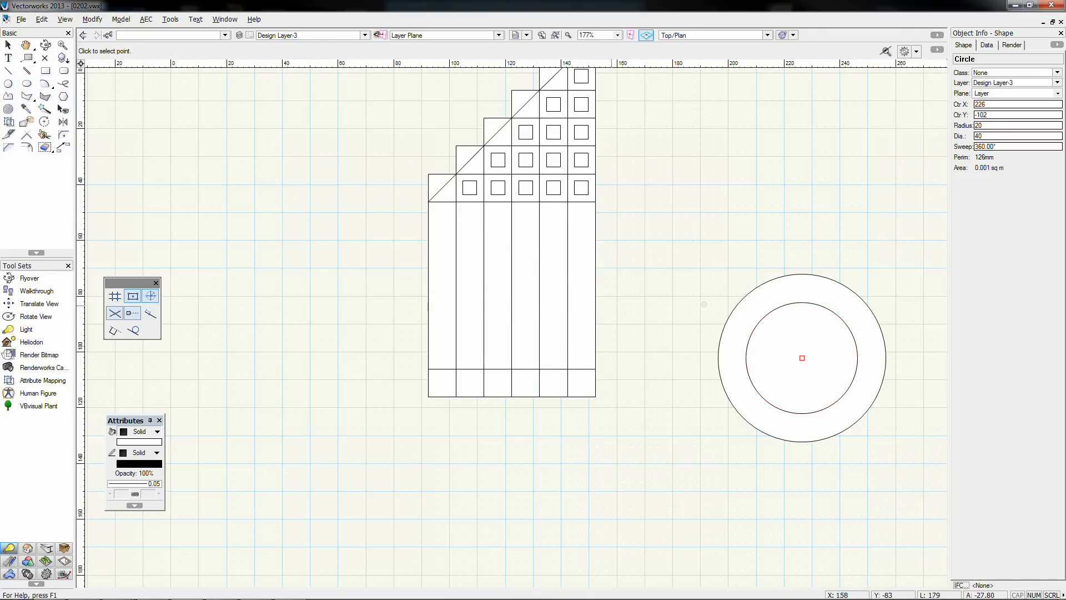
pyautogui.click(802, 358)
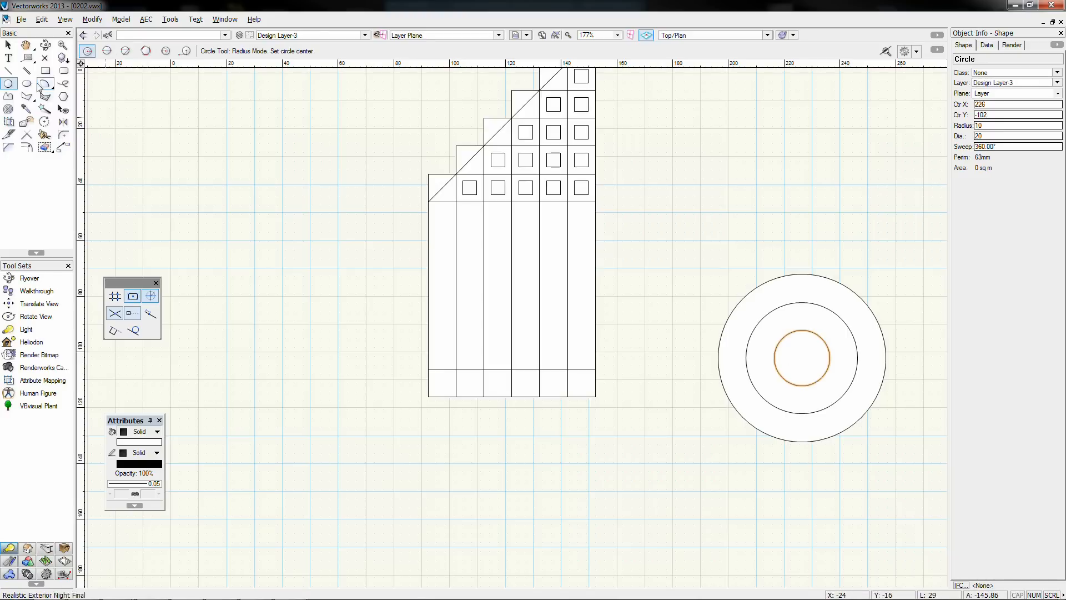
# Step: Create a 10 mm diameter circle on the same centre as the innermost circle
pyautogui.doubleClick(10, 82)
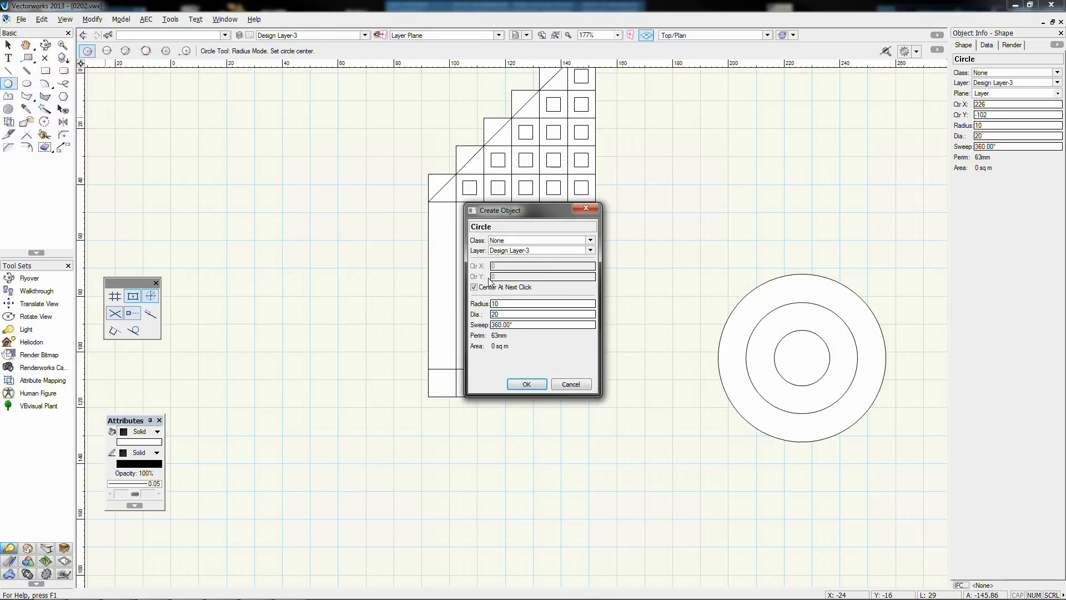
pyautogui.press('BackSpace')
pyautogui.press('BackSpace')
pyautogui.write('10')
pyautogui.press('Return')
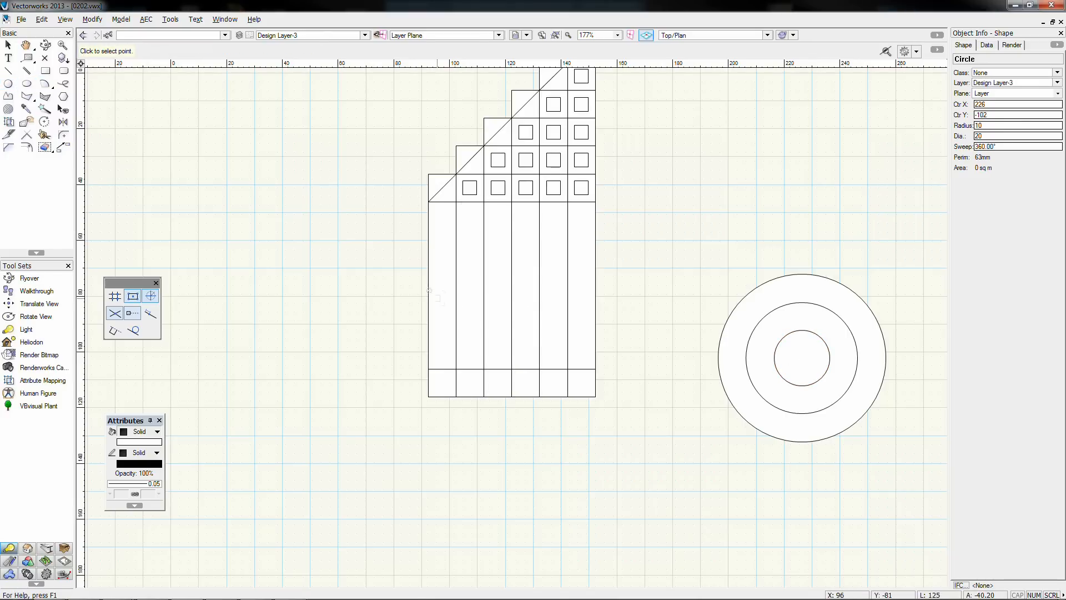
pyautogui.click(802, 358)
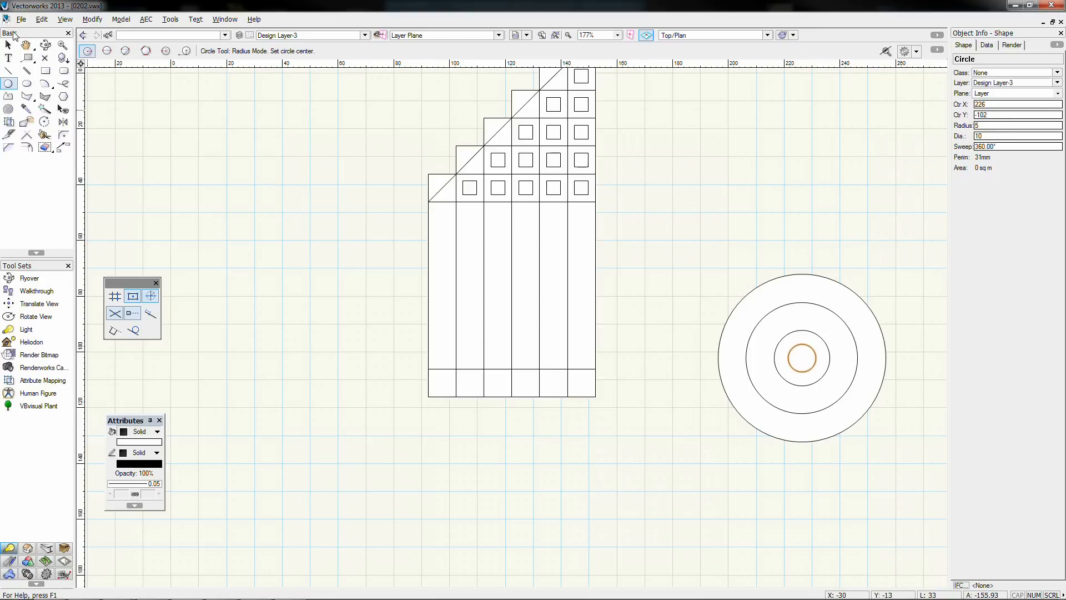
# Step: Draw a horizontal line about 82 mm long through the circles' centre, extending past both sides of the outer circle
pyautogui.click(8, 44)
pyautogui.click(333, 266)
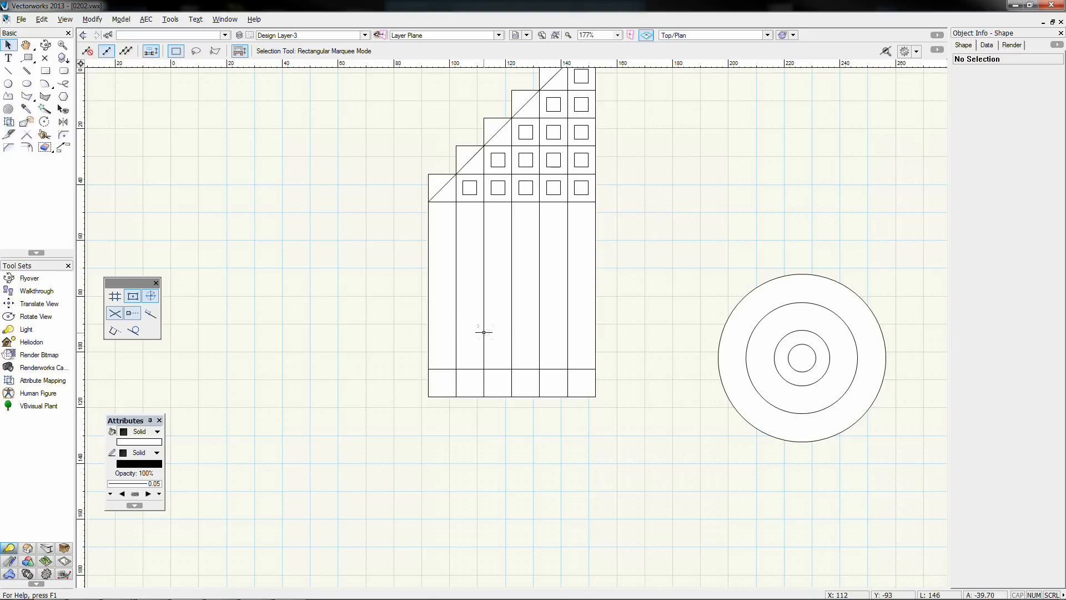
pyautogui.click(720, 354)
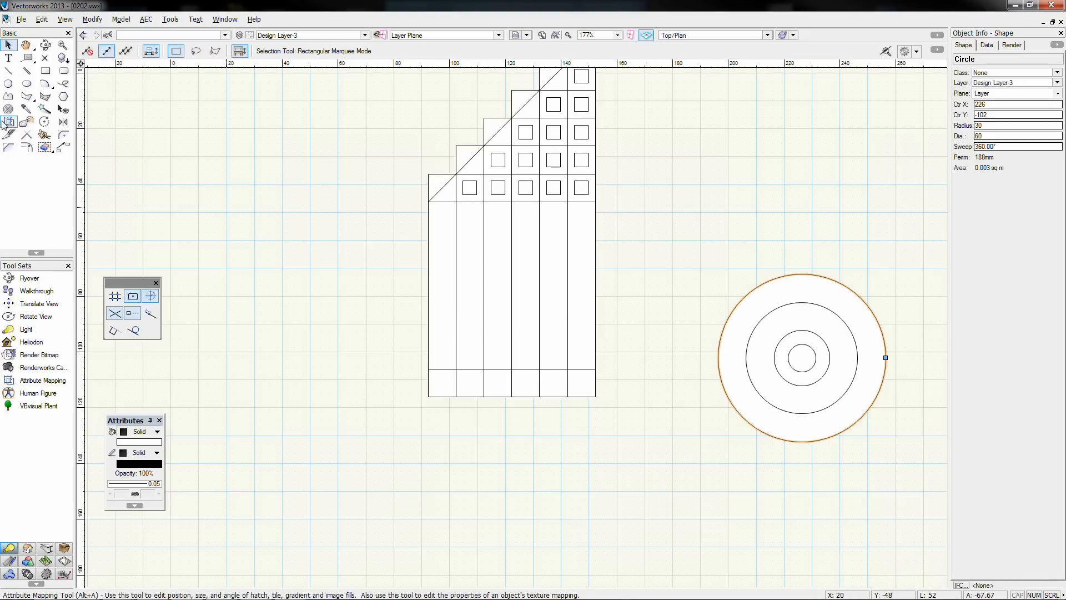
pyautogui.click(9, 70)
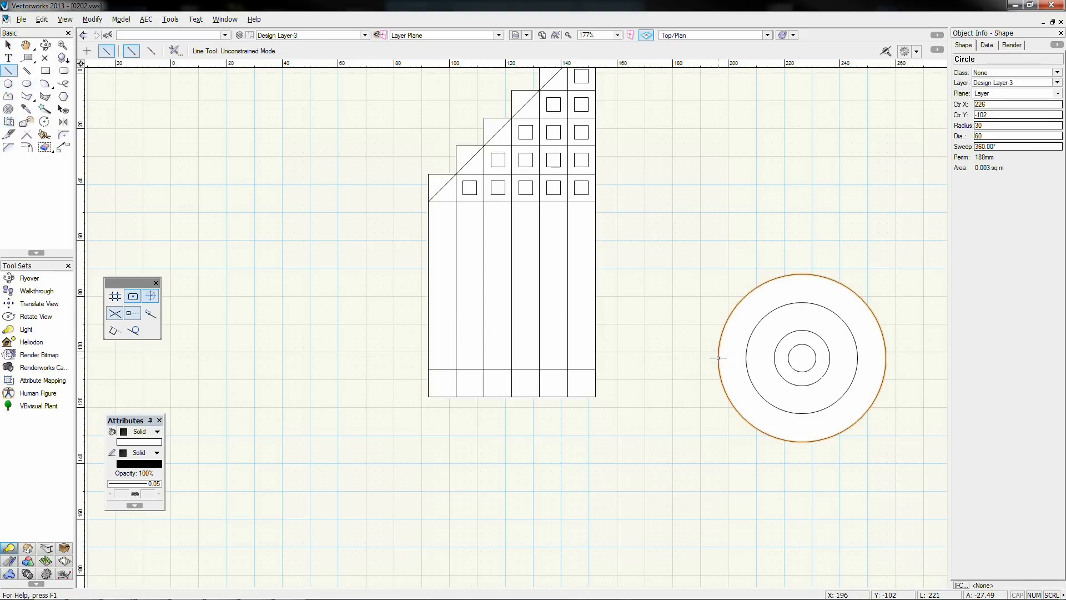
pyautogui.moveTo(694, 357); pyautogui.dragTo(923, 357)
pyautogui.press('x')
# Step: Split the outer circle into two halves along the horizontal line with Clip Surface, and remove the line
pyautogui.keyDown('shift'); pyautogui.click(838, 300); pyautogui.keyUp('shift')
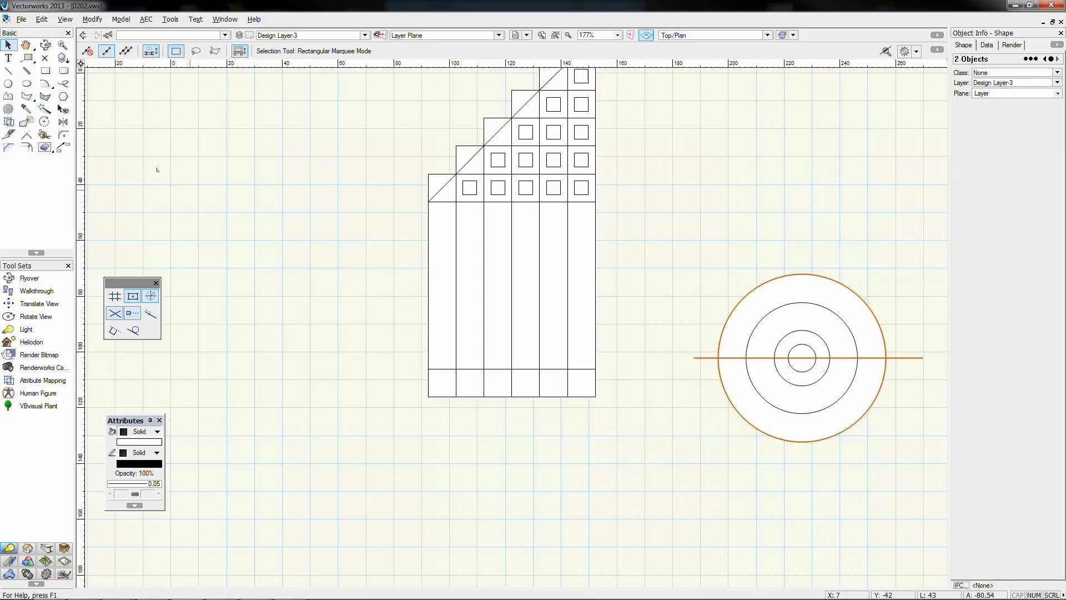
pyautogui.rightClick(734, 308)
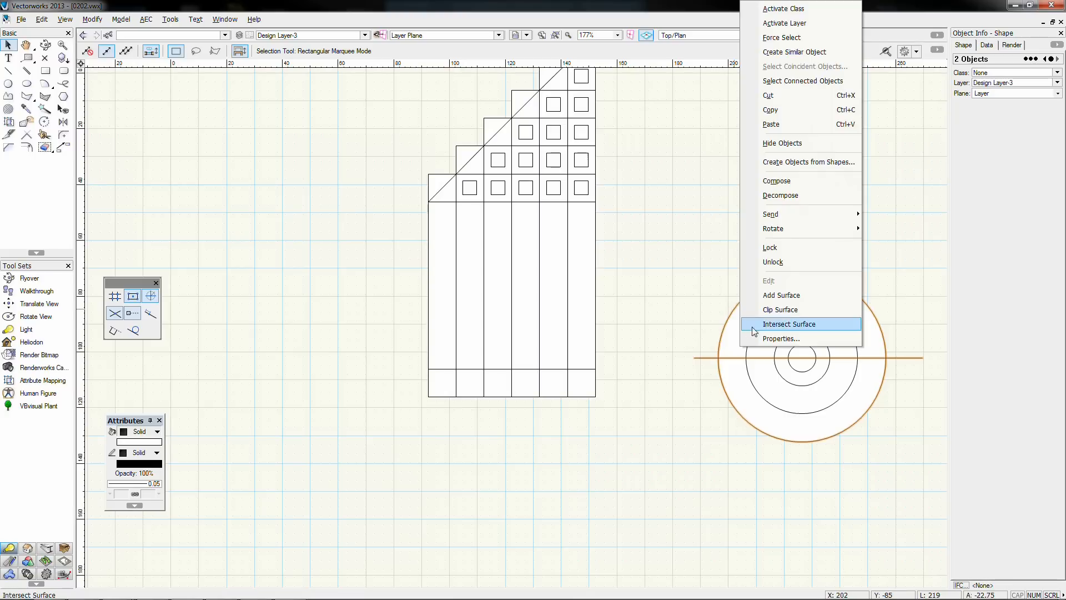
pyautogui.click(769, 312)
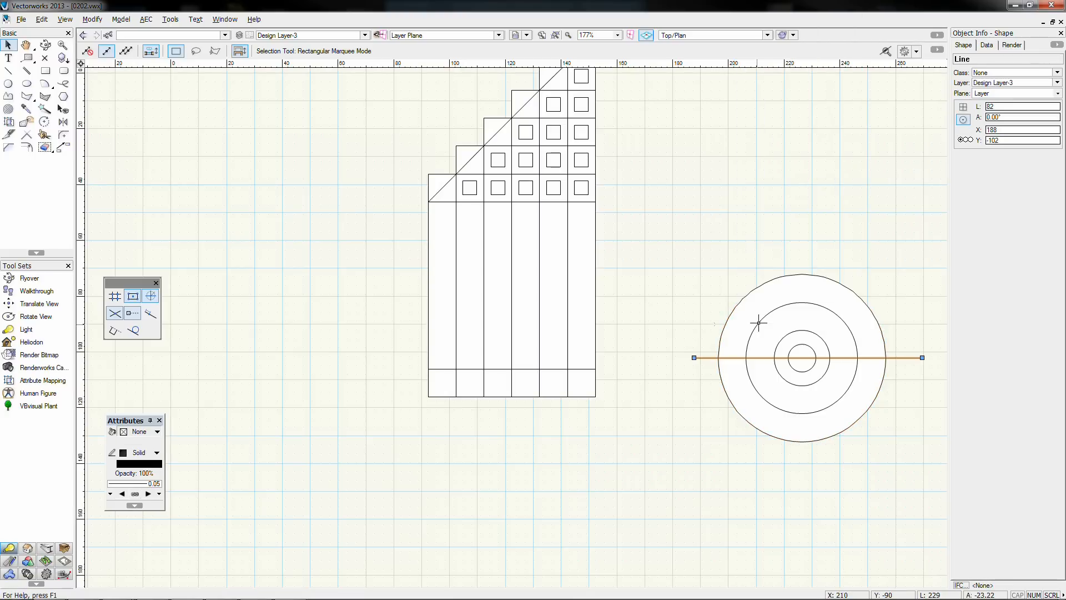
pyautogui.click(685, 336)
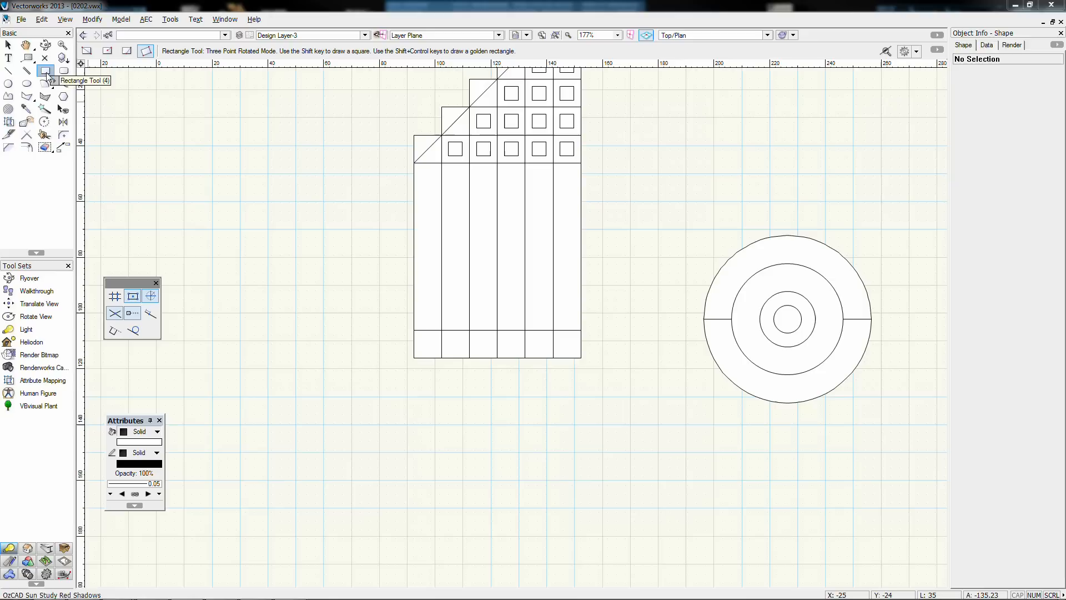
# Step: Create a 10 by 60 mm rectangle with its top-centre point placed on the outer circle's topmost point
pyautogui.doubleClick(45, 71)
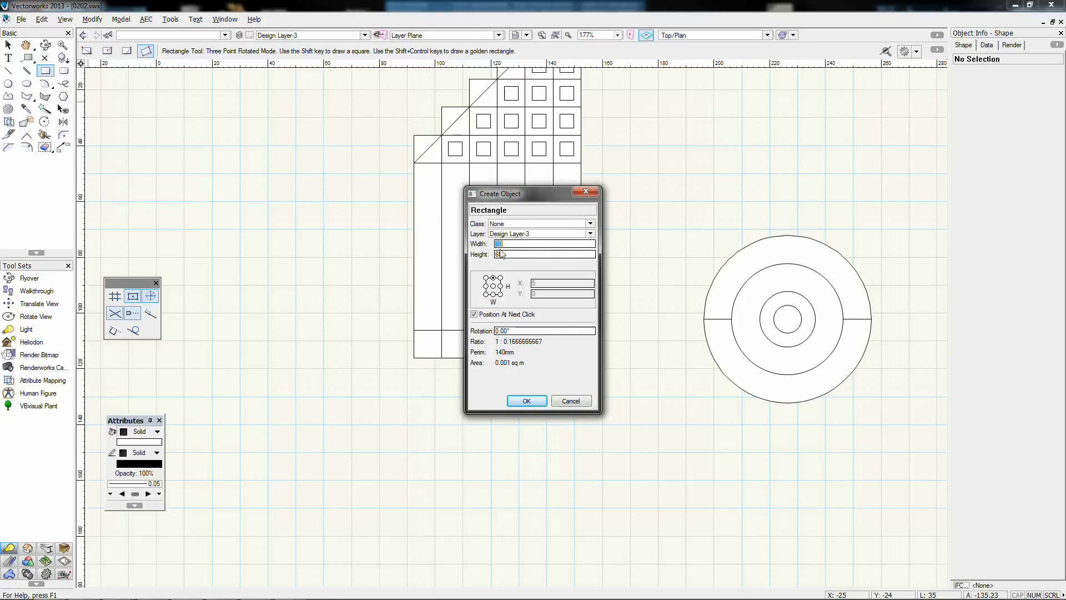
pyautogui.click(493, 279)
pyautogui.click(526, 401)
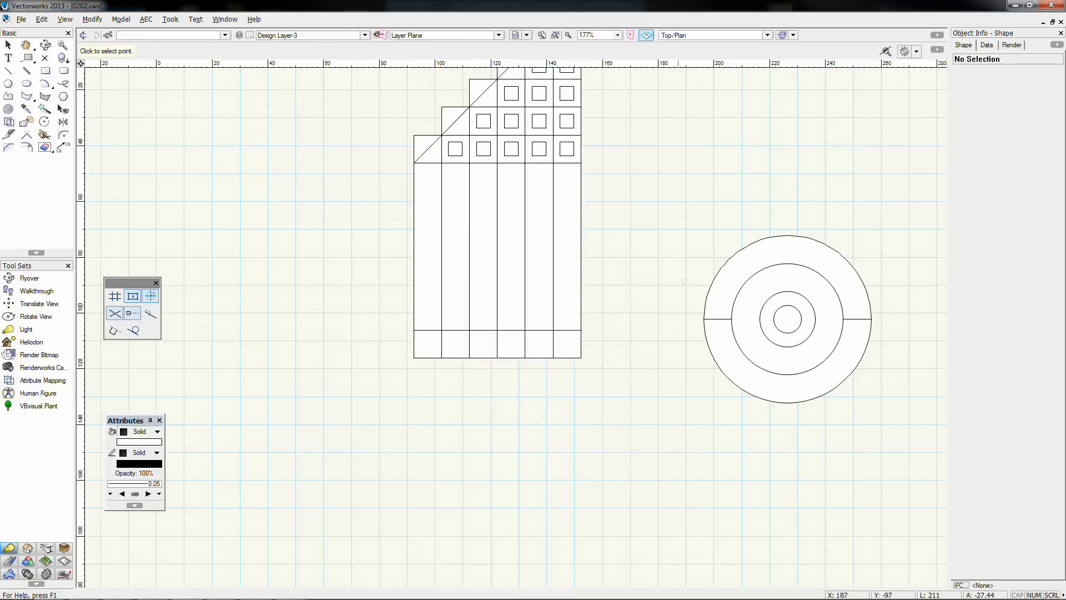
pyautogui.click(787, 235)
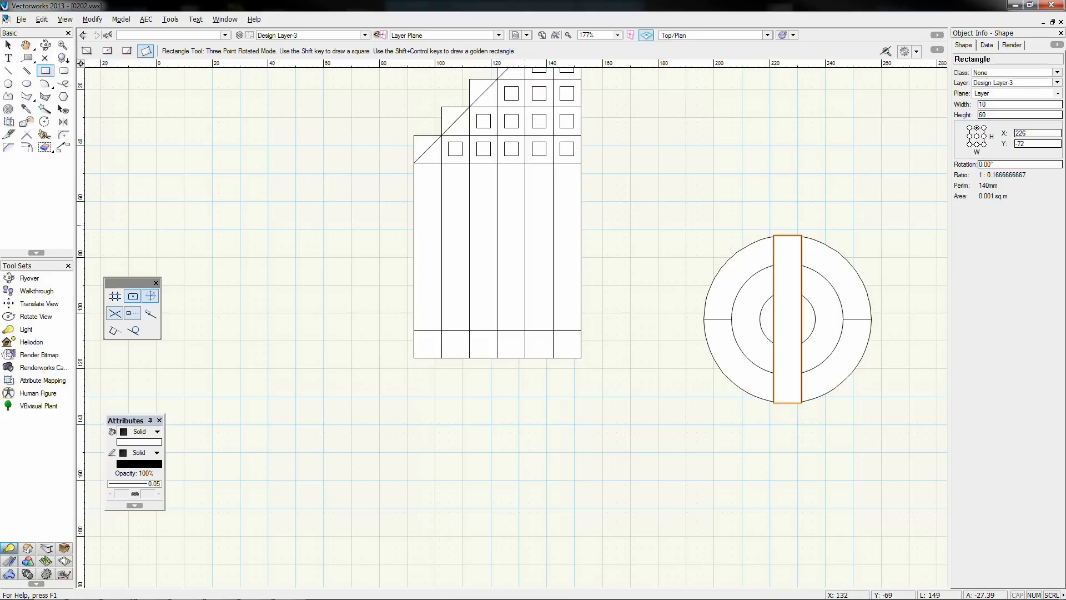
# Step: Draw vertical lines about 102 mm and 98 mm long along the 10 by 60 mm rectangle's right and left sides, extending beyond the outer circle
pyautogui.click(8, 71)
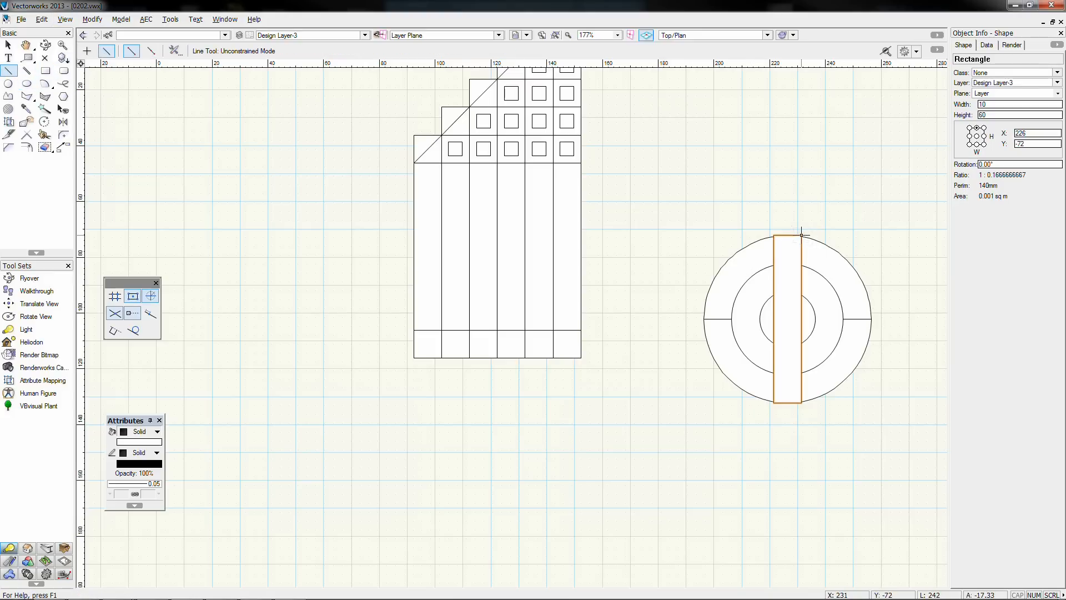
pyautogui.click(802, 182)
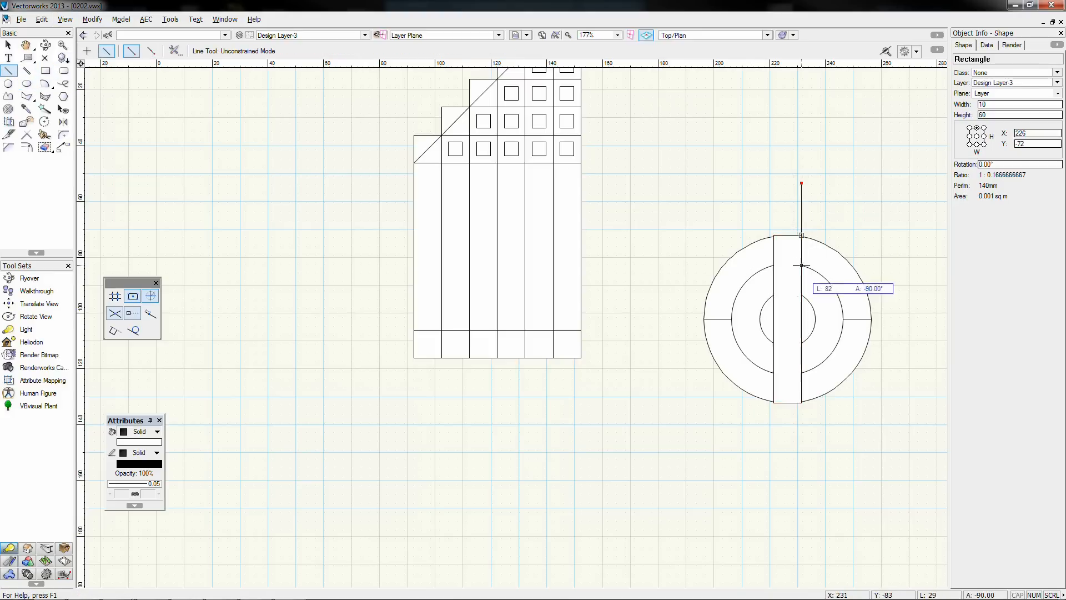
pyautogui.click(801, 467)
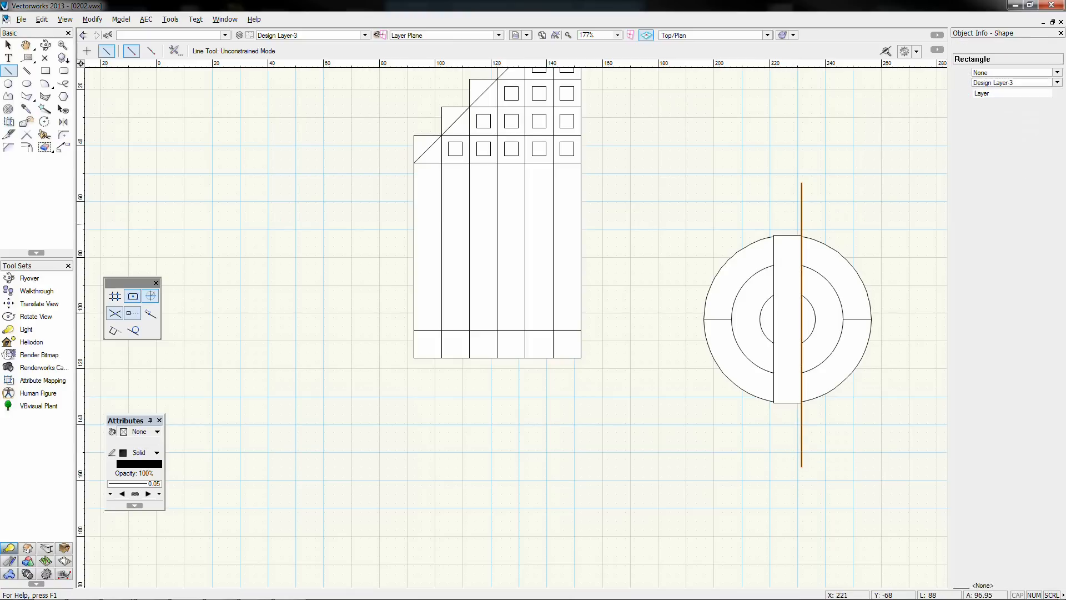
pyautogui.click(774, 189)
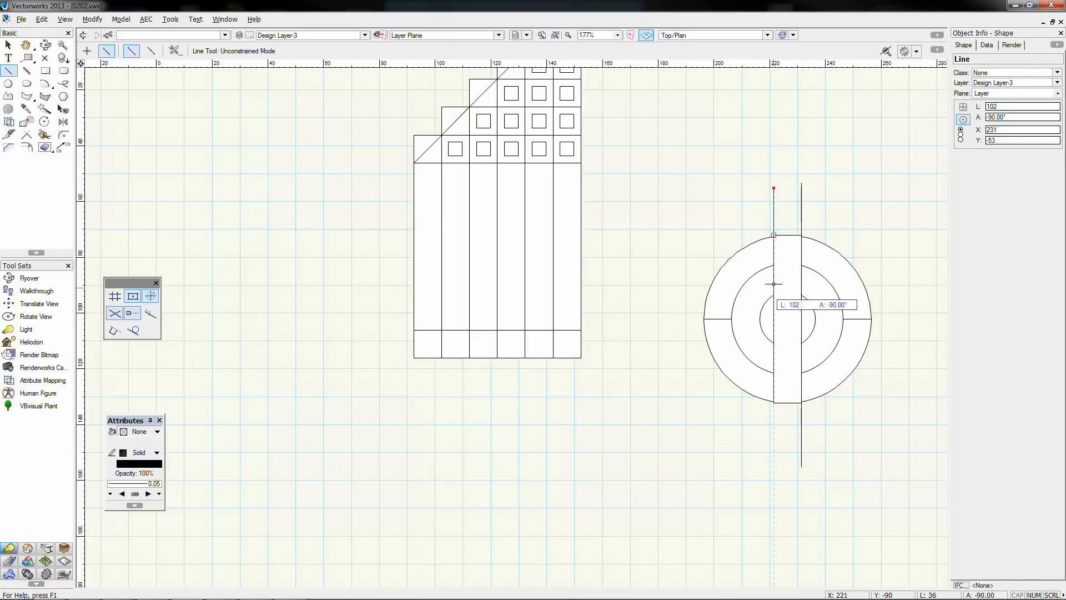
pyautogui.click(773, 464)
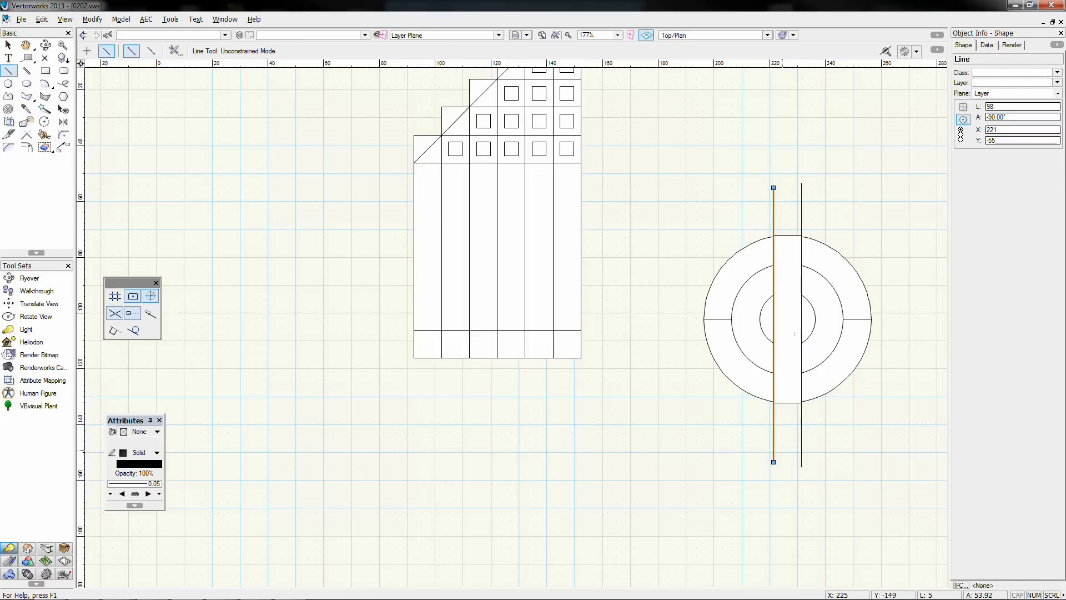
# Step: Delete the 10 by 60 mm rectangle lying over the circles
pyautogui.press('x')
pyautogui.click(787, 347)
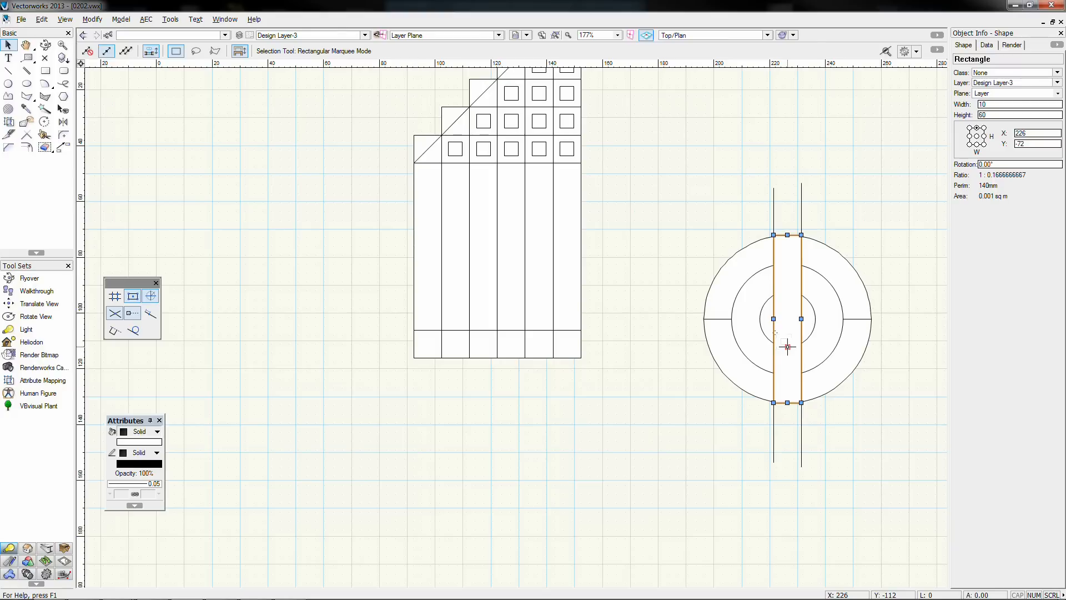
pyautogui.press('Delete')
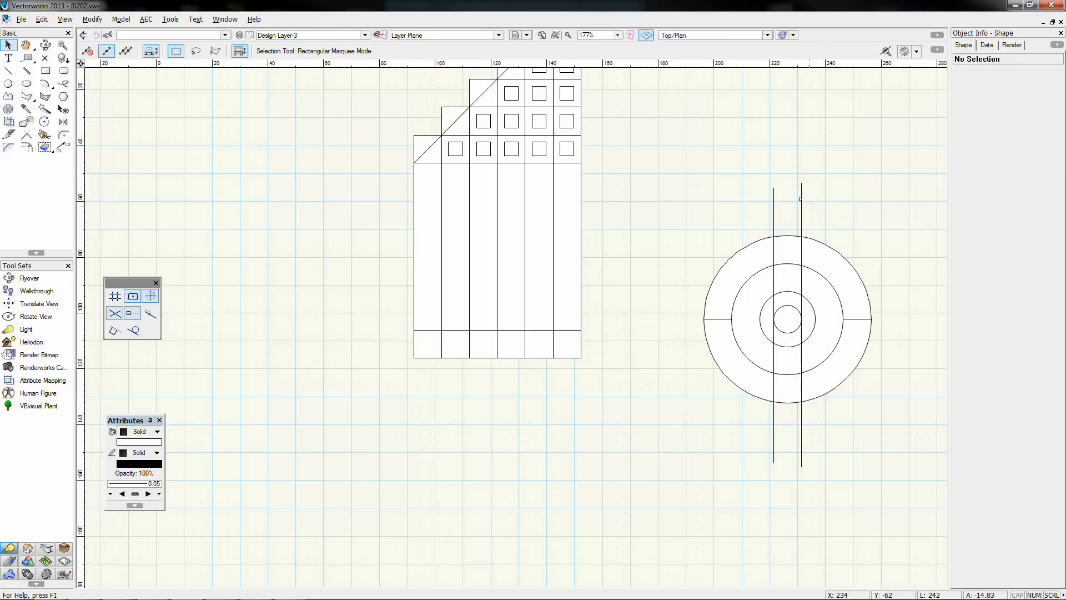
# Step: Clip the two halves of the outer circle with both vertical lines using Clip Surface, and check the resulting pieces
pyautogui.click(802, 214)
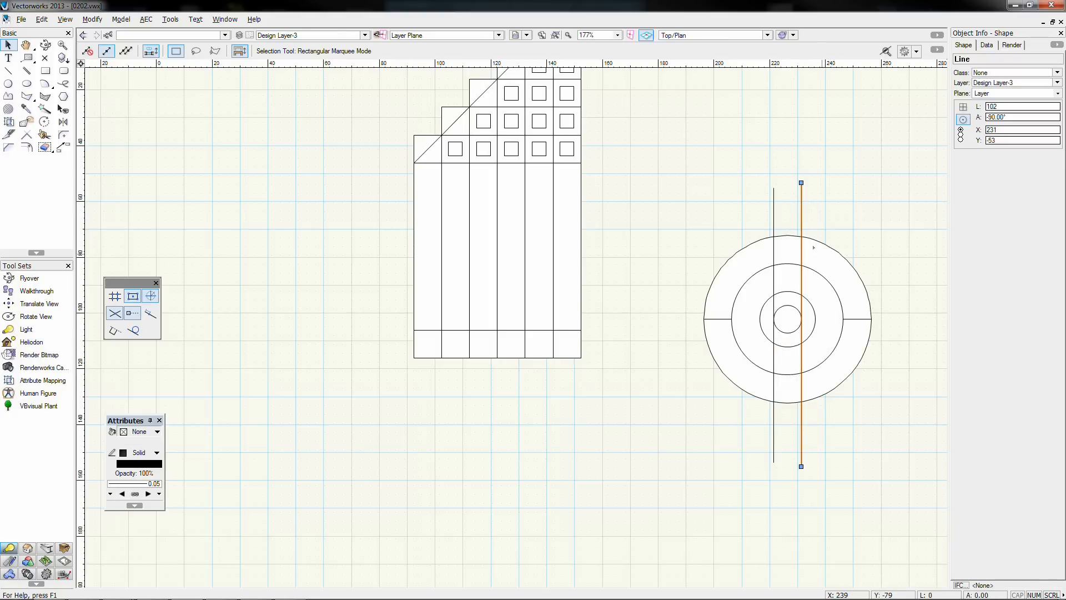
pyautogui.keyDown('shift'); pyautogui.click(832, 371); pyautogui.keyUp('shift')
pyautogui.keyDown('shift'); pyautogui.click(815, 350); pyautogui.keyUp('shift')
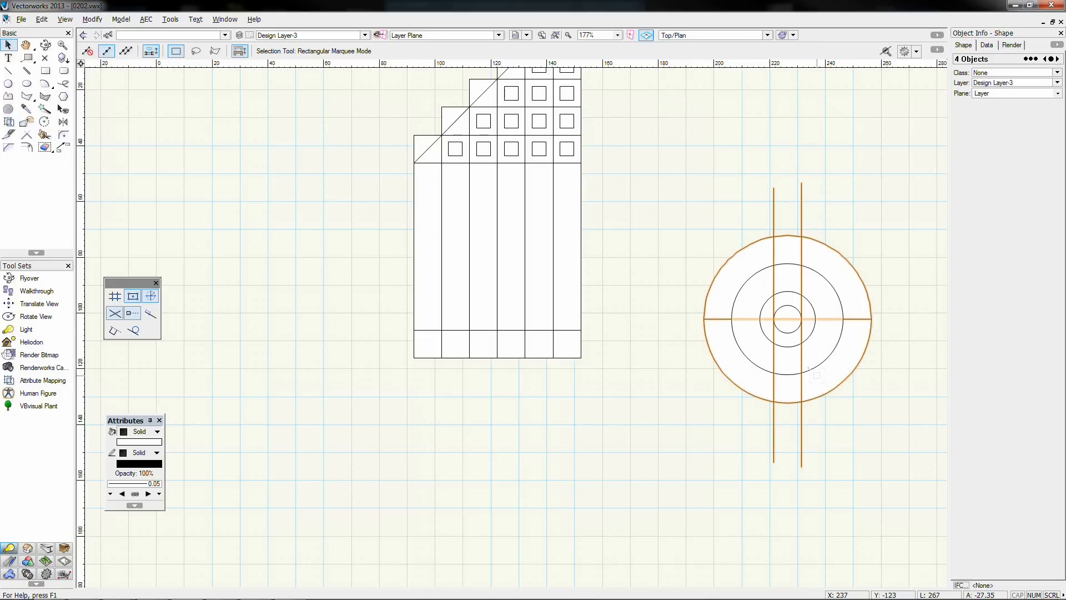
pyautogui.rightClick(817, 376)
pyautogui.click(847, 326)
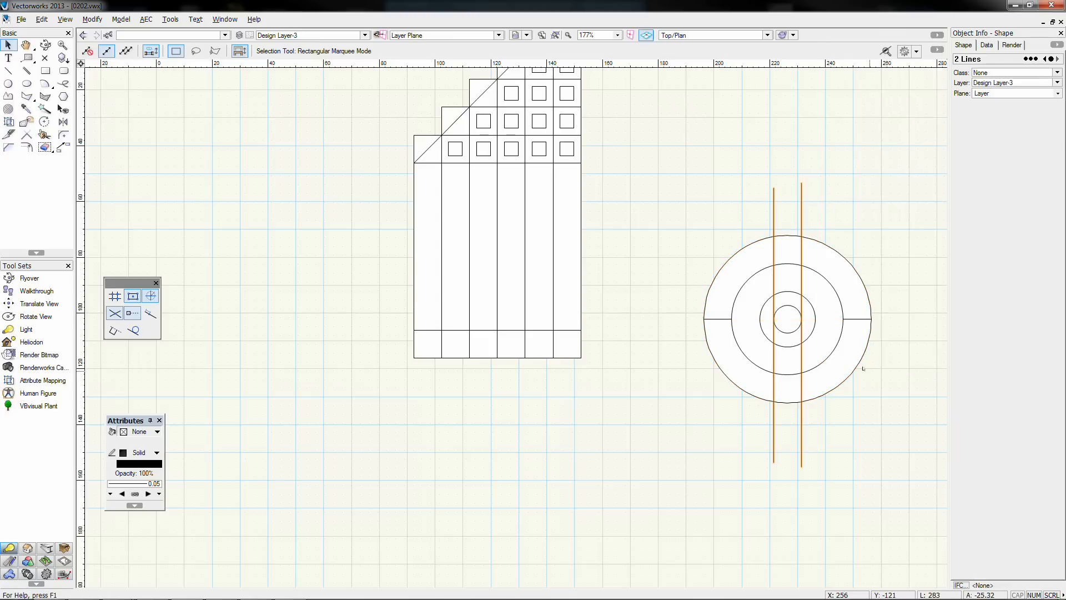
pyautogui.click(792, 378)
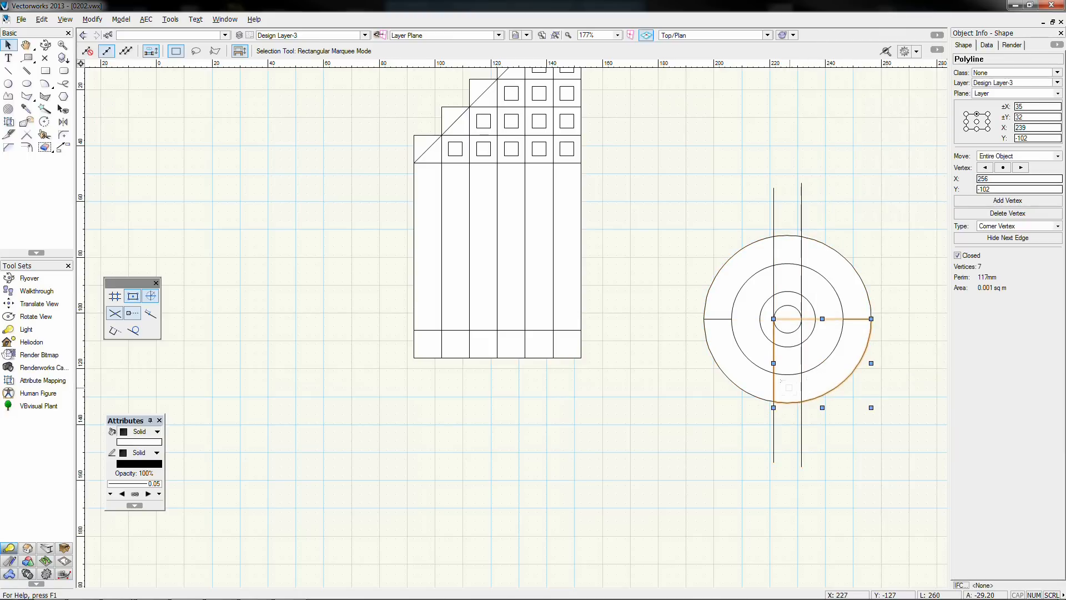
pyautogui.click(744, 374)
pyautogui.click(802, 349)
pyautogui.click(757, 271)
pyautogui.click(742, 261)
pyautogui.click(850, 186)
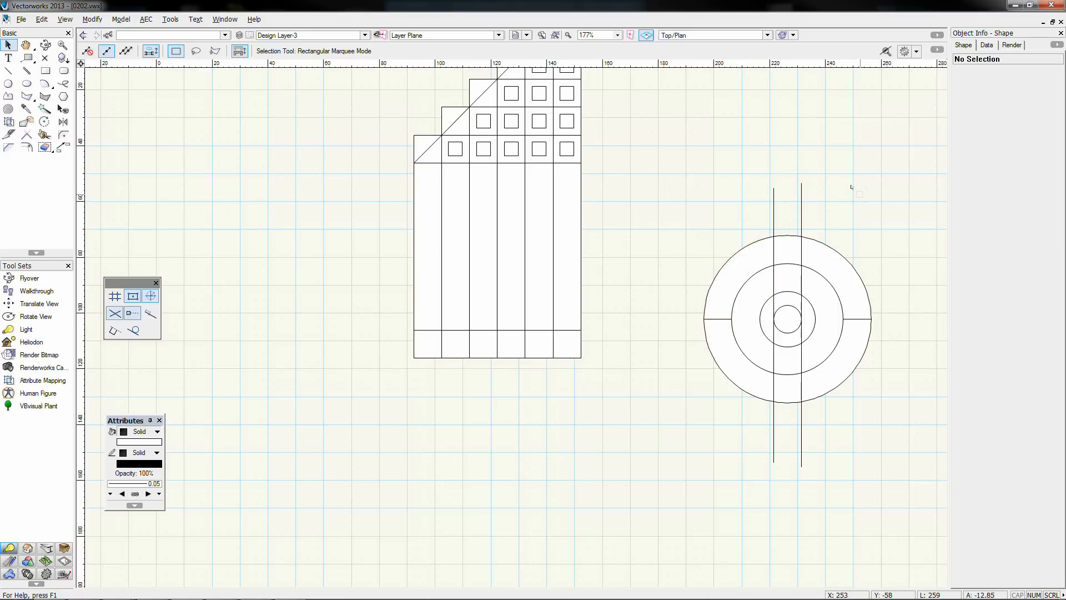
# Step: Split the outer ring's pieces along the right vertical line with Clip Surface, and check the pieces individually
pyautogui.click(802, 218)
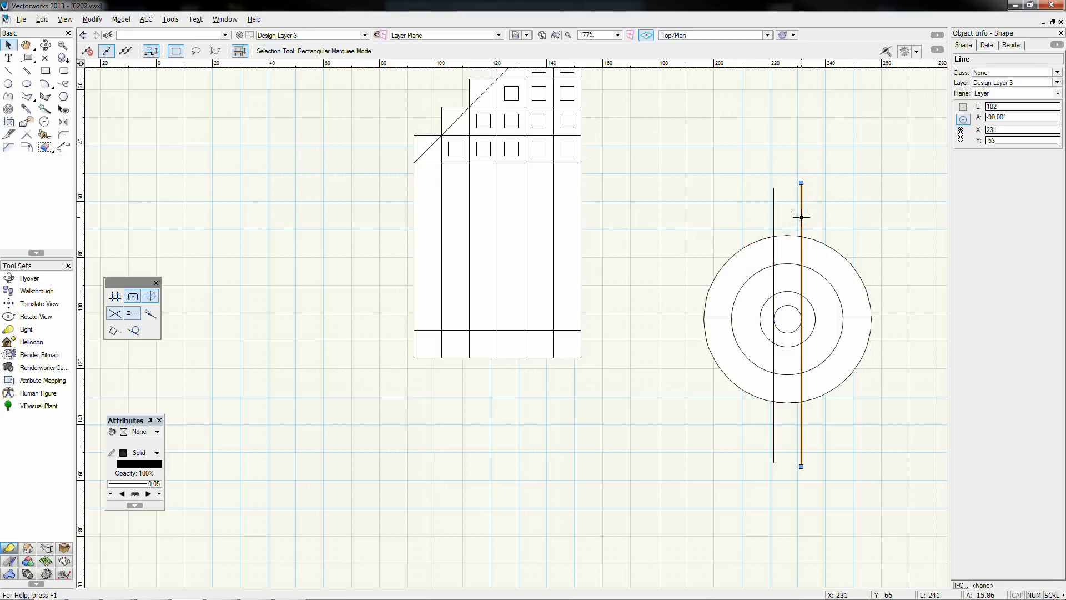
pyautogui.keyDown('shift'); pyautogui.click(823, 320); pyautogui.keyUp('shift')
pyautogui.keyDown('shift'); pyautogui.click(828, 360); pyautogui.keyUp('shift')
pyautogui.keyDown('shift'); pyautogui.click(810, 335); pyautogui.keyUp('shift')
pyautogui.keyDown('shift'); pyautogui.click(827, 359); pyautogui.keyUp('shift')
pyautogui.keyDown('shift'); pyautogui.click(802, 342); pyautogui.keyUp('shift')
pyautogui.keyDown('shift'); pyautogui.click(802, 336); pyautogui.keyUp('shift')
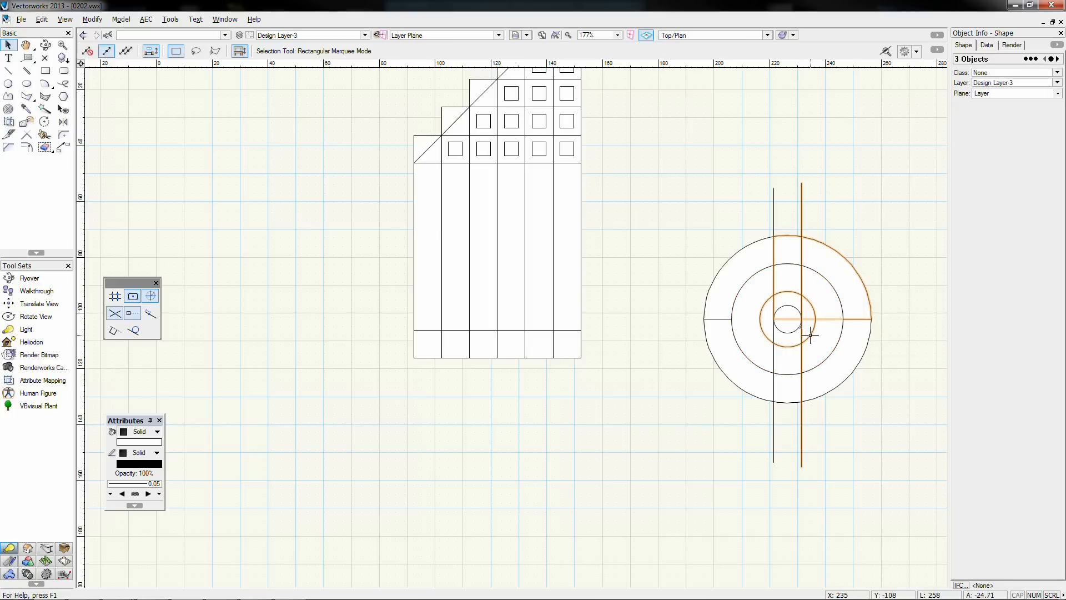
pyautogui.rightClick(832, 373)
pyautogui.click(880, 336)
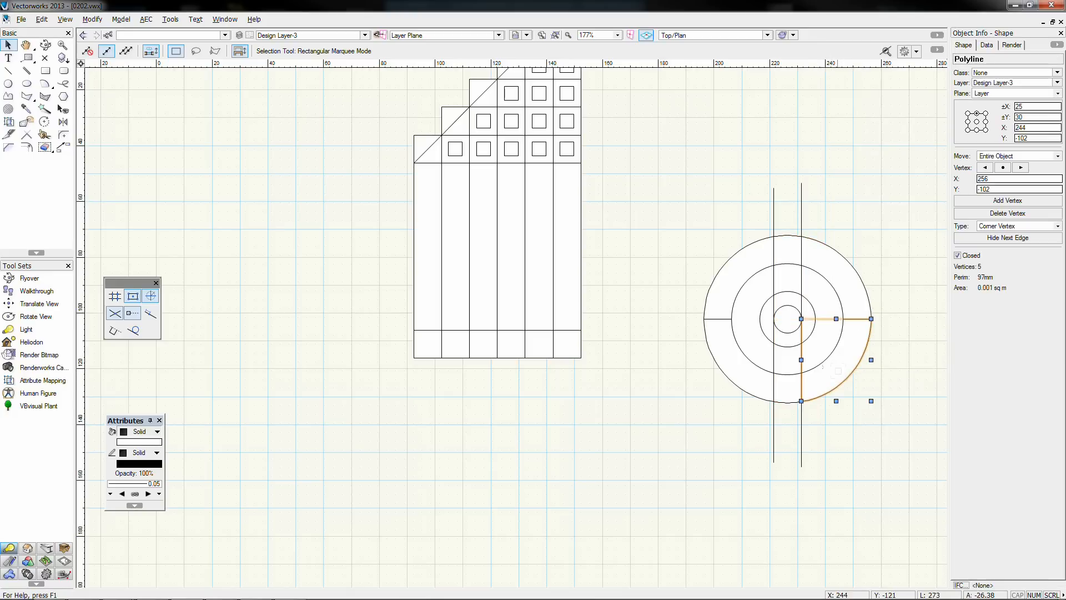
pyautogui.click(787, 385)
pyautogui.click(747, 374)
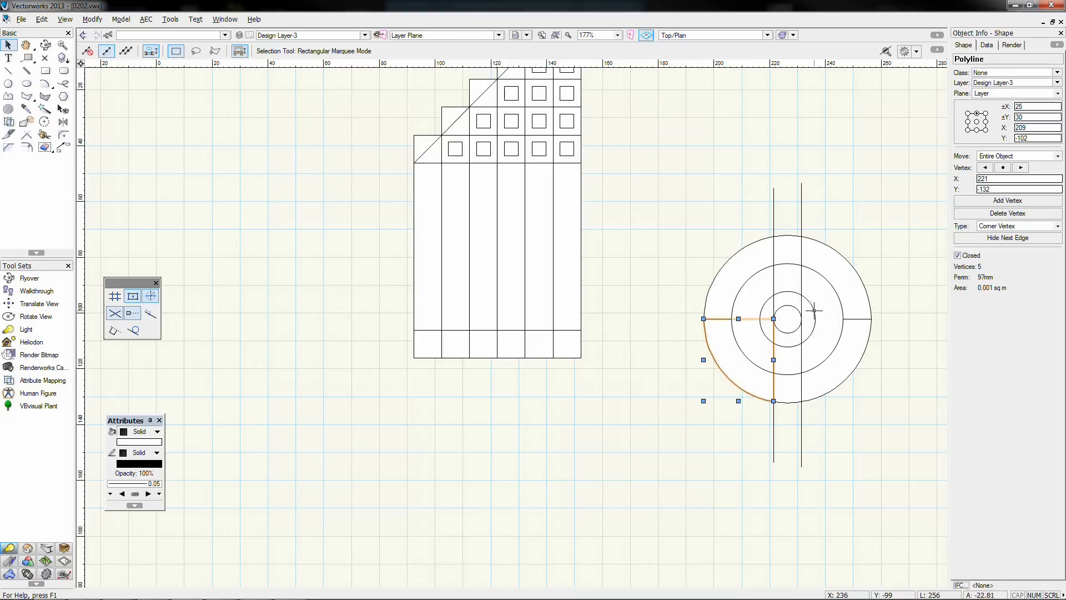
# Step: Split the 40 mm diameter circle along the right vertical line with Clip Surface
pyautogui.click(822, 283)
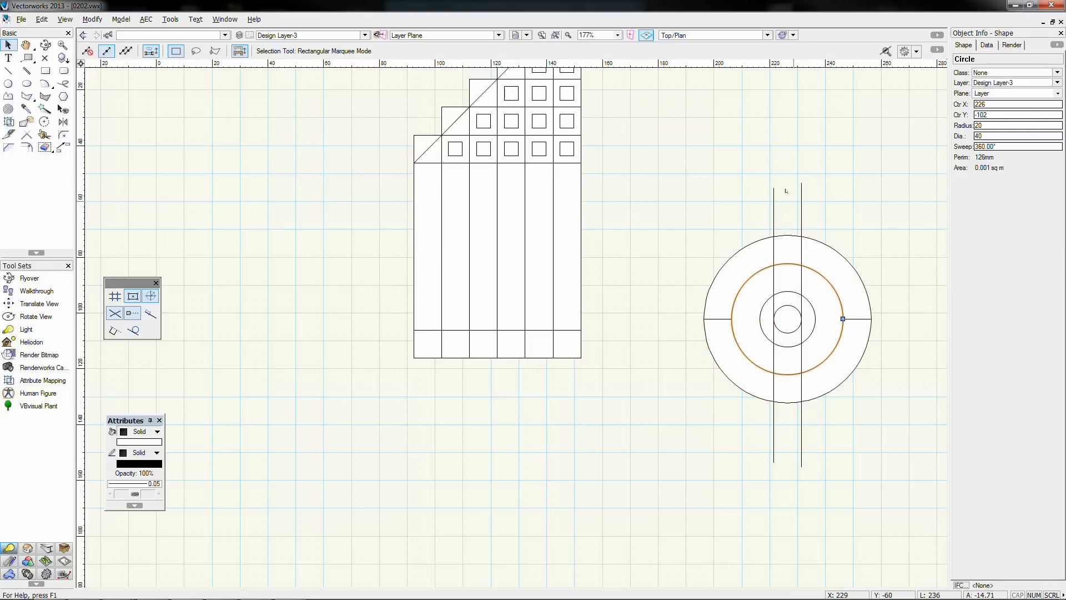
pyautogui.keyDown('shift'); pyautogui.click(801, 194); pyautogui.keyUp('shift')
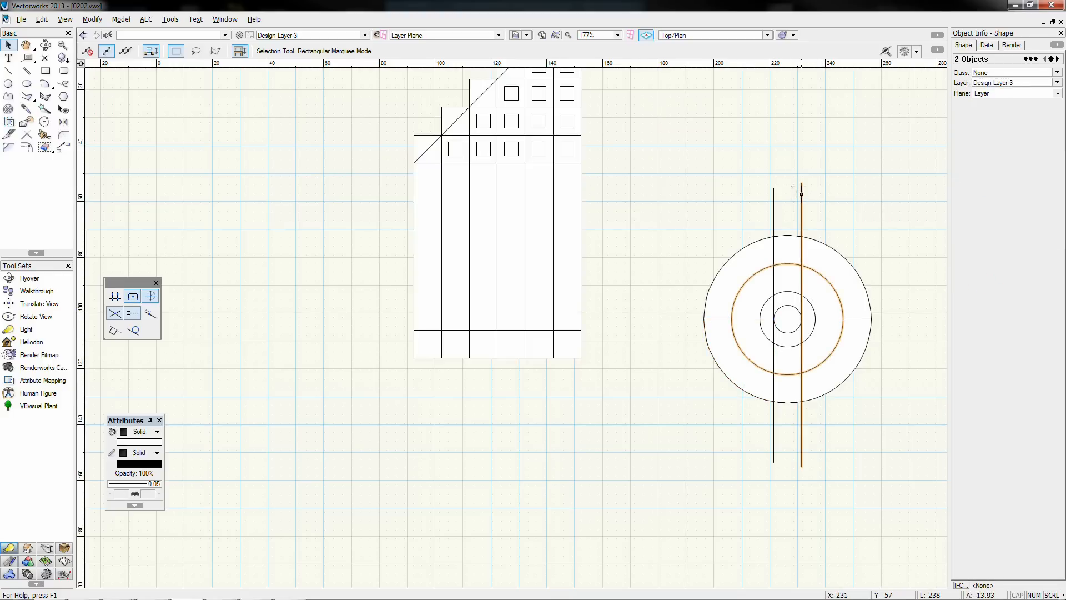
pyautogui.rightClick(802, 193)
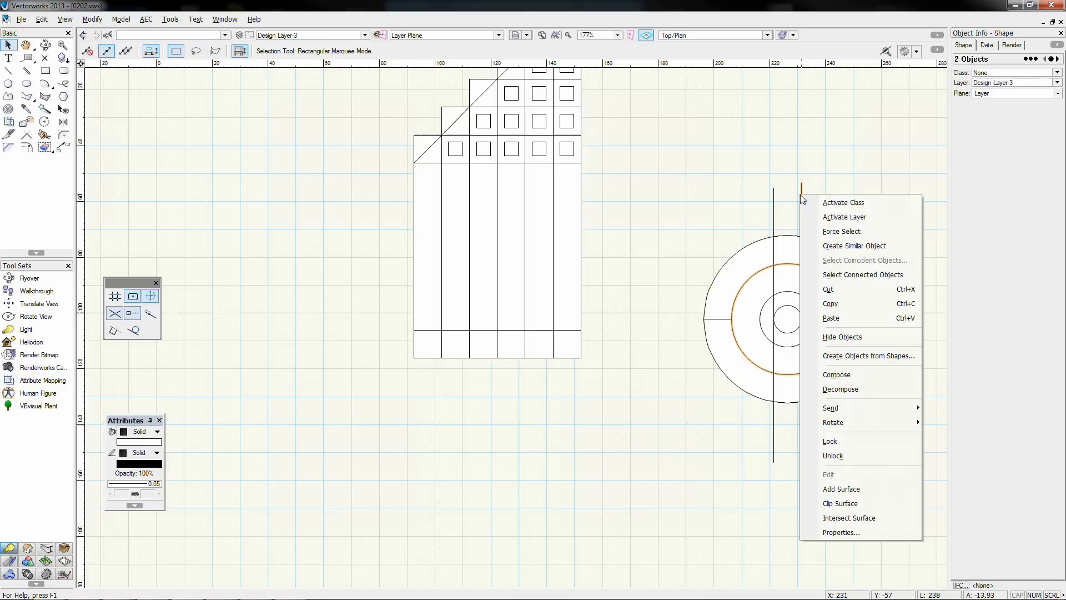
pyautogui.click(839, 504)
# Step: Try to split the larger piece of the 40 mm circle along the left vertical line, and undo the attempt
pyautogui.click(751, 222)
pyautogui.click(774, 207)
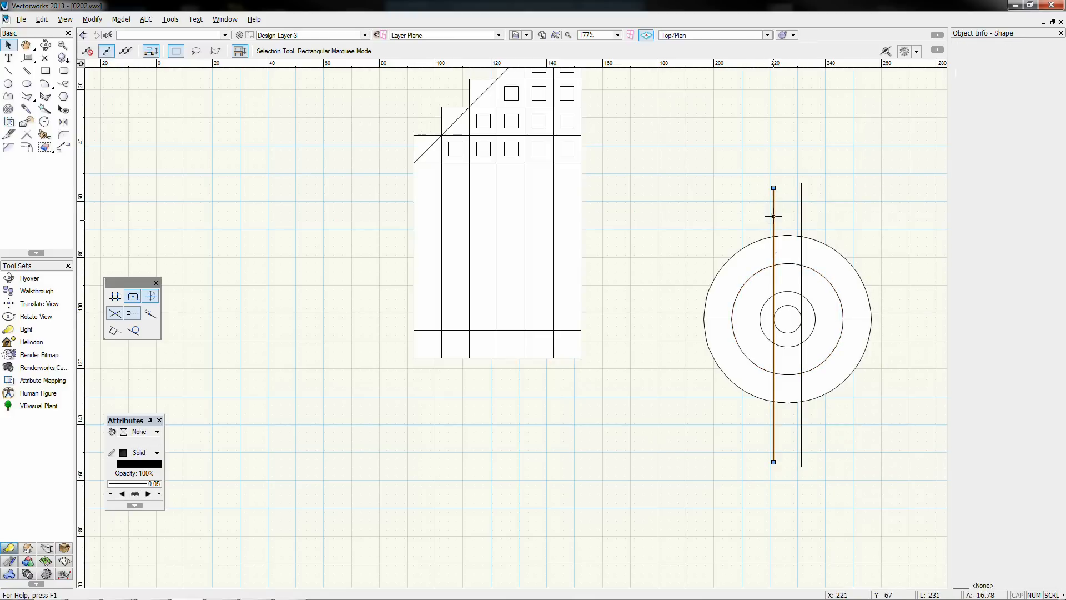
pyautogui.keyDown('shift'); pyautogui.click(750, 310); pyautogui.keyUp('shift')
pyautogui.rightClick(747, 306)
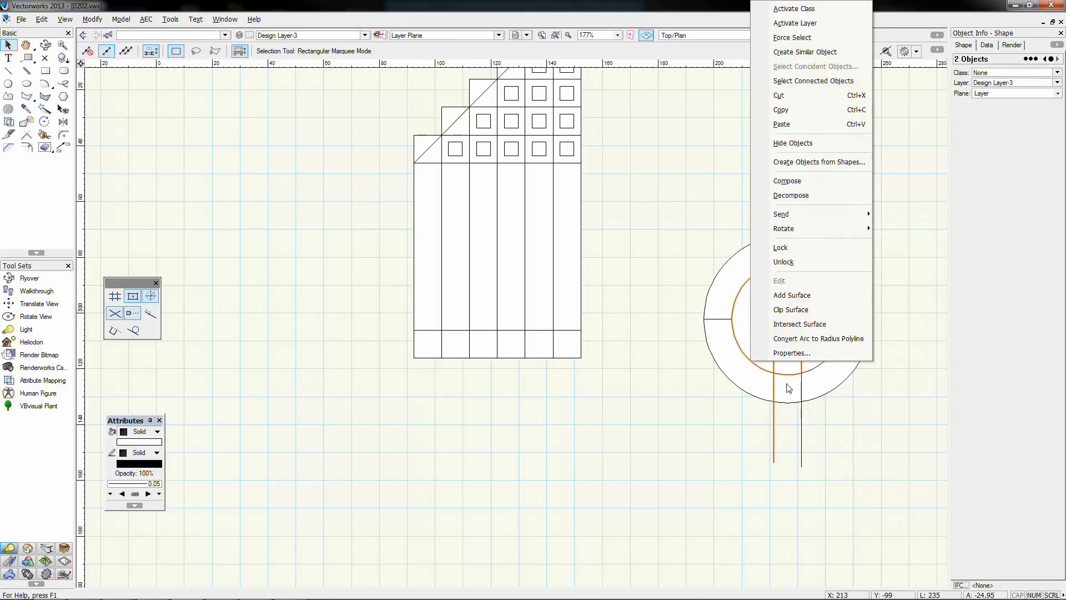
pyautogui.click(788, 305)
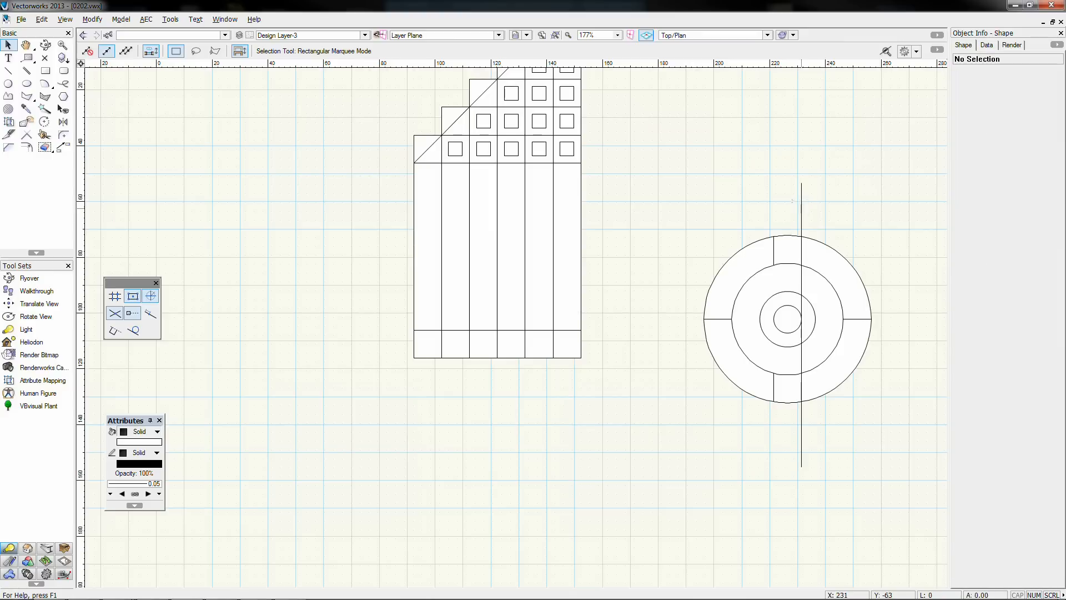
pyautogui.click(802, 208)
pyautogui.press('Delete')
pyautogui.click(773, 278)
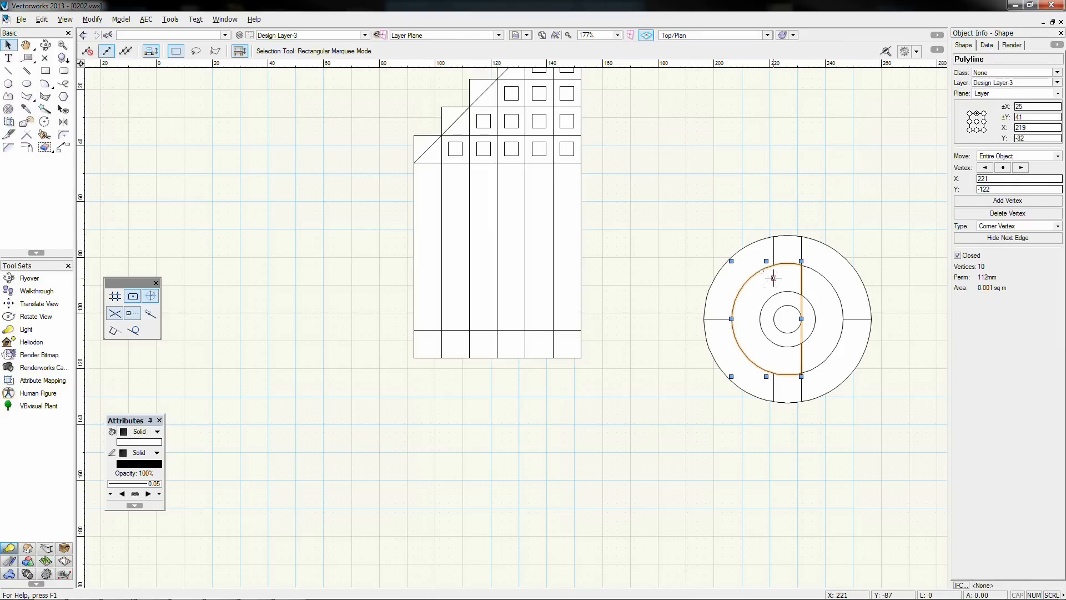
pyautogui.hotkey('ctrl', 'z')
pyautogui.hotkey('ctrl', 'z')
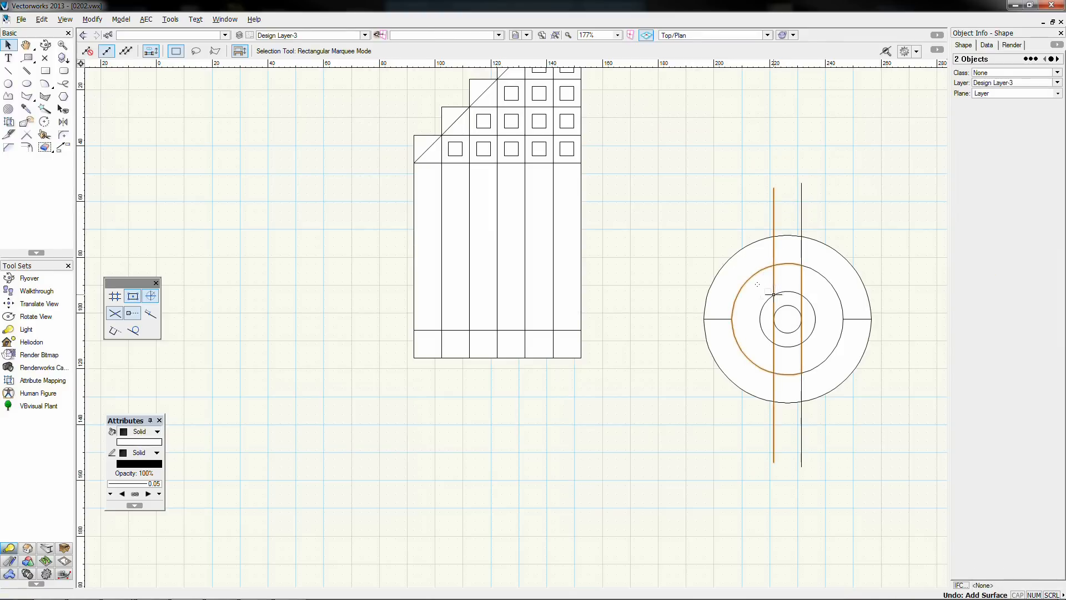
# Step: Split the larger piece of the 40 mm circle along the left vertical line with Clip Surface
pyautogui.click(747, 216)
pyautogui.click(758, 273)
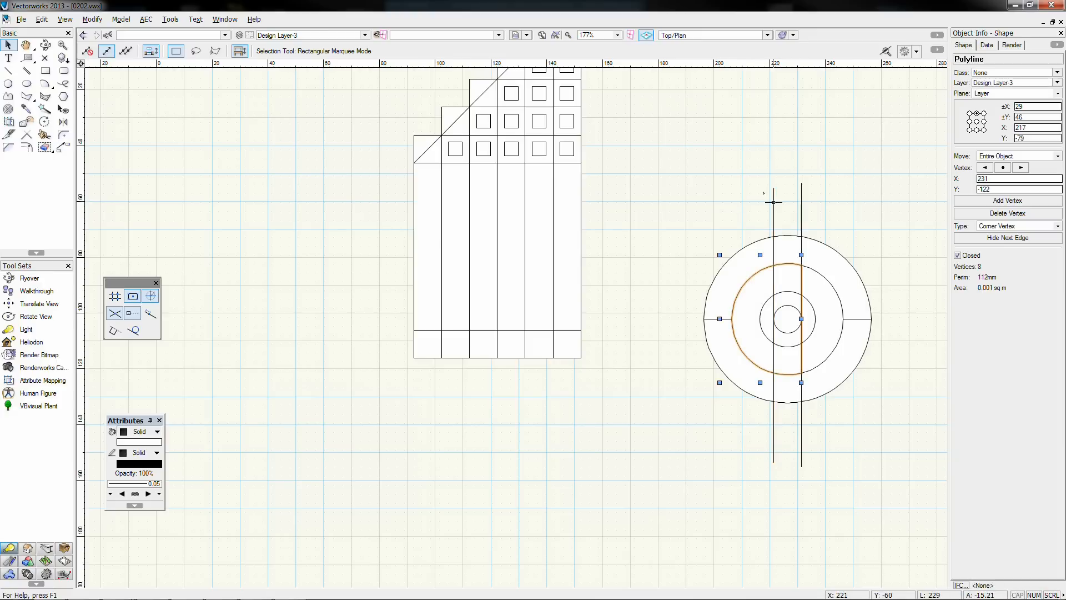
pyautogui.keyDown('shift'); pyautogui.click(773, 198); pyautogui.keyUp('shift')
pyautogui.rightClick(773, 198)
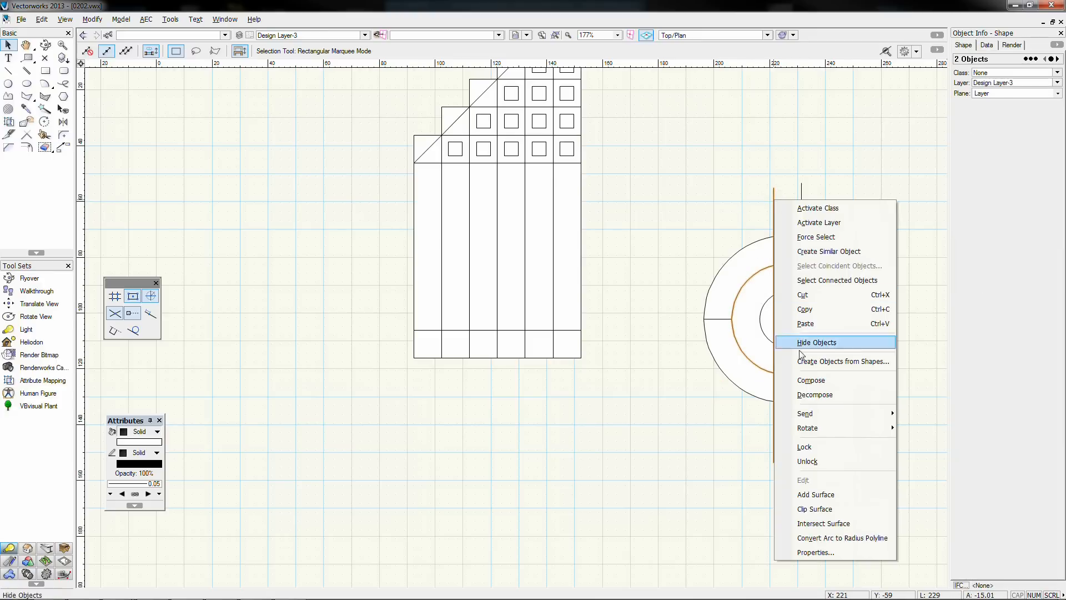
pyautogui.click(800, 507)
pyautogui.click(686, 361)
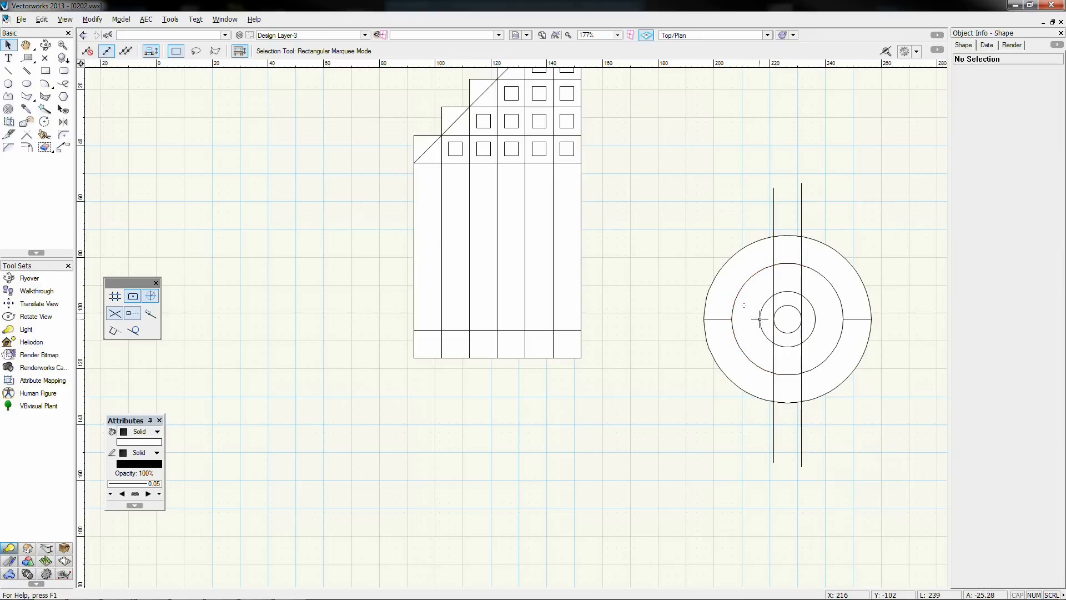
pyautogui.click(760, 319)
# Step: Delete the two vertical cutting lines running through the circles
pyautogui.click(774, 195)
pyautogui.press('Delete')
pyautogui.click(801, 217)
pyautogui.press('Delete')
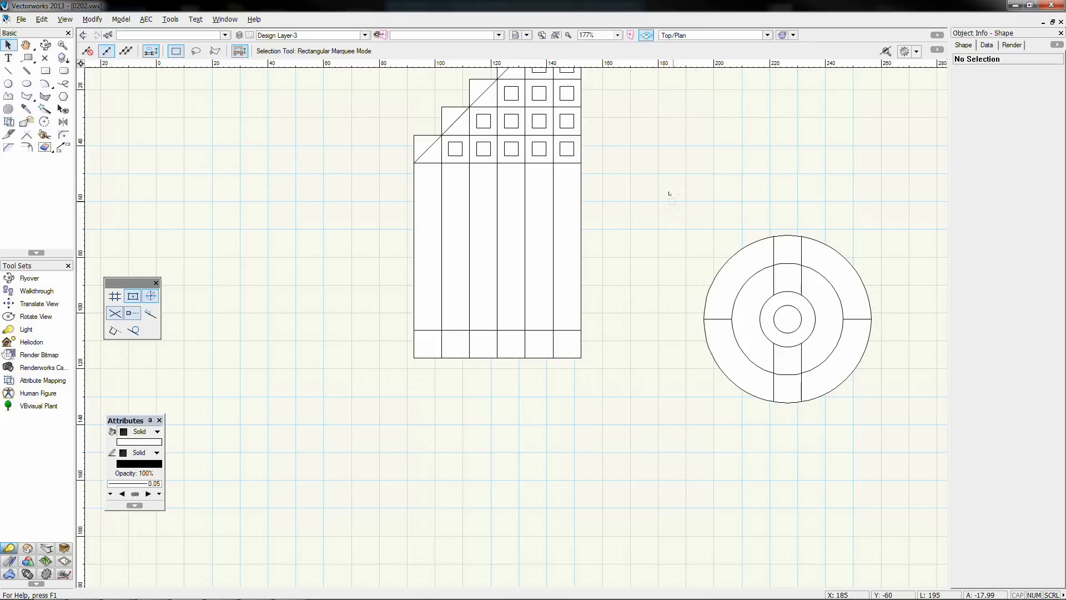
# Step: Move the whole set of circles so the outer circle's topmost point meets the bottom centre of the strip block
pyautogui.moveTo(678, 201); pyautogui.dragTo(892, 441)
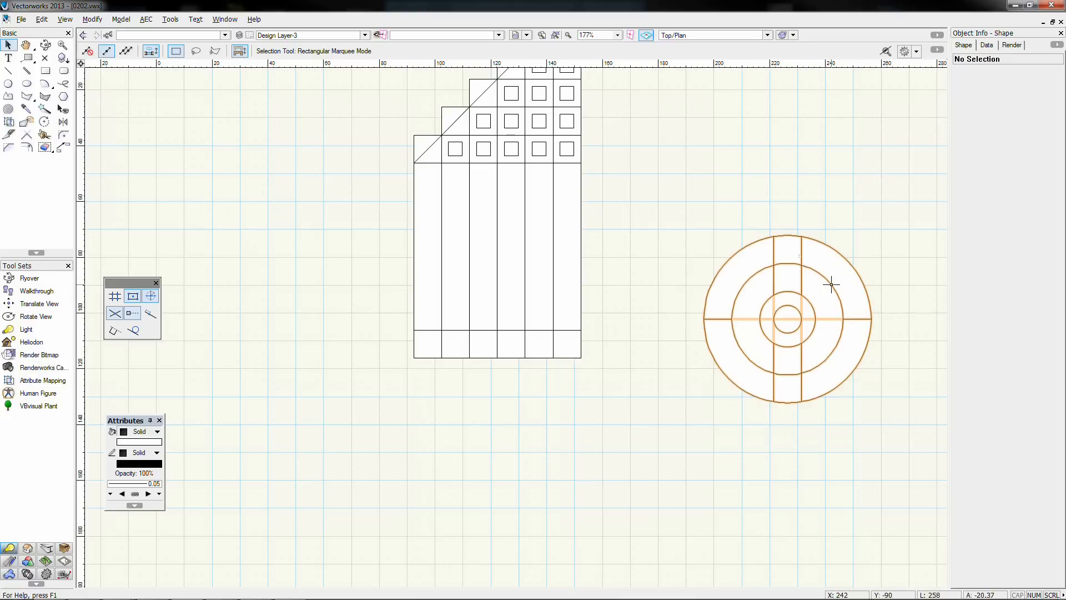
pyautogui.moveTo(788, 234); pyautogui.dragTo(497, 358)
pyautogui.click(657, 423)
pyautogui.scroll(-1, 659, 424)
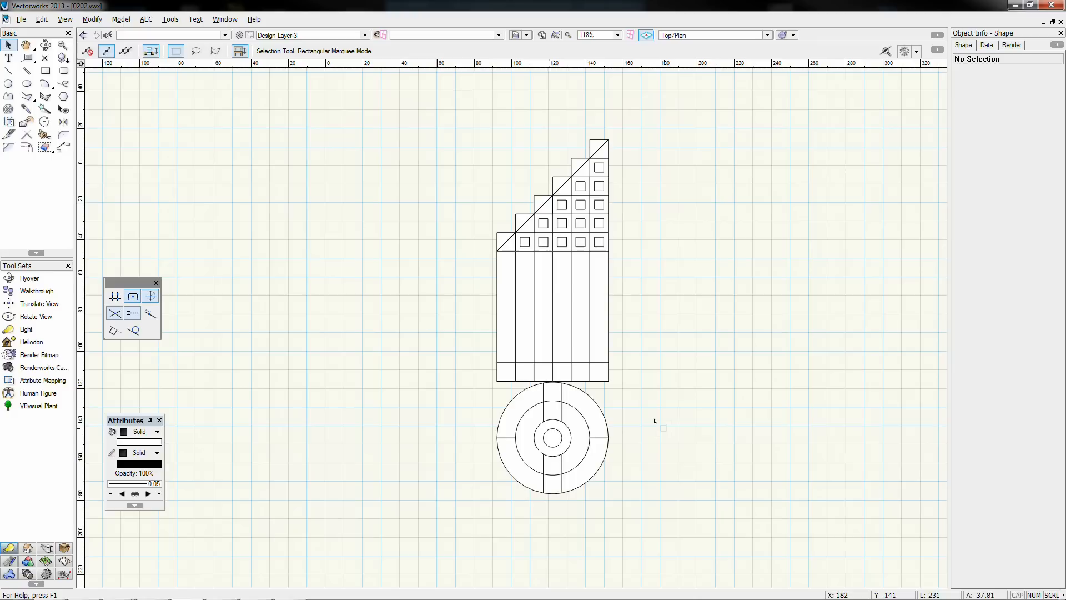
pyautogui.moveTo(660, 404)
pyautogui.mouseDown(button='middle')
pyautogui.moveTo(667, 426)
pyautogui.moveTo(671, 416)
pyautogui.mouseUp(button='middle')
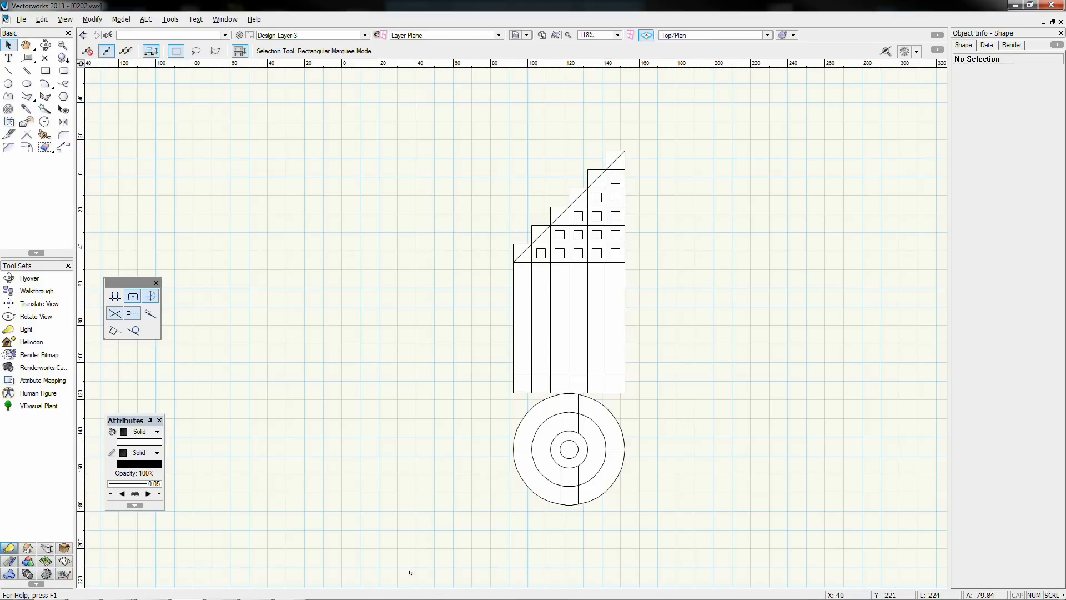
# Step: Create a 20 by 20 mm square in the empty area to the left of the strip block
pyautogui.doubleClick(45, 71)
pyautogui.write('20')
pyautogui.press('Return')
pyautogui.click(445, 290)
# Step: Split the 20 mm square into two halves with a horizontal line drawn through its centre past both sides
pyautogui.click(9, 71)
pyautogui.moveTo(411, 309); pyautogui.dragTo(491, 309)
pyautogui.click(8, 45)
pyautogui.moveTo(403, 269); pyautogui.dragTo(493, 333)
pyautogui.click(476, 309)
# Step: Create a circle with a 7.5 mm radius on the centre of the 20 mm square
pyautogui.press('6')
pyautogui.click(444, 310)
pyautogui.write('5')
pyautogui.press('Return')
pyautogui.write('7.5')
pyautogui.press('Return')
pyautogui.press('Return')
# Step: Group the split square with its circle, and group the set of concentric circles separately
pyautogui.press('x')
pyautogui.moveTo(399, 286); pyautogui.dragTo(484, 345)
pyautogui.hotkey('ctrl', 'g')
pyautogui.moveTo(482, 383); pyautogui.dragTo(665, 525)
pyautogui.hotkey('ctrl', 'g')
# Step: Move the square group so its top-left corner meets the bottom-right corner of the strip block
pyautogui.moveTo(443, 310); pyautogui.dragTo(702, 426)
pyautogui.moveTo(684, 407); pyautogui.dragTo(625, 392)
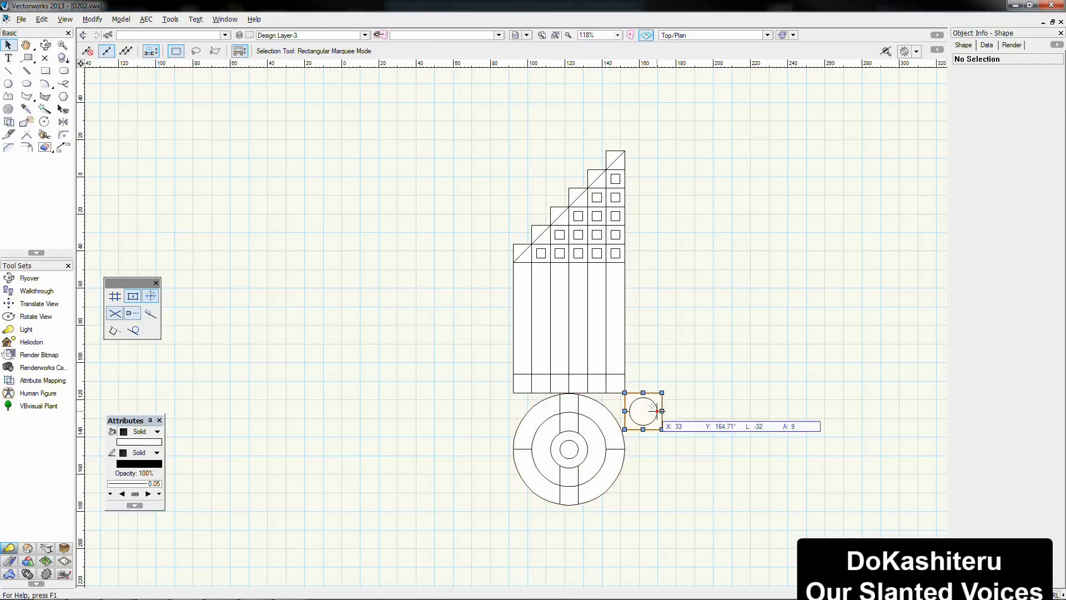
# Step: Mirror a copy of the square group across the large circle's horizontal centre axis, and fit a copy turned 90° between the two squares
pyautogui.press('=')
pyautogui.moveTo(560, 448); pyautogui.dragTo(579, 448)
pyautogui.moveTo(709, 493); pyautogui.dragTo(684, 466)
pyautogui.press('x')
pyautogui.moveTo(675, 399); pyautogui.dragTo(625, 429)
# Step: Nudge the concentric circle group up so the outer circle's topmost point touches the strip block's bottom centre exactly
pyautogui.scroll(3, 664, 453)
pyautogui.moveTo(700, 455); pyautogui.dragTo(712, 400, button='middle')
pyautogui.moveTo(600, 468); pyautogui.dragTo(829, 448)
pyautogui.scroll(2, 346, 193)
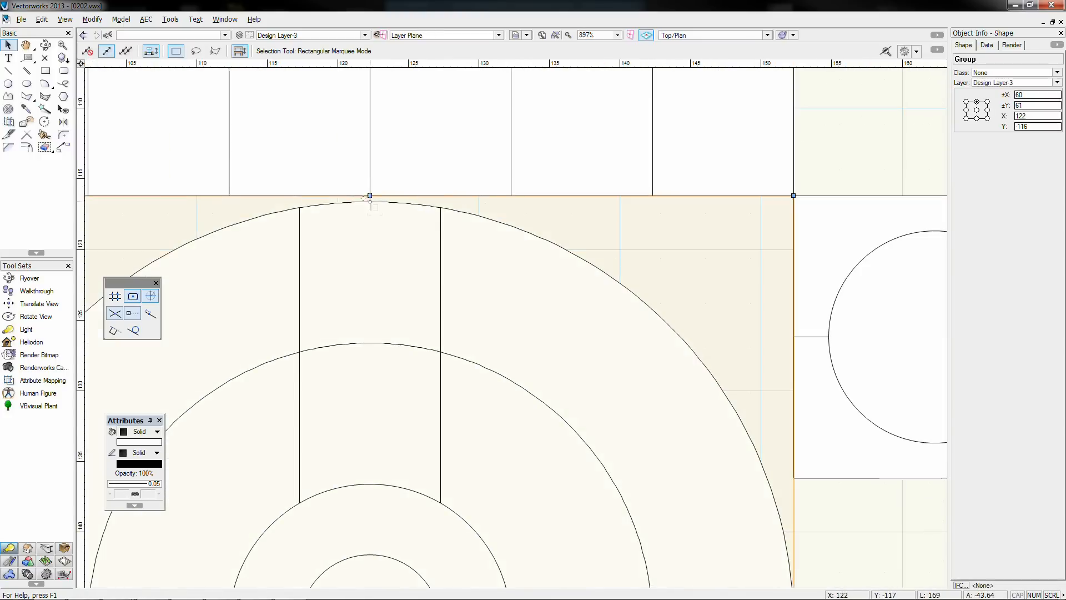
pyautogui.moveTo(369, 200); pyautogui.dragTo(368, 195)
# Step: Extend the middle square's left edge about 10 mm into the large circle within its group, and send the group to the back
pyautogui.scroll(-2, 391, 231)
pyautogui.click(740, 291)
pyautogui.moveTo(649, 387); pyautogui.dragTo(569, 340)
pyautogui.click(733, 381)
pyautogui.moveTo(798, 448); pyautogui.dragTo(569, 466)
pyautogui.click(724, 414)
pyautogui.doubleClick(685, 408)
pyautogui.click(723, 408)
pyautogui.click(577, 402)
pyautogui.moveTo(569, 404); pyautogui.dragTo(506, 403)
pyautogui.click(910, 92)
pyautogui.hotkey('ctrl', 'b')
# Step: Ungroup the circle set and trim the extended middle square along the outer circle's edge
pyautogui.click(737, 410)
pyautogui.scroll(-1, 737, 410)
pyautogui.click(635, 406)
pyautogui.click(606, 364)
pyautogui.hotkey('ctrl', 'u')
pyautogui.click(633, 408)
pyautogui.keyDown('shift'); pyautogui.click(586, 336); pyautogui.keyUp('shift')
pyautogui.rightClick(594, 365)
pyautogui.click(628, 245)
pyautogui.click(631, 435)
pyautogui.keyDown('shift'); pyautogui.click(605, 452); pyautogui.keyUp('shift')
pyautogui.click(633, 403)
pyautogui.click(825, 379)
# Step: Create a 10 by 20 mm rectangle below the rightmost strip, and send it behind the circles
pyautogui.click(46, 71)
pyautogui.click(584, 281)
pyautogui.click(626, 281)
pyautogui.click(619, 365)
pyautogui.hotkey('ctrl', 'b')
# Step: Create a 10 mm square beside the new rectangle and duplicate it along the strip block's bottom edge toward the centre
pyautogui.click(583, 281)
pyautogui.click(584, 322)
pyautogui.click(541, 281)
pyautogui.click(500, 281)
pyautogui.click(63, 147)
pyautogui.click(500, 281)
pyautogui.press('x')
pyautogui.press('Delete')
# Step: Complete the row symmetrically with matching shapes on the left side, and send the left 10 by 20 mm rectangle behind the circles
pyautogui.moveTo(248, 256)
pyautogui.mouseDown()
pyautogui.moveTo(376, 329)
pyautogui.moveTo(625, 365)
pyautogui.mouseUp()
pyautogui.click(398, 308)
pyautogui.click(767, 333)
pyautogui.click(397, 342)
pyautogui.hotkey('ctrl', 'b')
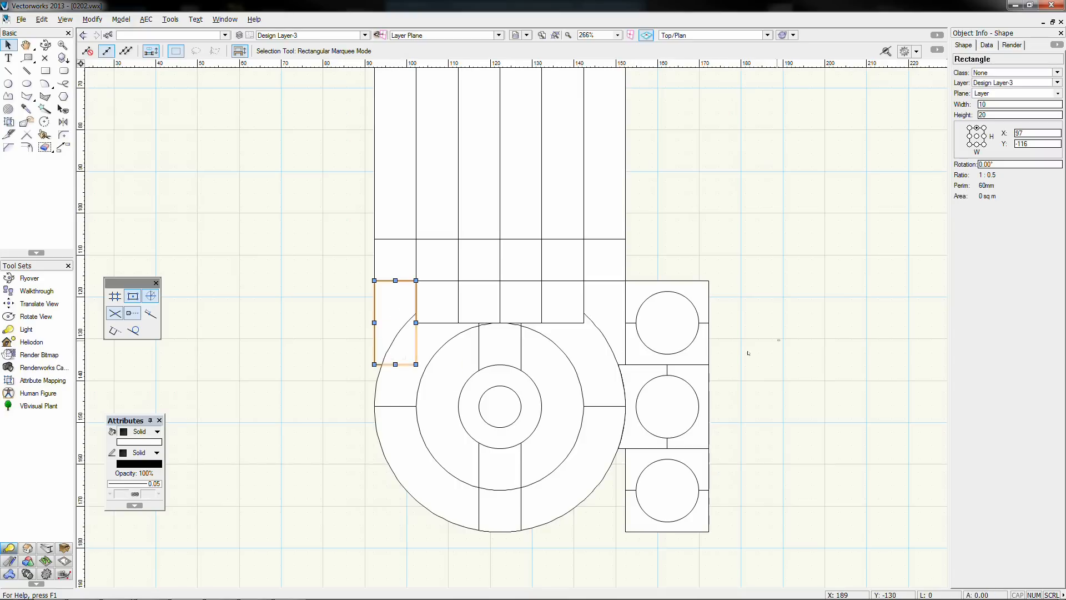
# Step: Send the row of 10 mm squares along the strip block's bottom edge behind the circles
pyautogui.click(638, 378)
pyautogui.click(328, 289)
pyautogui.click(437, 304)
pyautogui.keyDown('shift'); pyautogui.click(479, 303); pyautogui.keyUp('shift')
pyautogui.keyDown('shift'); pyautogui.click(521, 303); pyautogui.keyUp('shift')
pyautogui.keyDown('shift'); pyautogui.click(565, 302); pyautogui.keyUp('shift')
pyautogui.hotkey('ctrl', 'b')
# Step: Make the shapes right of centre in the row stop at the outer circle's edge
pyautogui.click(533, 322)
pyautogui.keyDown('shift'); pyautogui.click(575, 295); pyautogui.keyUp('shift')
pyautogui.click(555, 303)
pyautogui.scroll(3, 535, 285)
pyautogui.keyDown('shift'); pyautogui.click(549, 279); pyautogui.keyUp('shift')
pyautogui.rightClick(593, 380)
pyautogui.click(625, 244)
pyautogui.click(473, 311)
# Step: Delete the left half of the row above the circles and mirror the right half across the vertical centre line
pyautogui.scroll(-3, 558, 315)
pyautogui.moveTo(366, 286); pyautogui.dragTo(518, 404)
pyautogui.press('Delete')
pyautogui.moveTo(655, 286); pyautogui.dragTo(502, 388)
pyautogui.press('=')
pyautogui.click(517, 303)
pyautogui.click(518, 387)
# Step: Send the mirrored shapes on the left side behind the circles
pyautogui.keyDown('alt'); pyautogui.click(311, 362); pyautogui.keyUp('alt')
pyautogui.press('x')
pyautogui.click(413, 344)
pyautogui.keyDown('shift'); pyautogui.click(442, 357); pyautogui.keyUp('shift')
pyautogui.hotkey('ctrl', 'b')
pyautogui.click(325, 362)
pyautogui.scroll(-2, 318, 394)
pyautogui.scroll(1, 219, 407)
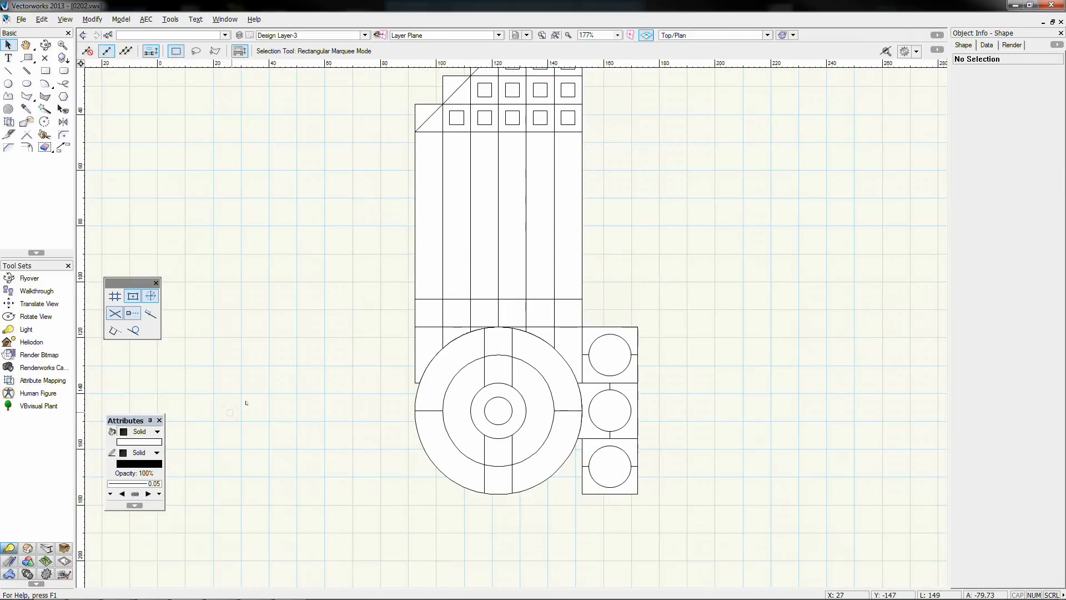
# Step: Mirror the left and right corner rectangles across the circles' horizontal centre line to the lower corners
pyautogui.scroll(2, 518, 334)
pyautogui.click(522, 319)
pyautogui.keyDown('shift'); pyautogui.click(565, 328); pyautogui.keyUp('shift')
pyautogui.rightClick(564, 328)
pyautogui.click(605, 296)
pyautogui.click(400, 316)
pyautogui.keyDown('shift'); pyautogui.click(639, 328); pyautogui.keyUp('shift')
pyautogui.press('=')
pyautogui.click(474, 505)
pyautogui.click(887, 505)
pyautogui.scroll(-1, 887, 505)
pyautogui.moveTo(887, 505); pyautogui.dragTo(773, 242, button='middle')
pyautogui.press('x')
pyautogui.click(616, 356)
pyautogui.keyDown('shift'); pyautogui.click(555, 328); pyautogui.keyUp('shift')
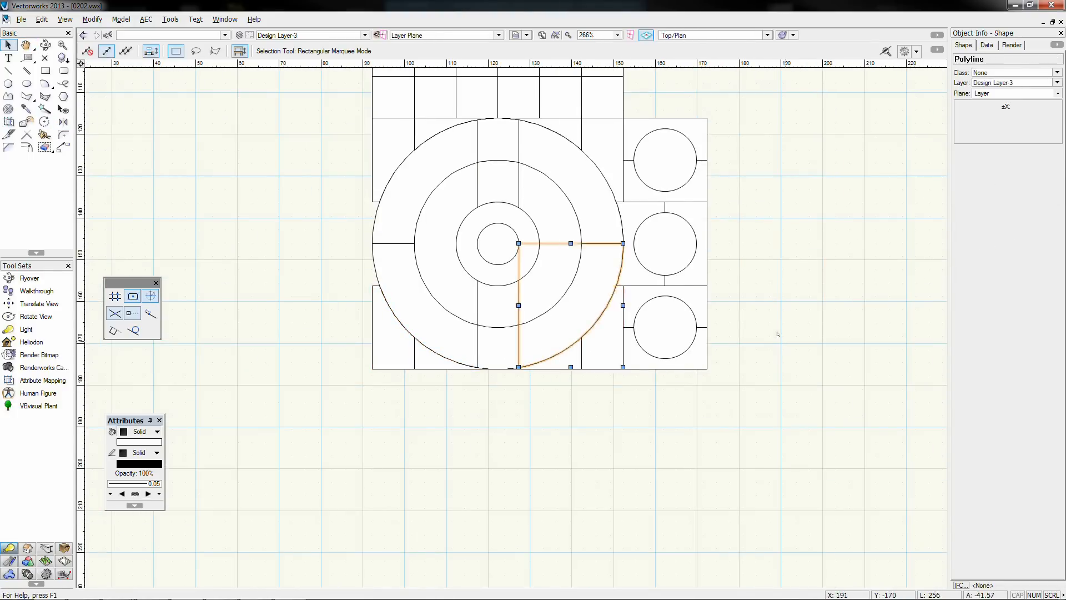
# Step: Draw a 20 mm wide rectangle beside the strips, from the circle tiles up to the staircase's lower edge
pyautogui.scroll(-2, 440, 510)
pyautogui.click(47, 72)
pyautogui.click(558, 336)
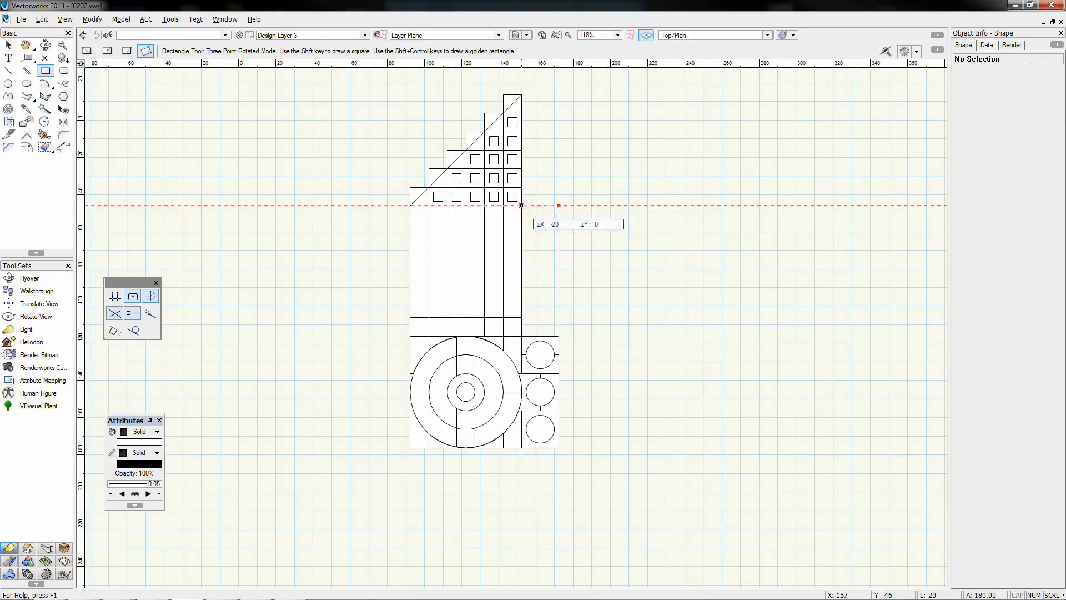
pyautogui.keyDown('shift'); pyautogui.click(558, 206); pyautogui.keyUp('shift')
pyautogui.keyDown('shift'); pyautogui.click(521, 205); pyautogui.keyUp('shift')
pyautogui.click(988, 128)
pyautogui.doubleClick(1019, 104)
pyautogui.write('20')
pyautogui.press('Return')
# Step: Draw a second rectangle inside the tall one, from its vertical centre line to its right edge
pyautogui.scroll(2, 603, 233)
pyautogui.click(461, 170)
pyautogui.click(461, 462)
pyautogui.click(503, 462)
pyautogui.press('x')
pyautogui.press('Return')
# Step: Set the second rectangle's height to 60 mm and shift it by 5 mm to centre it inside the tall rectangle
pyautogui.doubleClick(985, 115)
pyautogui.write('60')
pyautogui.press('Return')
pyautogui.click(1032, 144)
pyautogui.write('+5')
pyautogui.press('Return')
pyautogui.click(1047, 142)
pyautogui.click(685, 232)
# Step: Draw a 10 by 20 mm rectangle at the lower end of the inner rectangle
pyautogui.press('4')
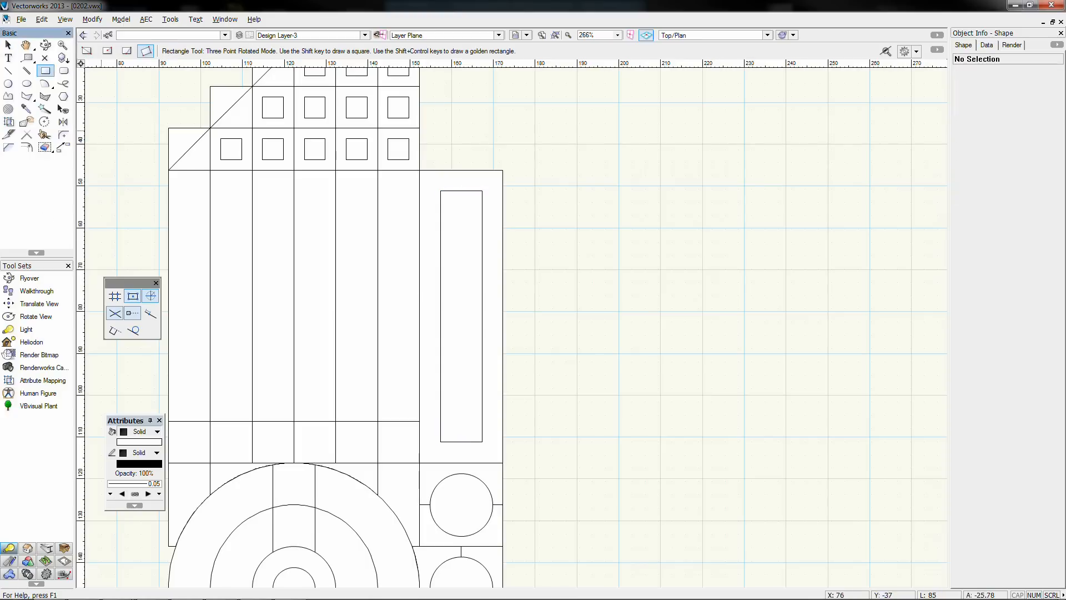
pyautogui.click(441, 442)
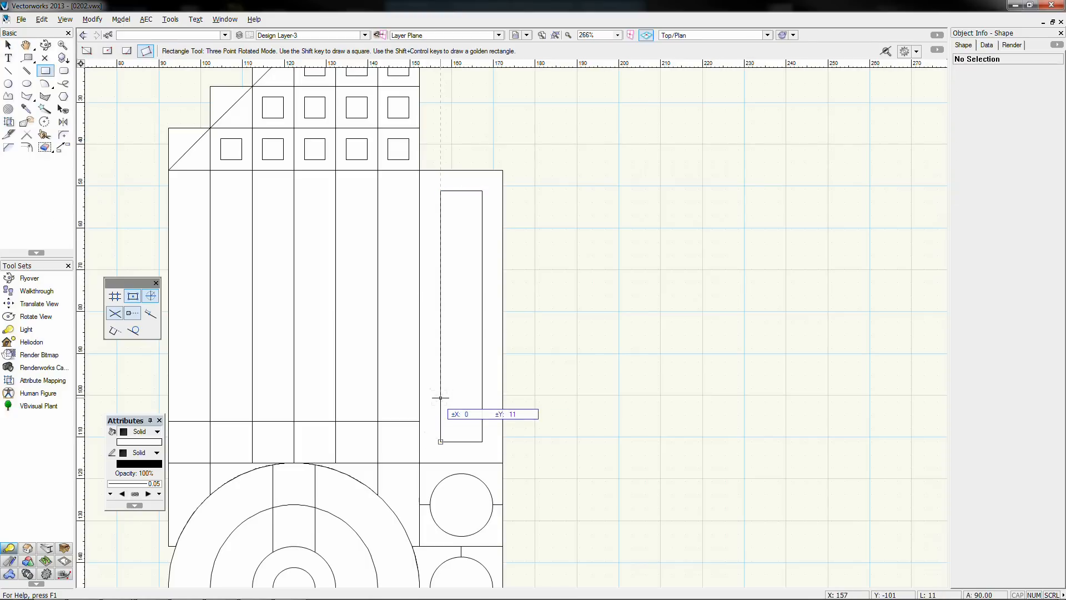
pyautogui.press('Tab')
pyautogui.press('Tab')
pyautogui.write('20')
pyautogui.press('Return')
pyautogui.click(440, 191)
pyautogui.click(482, 358)
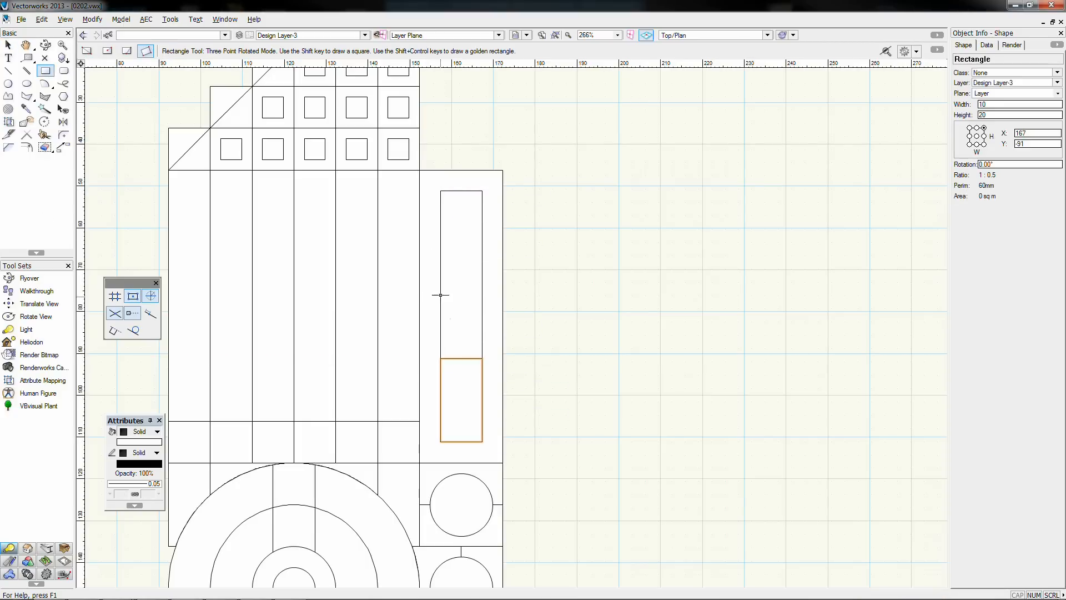
# Step: Try to mirror the 10 by 20 mm rectangle toward the inner rectangle's upper end
pyautogui.click(63, 122)
pyautogui.click(440, 296)
pyautogui.click(590, 296)
pyautogui.press('Delete')
# Step: Reduce the small rectangle's height to 15 mm and align it with the inner rectangle's bottom edge
pyautogui.press('x')
pyautogui.click(461, 400)
pyautogui.moveTo(993, 115); pyautogui.dragTo(934, 100)
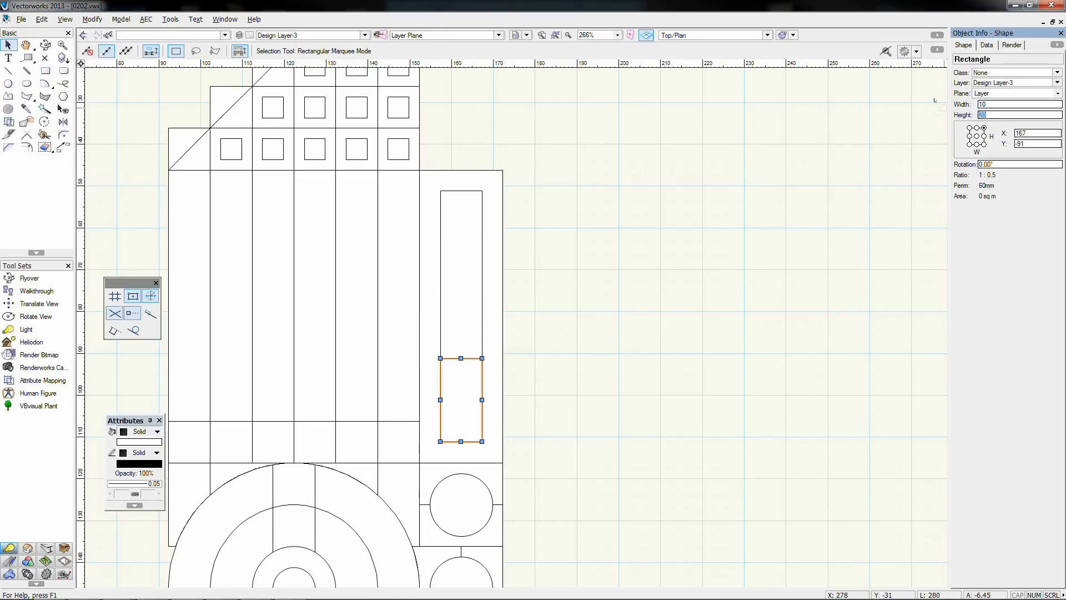
pyautogui.press('Return')
pyautogui.moveTo(482, 358); pyautogui.dragTo(616, 324)
pyautogui.moveTo(616, 388); pyautogui.dragTo(482, 442)
# Step: Draw a 5 mm diameter circle at the centre of the inner rectangle
pyautogui.click(8, 83)
pyautogui.click(461, 317)
pyautogui.click(471, 317)
pyautogui.click(63, 122)
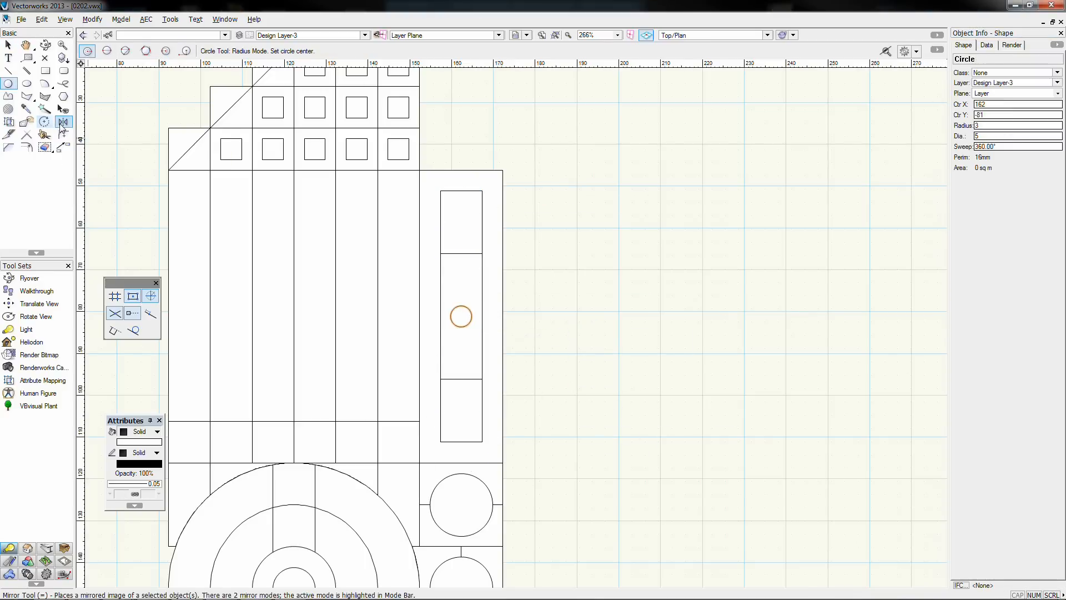
# Step: Draw a 10 mm line across the inner rectangle above the circle, and distribute copies down to the lower compartment's edge
pyautogui.click(9, 72)
pyautogui.click(440, 253)
pyautogui.click(482, 254)
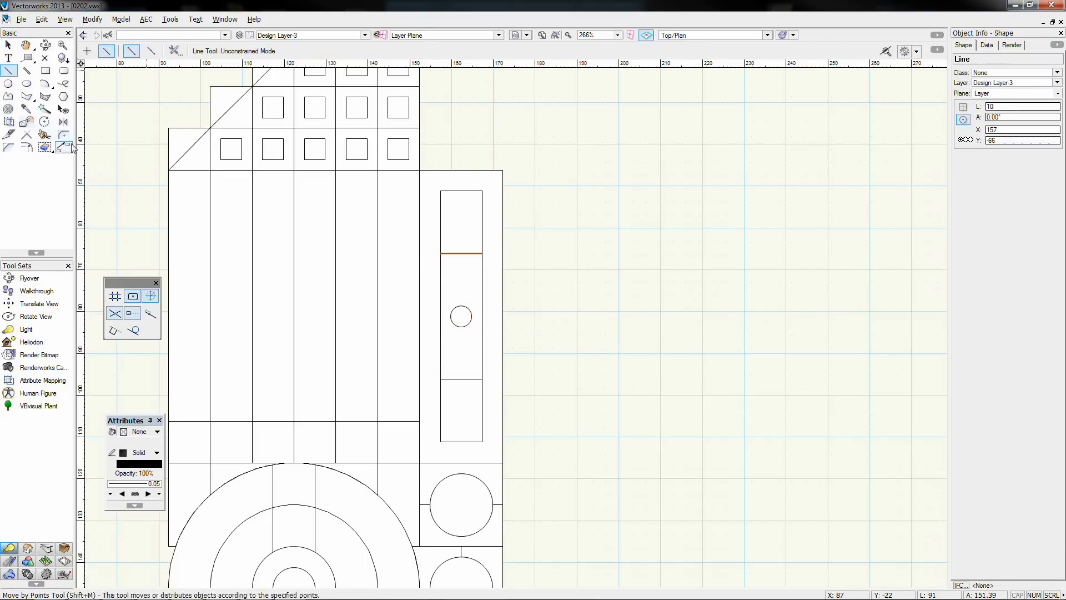
pyautogui.click(63, 147)
pyautogui.click(482, 253)
pyautogui.click(482, 378)
pyautogui.press('x')
pyautogui.click(605, 336)
pyautogui.click(469, 379)
pyautogui.press('Delete')
# Step: Mirror the small circle into the spaces above and below it, and delete the two dividing lines between the circles
pyautogui.click(461, 326)
pyautogui.press('=')
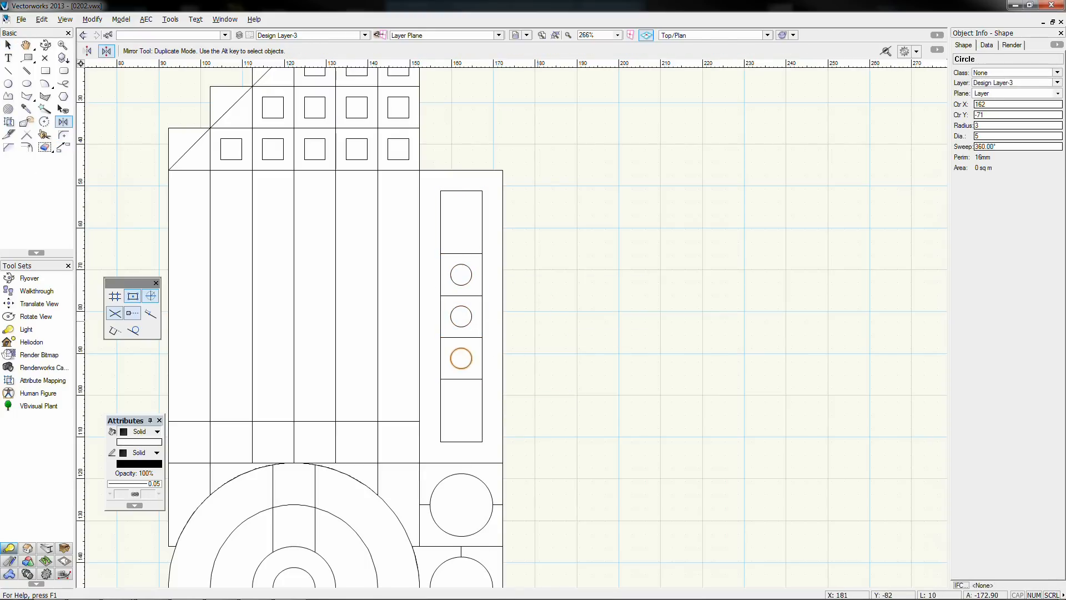
pyautogui.click(578, 316)
pyautogui.press('x')
pyautogui.click(475, 337)
pyautogui.press('Delete')
pyautogui.click(476, 296)
pyautogui.press('Delete')
# Step: Draw a 5 mm wide rounded rectangle in the lower compartment of the inner rectangle
pyautogui.click(46, 71)
pyautogui.click(64, 71)
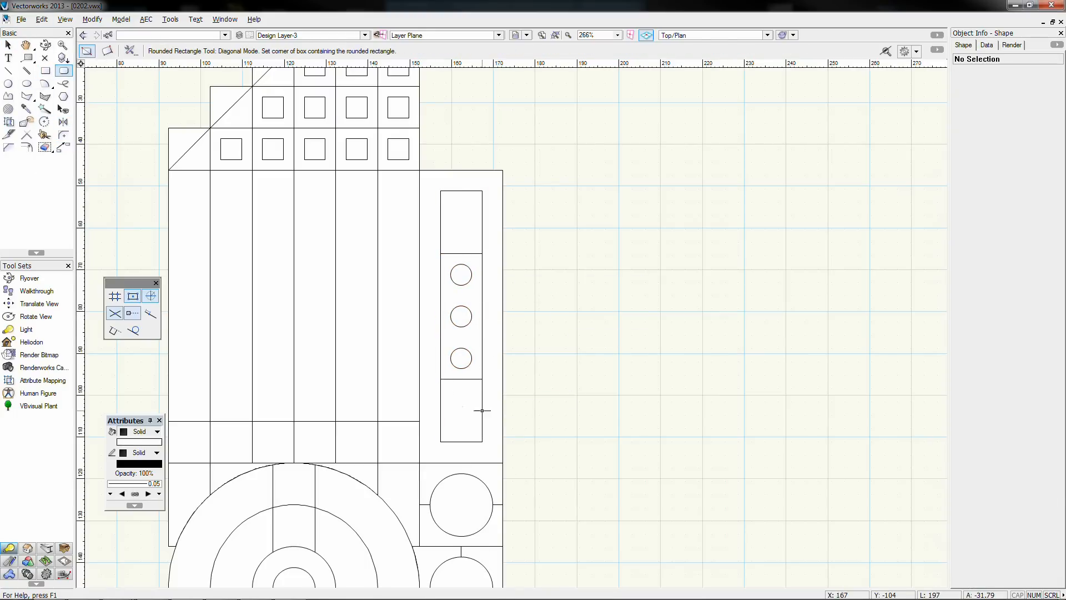
pyautogui.click(441, 378)
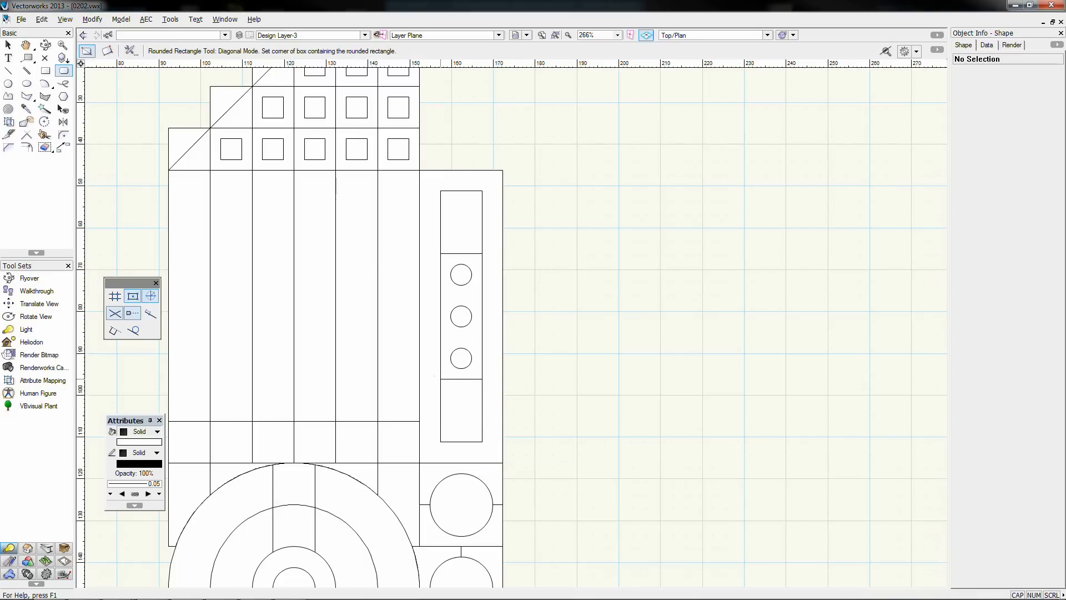
pyautogui.press('Tab')
pyautogui.press('Tab')
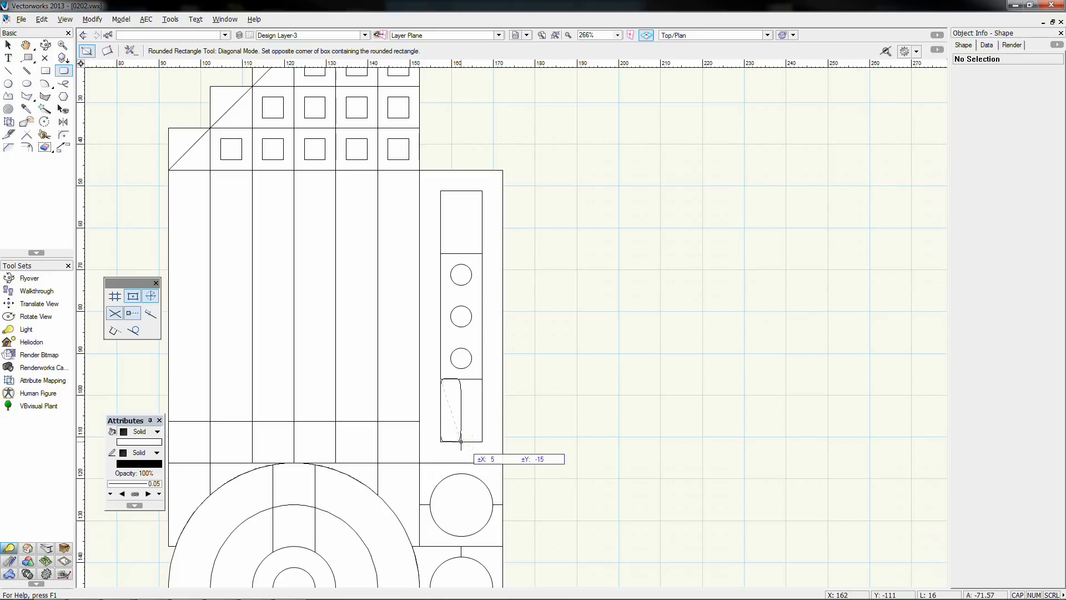
pyautogui.write('+6')
pyautogui.press('Return')
pyautogui.click(461, 442)
# Step: Centre the rounded rectangle in the lower compartment and place a copy in the upper compartment
pyautogui.press('x')
pyautogui.press('x')
pyautogui.moveTo(451, 398); pyautogui.dragTo(462, 223)
pyautogui.press('x')
pyautogui.press('x')
# Step: Draw diagonal lines joining the tall outer rectangle's corners to the inner rectangle's corners
pyautogui.press('2')
pyautogui.moveTo(503, 170)
pyautogui.mouseDown()
pyautogui.moveTo(482, 191)
pyautogui.moveTo(419, 170)
pyautogui.mouseUp()
pyautogui.moveTo(420, 463); pyautogui.dragTo(440, 441)
pyautogui.moveTo(482, 442); pyautogui.dragTo(503, 463)
pyautogui.press('x')
pyautogui.press('x')
# Step: Draw a 20 by 10 mm rectangle on top of the tall rectangle, beside the staircase's lowest row
pyautogui.scroll(-1, 609, 441)
pyautogui.moveTo(609, 441)
pyautogui.mouseDown(button='middle')
pyautogui.moveTo(598, 440)
pyautogui.moveTo(602, 453)
pyautogui.mouseUp(button='middle')
pyautogui.scroll(-1, 615, 412)
pyautogui.press('4')
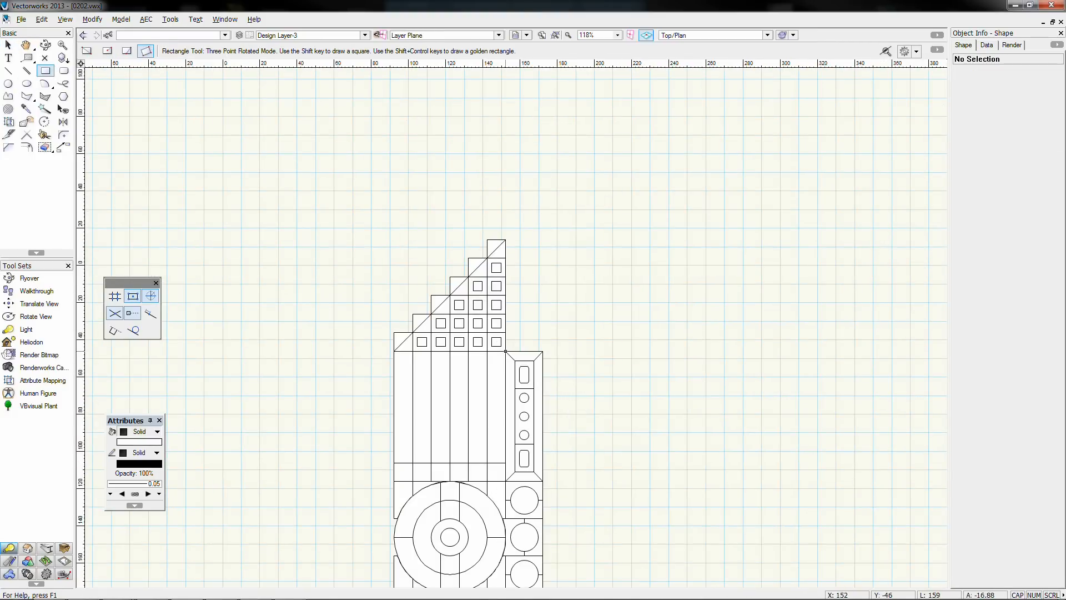
pyautogui.moveTo(505, 352); pyautogui.dragTo(543, 351)
pyautogui.click(543, 332)
# Step: Duplicate the 20 by 10 mm rectangle upward beside the staircase until the stack reaches its top
pyautogui.click(63, 147)
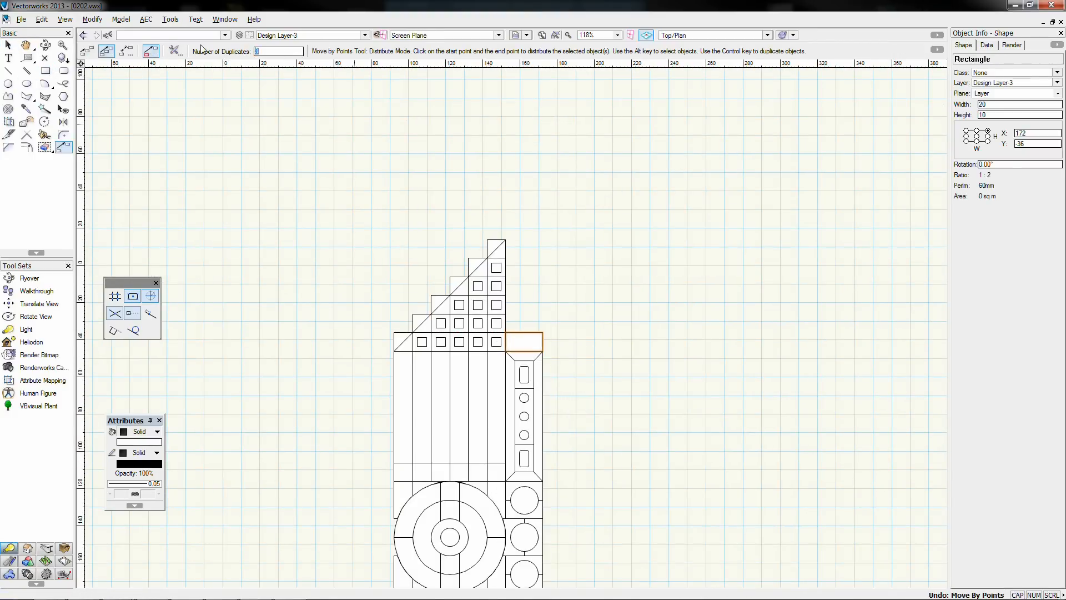
pyautogui.click(87, 55)
pyautogui.click(542, 351)
pyautogui.click(542, 332)
pyautogui.press('x')
pyautogui.press('x')
# Step: Try to add one more 20 by 10 mm rectangle above the top of the stack
pyautogui.keyDown('ctrl'); pyautogui.moveTo(543, 258); pyautogui.dragTo(542, 212); pyautogui.keyUp('ctrl')
pyautogui.moveTo(542, 213); pyautogui.dragTo(542, 240)
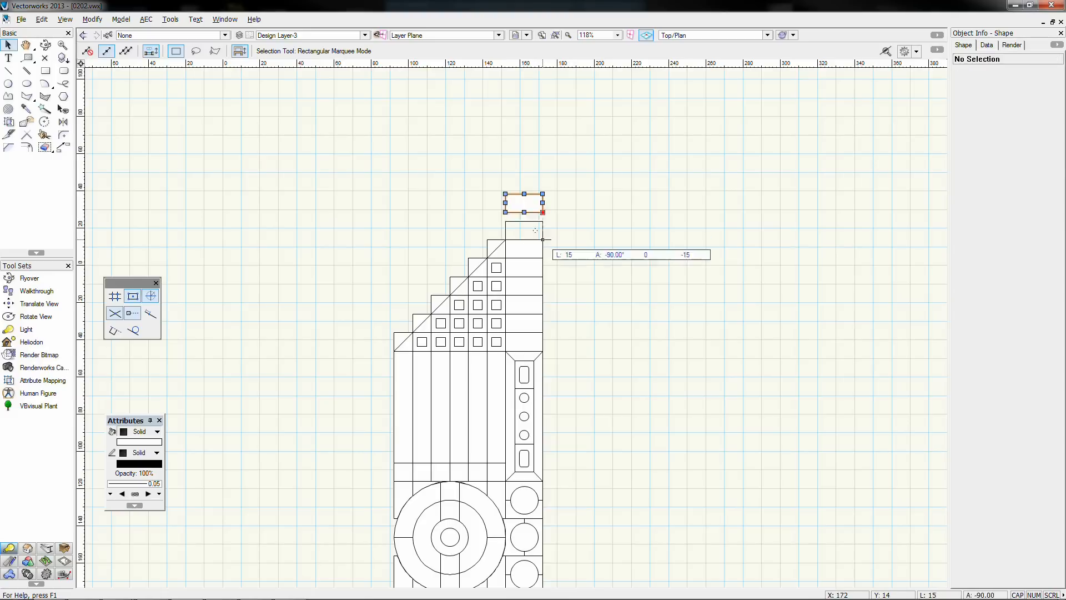
pyautogui.click(506, 230)
pyautogui.press('Delete')
# Step: Mirror the stack's top rectangle downward and move the copy directly below the circle tiles
pyautogui.moveTo(283, 466)
pyautogui.mouseDown(button='middle')
pyautogui.moveTo(331, 366)
pyautogui.moveTo(339, 298)
pyautogui.mouseUp(button='middle')
pyautogui.click(580, 73)
pyautogui.press('=')
pyautogui.moveTo(450, 239); pyautogui.dragTo(562, 239)
pyautogui.press('x')
pyautogui.moveTo(597, 389); pyautogui.dragTo(598, 424)
pyautogui.click(688, 443)
# Step: Copy 10 mm squares into the row under the large circle, mirroring one about its centre and keeping a spare copy below
pyautogui.keyDown('ctrl'); pyautogui.moveTo(560, 303); pyautogui.dragTo(526, 485); pyautogui.keyUp('ctrl')
pyautogui.click(797, 452)
pyautogui.click(552, 442)
pyautogui.press('=')
pyautogui.click(506, 443)
pyautogui.press('x')
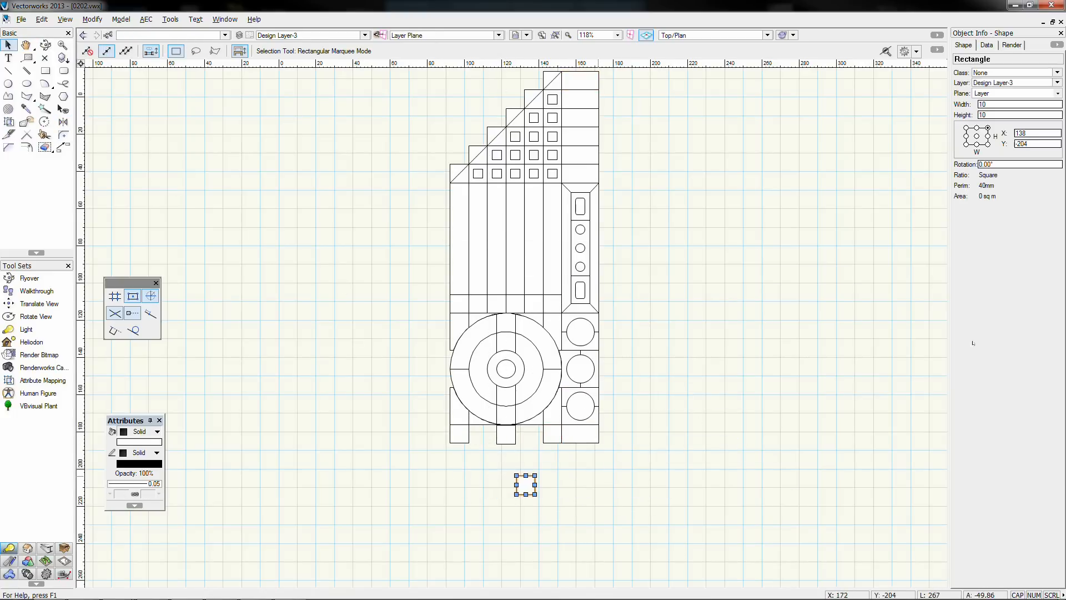
# Step: Set the spare square's width to 5 mm and place it against the middle square centred under the large circle
pyautogui.write('5')
pyautogui.click(588, 472)
pyautogui.scroll(3, 511, 440)
pyautogui.moveTo(511, 439); pyautogui.dragTo(537, 391, button='middle')
pyautogui.moveTo(518, 343); pyautogui.dragTo(507, 329)
pyautogui.scroll(4, 517, 341)
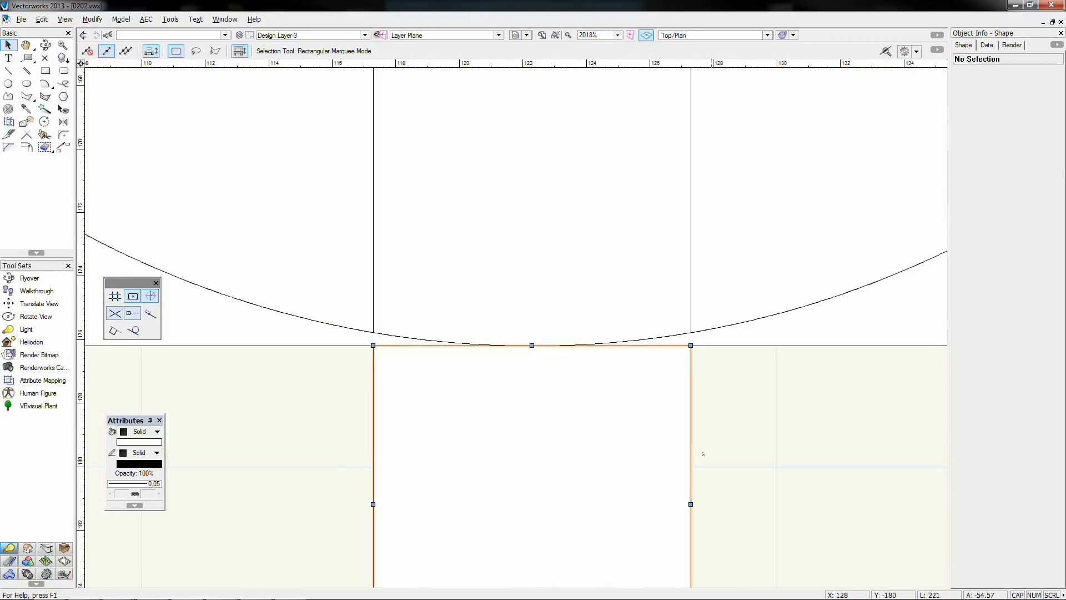
pyautogui.scroll(-6, 574, 364)
pyautogui.moveTo(619, 466); pyautogui.dragTo(606, 431)
pyautogui.scroll(5, 590, 364)
pyautogui.moveTo(589, 361); pyautogui.dragTo(582, 348)
pyautogui.scroll(-4, 625, 412)
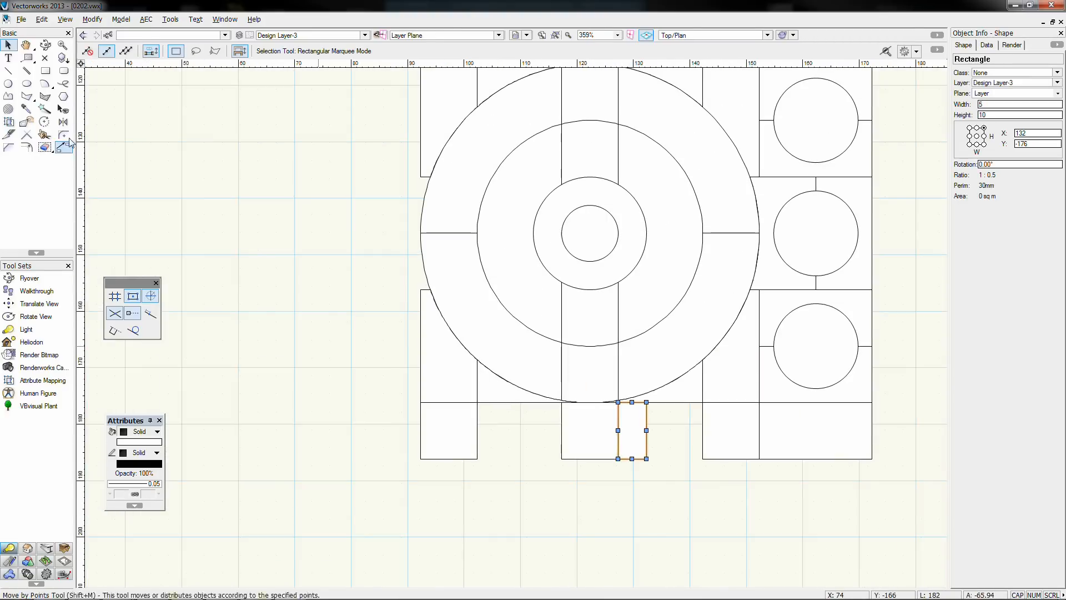
# Step: Duplicate the 5 by 10 mm rectangle to fill the bottom-row gap and mirror the set across the middle square
pyautogui.click(63, 148)
pyautogui.press('x')
pyautogui.keyDown('shift'); pyautogui.click(633, 435); pyautogui.keyUp('shift')
pyautogui.click(63, 122)
pyautogui.moveTo(590, 459); pyautogui.dragTo(590, 528)
pyautogui.press('x')
pyautogui.click(544, 537)
pyautogui.scroll(-2, 542, 538)
pyautogui.moveTo(484, 515); pyautogui.dragTo(461, 451, button='middle')
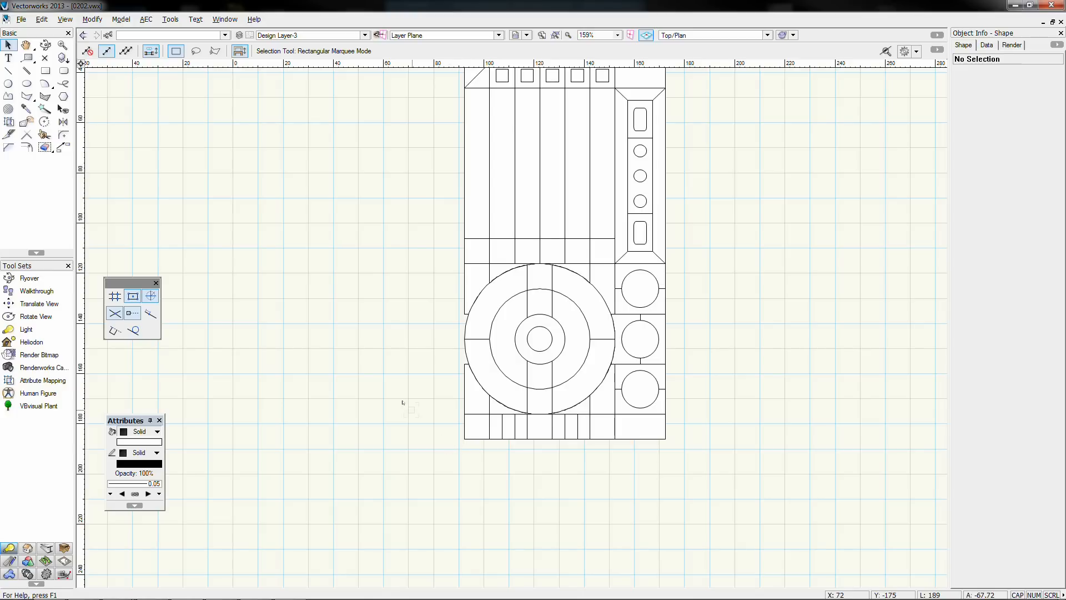
# Step: Build a two-row block of 5 mm squares at the outer end of the strip band above the large circle
pyautogui.moveTo(536, 456); pyautogui.dragTo(488, 411)
pyautogui.keyDown('ctrl'); pyautogui.moveTo(393, 224); pyautogui.dragTo(364, 247); pyautogui.keyUp('ctrl')
pyautogui.moveTo(395, 276)
pyautogui.mouseDown()
pyautogui.moveTo(319, 212)
pyautogui.moveTo(465, 263)
pyautogui.moveTo(689, 251)
pyautogui.mouseUp()
pyautogui.click(8, 71)
pyautogui.press('x')
pyautogui.moveTo(416, 230)
pyautogui.keyDown('shift'); pyautogui.mouseDown()
pyautogui.moveTo(471, 271)
pyautogui.moveTo(426, 300)
pyautogui.mouseUp(); pyautogui.keyUp('shift')
pyautogui.click(550, 309)
pyautogui.press('Delete')
# Step: Mirror the block of 5 mm squares outward and delete the outermost column, leaving five columns
pyautogui.click(63, 122)
pyautogui.press('x')
pyautogui.scroll(1, 442, 272)
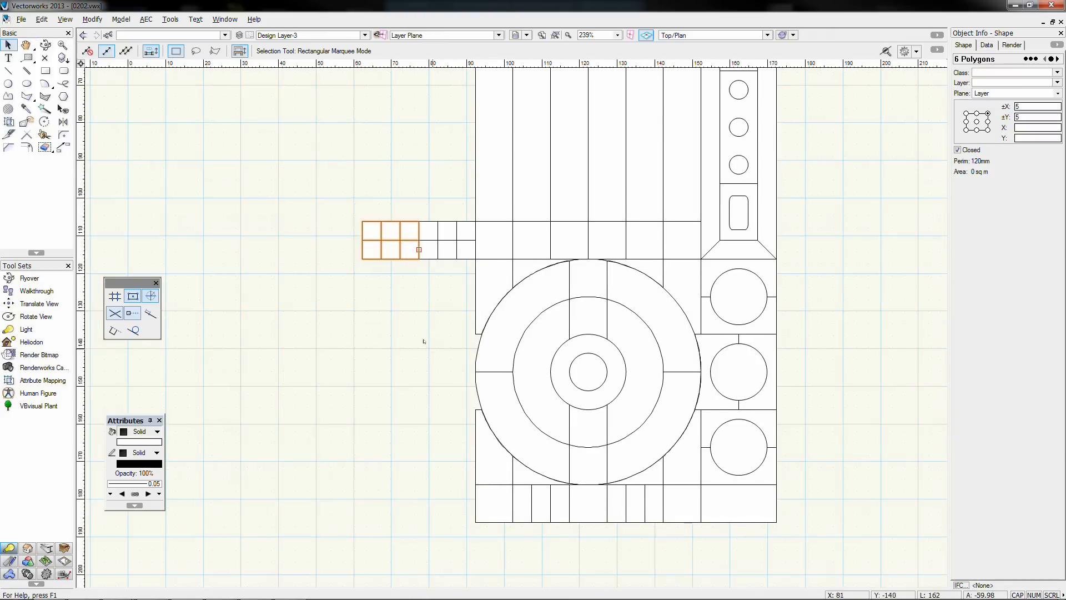
pyautogui.click(424, 340)
pyautogui.moveTo(354, 179); pyautogui.dragTo(395, 284)
pyautogui.press('Delete')
# Step: Draw a 30 by 20 mm rectangle beside the large circle under the small squares and duplicate it downward twice
pyautogui.click(46, 71)
pyautogui.click(475, 334)
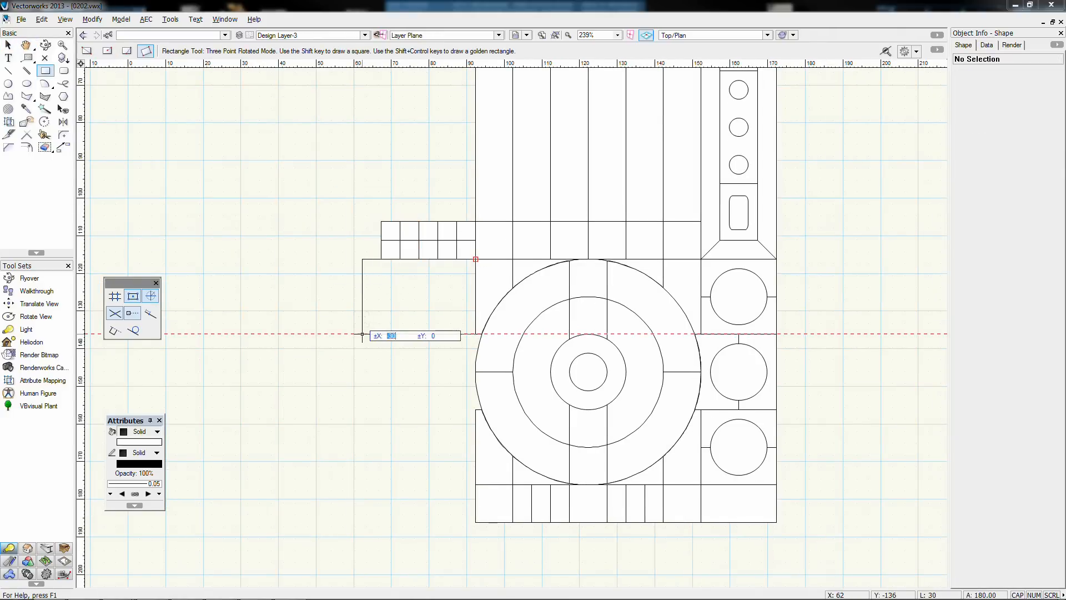
pyautogui.click(362, 334)
pyautogui.click(63, 147)
pyautogui.click(362, 259)
pyautogui.click(362, 334)
pyautogui.press('x')
# Step: Add 20 by 10 mm inner rectangles to the upper and lower side rectangles and fit the middle one to the circle's edge
pyautogui.click(377, 275)
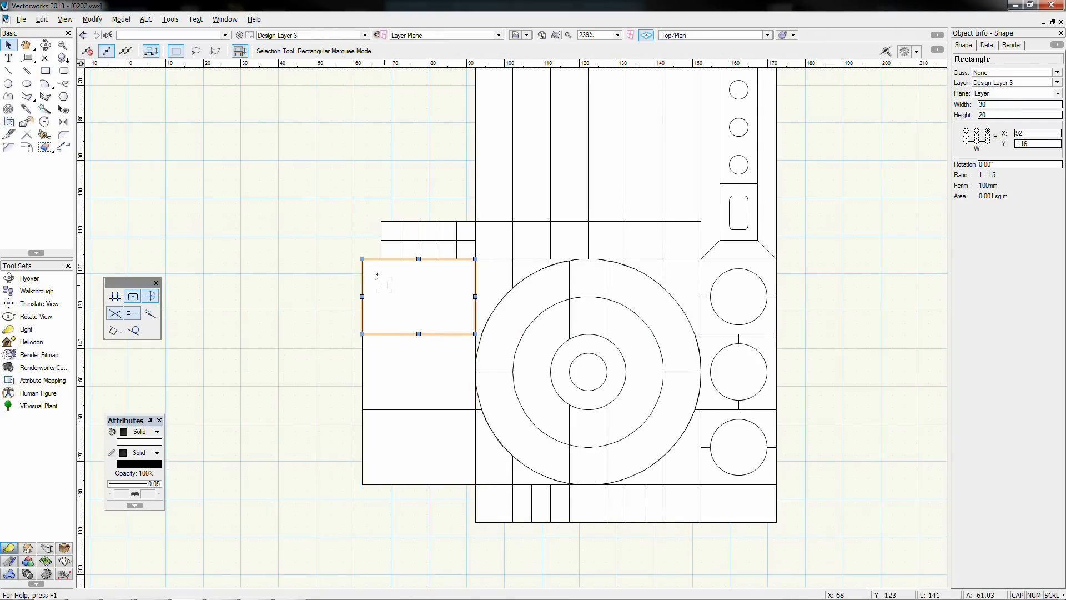
pyautogui.click(977, 137)
pyautogui.click(447, 376)
pyautogui.keyDown('shift'); pyautogui.click(512, 371); pyautogui.keyUp('shift')
pyautogui.rightClick(423, 385)
pyautogui.click(460, 250)
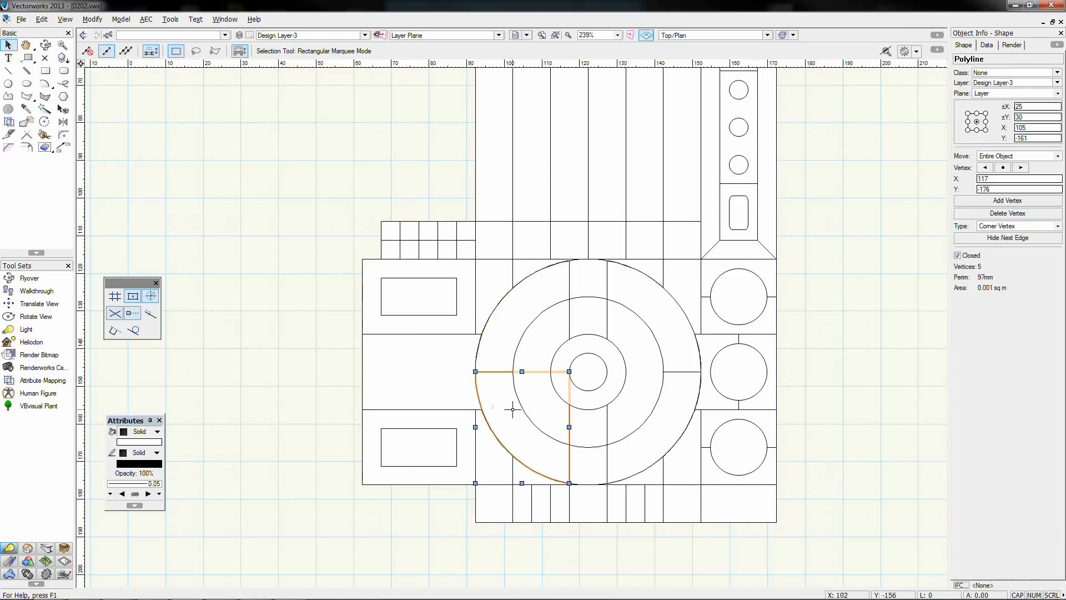
# Step: Split the middle side rectangle with a vertical line and draw a centred circle matching the circle tiles across the pattern
pyautogui.rightClick(362, 386)
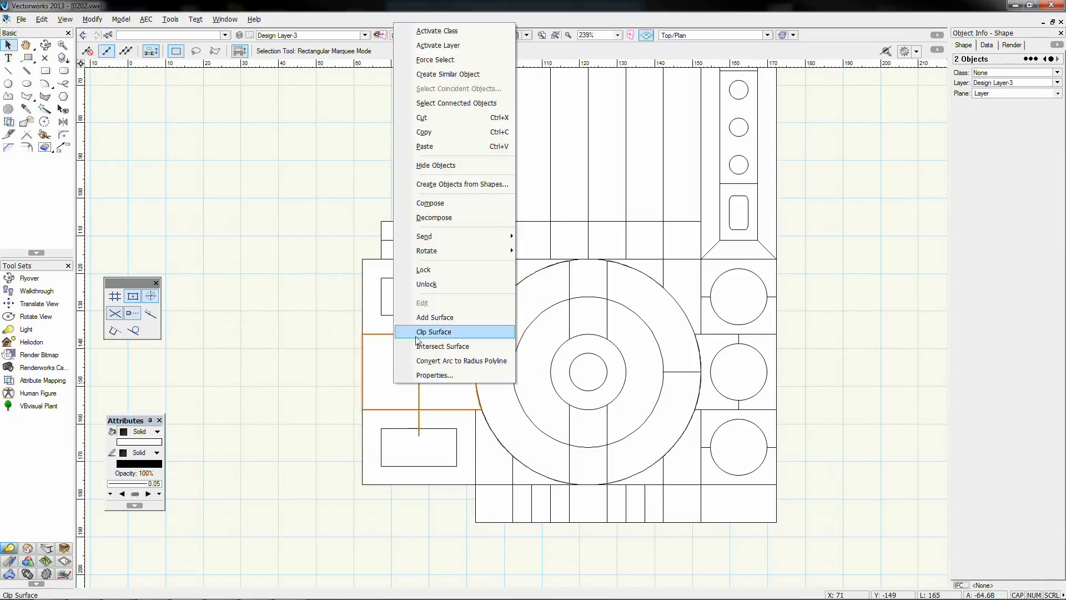
pyautogui.press('Escape')
pyautogui.press('6')
pyautogui.click(419, 371)
pyautogui.click(419, 343)
pyautogui.press('x')
pyautogui.click(716, 352)
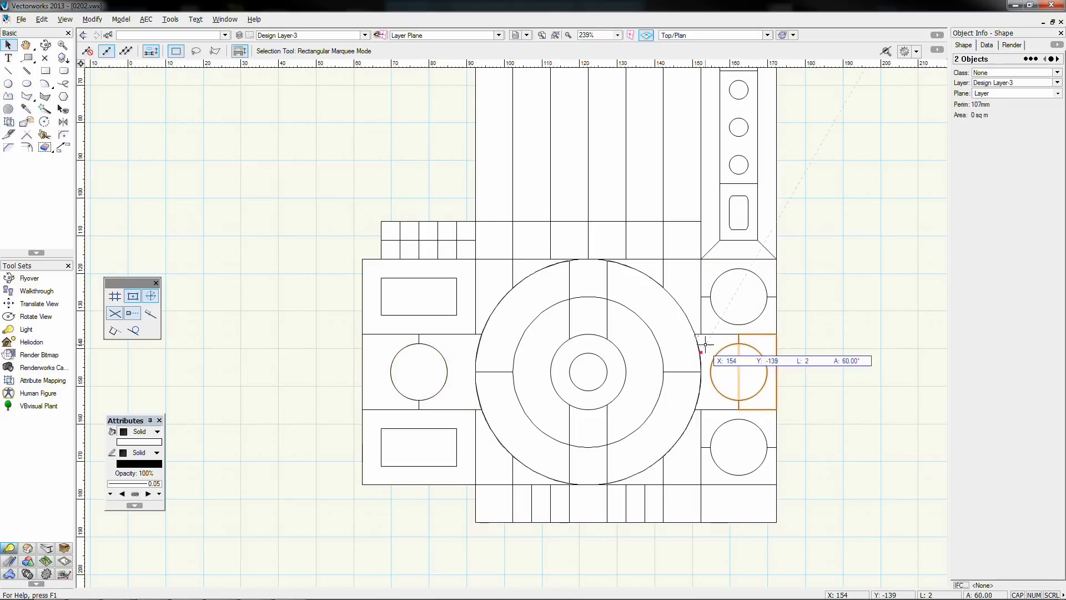
pyautogui.click(806, 366)
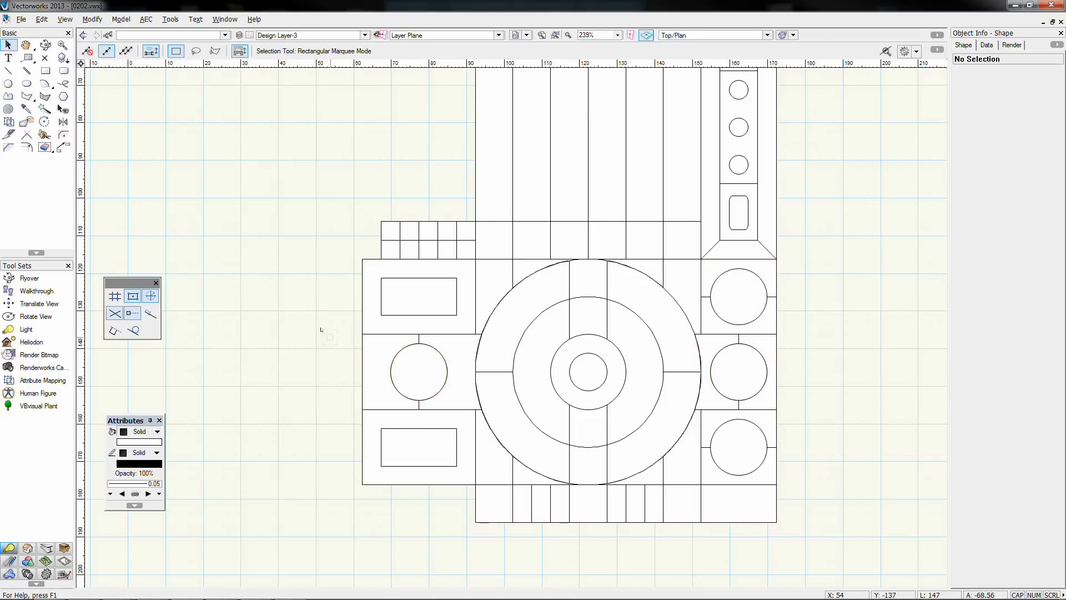
# Step: Stack 25 by 5 mm strips above the small-square grid and merge two into a 25 by 10 mm strip to repeat upward
pyautogui.moveTo(356, 192); pyautogui.dragTo(487, 248)
pyautogui.moveTo(323, 180); pyautogui.dragTo(279, 333, button='middle')
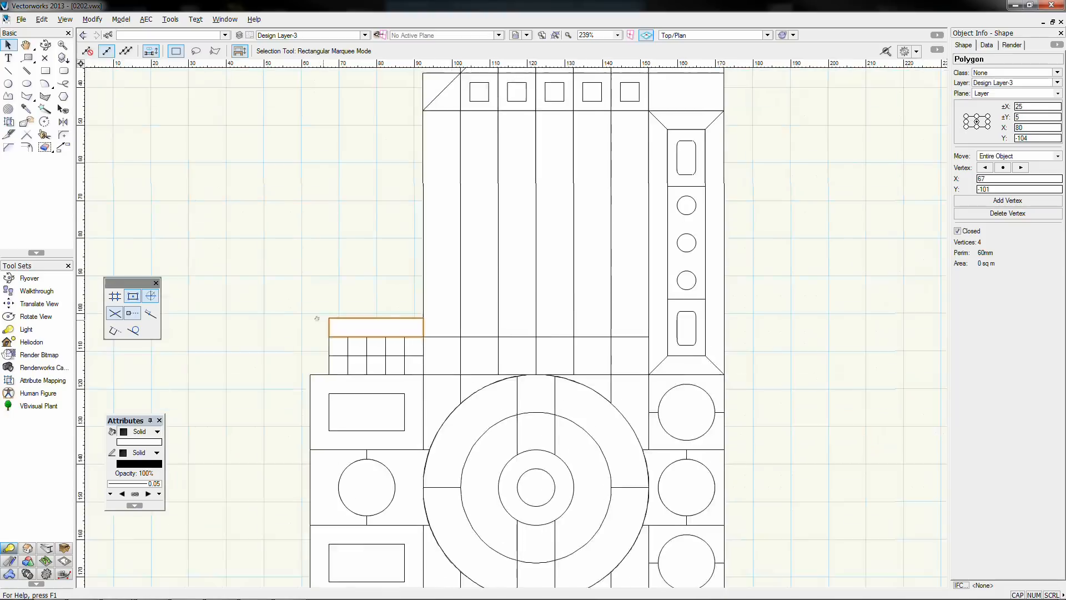
pyautogui.hotkey('alt', 'shift', 'm')
pyautogui.moveTo(323, 355); pyautogui.dragTo(300, 354)
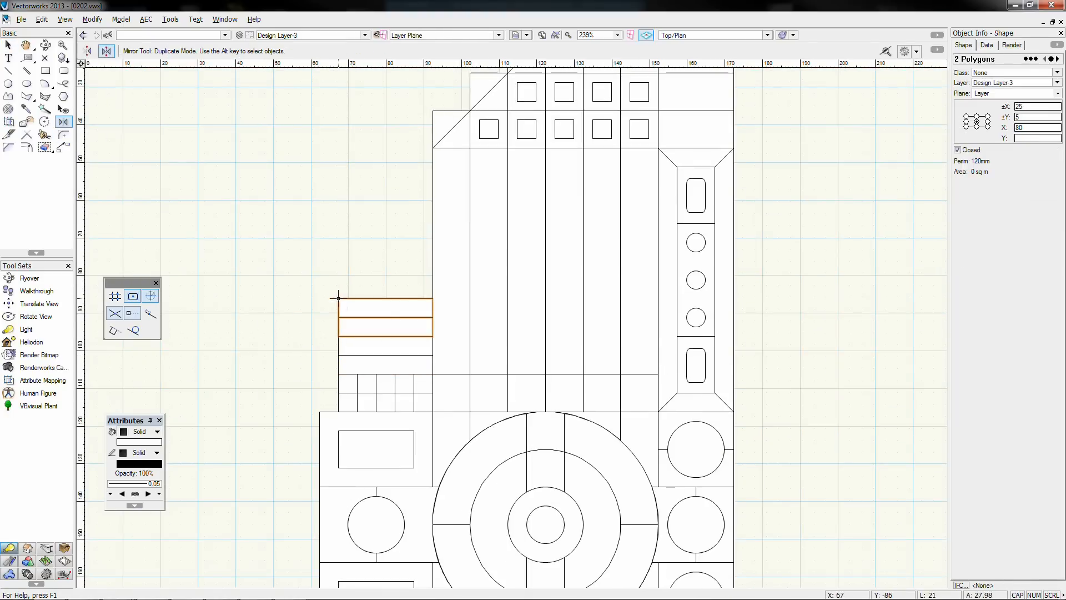
pyautogui.rightClick(351, 298)
pyautogui.click(411, 222)
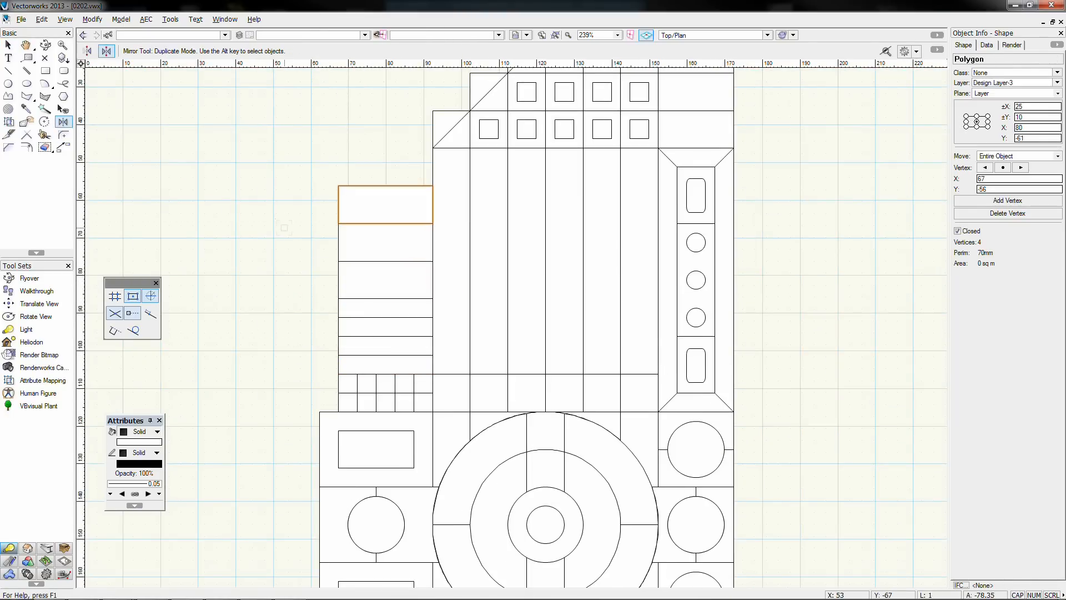
# Step: Rework the upper strips into one 15 mm strip, two 10 mm strips and a 5 mm strip at the top
pyautogui.press('x')
pyautogui.hotkey('ctrl', 'z')
pyautogui.hotkey('ctrl', 'z')
pyautogui.hotkey('ctrl', 'z')
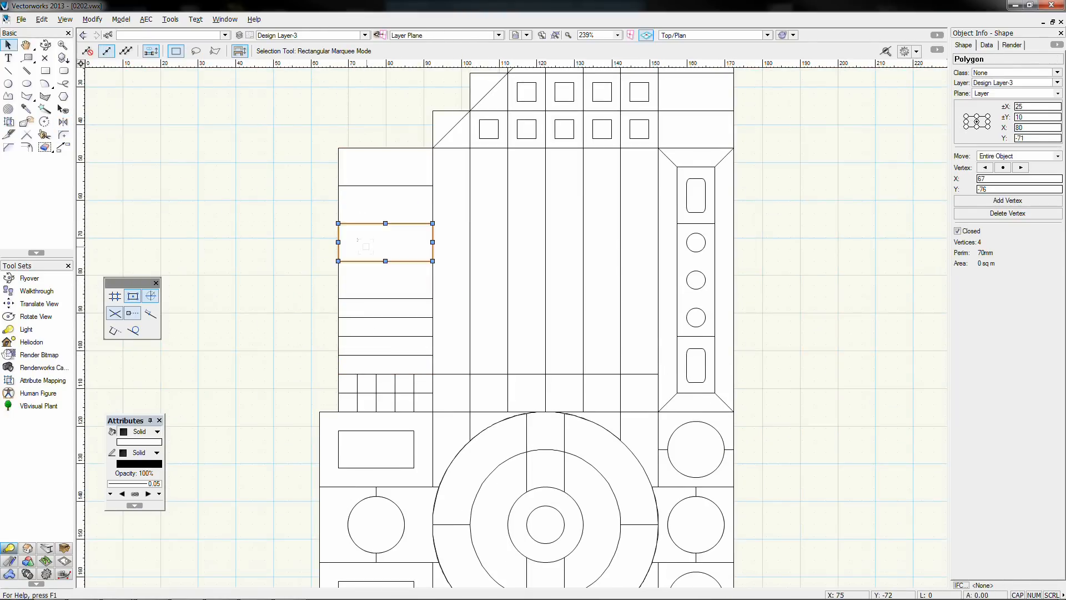
pyautogui.hotkey('ctrl', 'y')
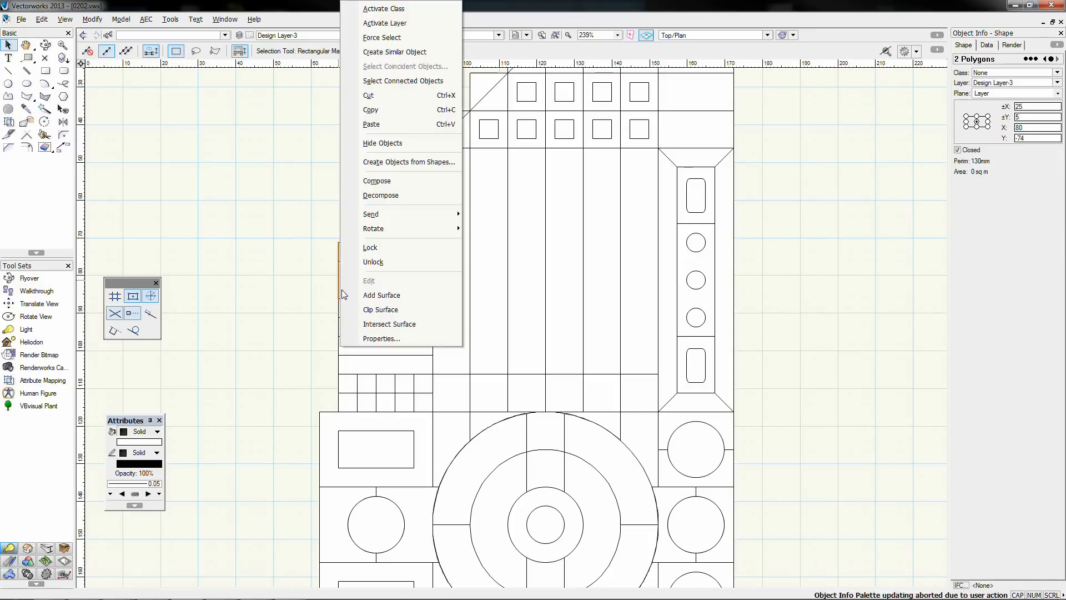
pyautogui.rightClick(234, 233)
pyautogui.click(276, 527)
pyautogui.moveTo(385, 222); pyautogui.dragTo(385, 158)
# Step: Place a 10 mm square in the empty area beside the strip stack and draw a 4 mm radius circle at its centre
pyautogui.moveTo(639, 132); pyautogui.dragTo(738, 234, button='middle')
pyautogui.click(738, 232)
pyautogui.hotkey('ctrl', 'v')
pyautogui.press('6')
pyautogui.click(323, 295)
pyautogui.click(332, 296)
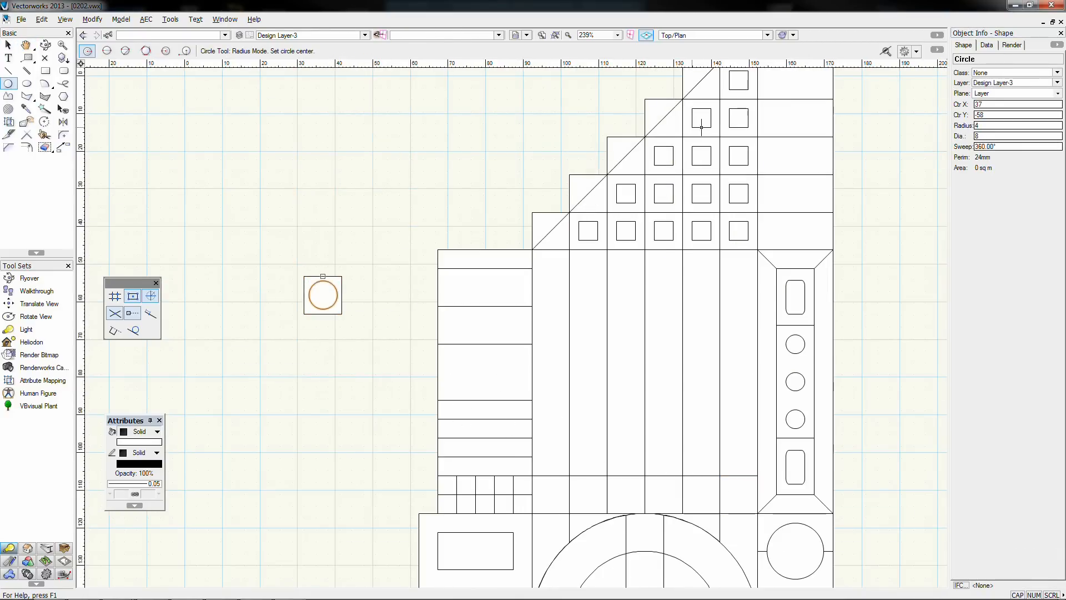
# Step: Copy the circle tile to a free spot, draw one diagonal across the copy and delete the excess line piece
pyautogui.press('x')
pyautogui.click(550, 231)
pyautogui.moveTo(264, 248); pyautogui.dragTo(389, 321)
pyautogui.keyDown('ctrl'); pyautogui.moveTo(322, 295); pyautogui.dragTo(234, 228); pyautogui.keyUp('ctrl')
pyautogui.click(9, 71)
pyautogui.click(215, 209)
pyautogui.click(269, 262)
pyautogui.press('x')
pyautogui.rightClick(247, 210)
pyautogui.click(268, 261)
pyautogui.press('Delete')
# Step: Draw the opposite diagonal across the copied circle tile and delete the part extending beyond it
pyautogui.press('2')
pyautogui.click(252, 209)
pyautogui.click(173, 288)
pyautogui.press('x')
pyautogui.click(195, 266)
pyautogui.press('Delete')
# Step: Arrange and mirror the tiles into a row of four, with two diagonal circle tiles between plain circle tiles
pyautogui.moveTo(201, 195); pyautogui.dragTo(304, 314)
pyautogui.moveTo(228, 243); pyautogui.dragTo(356, 328)
pyautogui.press('=')
pyautogui.click(266, 276)
pyautogui.click(266, 314)
pyautogui.press('x')
pyautogui.keyDown('ctrl'); pyautogui.moveTo(342, 276); pyautogui.dragTo(304, 314); pyautogui.keyUp('ctrl')
pyautogui.press('=')
pyautogui.moveTo(266, 352); pyautogui.dragTo(267, 314)
pyautogui.press('x')
# Step: Mirror the tile row downward and clear the circles and diagonals from the second row's two middle tiles
pyautogui.moveTo(171, 251); pyautogui.dragTo(263, 346)
pyautogui.click(64, 122)
pyautogui.moveTo(191, 314); pyautogui.dragTo(229, 314)
pyautogui.press('x')
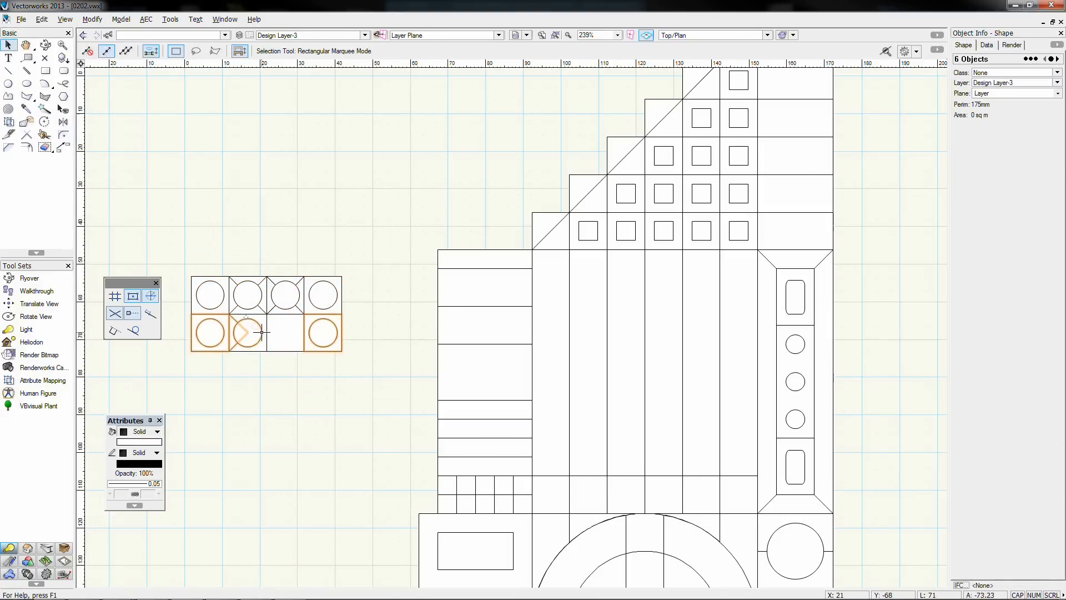
pyautogui.click(259, 331)
pyautogui.press('Delete')
pyautogui.click(235, 331)
pyautogui.press('Delete')
# Step: Mirror the top tile row to form a third row and add a row of 10 by 5 mm rectangles along the block's top
pyautogui.moveTo(171, 256); pyautogui.dragTo(356, 320)
pyautogui.click(63, 121)
pyautogui.moveTo(425, 466); pyautogui.dragTo(485, 501)
pyautogui.keyDown('ctrl'); pyautogui.moveTo(457, 485); pyautogui.dragTo(303, 257); pyautogui.keyUp('ctrl')
pyautogui.rightClick(351, 222)
pyautogui.click(389, 323)
pyautogui.press('x')
pyautogui.click(63, 147)
pyautogui.press('x')
# Step: Group the circle-tile block, place it at the side of the horizontal-strip panel, and move it by a Y offset of -5
pyautogui.moveTo(173, 241); pyautogui.dragTo(411, 406)
pyautogui.hotkey('ctrl', 'g')
pyautogui.moveTo(342, 388); pyautogui.dragTo(456, 343)
pyautogui.hotkey('ctrl', 'm')
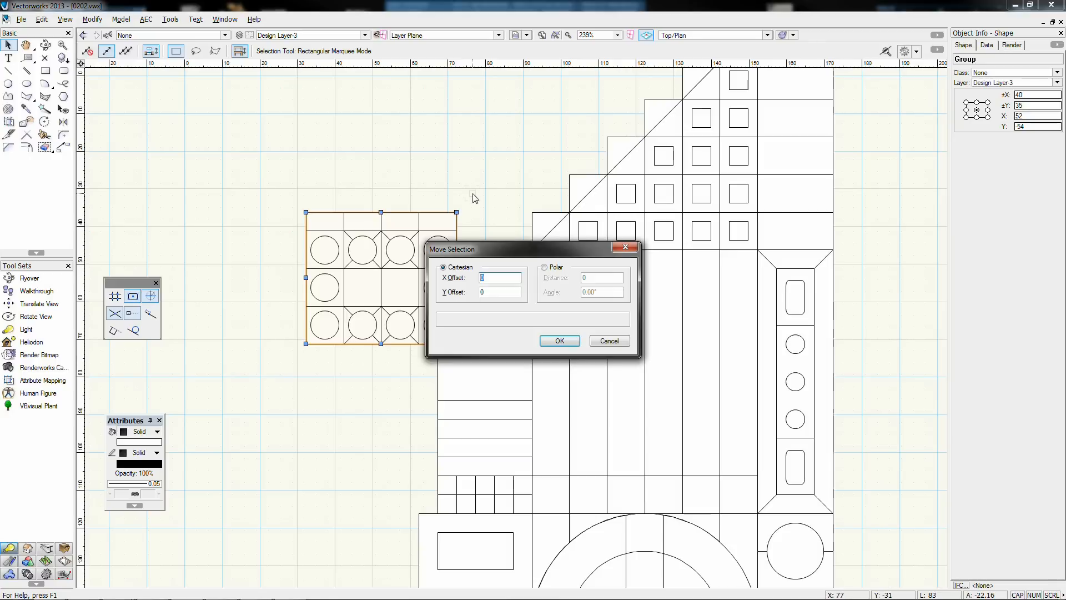
pyautogui.press('Tab')
pyautogui.write('-5')
pyautogui.press('Return')
# Step: Clip the horizontal-strip panel with a rectangle covering its overlap with the circle-tile block, and delete the clipping rectangle
pyautogui.click(485, 115)
pyautogui.press('4')
pyautogui.moveTo(456, 362); pyautogui.dragTo(438, 231)
pyautogui.press('x')
pyautogui.moveTo(427, 219); pyautogui.dragTo(541, 409)
pyautogui.hotkey('ctrl', 'alt', 'c')
pyautogui.press('Delete')
pyautogui.moveTo(437, 240); pyautogui.dragTo(320, 199)
pyautogui.hotkey('ctrl', 'z')
# Step: Draw a 10 mm wide vertical strip beneath the circle-tile block and mirror it to make three adjacent strips
pyautogui.press('4')
pyautogui.press('Tab')
pyautogui.write('-10')
pyautogui.press('Return')
pyautogui.click(387, 401)
pyautogui.press('=')
pyautogui.moveTo(400, 513); pyautogui.dragTo(400, 442)
pyautogui.moveTo(362, 513); pyautogui.dragTo(363, 438)
# Step: Mirror the horizontal strips and small squares to the left side of the circle-tile block about its vertical centre line
pyautogui.press('x')
pyautogui.moveTo(424, 189); pyautogui.dragTo(555, 525)
pyautogui.press('=')
pyautogui.moveTo(381, 231); pyautogui.dragTo(381, 286)
pyautogui.press('x')
pyautogui.press('x')
# Step: Clip the outer 10 mm off the mirrored left-hand strips with a rectangle and delete the clipping rectangle
pyautogui.press('4')
pyautogui.press('e')
pyautogui.moveTo(231, 513)
pyautogui.mouseDown()
pyautogui.moveTo(231, 231)
pyautogui.moveTo(329, 459)
pyautogui.moveTo(336, 525)
pyautogui.mouseUp()
pyautogui.click(268, 513)
pyautogui.press('e')
pyautogui.press('x')
pyautogui.rightClick(270, 473)
pyautogui.click(328, 437)
pyautogui.press('Delete')
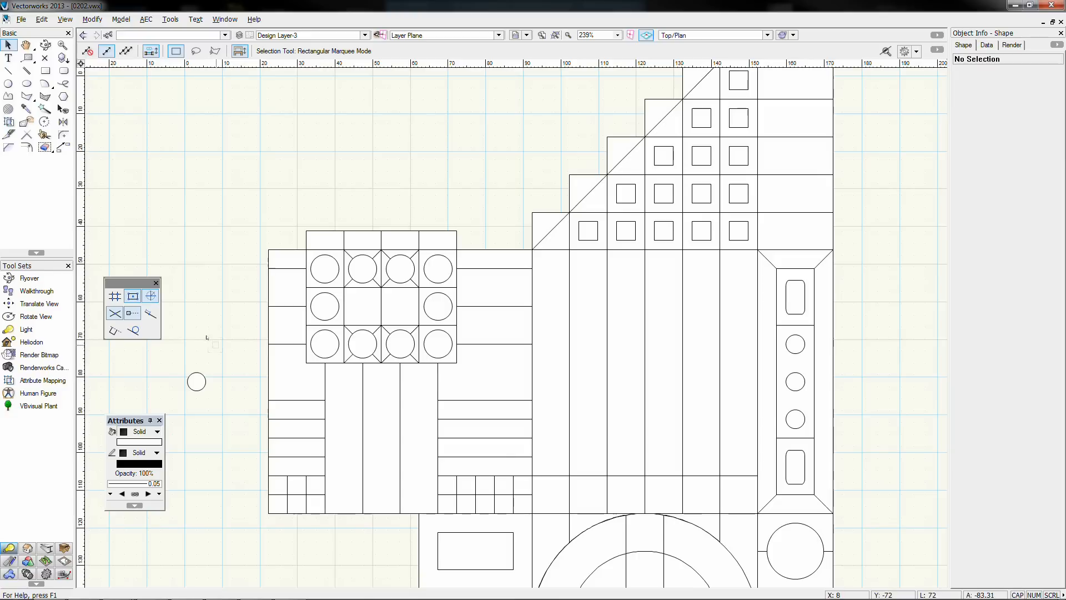
# Step: Draw a horizontal guide line at the top of the three vertical strips and distribute copies downward to divide their height into thirds
pyautogui.press('2')
pyautogui.moveTo(377, 381)
pyautogui.mouseDown()
pyautogui.moveTo(381, 363)
pyautogui.moveTo(202, 363)
pyautogui.mouseUp()
pyautogui.click(63, 147)
pyautogui.moveTo(325, 362); pyautogui.dragTo(325, 514)
pyautogui.hotkey('ctrl', 'z')
pyautogui.click(106, 51)
pyautogui.moveTo(325, 363); pyautogui.dragTo(325, 513)
# Step: Place two 5 mm diameter circles on the middle strip's centre line at the third points and delete the guide lines
pyautogui.press('x')
pyautogui.moveTo(381, 363); pyautogui.dragTo(381, 412)
pyautogui.moveTo(381, 413); pyautogui.dragTo(325, 462)
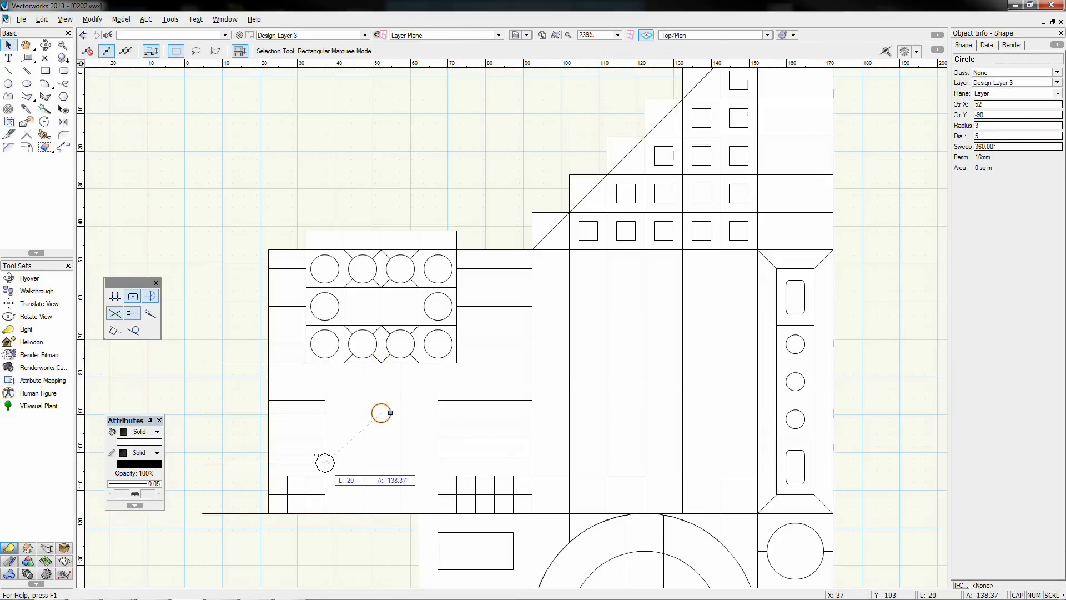
pyautogui.click(212, 363)
pyautogui.press('Delete')
pyautogui.keyDown('alt'); pyautogui.moveTo(181, 333); pyautogui.dragTo(231, 527); pyautogui.keyUp('alt')
pyautogui.press('Delete')
# Step: Draw short diagonals from the lower tile's two bottom corners to the bottom corners of its inner rectangle
pyautogui.scroll(-1, 223, 507)
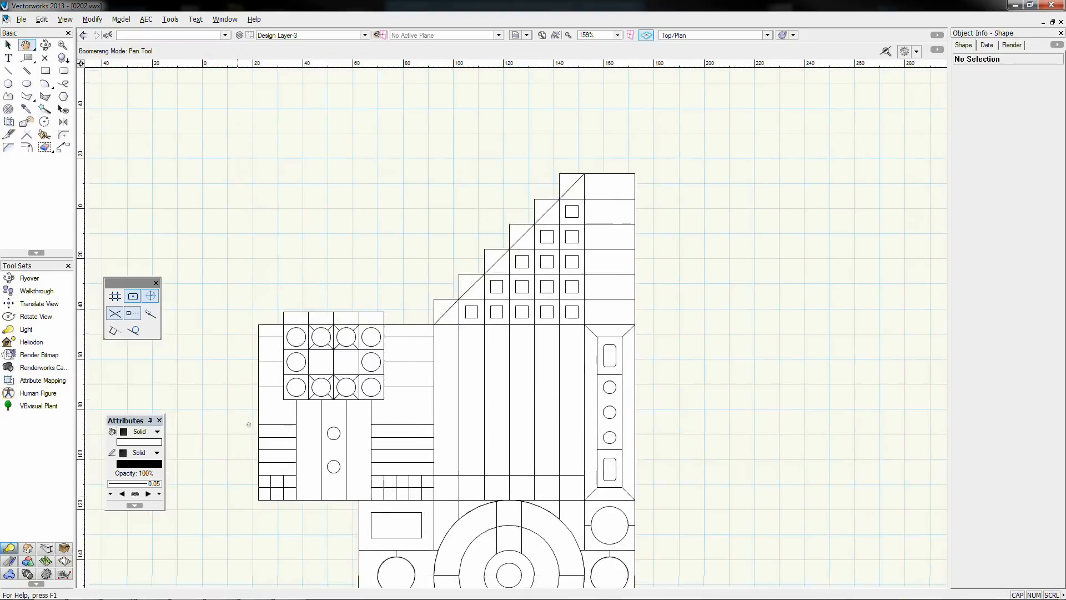
pyautogui.moveTo(290, 559); pyautogui.dragTo(334, 414, button='middle')
pyautogui.click(8, 71)
pyautogui.moveTo(397, 518); pyautogui.dragTo(410, 505)
pyautogui.moveTo(472, 518); pyautogui.dragTo(461, 505)
pyautogui.press('x')
# Step: Mirror the bottom row's 20 by 10 mm end rectangle to the other side of the concentric circles and set its width to 25 mm
pyautogui.click(649, 530)
pyautogui.click(63, 122)
pyautogui.press('x')
pyautogui.click(989, 136)
pyautogui.moveTo(991, 104); pyautogui.dragTo(921, 93)
pyautogui.write('25')
pyautogui.press('Return')
# Step: Mirror the 25 mm wide rectangle about its outer edge and copy the 20 by 10 mm rectangle to the row's left end
pyautogui.click(63, 122)
pyautogui.moveTo(410, 543); pyautogui.dragTo(410, 566)
pyautogui.press('x')
pyautogui.click(649, 540)
pyautogui.keyDown('ctrl'); pyautogui.moveTo(674, 542); pyautogui.dragTo(347, 542); pyautogui.keyUp('ctrl')
# Step: Copy two adjacent vertical strips, combine them into one 20 by 60 mm rectangle, and place it left of the rectangle-and-circle tiles
pyautogui.click(8, 70)
pyautogui.moveTo(298, 367); pyautogui.dragTo(297, 354)
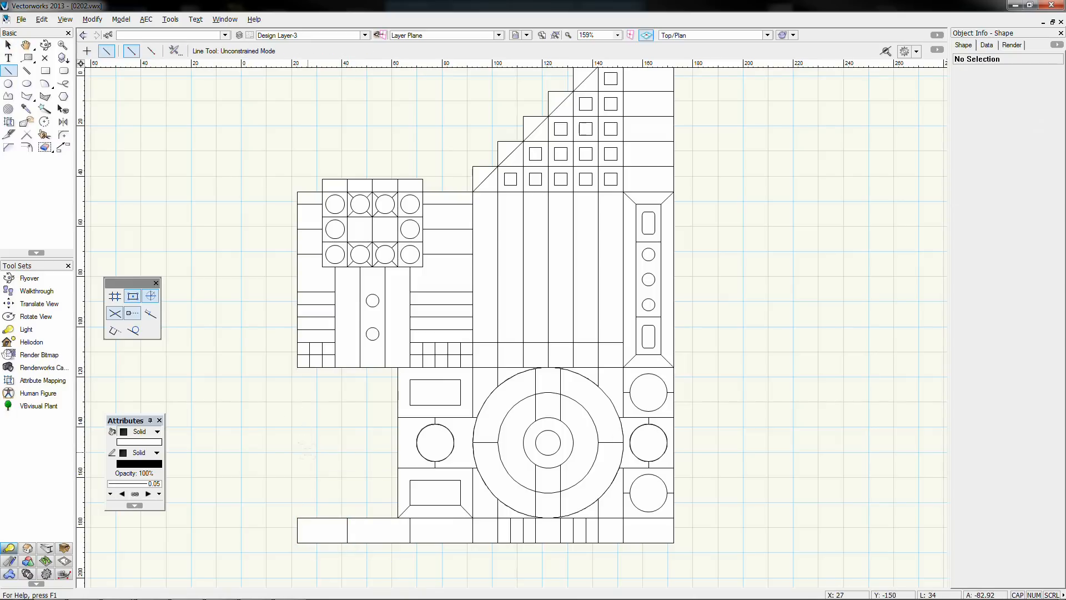
pyautogui.press('x')
pyautogui.click(485, 267)
pyautogui.keyDown('shift'); pyautogui.click(510, 267); pyautogui.keyUp('shift')
pyautogui.keyDown('ctrl'); pyautogui.moveTo(246, 453); pyautogui.dragTo(235, 457); pyautogui.keyUp('ctrl')
pyautogui.rightClick(238, 461)
pyautogui.click(248, 351)
pyautogui.moveTo(260, 365); pyautogui.dragTo(397, 368)
# Step: Ungroup the right column's circle tiles and copy their three 15 mm circles into the new 20 by 60 mm rectangle
pyautogui.click(648, 392)
pyautogui.click(649, 492)
pyautogui.hotkey('ctrl', 'u')
pyautogui.moveTo(702, 428); pyautogui.dragTo(617, 356)
pyautogui.hotkey('ctrl', 'u')
pyautogui.click(649, 393)
pyautogui.keyDown('shift'); pyautogui.click(648, 443); pyautogui.keyUp('shift')
pyautogui.keyDown('shift'); pyautogui.click(649, 493); pyautogui.keyUp('shift')
pyautogui.keyDown('ctrl'); pyautogui.moveTo(649, 493); pyautogui.dragTo(373, 493); pyautogui.keyUp('ctrl')
pyautogui.click(271, 456)
# Step: Set the diameter of three circles in the new left column to 7.5 mm to form inner rings
pyautogui.click(373, 392)
pyautogui.keyDown('shift'); pyautogui.click(373, 442); pyautogui.keyUp('shift')
pyautogui.keyDown('shift'); pyautogui.click(373, 492); pyautogui.keyUp('shift')
pyautogui.moveTo(983, 136); pyautogui.dragTo(968, 134)
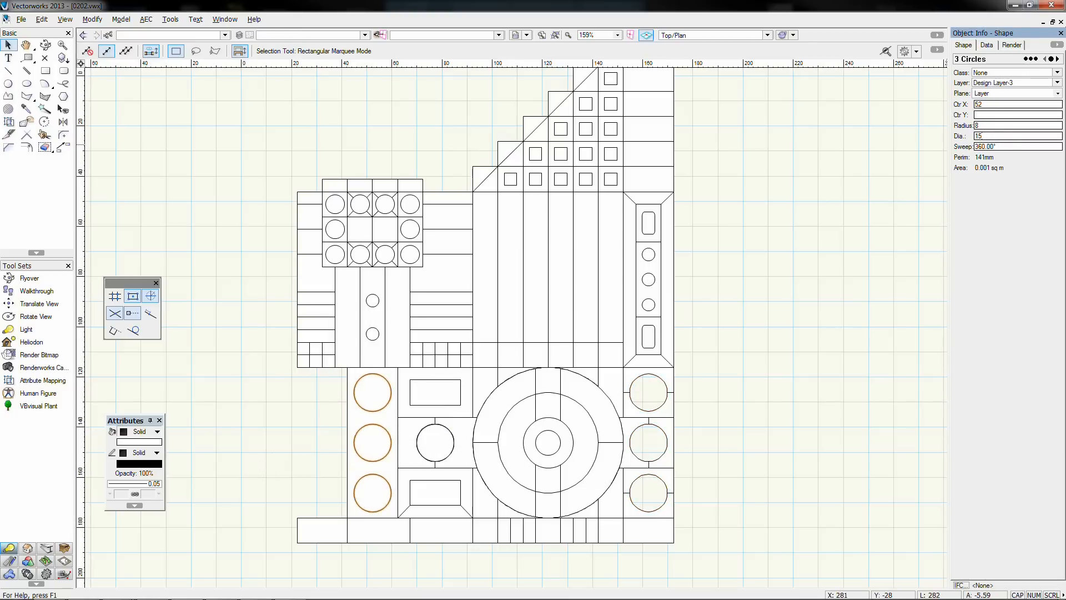
pyautogui.write('5')
pyautogui.press('Return')
pyautogui.write('7.5')
pyautogui.press('Return')
# Step: Copy the left column's three 15 mm outer circles onto the circle tiles in the right column
pyautogui.click(384, 391)
pyautogui.keyDown('shift'); pyautogui.click(386, 439); pyautogui.keyUp('shift')
pyautogui.keyDown('shift'); pyautogui.click(389, 493); pyautogui.keyUp('shift')
pyautogui.keyDown('ctrl'); pyautogui.moveTo(391, 492); pyautogui.dragTo(830, 493); pyautogui.keyUp('ctrl')
pyautogui.moveTo(830, 443); pyautogui.dragTo(661, 455)
pyautogui.click(251, 416)
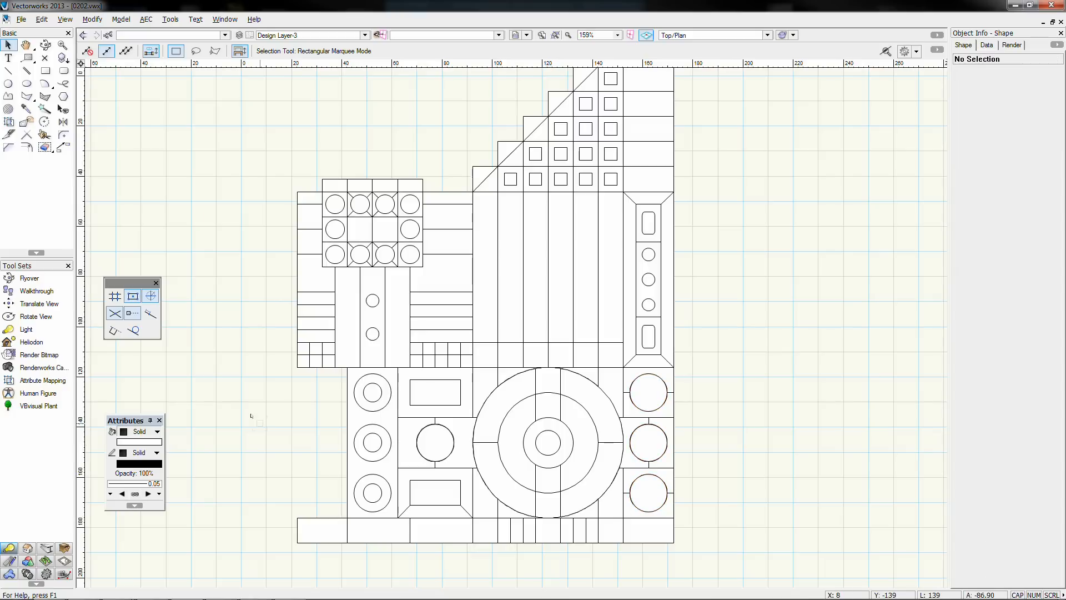
# Step: Draw a 20 by 20 mm square left of the ringed-circle column and duplicate it downward to make a column of three
pyautogui.press('4')
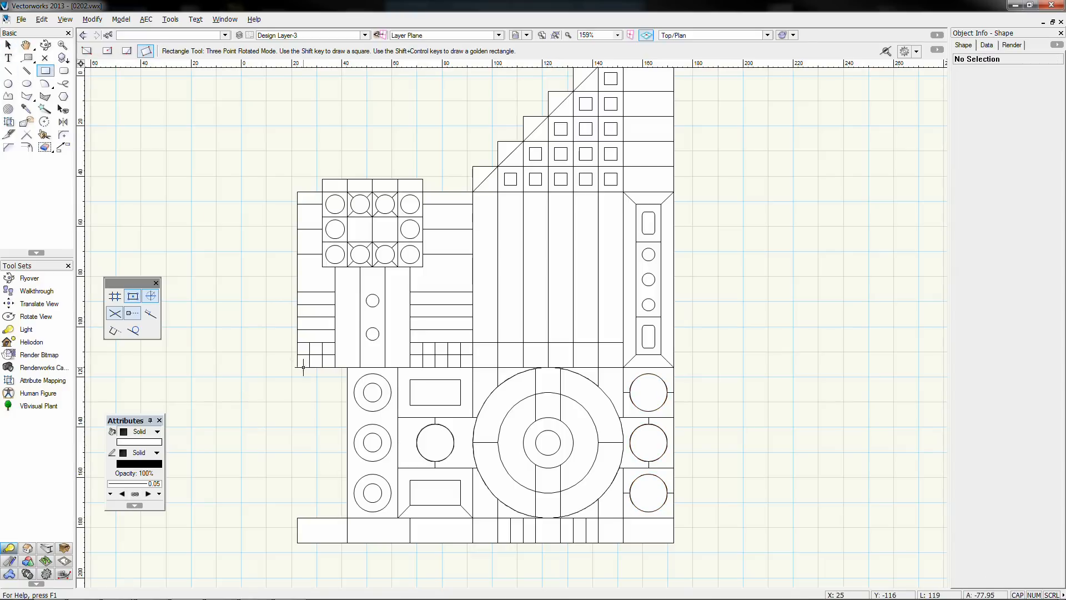
pyautogui.click(297, 417)
pyautogui.click(347, 367)
pyautogui.press('x')
pyautogui.hotkey('shift', 'm')
pyautogui.click(297, 367)
pyautogui.click(297, 417)
# Step: Draw a 20 by 10 mm rectangle vertically centred across the top square of the new left column
pyautogui.press('4')
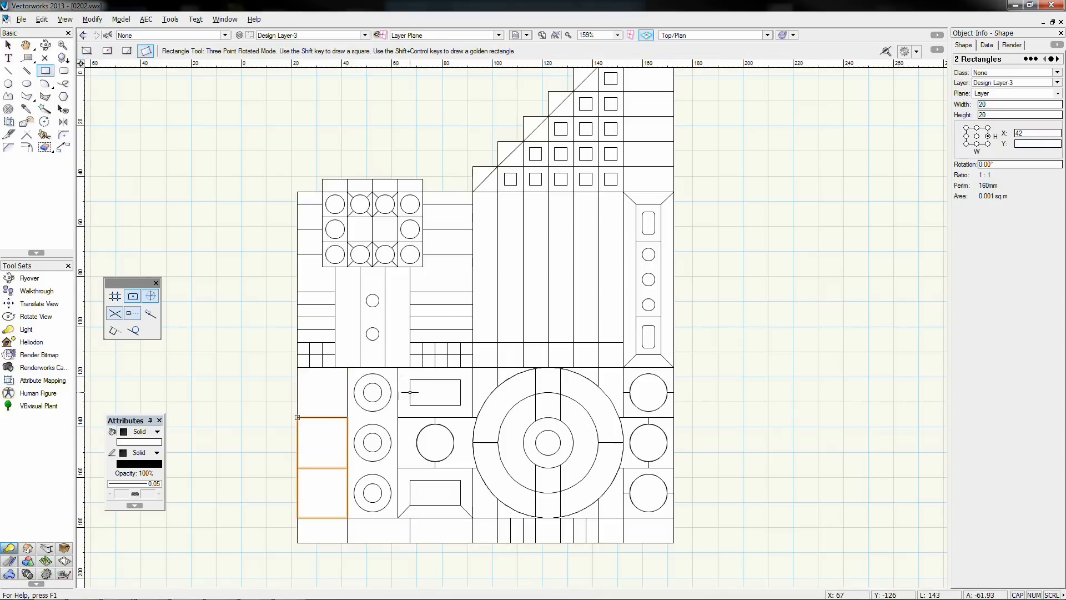
pyautogui.click(297, 404)
pyautogui.click(347, 405)
pyautogui.press('x')
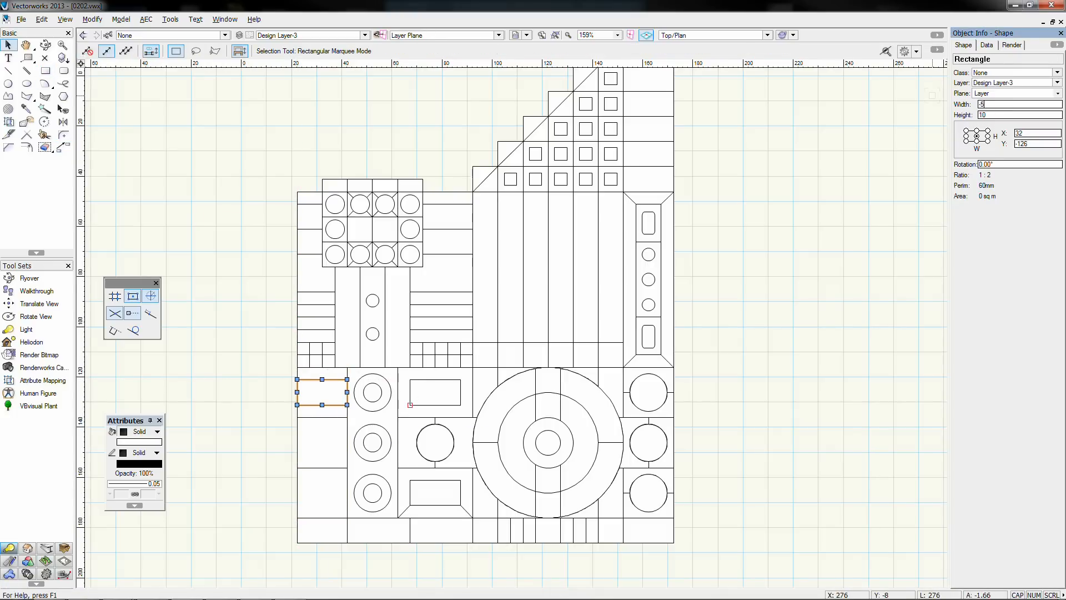
# Step: Set the width of the rectangle in the far column's top tile to 10 mm and mirror it into the bottom tile
pyautogui.doubleClick(996, 103)
pyautogui.write('10')
pyautogui.press('Return')
pyautogui.click(62, 122)
pyautogui.click(297, 442)
pyautogui.click(347, 442)
# Step: Draw a circle about 10 mm across, centred in the middle tile of the far column
pyautogui.write('6')
pyautogui.write('5')
pyautogui.click(347, 442)
pyautogui.press('x')
pyautogui.click(167, 107)
# Step: Draw both corner-to-corner diagonals across the column's top tile and bring its inner square to the front
pyautogui.press('2')
pyautogui.click(297, 417)
pyautogui.click(347, 367)
pyautogui.click(297, 367)
pyautogui.click(347, 418)
pyautogui.press('x')
pyautogui.click(332, 392)
pyautogui.hotkey('ctrl', 'f')
# Step: Draw a strip about 70 by 10 mm along the upper edge of the horizontally striped block and send it to the back
pyautogui.moveTo(211, 207); pyautogui.dragTo(208, 406, button='middle')
pyautogui.click(306, 415)
pyautogui.click(240, 368)
pyautogui.press('4')
pyautogui.click(294, 391)
pyautogui.click(469, 391)
pyautogui.click(470, 366)
pyautogui.press('x')
pyautogui.hotkey('ctrl', 'b')
# Step: Draw a rectangle about 40 by 5 mm over the top of the small circle grid and send it to the back
pyautogui.keyDown('shift'); pyautogui.click(357, 380); pyautogui.keyUp('shift')
pyautogui.click(267, 311)
pyautogui.click(47, 75)
pyautogui.click(319, 391)
pyautogui.click(420, 391)
pyautogui.click(420, 378)
pyautogui.press('x')
pyautogui.hotkey('ctrl', 'b')
pyautogui.click(331, 276)
# Step: Continue the row beside the staircase with 10 mm high rectangles, making the one above the circle grid 40 mm wide
pyautogui.moveTo(355, 378); pyautogui.dragTo(376, 206, button='middle')
pyautogui.moveTo(519, 189); pyautogui.dragTo(516, 193)
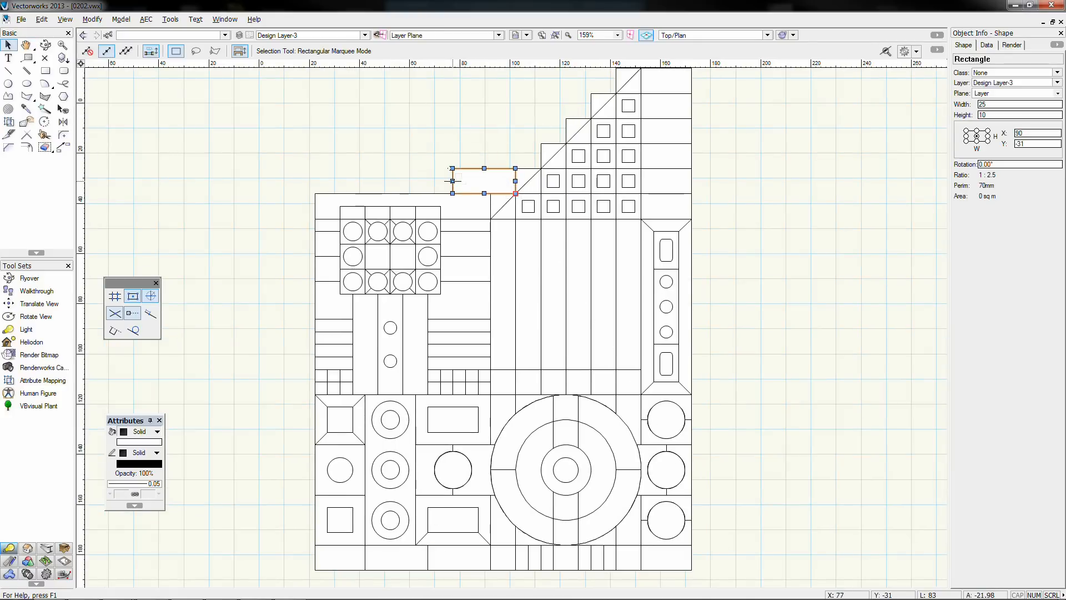
pyautogui.hotkey('ctrl', 'd')
pyautogui.moveTo(412, 163); pyautogui.dragTo(440, 193)
pyautogui.moveTo(365, 181); pyautogui.dragTo(334, 196)
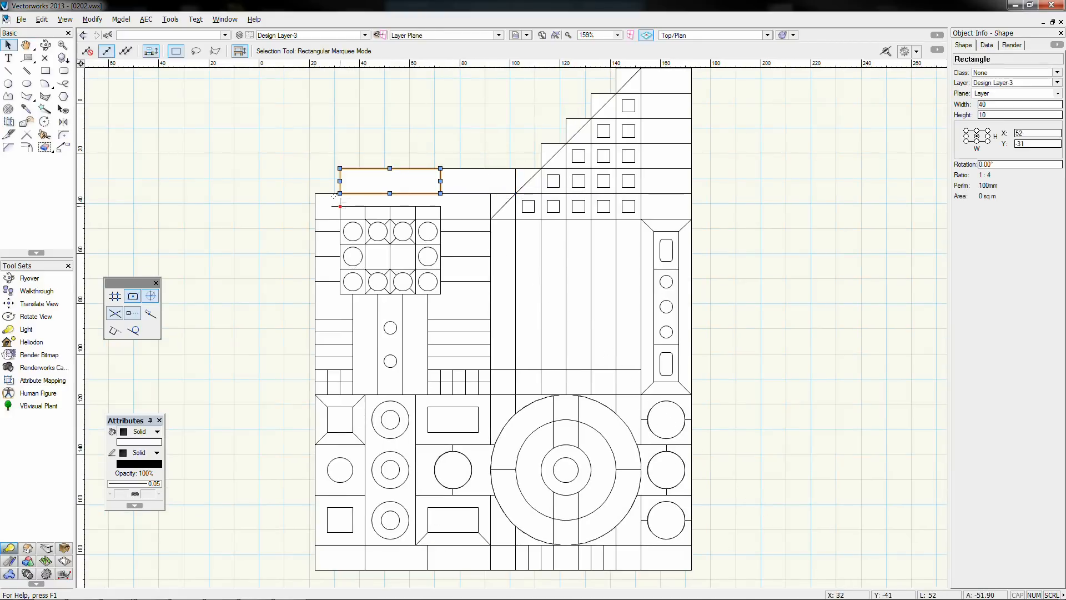
# Step: Copy the rectangle above the circle grid and use the copy to fill the gap at the row's outer end
pyautogui.hotkey('ctrl', 'c')
pyautogui.click(283, 124)
pyautogui.hotkey('ctrl', 'v')
pyautogui.moveTo(296, 137); pyautogui.dragTo(340, 194)
pyautogui.click(414, 134)
pyautogui.moveTo(443, 133); pyautogui.dragTo(409, 274, button='middle')
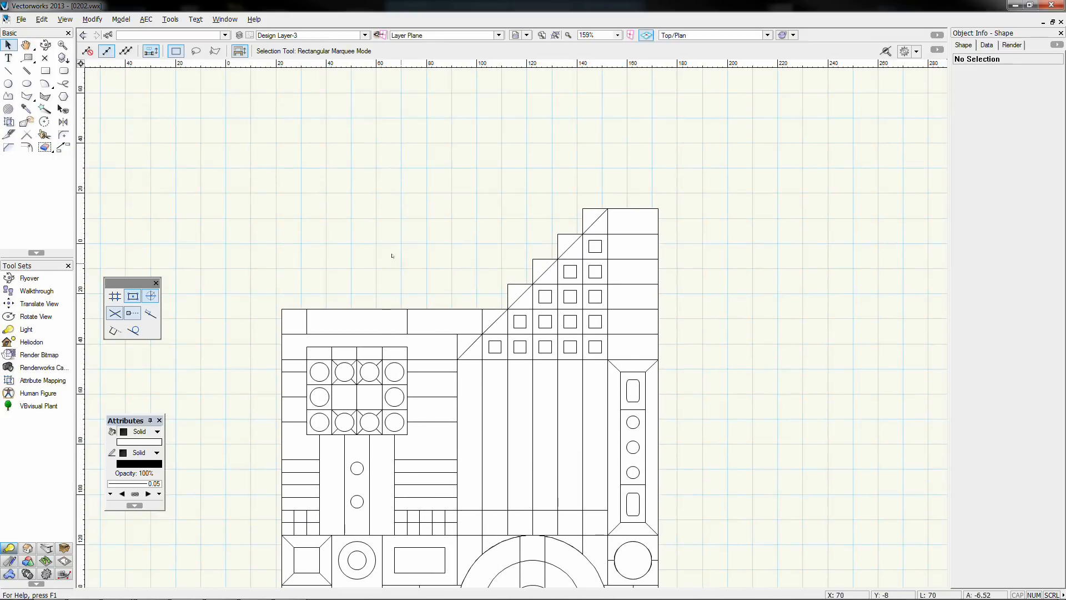
# Step: Draw three stacked horizontal strips, one per staircase row, from the pattern's outer edge to the staircase
pyautogui.click(45, 70)
pyautogui.click(282, 308)
pyautogui.click(508, 309)
pyautogui.click(508, 283)
pyautogui.click(281, 284)
pyautogui.click(533, 284)
pyautogui.click(532, 259)
pyautogui.click(281, 259)
pyautogui.click(557, 234)
# Step: Fill the top row with a 70 by 10 mm rectangle beside the staircase, a square at the outer end and a half-height strip between
pyautogui.click(407, 233)
pyautogui.click(583, 209)
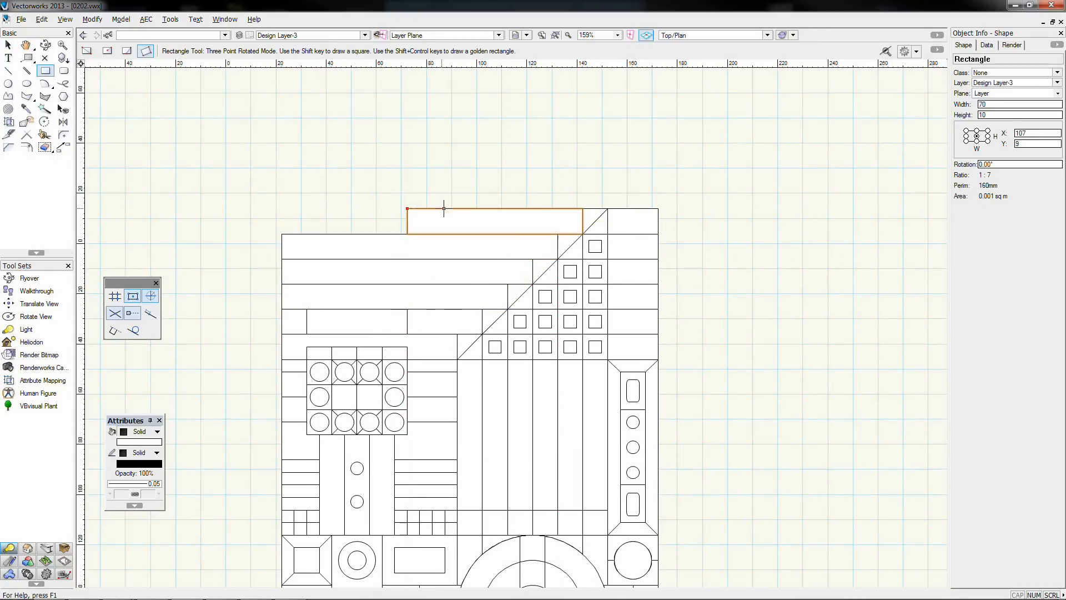
pyautogui.click(281, 234)
pyautogui.click(307, 234)
pyautogui.click(307, 208)
pyautogui.click(45, 70)
pyautogui.click(307, 221)
pyautogui.click(407, 222)
pyautogui.click(407, 234)
# Step: Draw a 5 mm square above the half-height strip, repeat it along the strip, and shift the row sideways by half a square
pyautogui.scroll(1, 406, 197)
pyautogui.scroll(1, 406, 196)
pyautogui.click(210, 255)
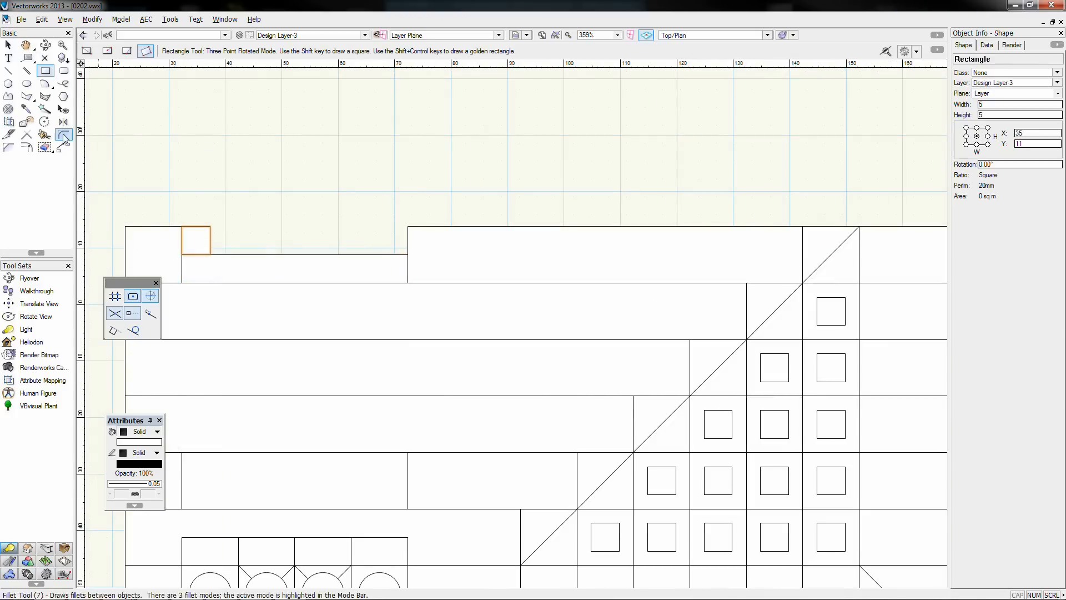
pyautogui.click(63, 147)
pyautogui.click(266, 226)
pyautogui.click(8, 45)
pyautogui.moveTo(393, 204); pyautogui.dragTo(173, 251)
pyautogui.moveTo(281, 255); pyautogui.dragTo(295, 254)
# Step: Fill the gap before the small squares with a narrow rectangle and merge both end pieces into their neighbouring rectangles with Add Surface
pyautogui.click(45, 71)
pyautogui.click(182, 226)
pyautogui.click(195, 226)
pyautogui.click(196, 254)
pyautogui.click(8, 45)
pyautogui.rightClick(421, 253)
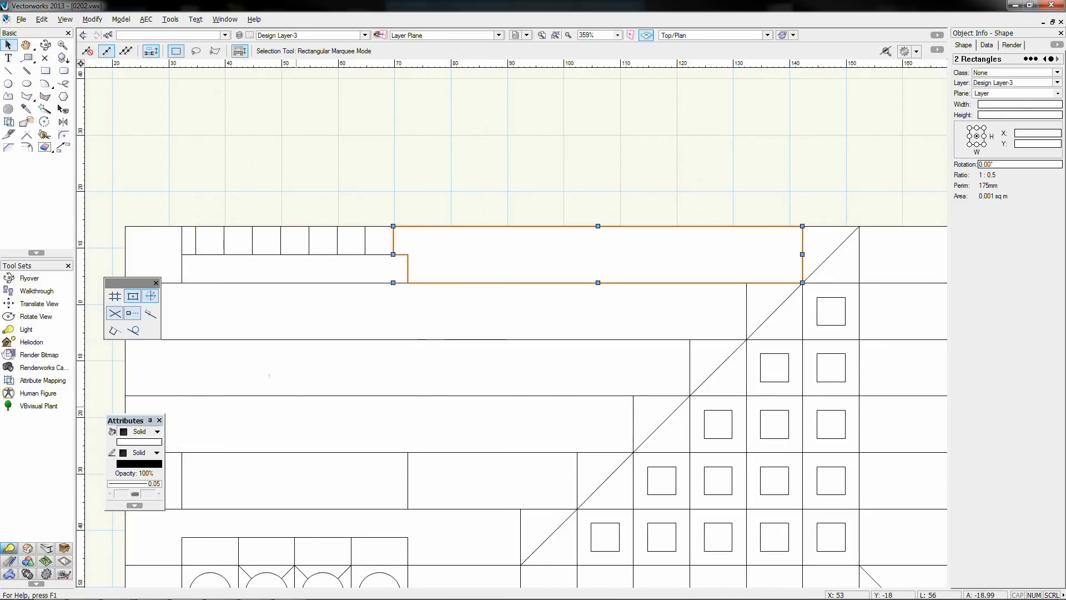
pyautogui.click(451, 545)
pyautogui.rightClick(169, 239)
pyautogui.click(205, 536)
# Step: Draw a 40 mm diameter circle below the half-height strip and a concentric inner circle half its size
pyautogui.scroll(-2, 321, 182)
pyautogui.click(8, 84)
pyautogui.click(309, 214)
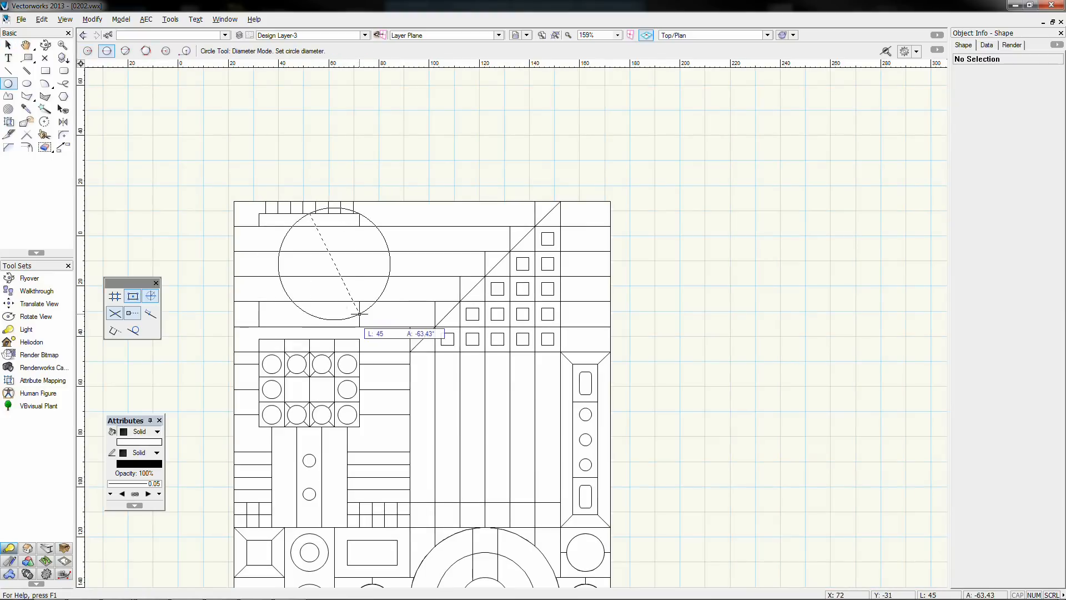
pyautogui.click(309, 314)
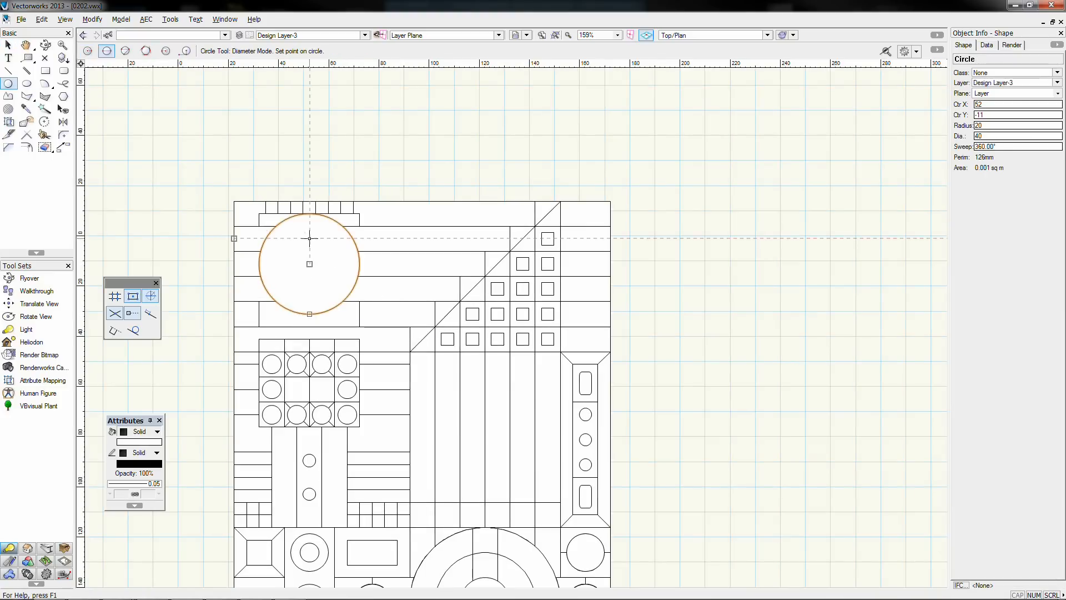
pyautogui.click(309, 288)
# Step: Draw horizontal lines across the new concentric circles along the edges of the strips behind them
pyautogui.click(8, 71)
pyautogui.click(234, 251)
pyautogui.click(382, 251)
pyautogui.click(234, 276)
pyautogui.click(376, 276)
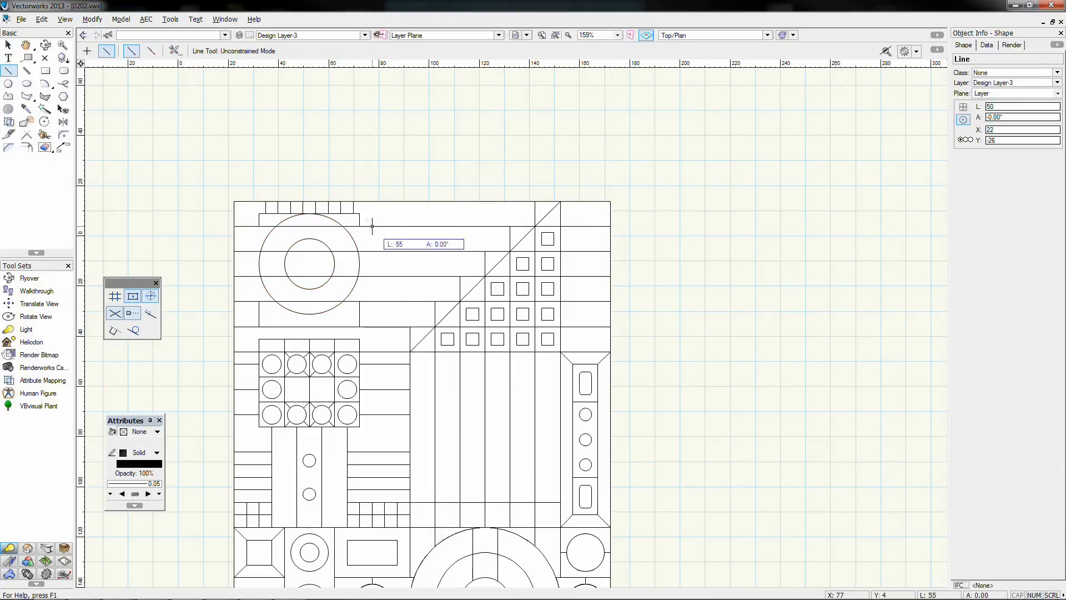
pyautogui.click(372, 226)
# Step: Try to clip the horizontal lines against the concentric circles
pyautogui.click(8, 45)
pyautogui.keyDown('shift'); pyautogui.click(269, 251); pyautogui.keyUp('shift')
pyautogui.keyDown('shift'); pyautogui.click(270, 276); pyautogui.keyUp('shift')
pyautogui.rightClick(337, 303)
pyautogui.click(360, 311)
pyautogui.click(346, 298)
pyautogui.rightClick(345, 251)
pyautogui.click(378, 309)
pyautogui.click(348, 276)
pyautogui.rightClick(339, 303)
pyautogui.click(364, 310)
pyautogui.click(311, 277)
pyautogui.rightClick(319, 287)
pyautogui.click(345, 309)
# Step: Delete the horizontal lines drawn across the concentric circles
pyautogui.click(310, 251)
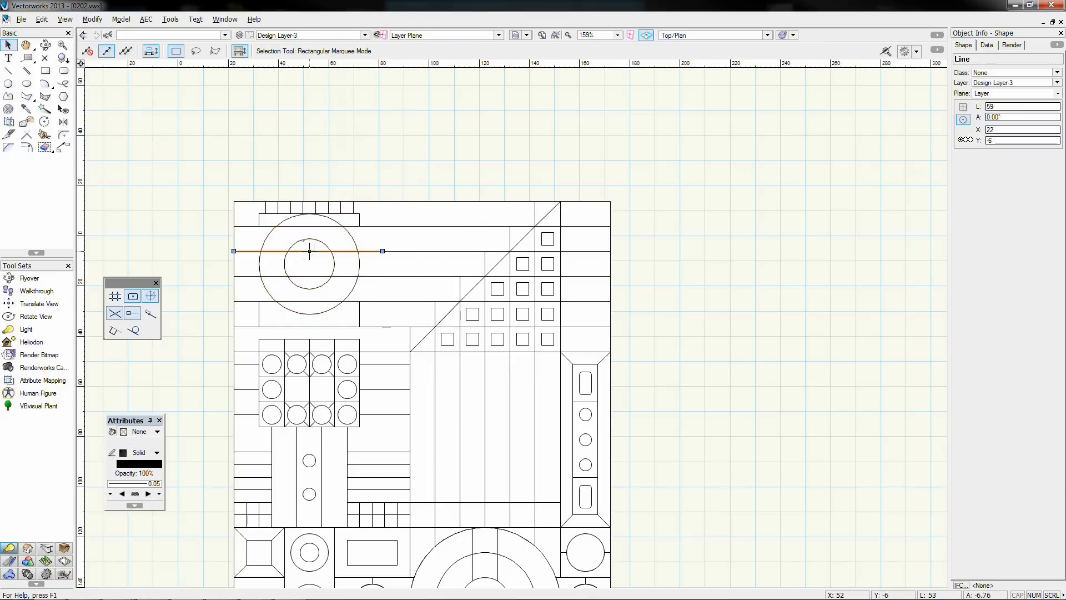
pyautogui.press('Delete')
pyautogui.moveTo(220, 267); pyautogui.dragTo(412, 286)
pyautogui.press('Delete')
pyautogui.moveTo(222, 298); pyautogui.dragTo(395, 311)
# Step: Round the two upper outer corners of the pattern with 5 mm fillets in Trim mode
pyautogui.click(27, 147)
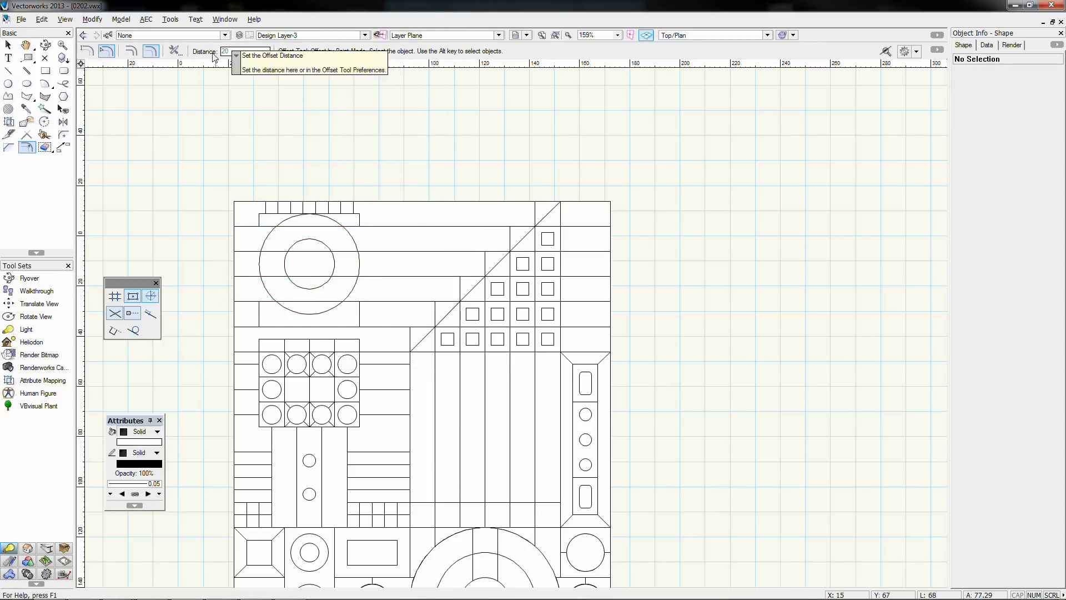
pyautogui.click(63, 135)
pyautogui.click(246, 200)
pyautogui.click(235, 212)
pyautogui.click(529, 318)
pyautogui.click(247, 201)
pyautogui.click(236, 214)
pyautogui.click(599, 201)
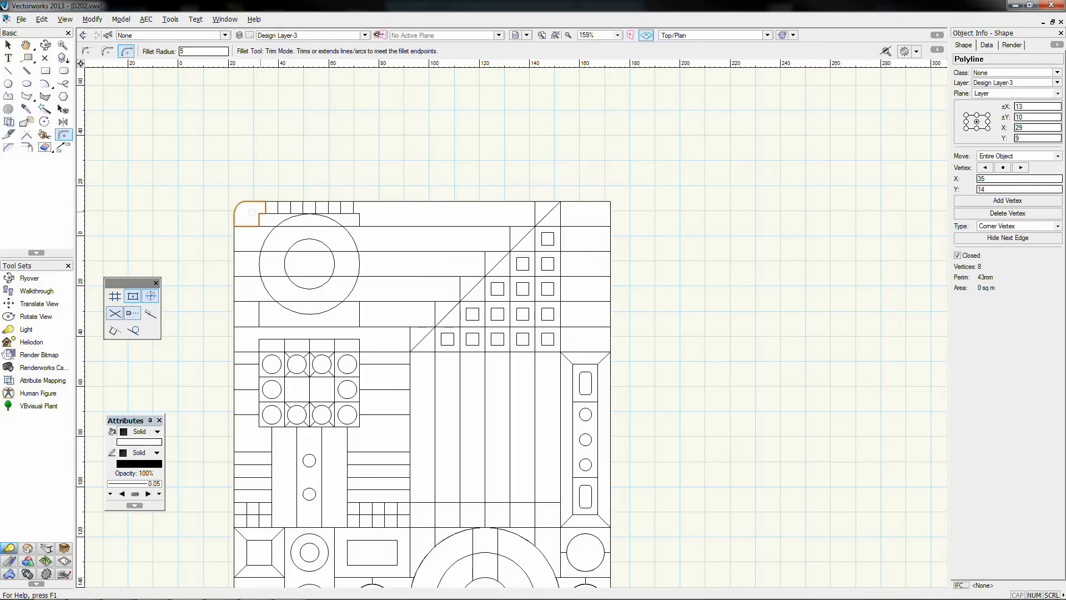
pyautogui.click(610, 213)
# Step: Round the two lower outer corners of the pattern with 5 mm fillets
pyautogui.moveTo(622, 395); pyautogui.dragTo(627, 240, button='middle')
pyautogui.click(604, 549)
pyautogui.click(249, 548)
pyautogui.press('x')
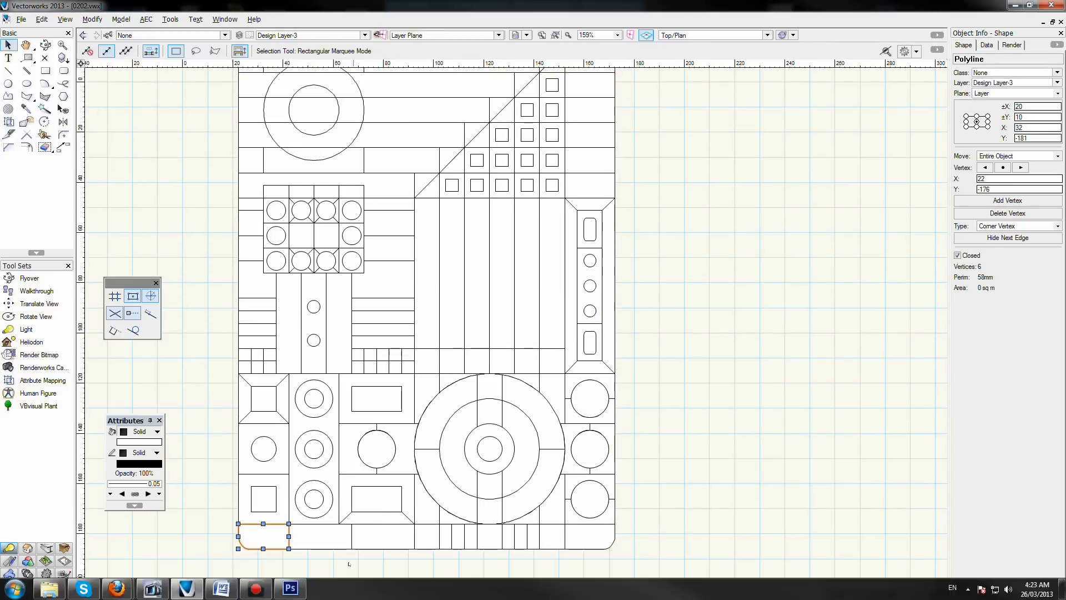
pyautogui.click(677, 393)
pyautogui.scroll(-1, 677, 393)
pyautogui.moveTo(677, 393); pyautogui.dragTo(667, 398, button='middle')
# Step: Draw a 15 mm diameter circle and move it onto the centre line of the tall vertical strips above the large concentric circles
pyautogui.press('6')
pyautogui.click(479, 355)
pyautogui.click(503, 355)
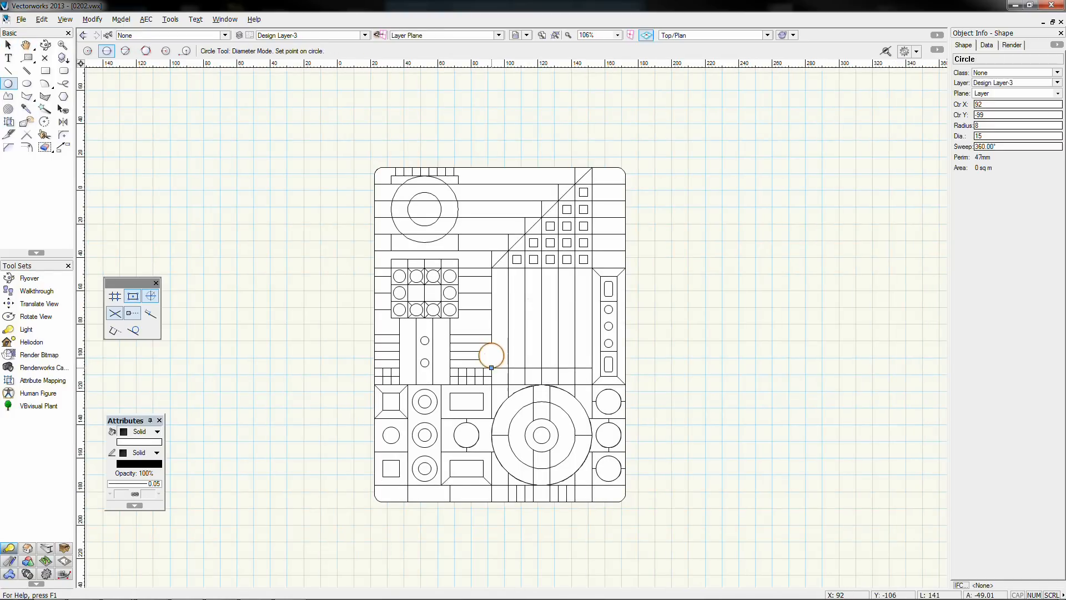
pyautogui.press('x')
pyautogui.moveTo(542, 355); pyautogui.dragTo(541, 351)
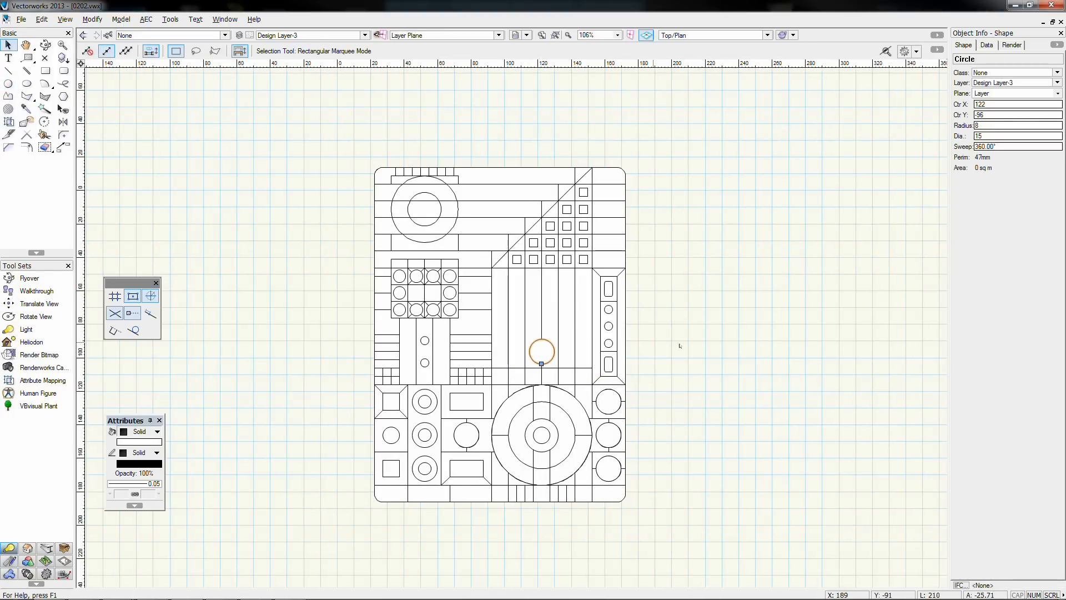
# Step: Mirror a duplicate of the 15 mm circle toward the upper end of the tall vertical strips
pyautogui.click(600, 309)
pyautogui.click(63, 122)
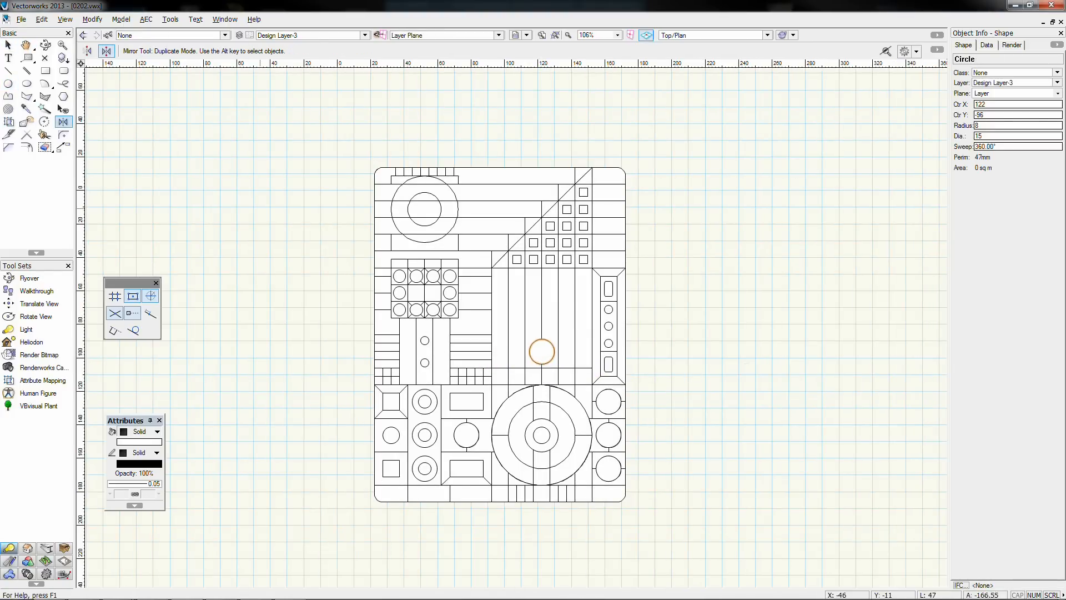
pyautogui.click(542, 363)
pyautogui.press('x')
# Step: Clip the two 15 mm circles out of the central vertical strip with Clip Surface
pyautogui.keyDown('shift'); pyautogui.click(547, 300); pyautogui.keyUp('shift')
pyautogui.keyDown('shift'); pyautogui.click(547, 348); pyautogui.keyUp('shift')
pyautogui.rightClick(547, 348)
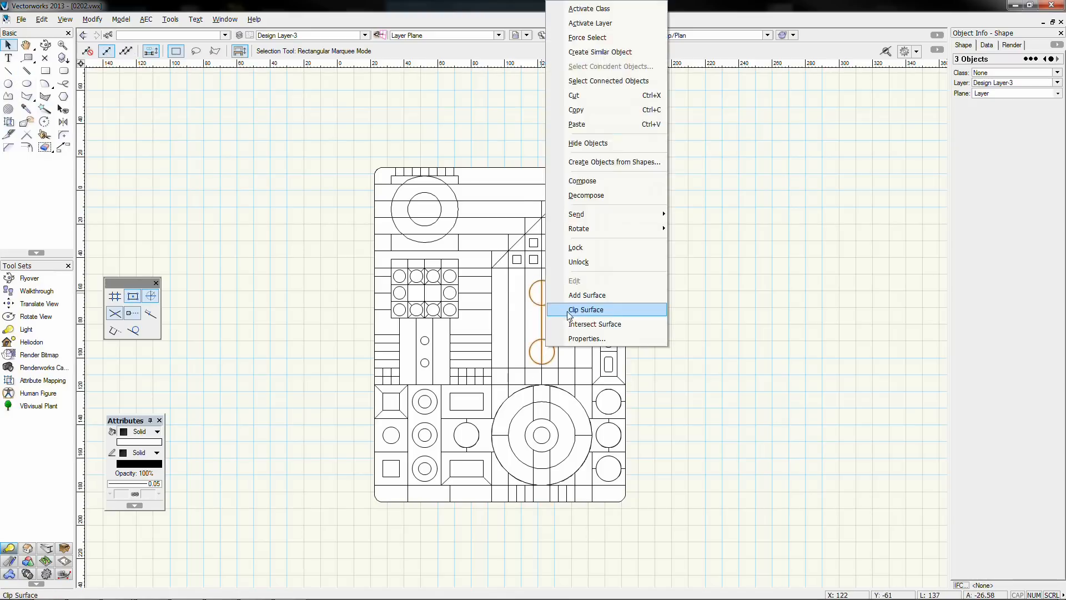
pyautogui.click(568, 310)
pyautogui.click(737, 335)
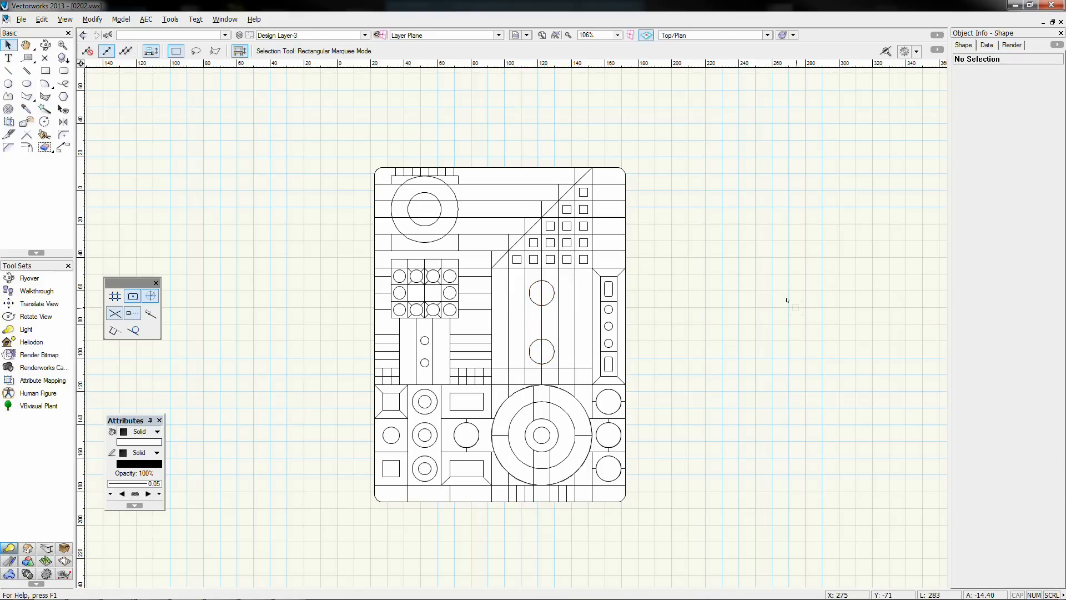